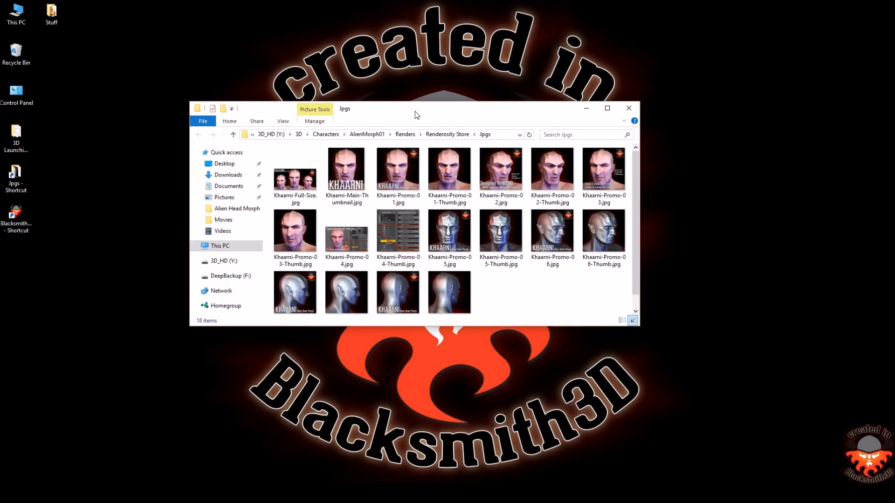
Open Khaarni-Full-Size.jpg from the Jpgs folder and move on to the next promo image
double_click(299, 174)
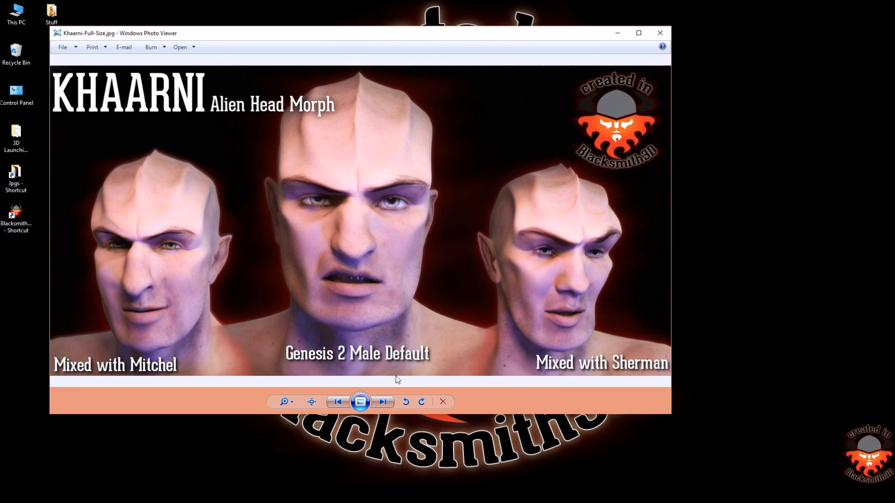
key(Right)
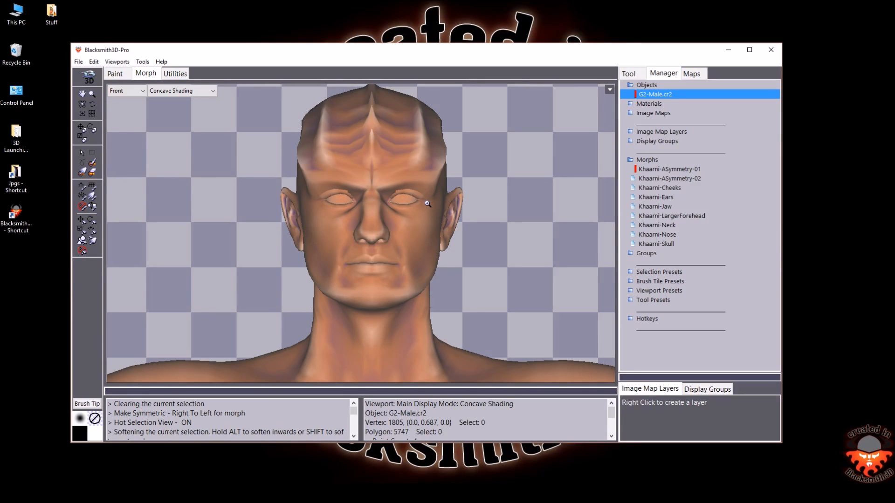
Show and hide the wireframe on the G2-Male head, and select the Morphs group
click(394, 214)
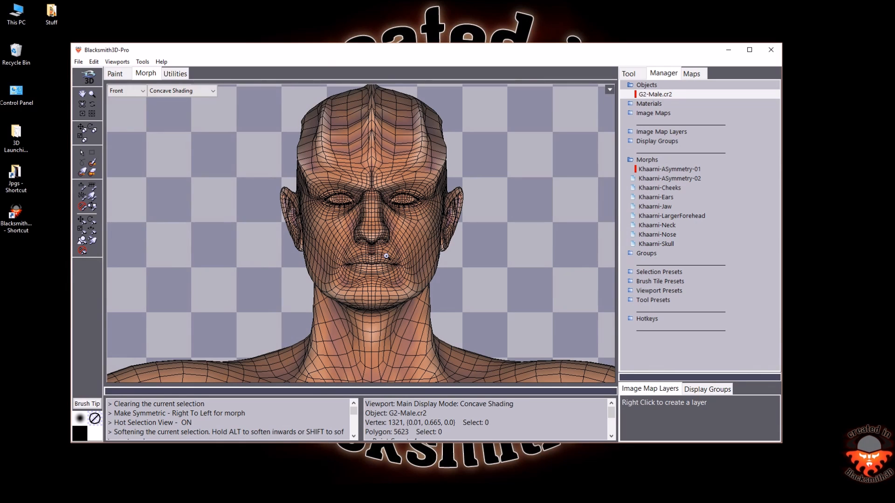
key(w)
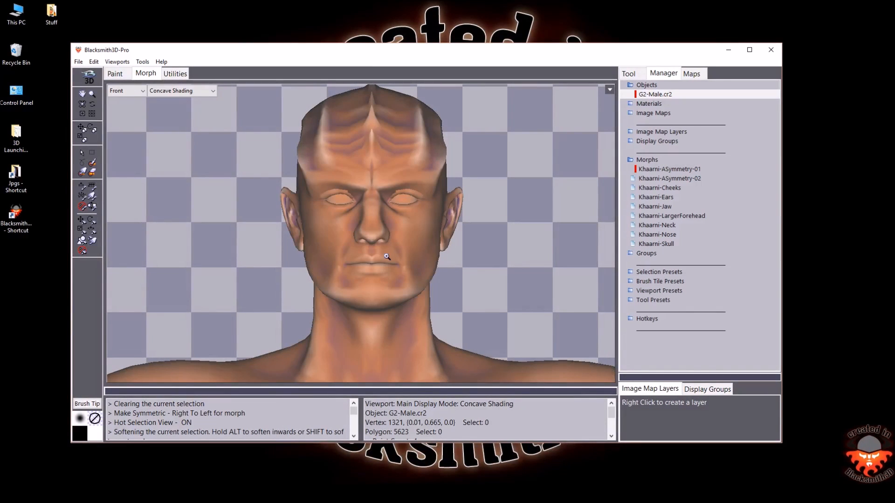
click(651, 161)
click(651, 160)
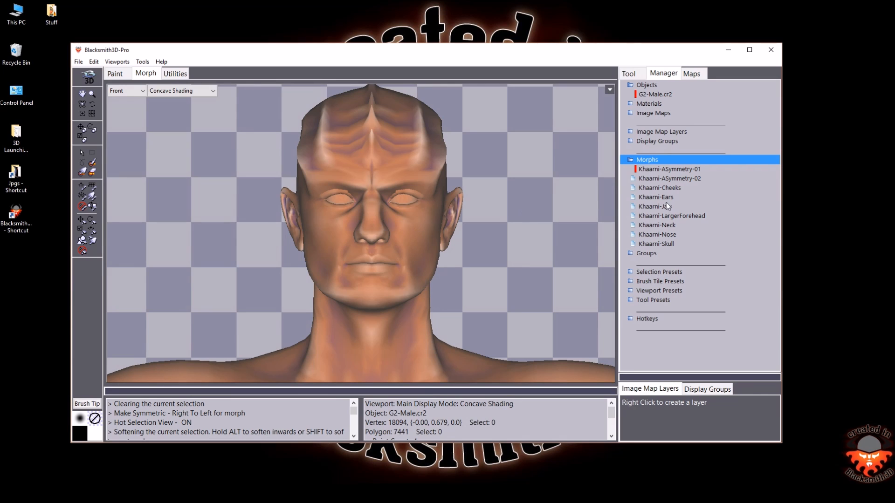
Set the strength of the Khaarni-Cheeks morph to 100 and close its settings
double_click(670, 188)
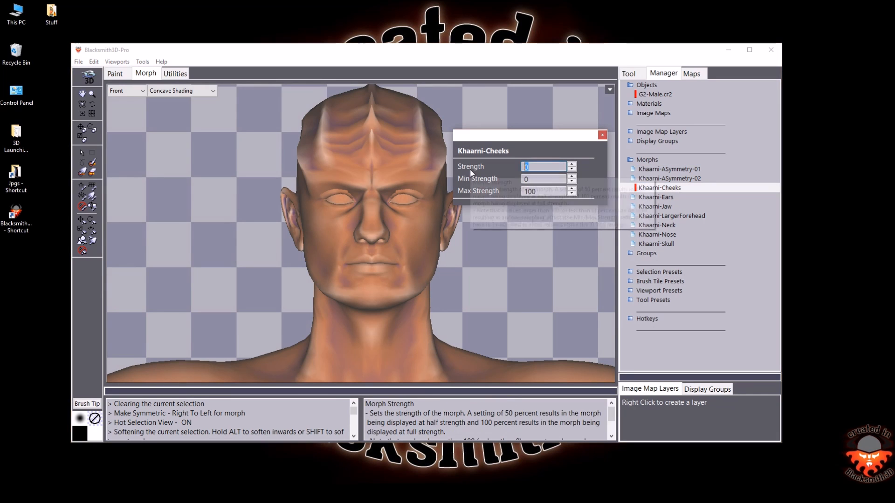
text(100)
key(Return)
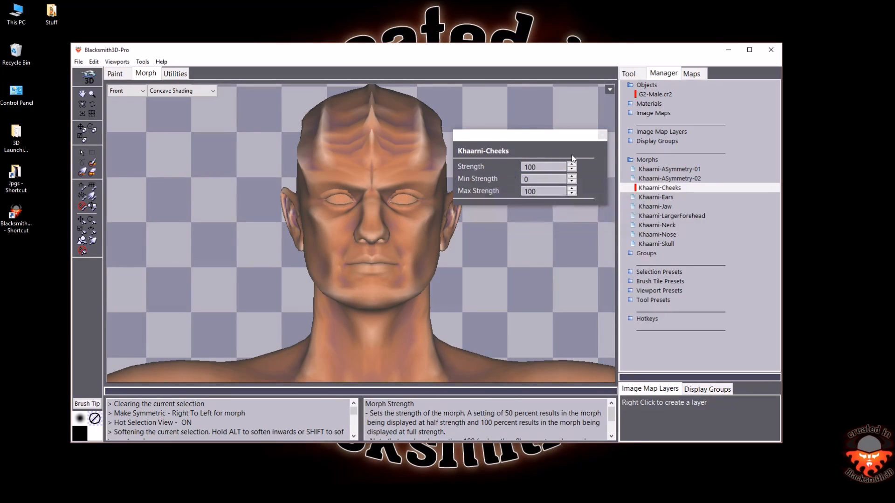
click(603, 138)
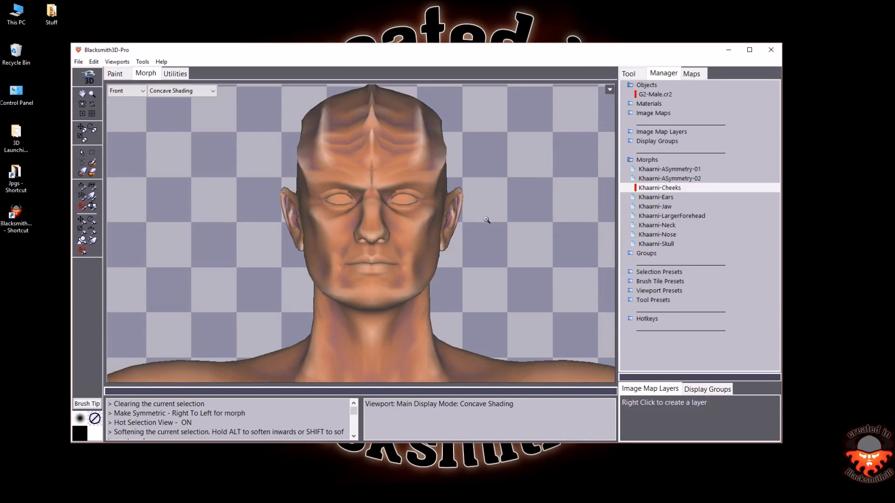
Try the Khaarni-Cheeks morph at strength 50 and return it to 100
double_click(666, 188)
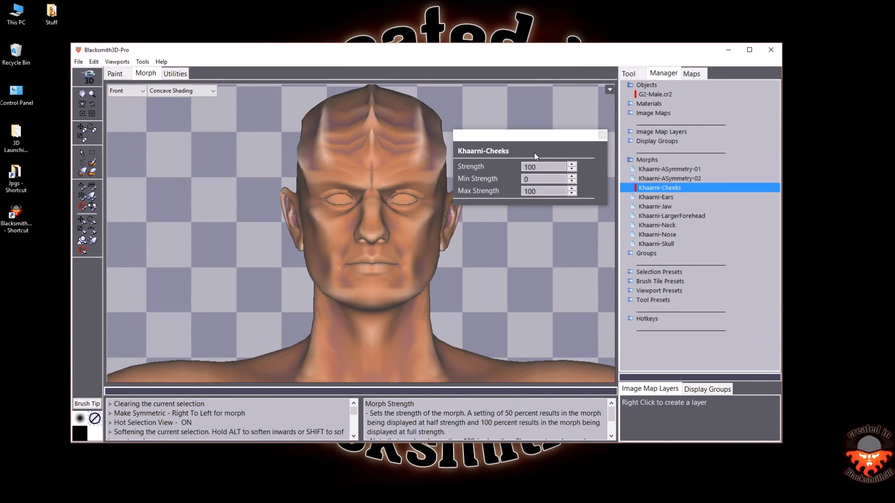
double_click(542, 166)
text(0)
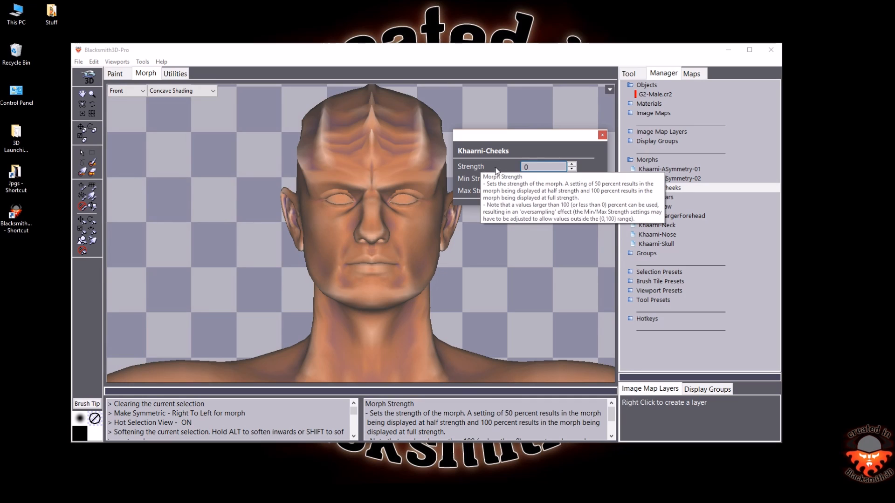
text(5)
key(Return)
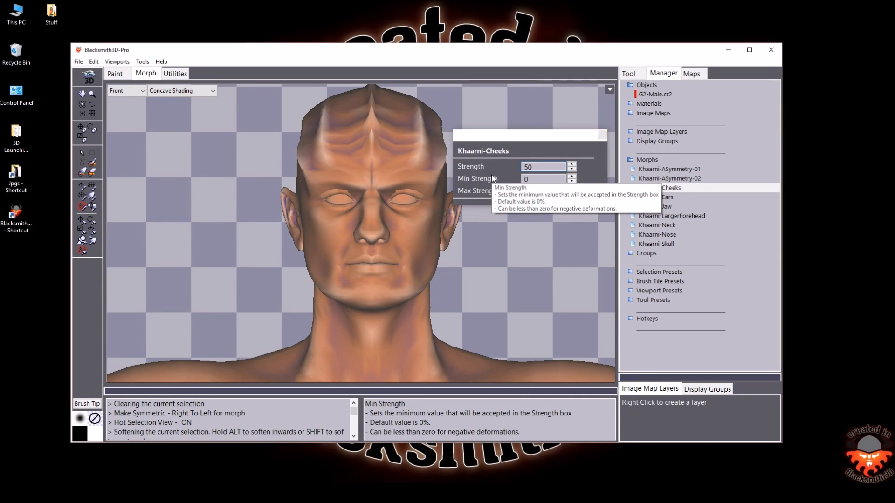
double_click(543, 166)
text(100)
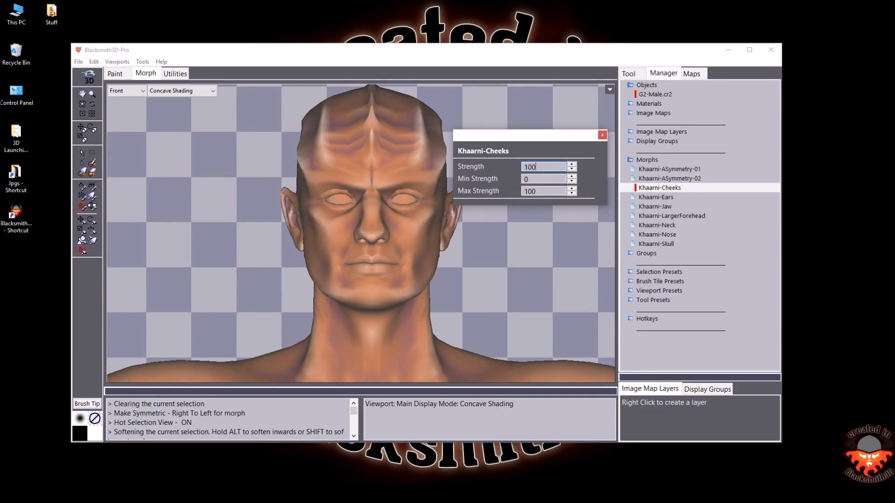
click(603, 135)
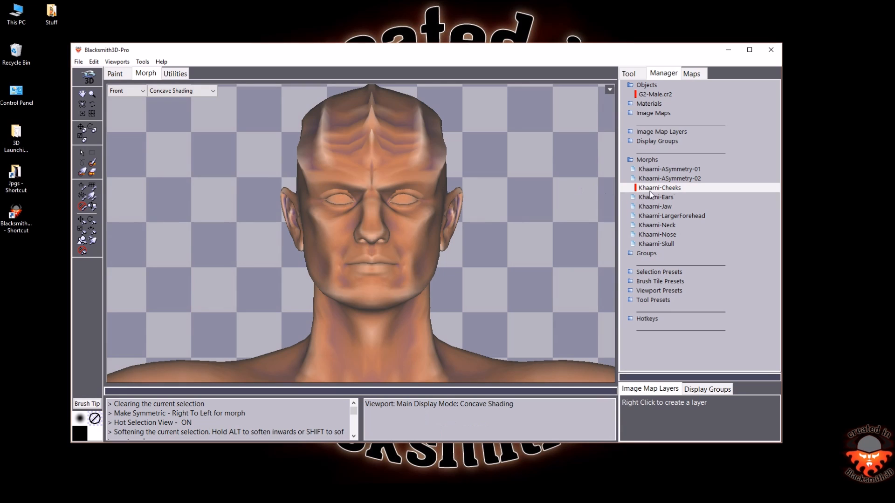
Try the Khaarni-ASymmetry-01 morph at strength 100 and reset it to 0
click(665, 170)
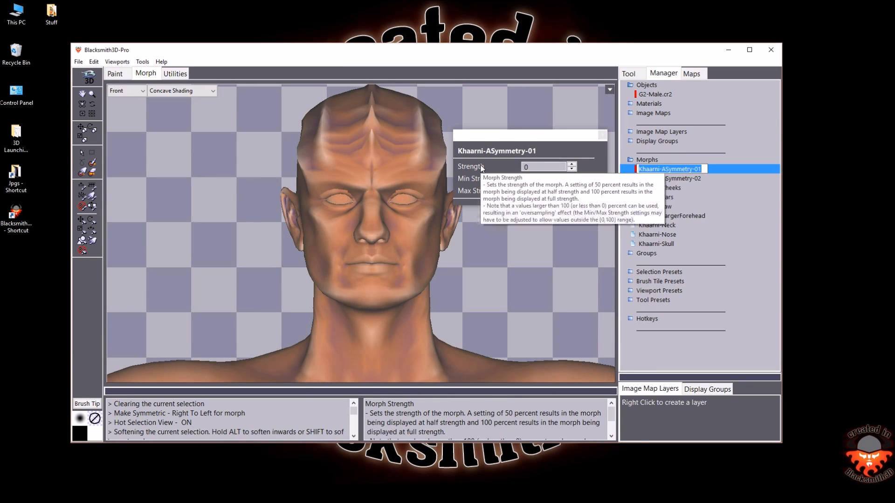
click(499, 169)
text(100)
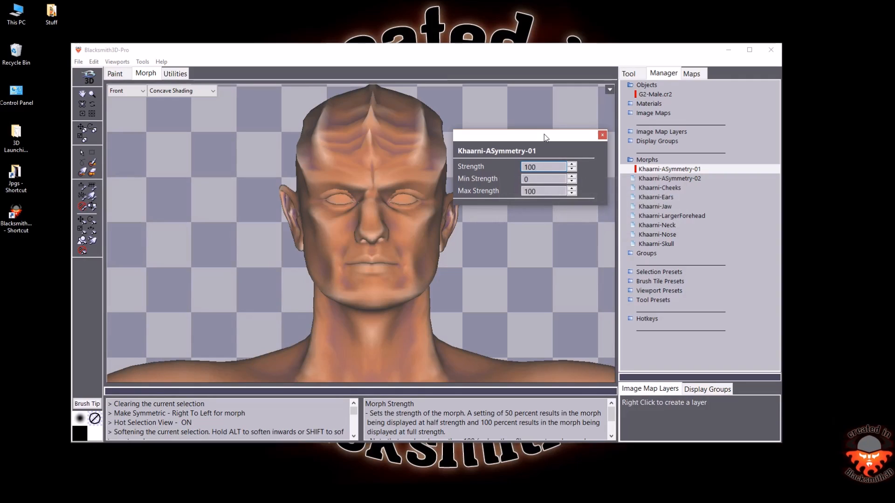
drag(544, 136, 554, 127)
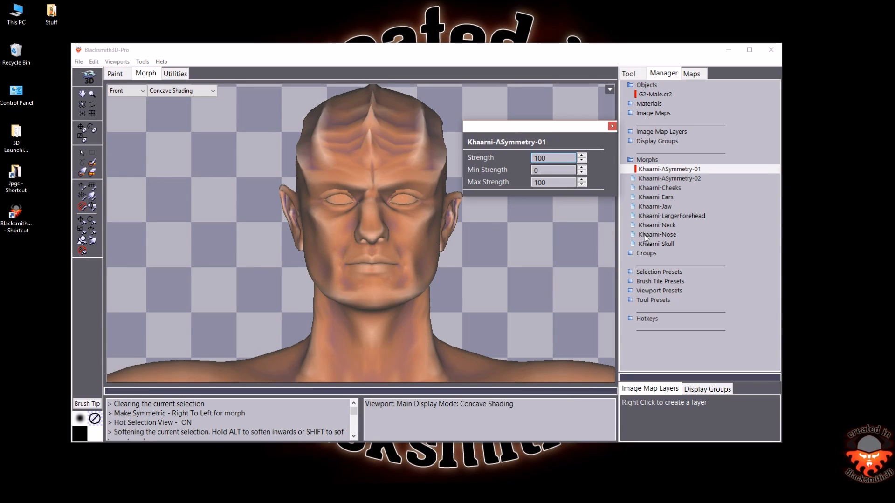
drag(569, 158, 499, 158)
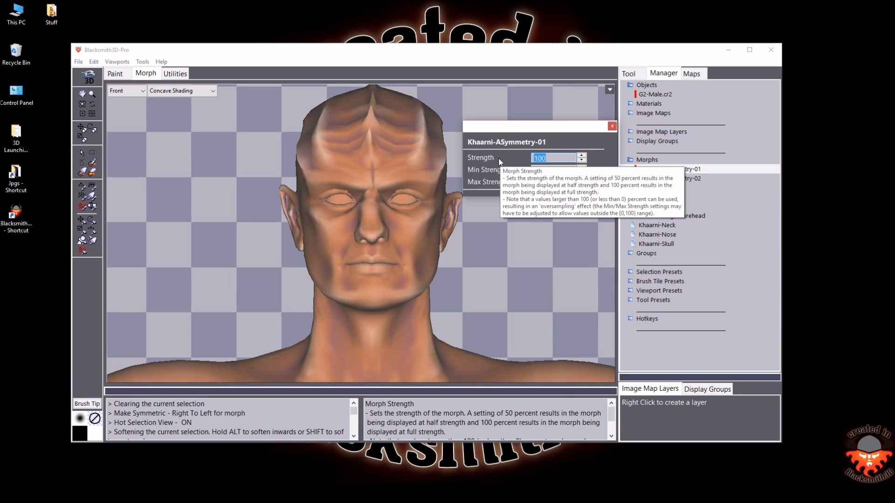
text(0)
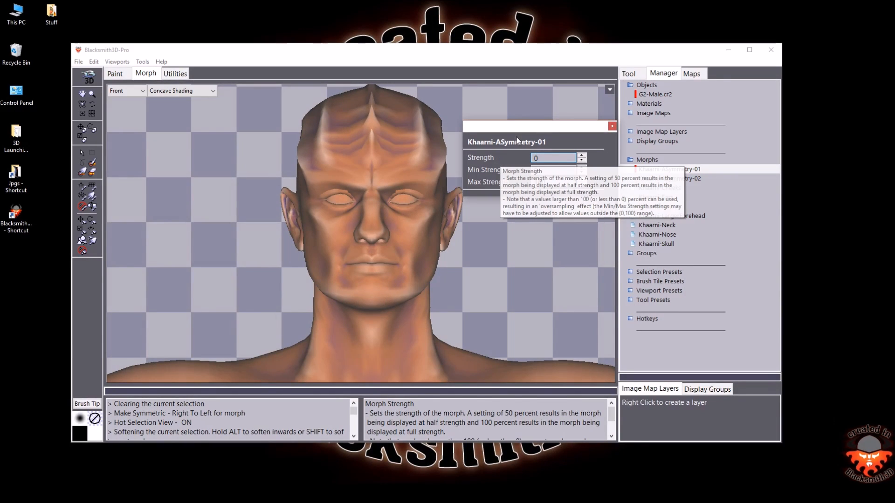
click(612, 127)
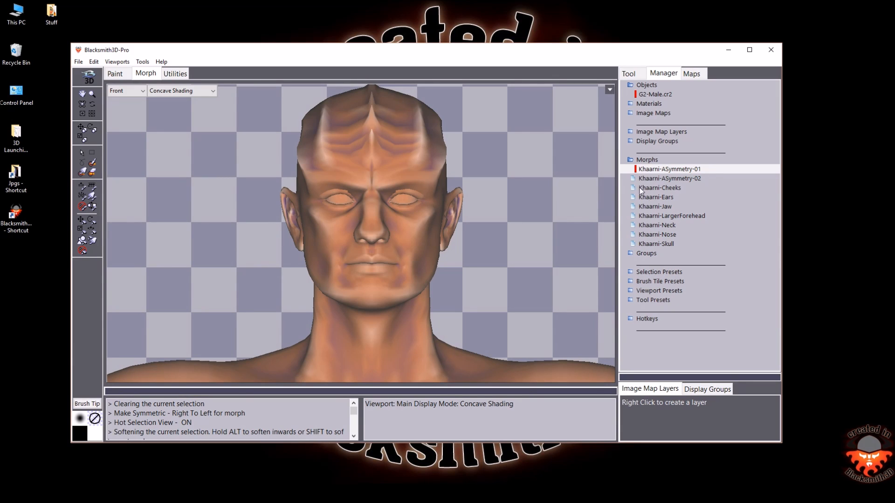
click(645, 206)
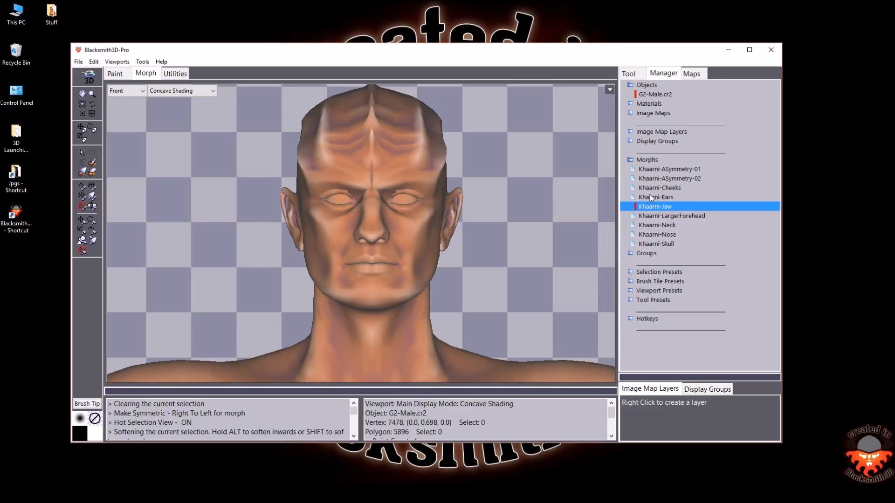
click(650, 244)
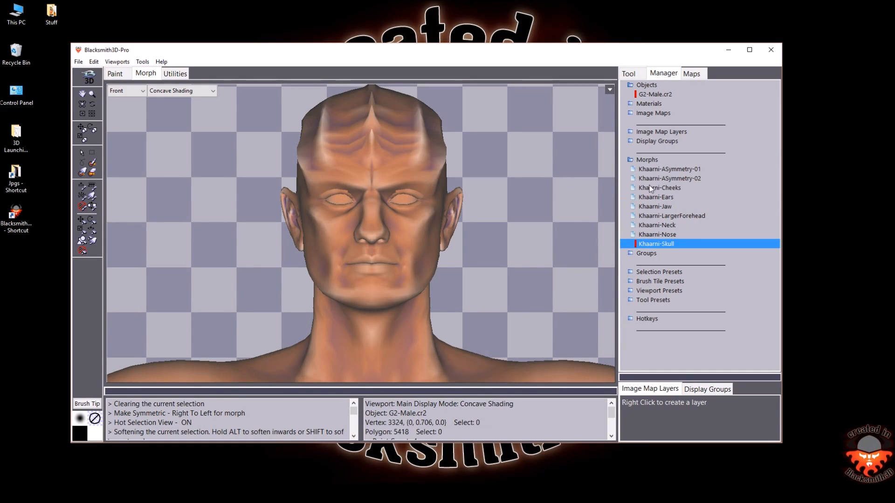
click(664, 206)
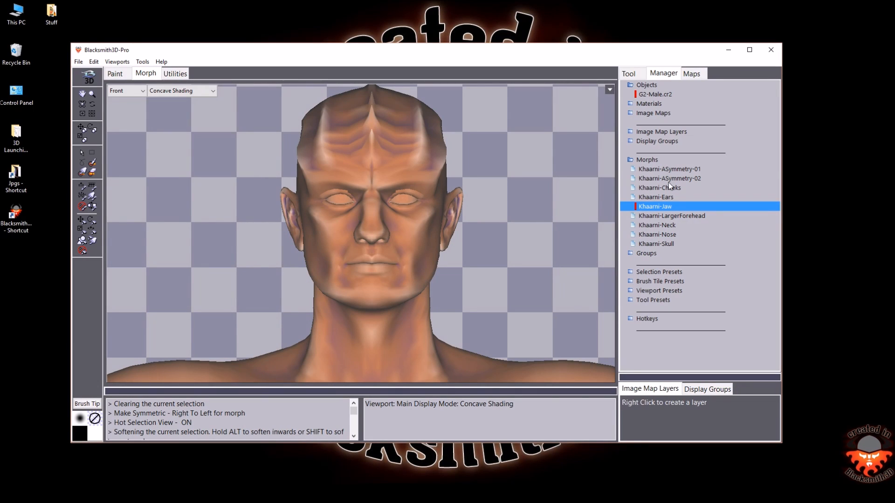
Select all morphs from Khaarni-ASymmetry-01 to Khaarni-Skull and set their strength to 0 together
click(667, 169)
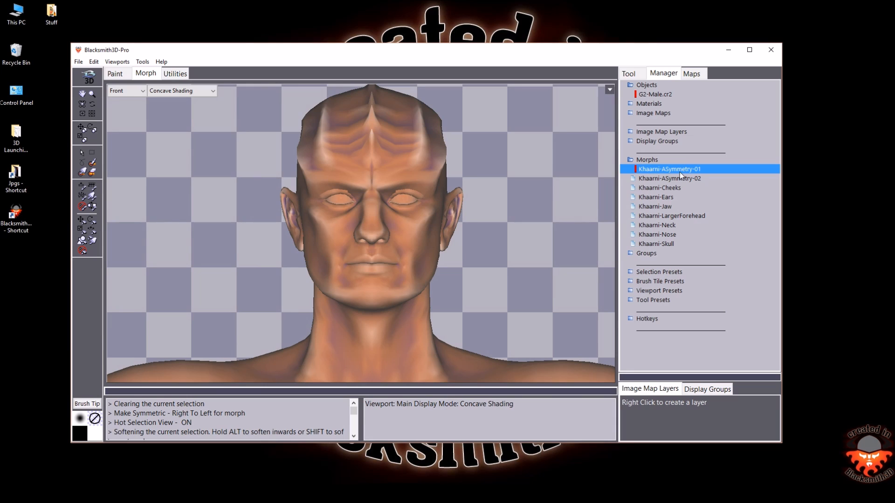
shift+click(671, 244)
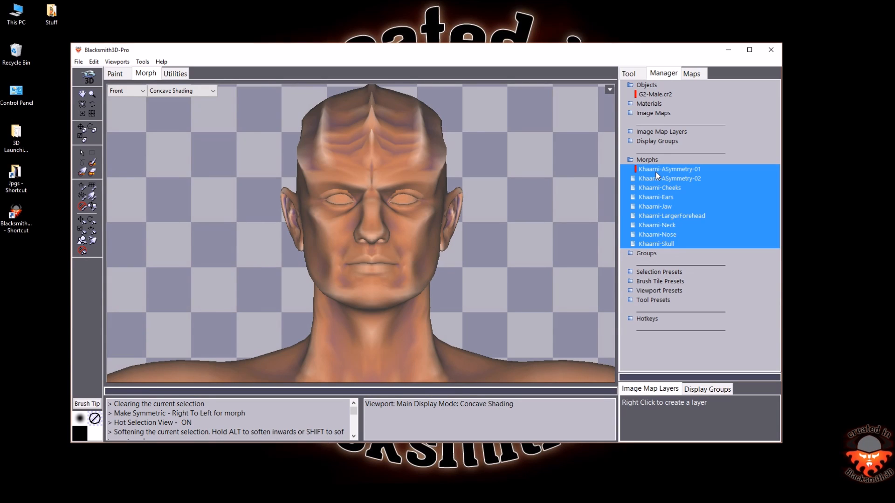
double_click(653, 243)
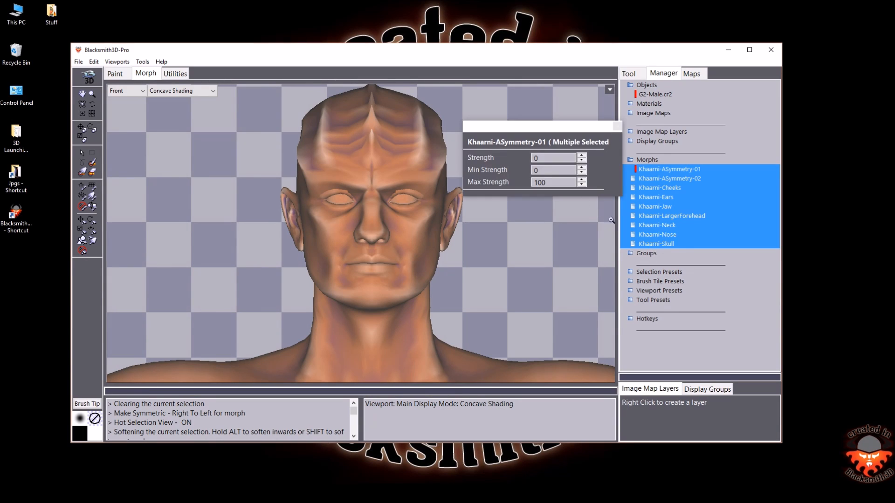
click(546, 159)
text(0)
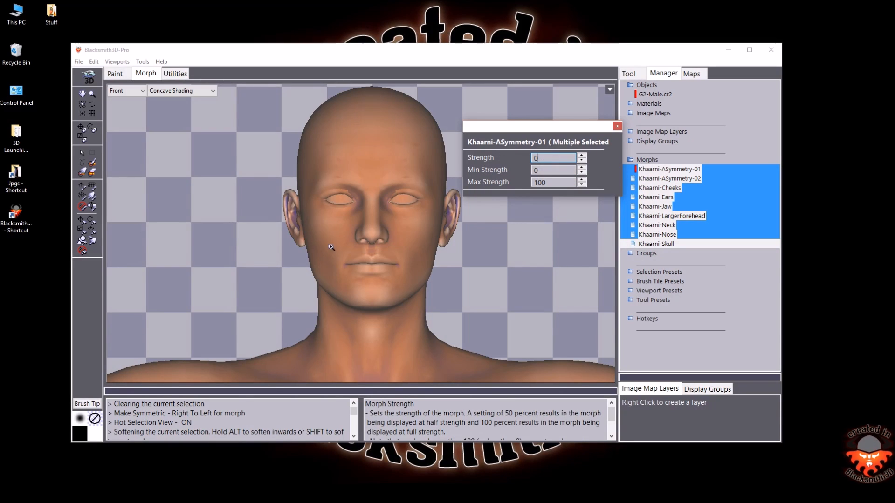
click(618, 126)
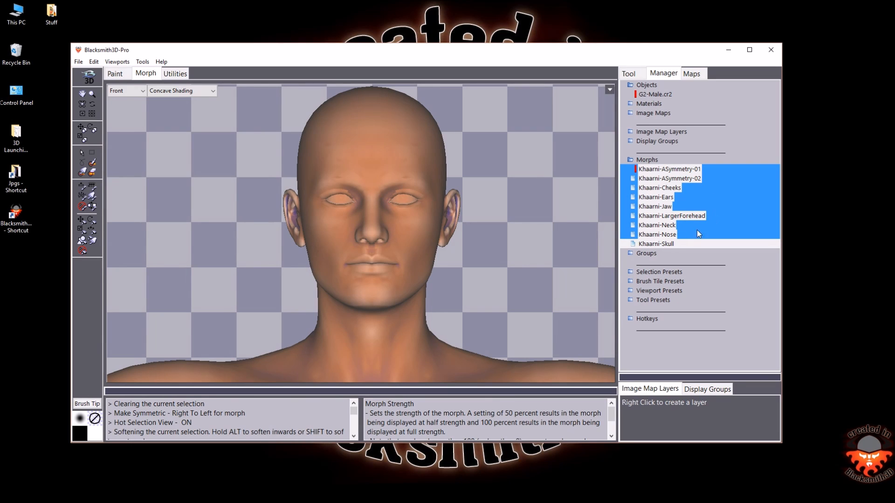
Preview the Khaarni-Skull morph at strength 100 and reset it to 0
click(660, 245)
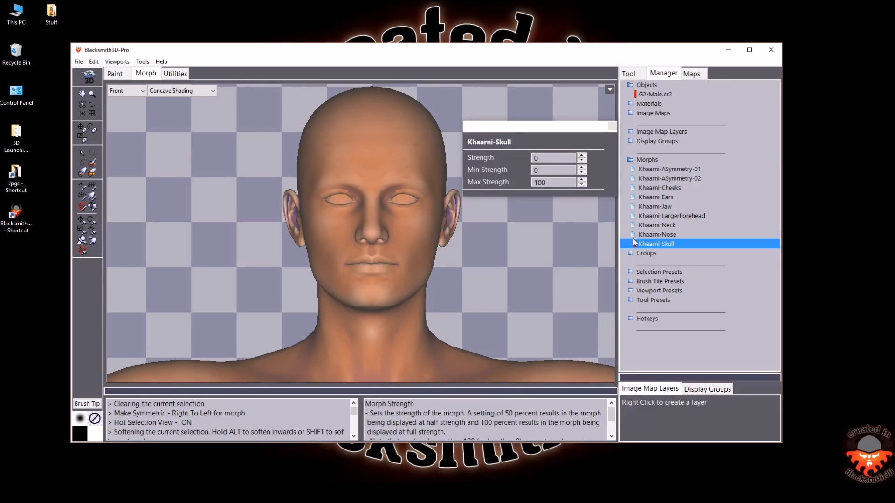
click(551, 157)
text(100)
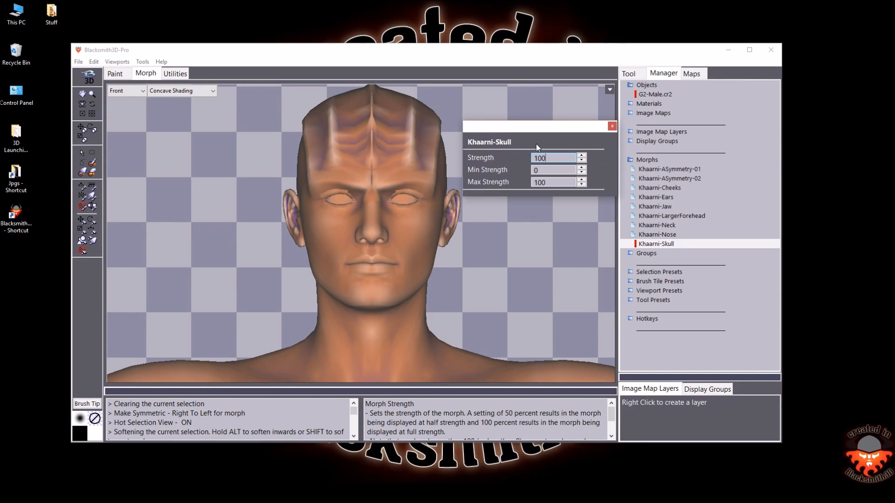
drag(546, 158, 499, 156)
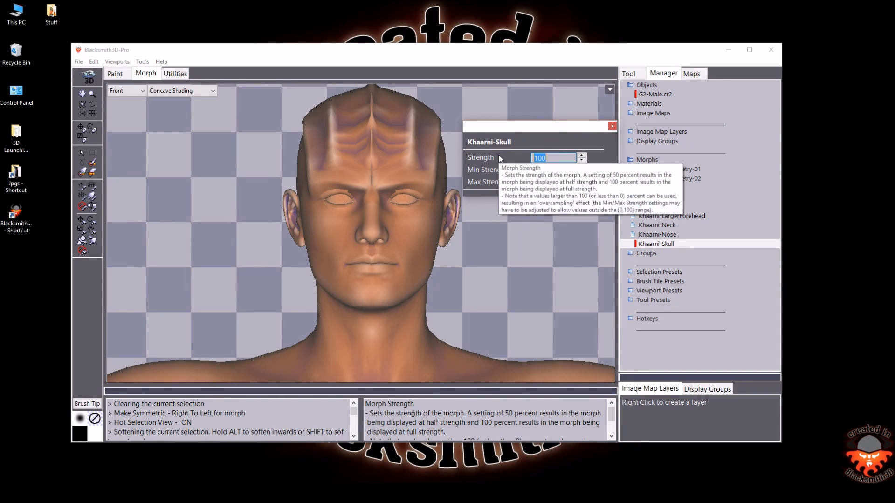
text(0)
Preview the Khaarni-Nose morph at strength 100 and reset it to 0
click(656, 234)
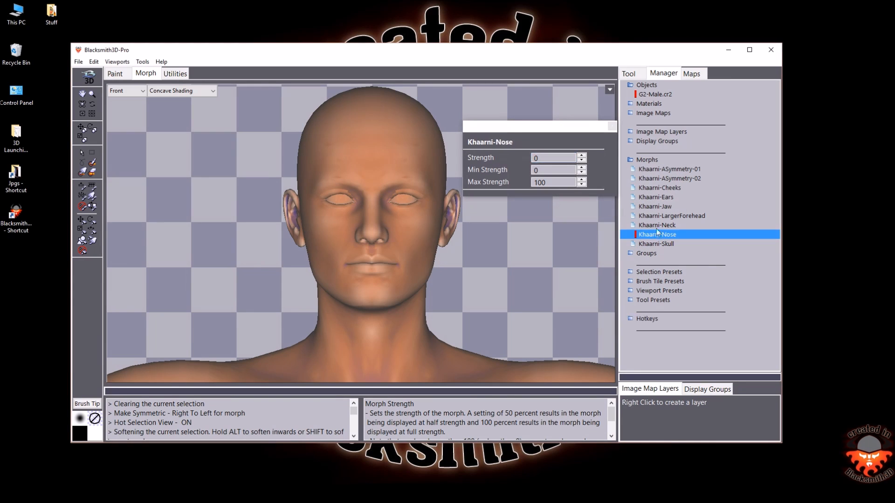
text(100)
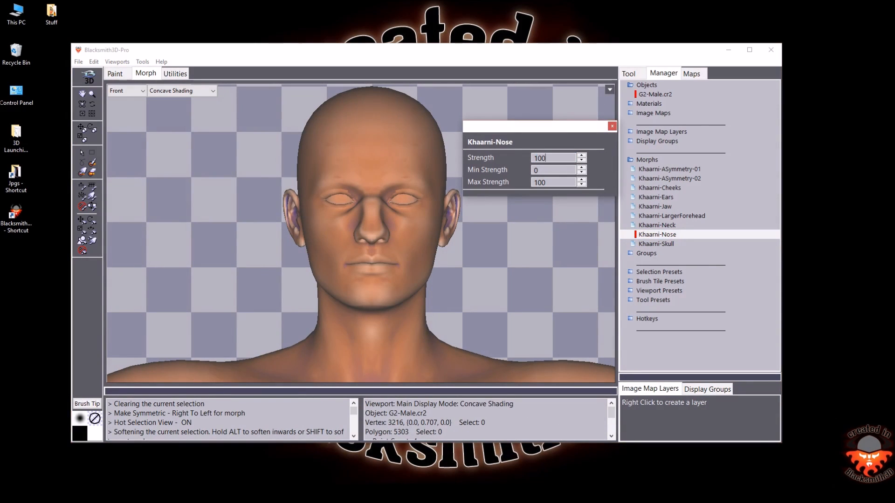
drag(553, 159, 458, 163)
text(0)
Set the strength of the Khaarni-Neck morph to 100 and close its settings
click(653, 225)
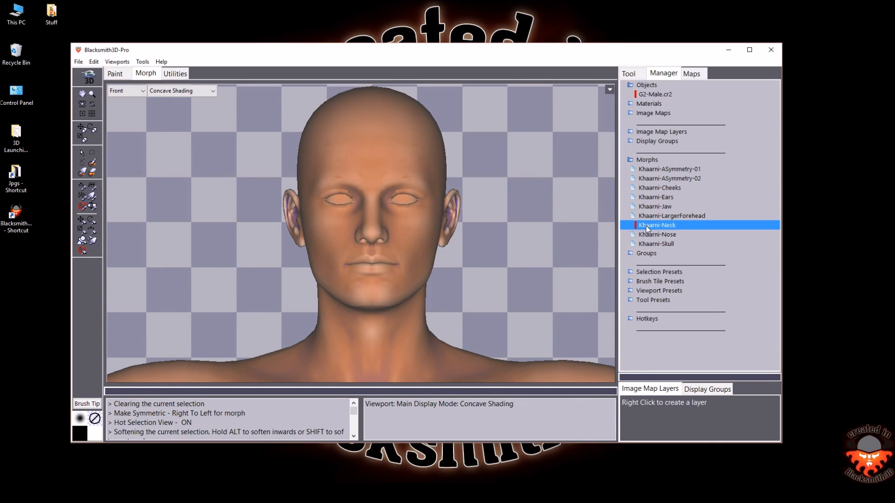
text(100)
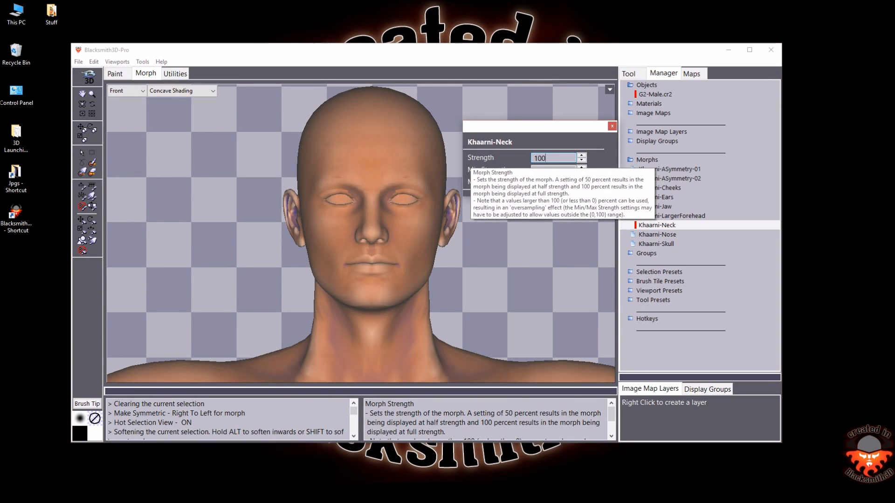
click(612, 126)
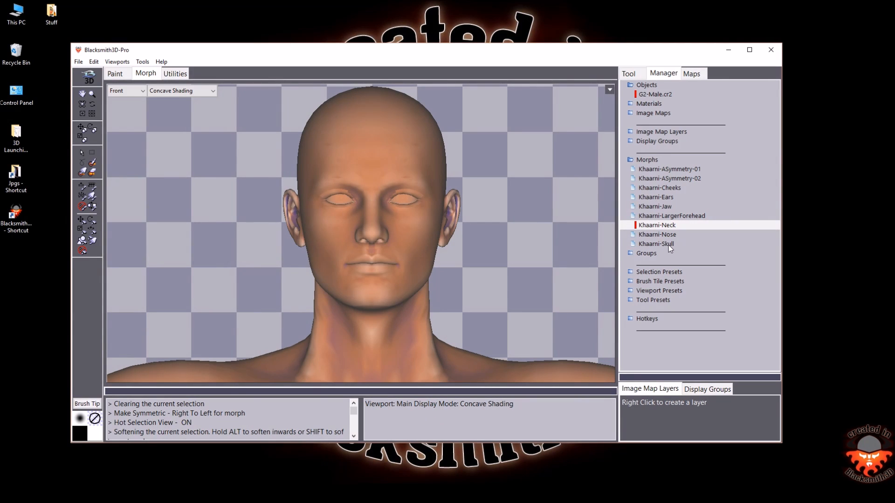
Select the morphs from Khaarni-Cheeks to Khaarni-Skull and set their strength to 100 together
click(661, 189)
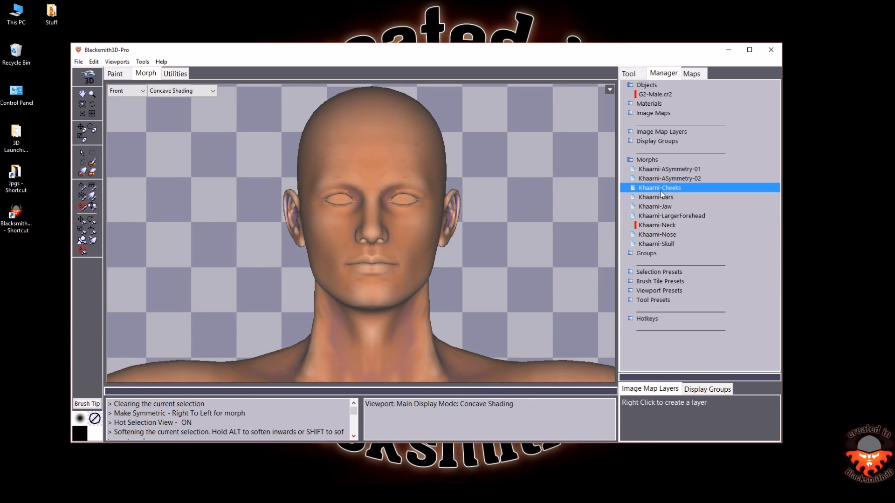
shift+click(667, 244)
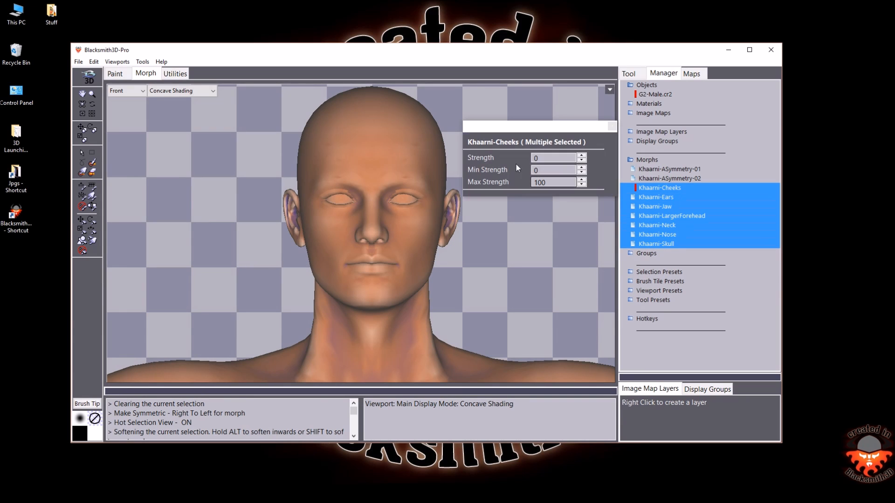
click(554, 158)
text(100)
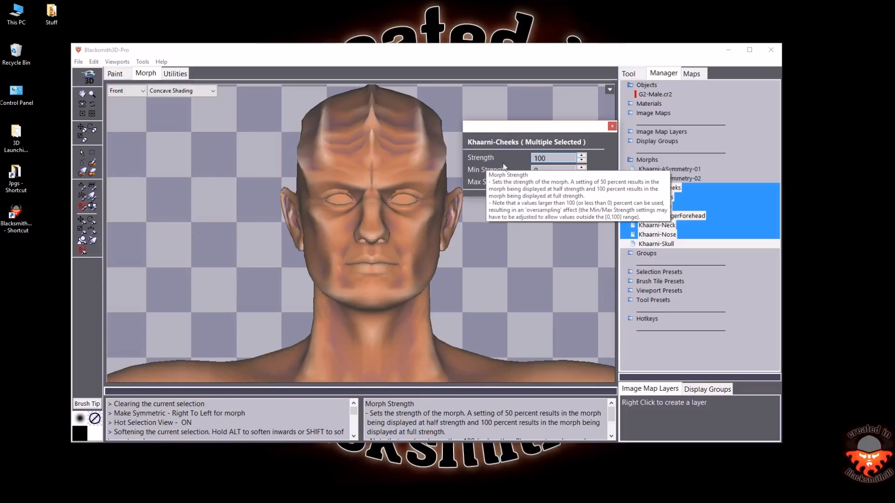
click(612, 126)
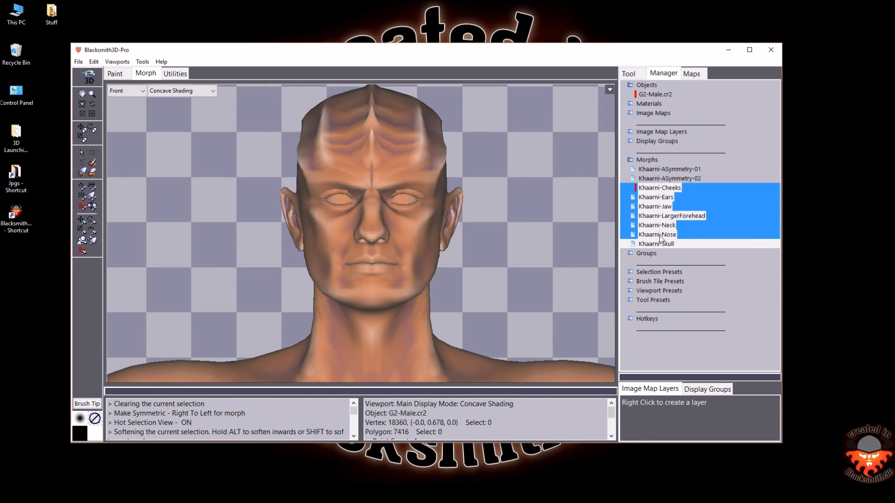
Set the strength of the Khaarni-Cheeks morph alone to 0 and close its settings
click(668, 189)
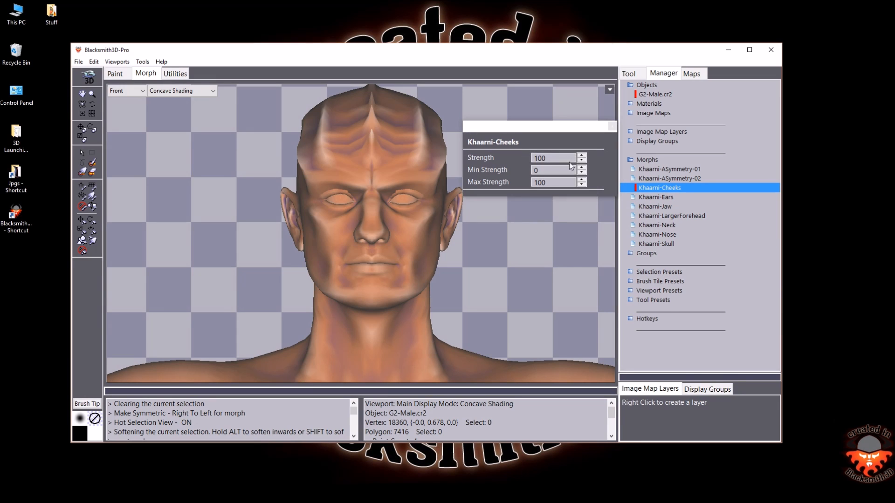
drag(575, 157, 474, 156)
text(0)
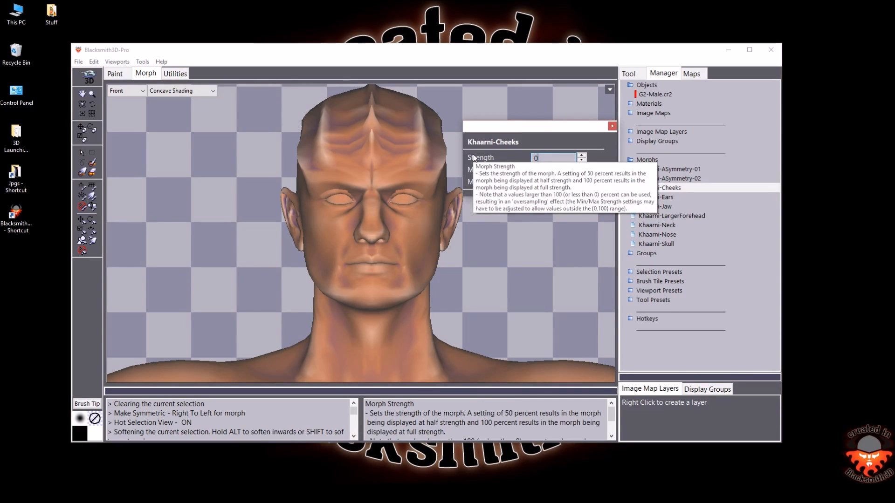
click(613, 126)
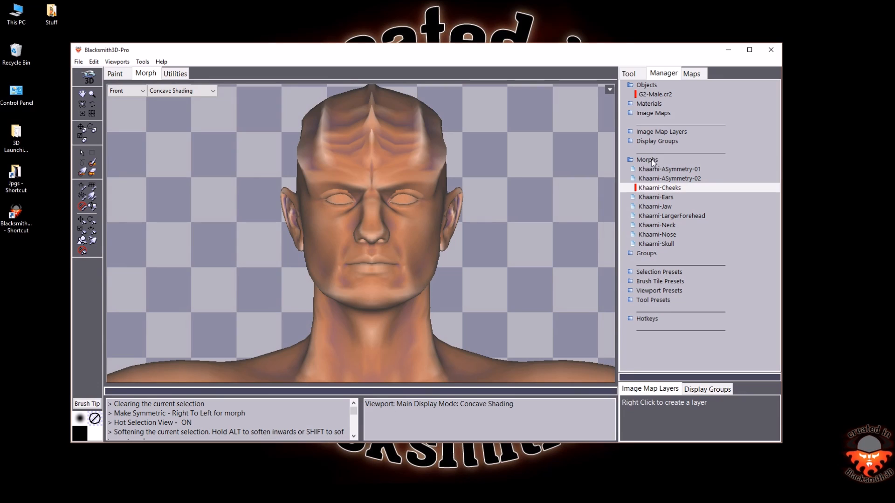
Create a new morph and rename it Cheeks
click(650, 160)
right_click(649, 160)
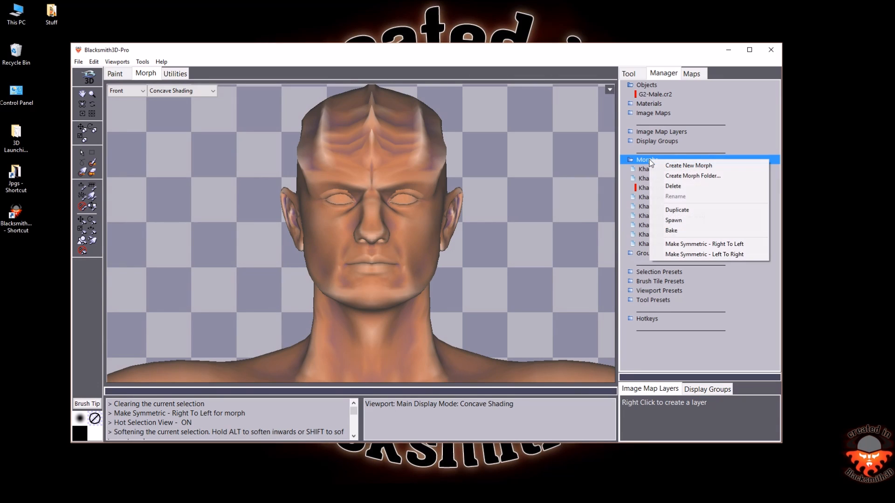
click(681, 165)
right_click(672, 253)
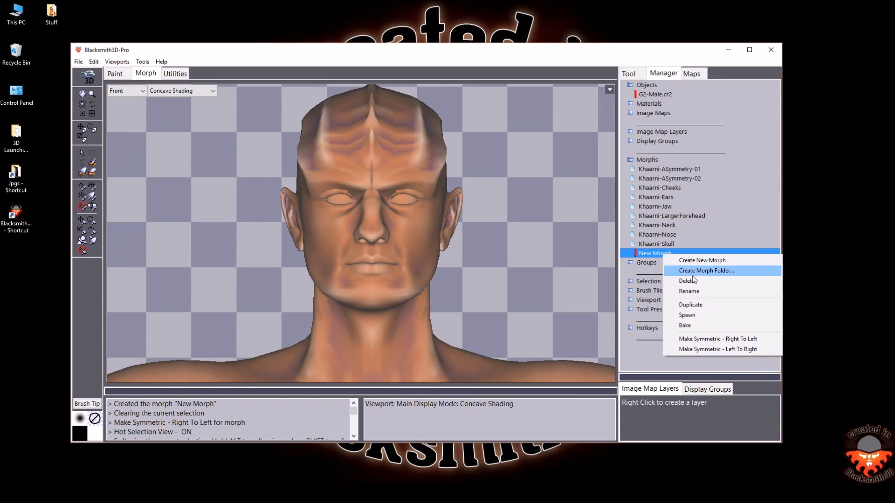
click(693, 292)
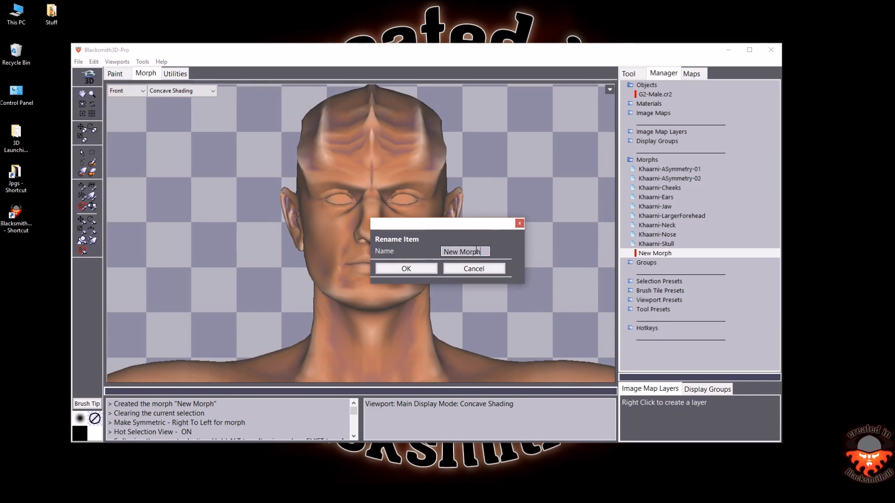
text(Cheeks)
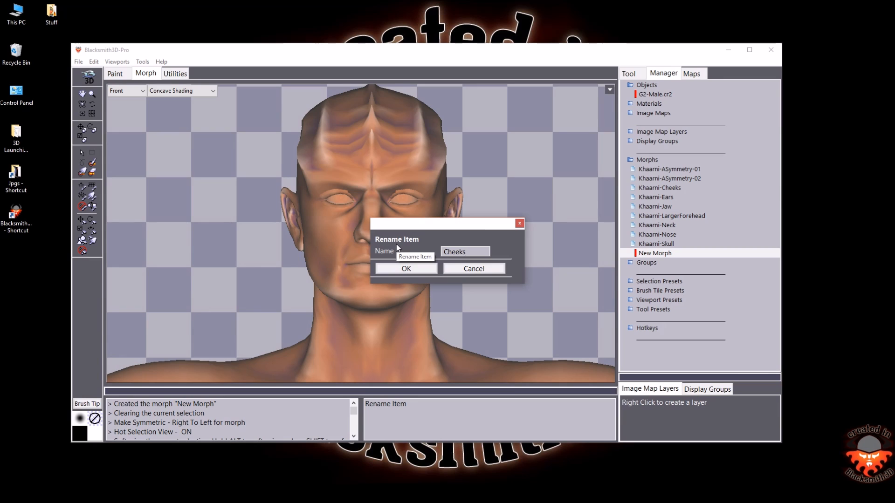
click(406, 269)
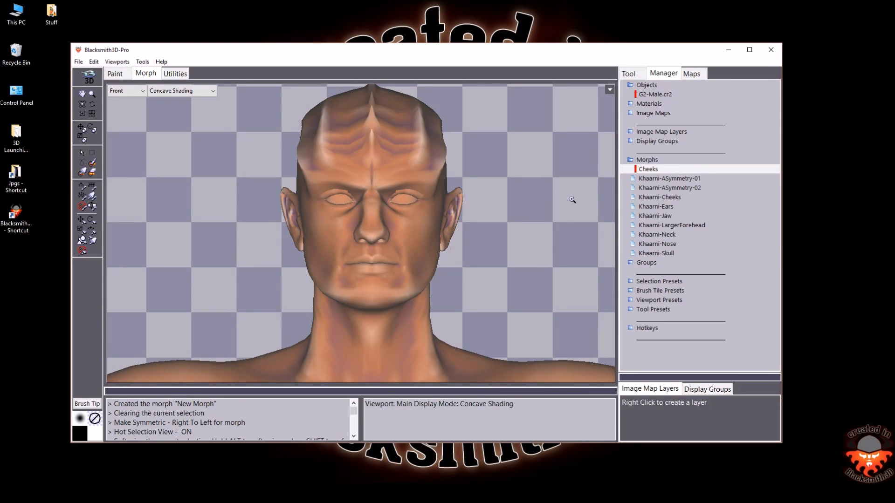
Frame the character's right cheek in a close three-quarter view for sculpting
click(92, 103)
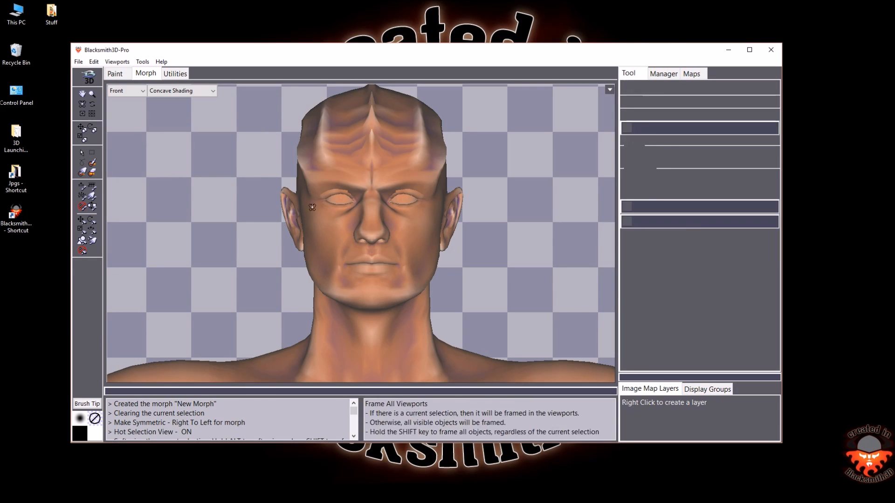
drag(321, 229, 347, 229)
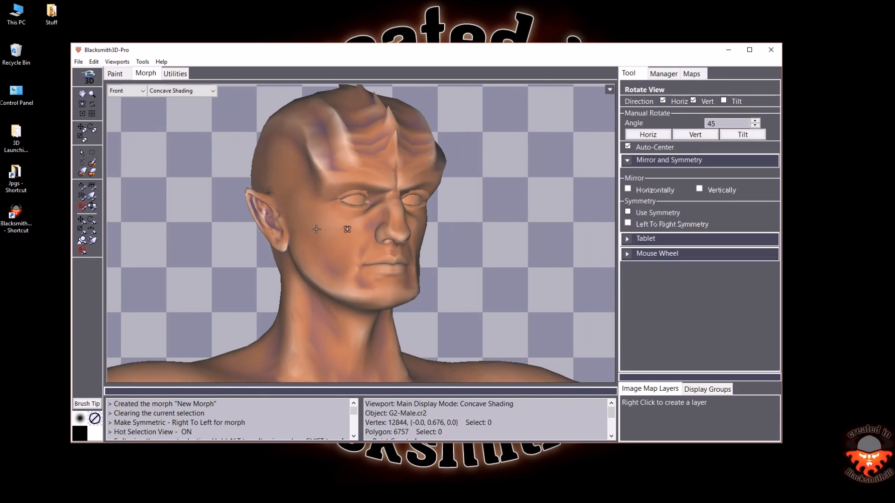
click(93, 95)
click(83, 105)
mouse_move(346, 223)
mouse_down()
mouse_move(298, 219)
mouse_move(355, 236)
mouse_move(359, 224)
mouse_up()
drag(404, 123, 460, 330)
key(f)
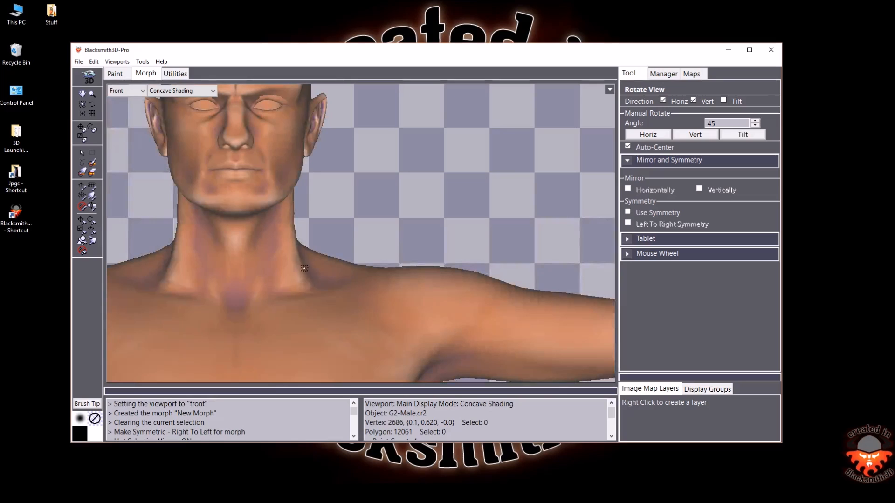
drag(306, 196, 441, 277)
click(82, 105)
drag(319, 213, 370, 225)
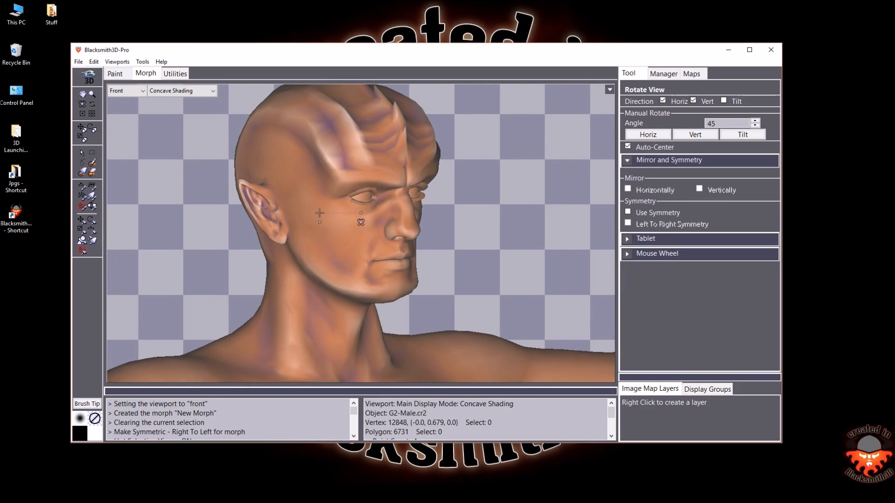
click(93, 94)
drag(277, 156, 364, 257)
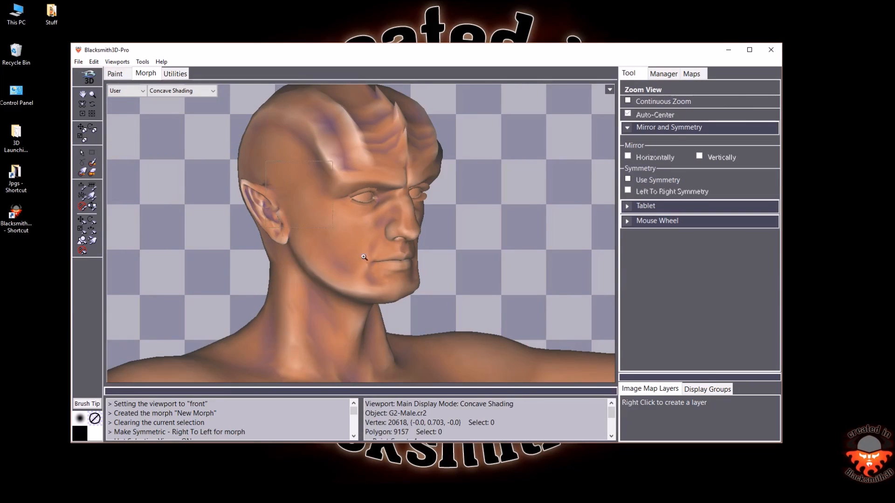
drag(446, 310, 448, 311)
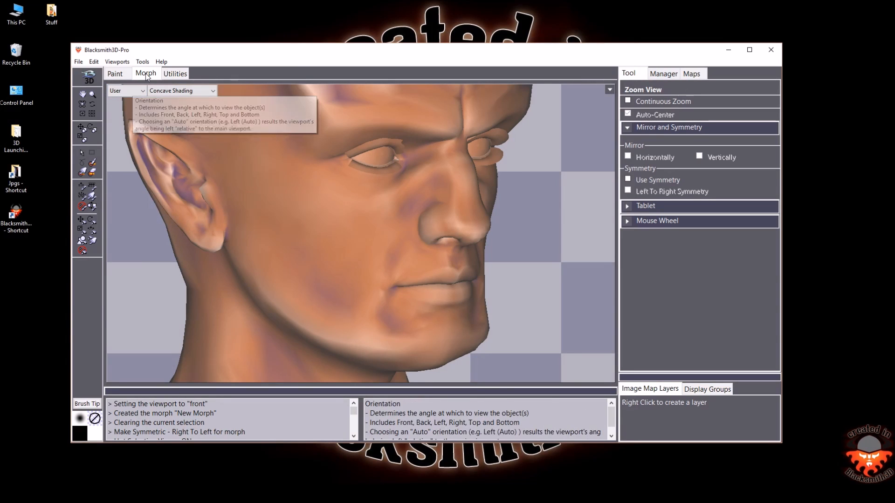
Try a Bulge Chisel stroke at strength 100 along the character's right cheekbone, inspect it from another angle and undo it
click(82, 187)
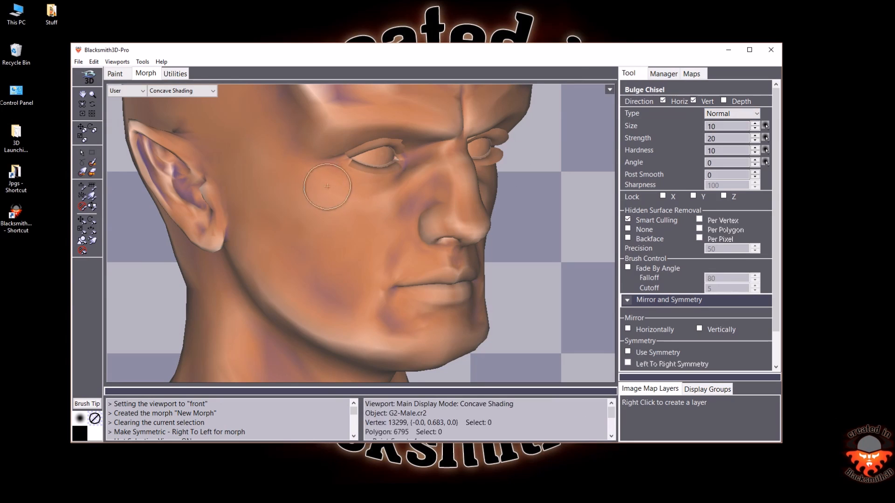
drag(722, 139, 685, 146)
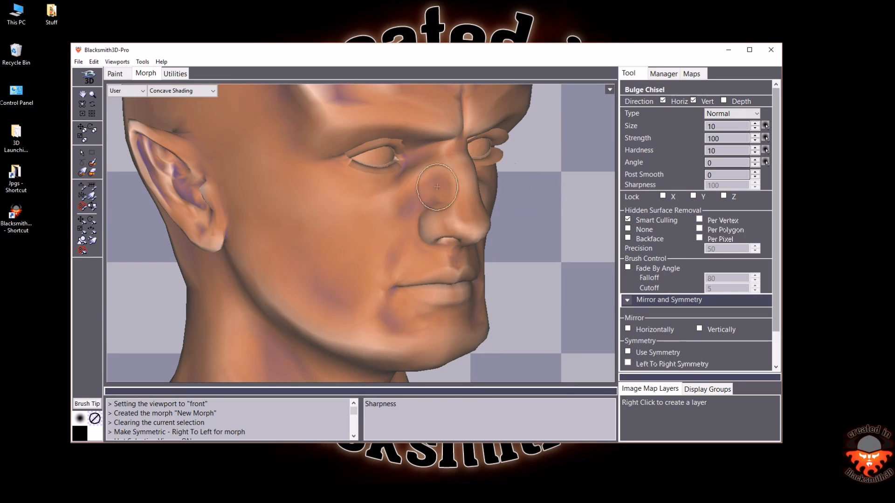
mouse_move(275, 186)
mouse_down()
mouse_move(334, 211)
mouse_move(349, 235)
mouse_move(347, 271)
mouse_move(331, 210)
mouse_move(296, 185)
mouse_up()
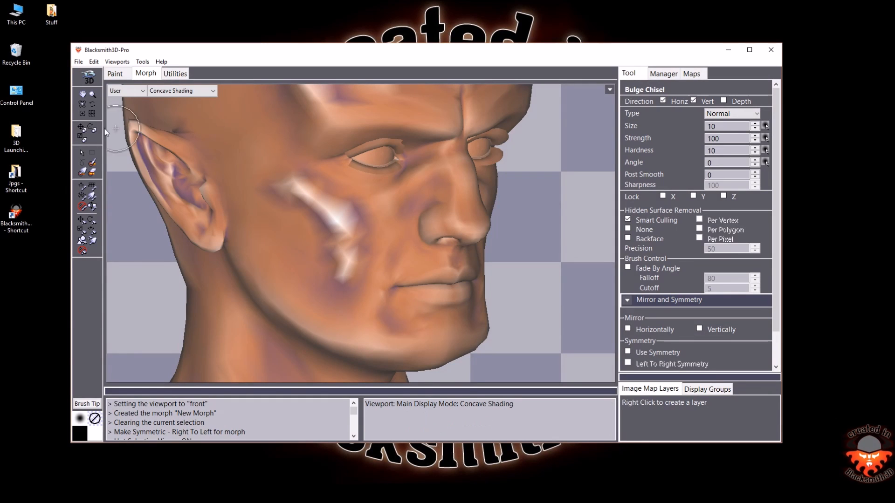
click(82, 106)
mouse_move(327, 231)
mouse_down()
mouse_move(306, 242)
mouse_move(261, 225)
mouse_move(263, 211)
mouse_move(327, 232)
mouse_move(315, 233)
mouse_up()
key(ctrl+z)
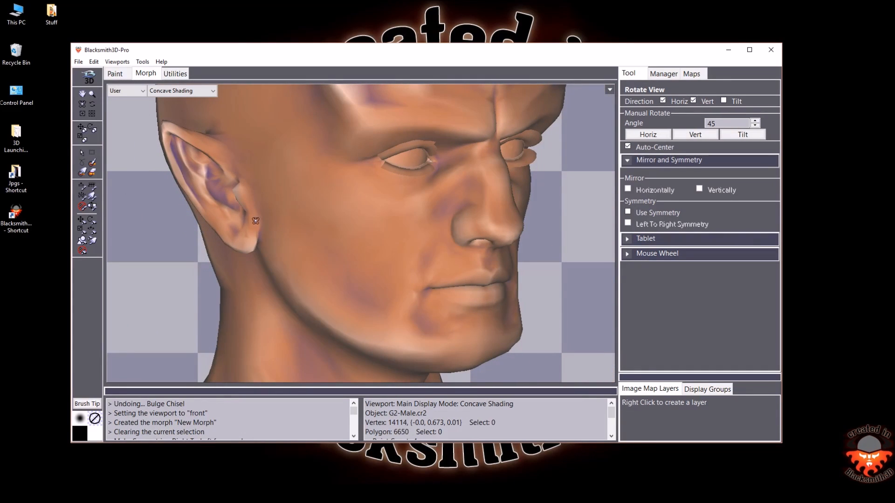
Set the Bulge Chisel strength to 10 and sculpt a raised ridge from the right temple down the cheekbone
click(82, 186)
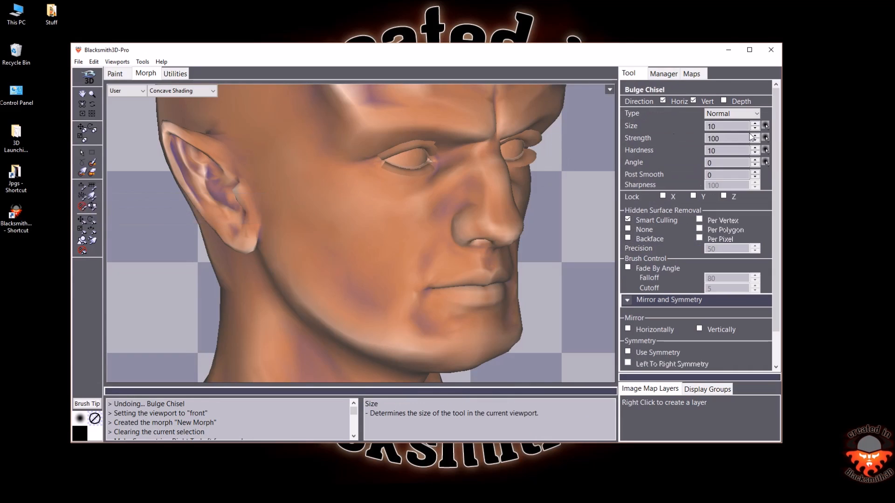
click(720, 138)
key(BackSpace)
key(Return)
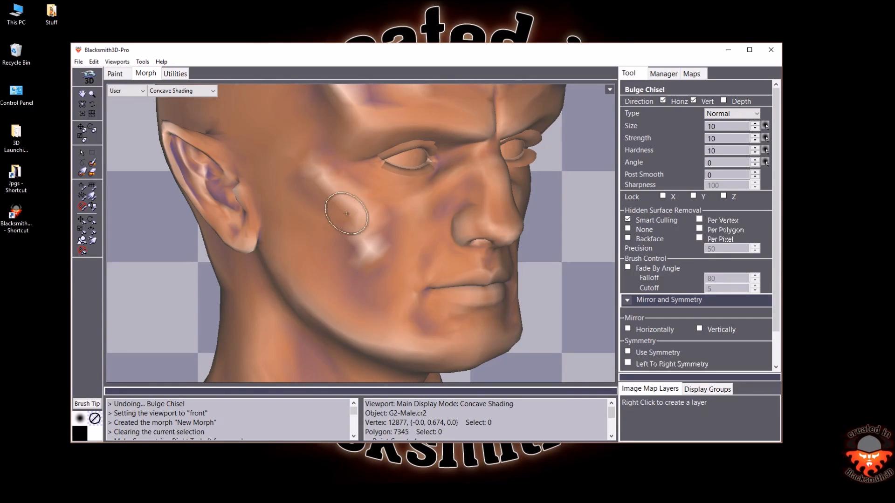
drag(346, 213, 326, 177)
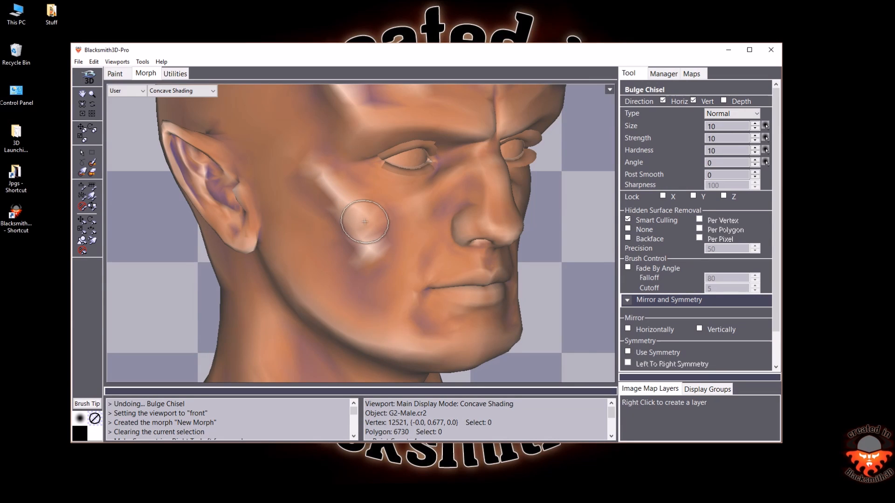
Build up the right cheekbone ridge further with the Bulge Chisel, checking its profile from the front
key(f)
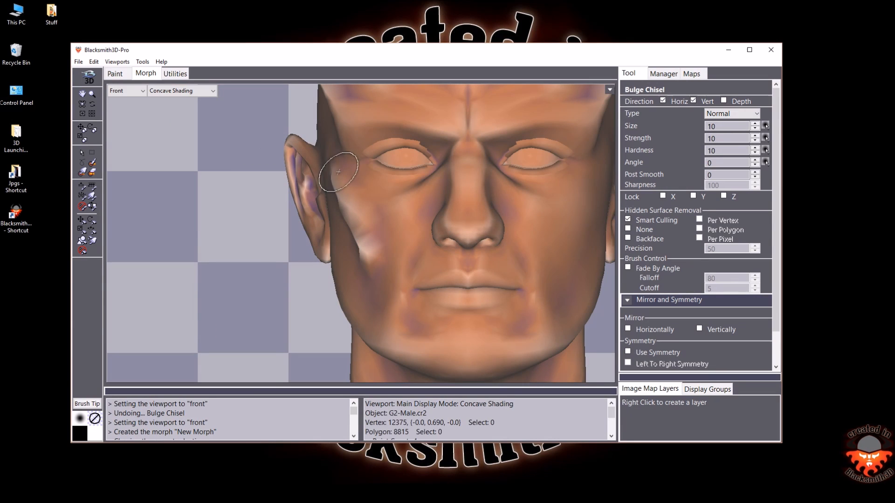
click(82, 103)
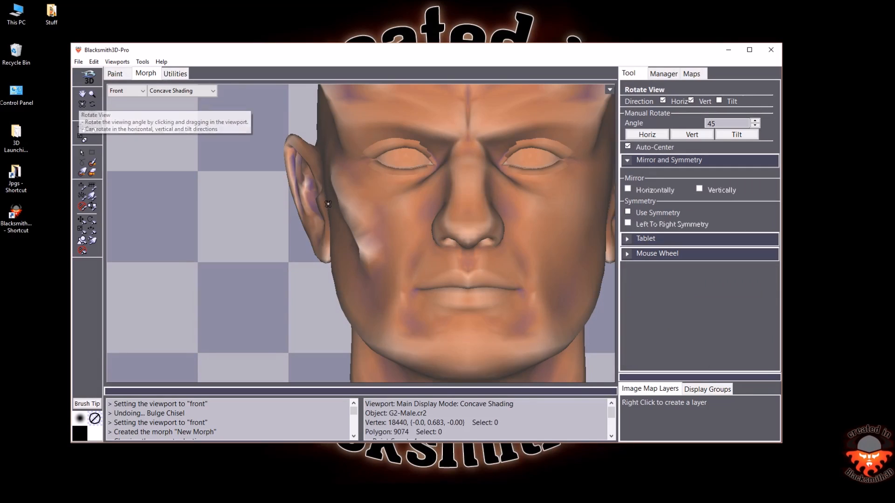
drag(358, 212, 256, 203)
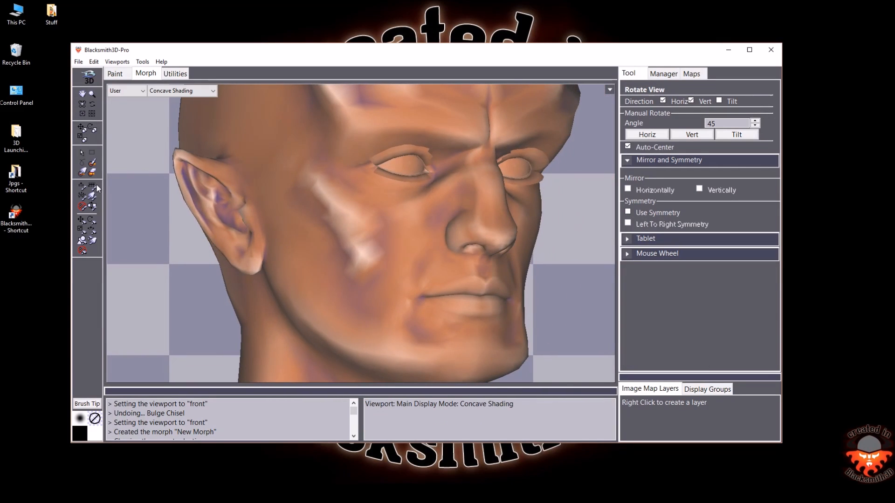
click(79, 187)
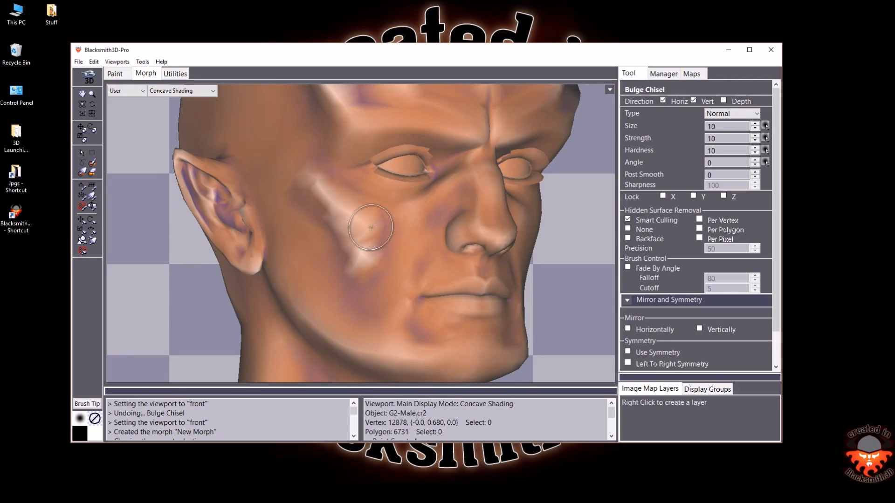
key(f)
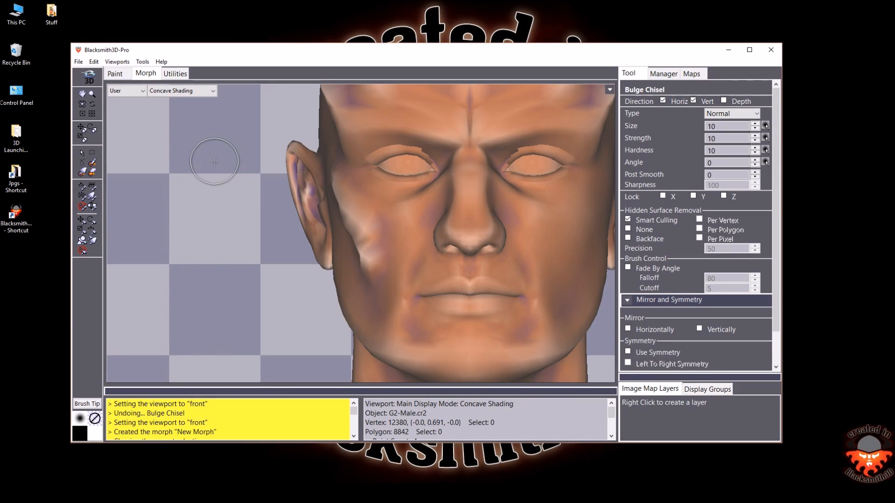
Trim the outer edge of the right cheekbone ridge with the Unwarp Chisel in Absolute type at strength 30
click(82, 103)
drag(348, 217, 285, 228)
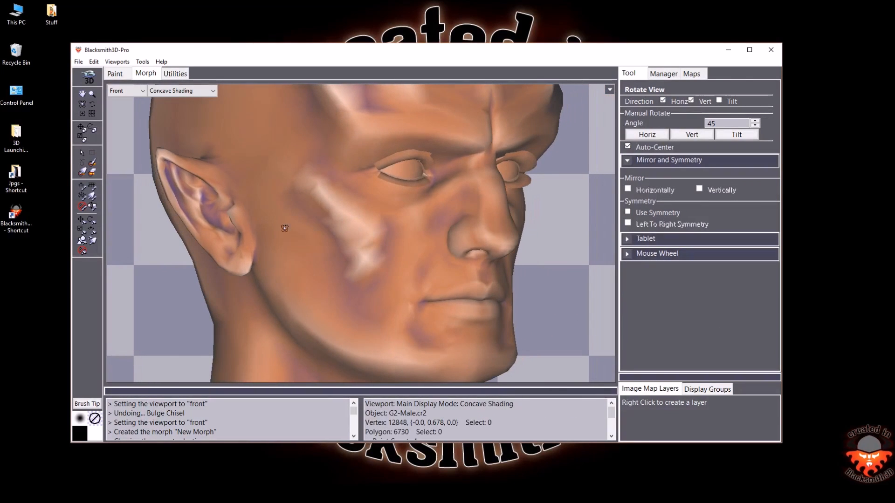
click(82, 207)
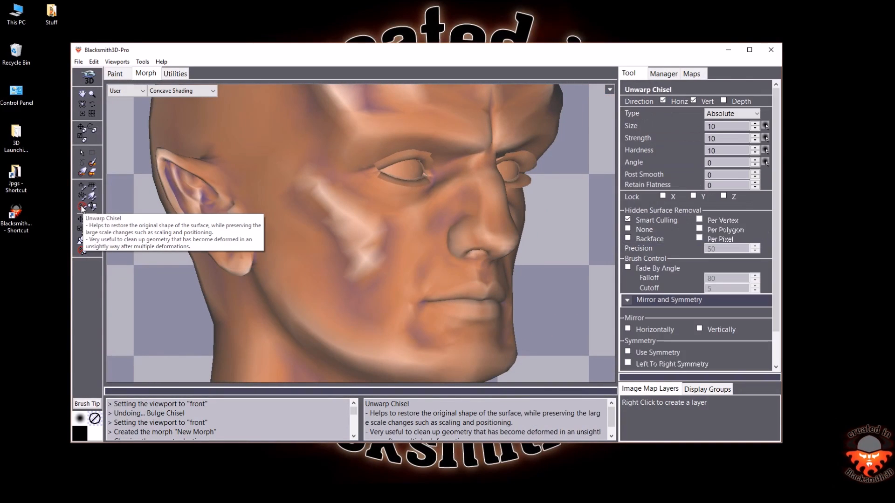
click(727, 124)
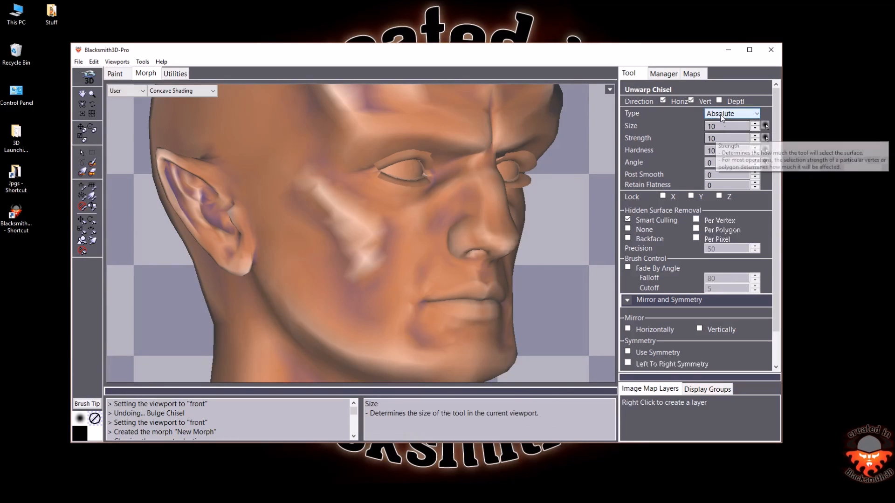
double_click(724, 139)
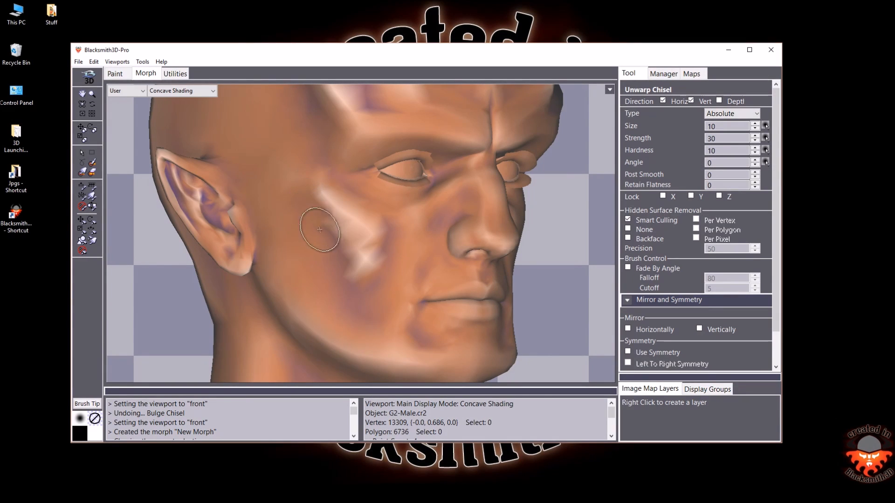
mouse_move(314, 207)
mouse_down()
mouse_move(344, 286)
mouse_move(377, 281)
mouse_up()
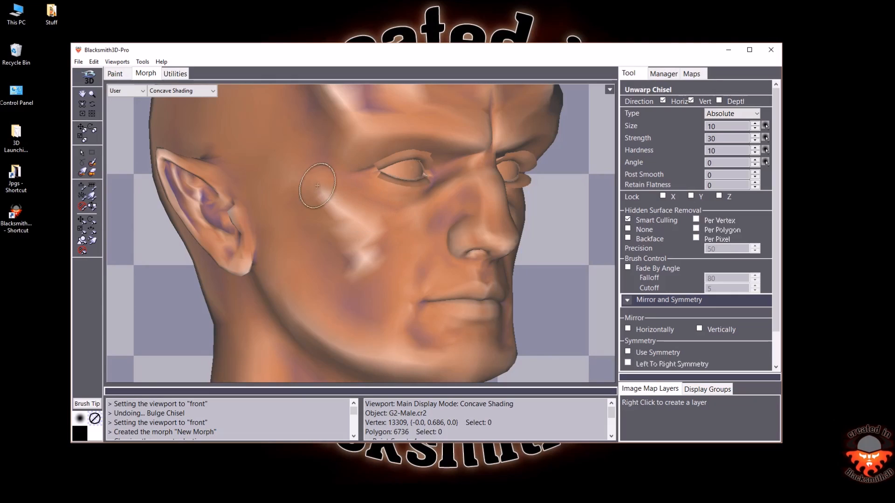
Smooth the right cheekbone ridge with the Unwarp Chisel at strength 30, following the wireframe mesh and checking the result from the front
click(82, 104)
drag(345, 228, 318, 245)
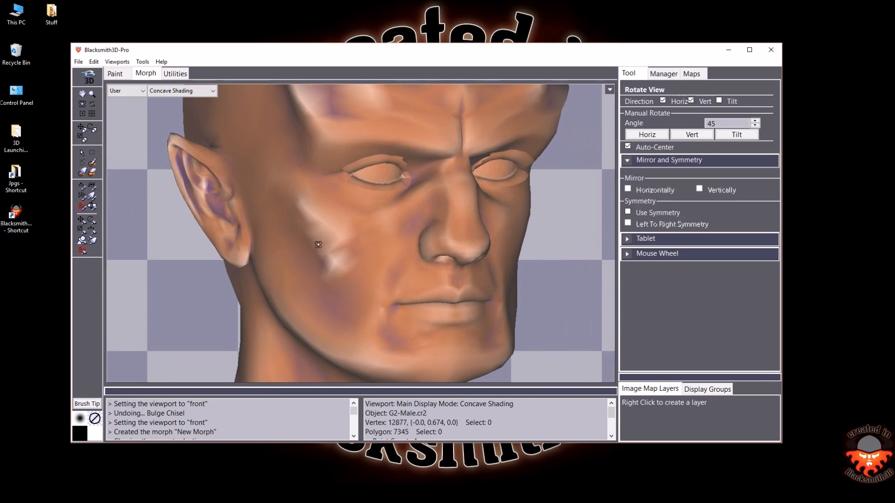
click(82, 206)
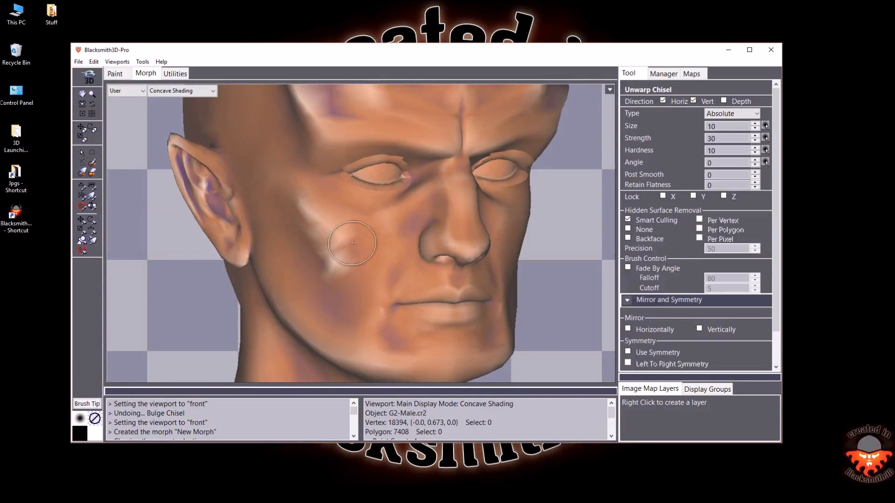
key(w)
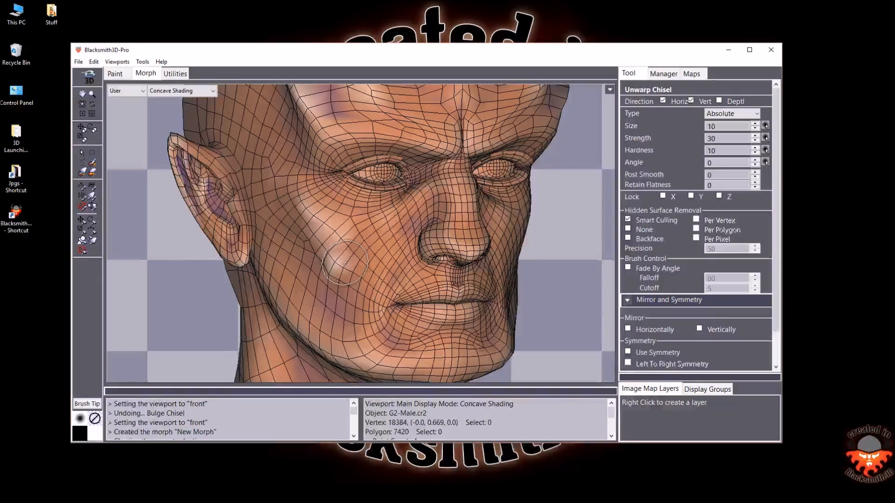
key(f)
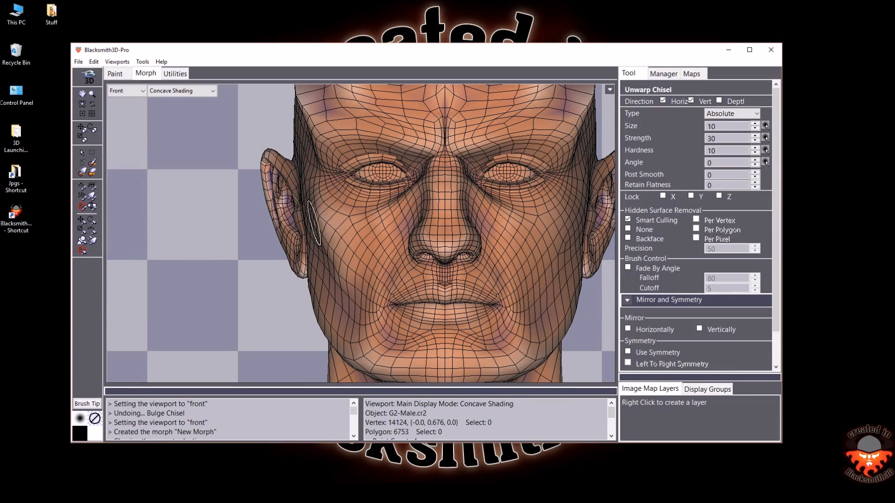
Compare the right cheekbone with and without the wireframe from a three-quarter view
middle_drag(340, 229, 367, 236)
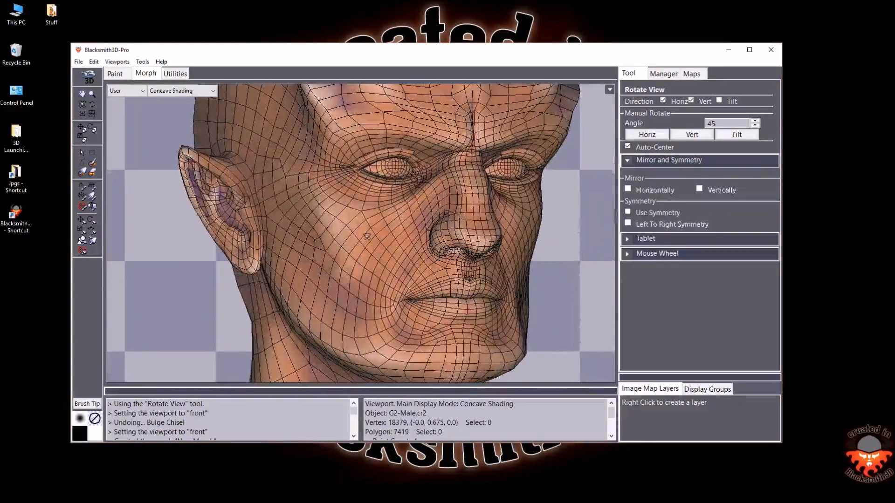
key(w)
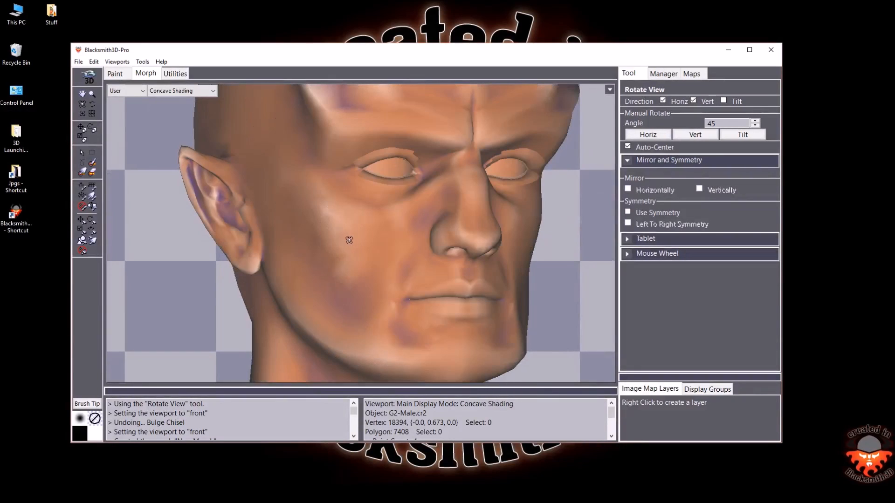
key(w)
key(w)
key(w)
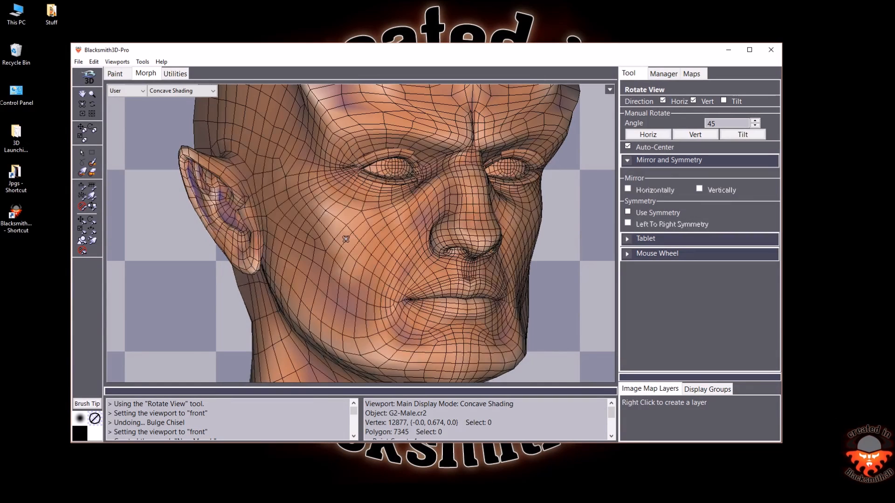
key(w)
mouse_move(318, 254)
mouse_down()
mouse_move(344, 249)
mouse_move(324, 250)
mouse_move(332, 252)
mouse_up()
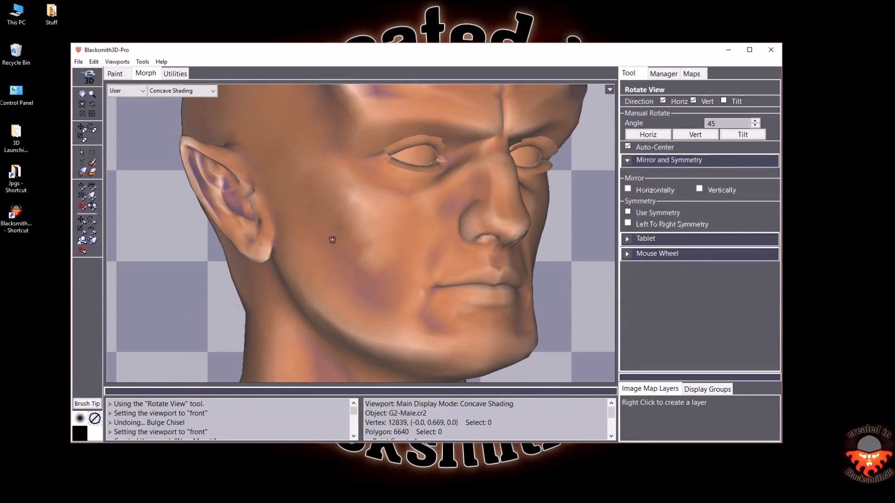
Blend the lower right cheekbone ridge into the cheek with the Unwarp Chisel from several angles, checking its outline from the front
key(space)
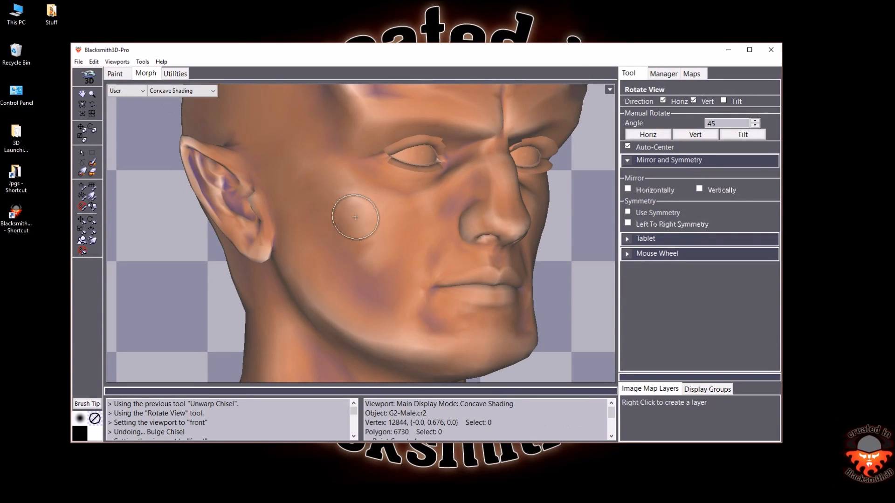
key(space)
mouse_move(352, 206)
mouse_down()
mouse_move(356, 214)
mouse_move(344, 210)
mouse_move(359, 216)
mouse_up()
key(space)
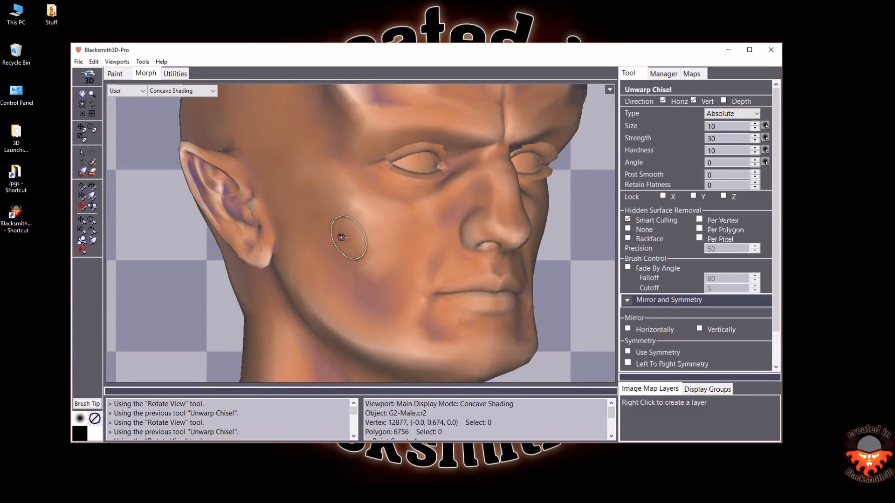
key(space)
key(space)
key(space)
mouse_move(362, 232)
mouse_down()
mouse_move(343, 234)
mouse_move(356, 220)
mouse_move(362, 232)
mouse_up()
key(space)
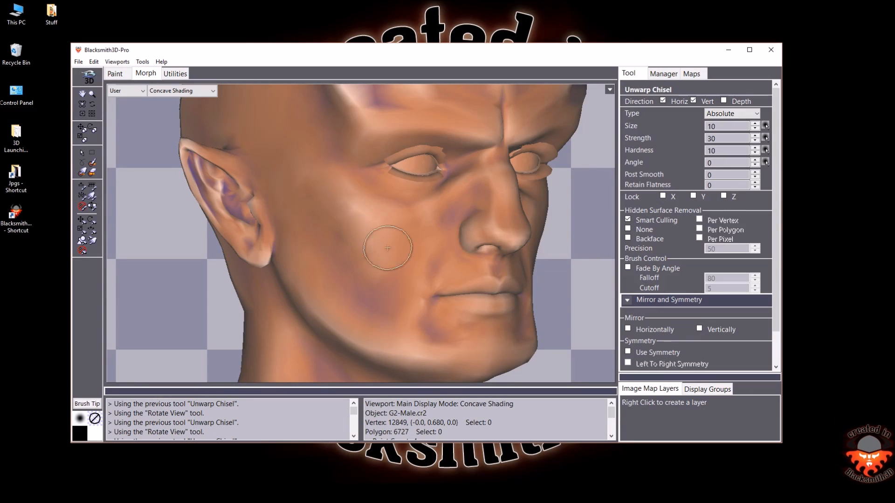
key(space)
drag(371, 213, 363, 214)
key(space)
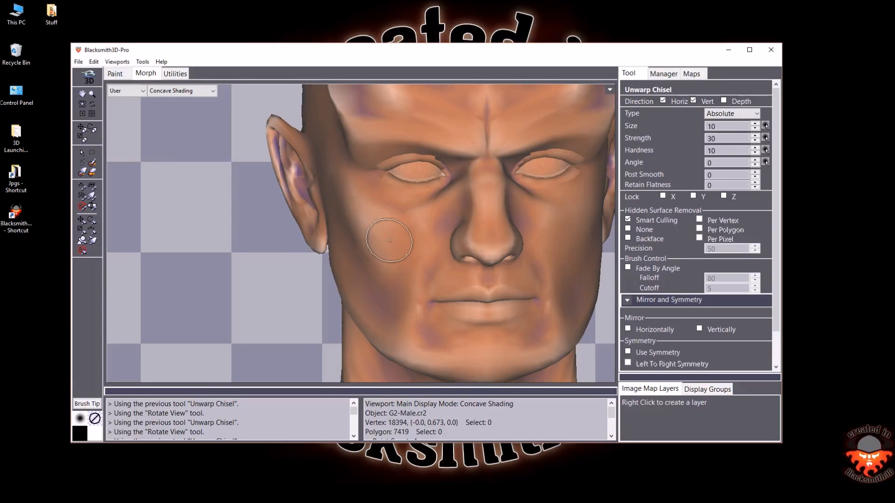
key(f)
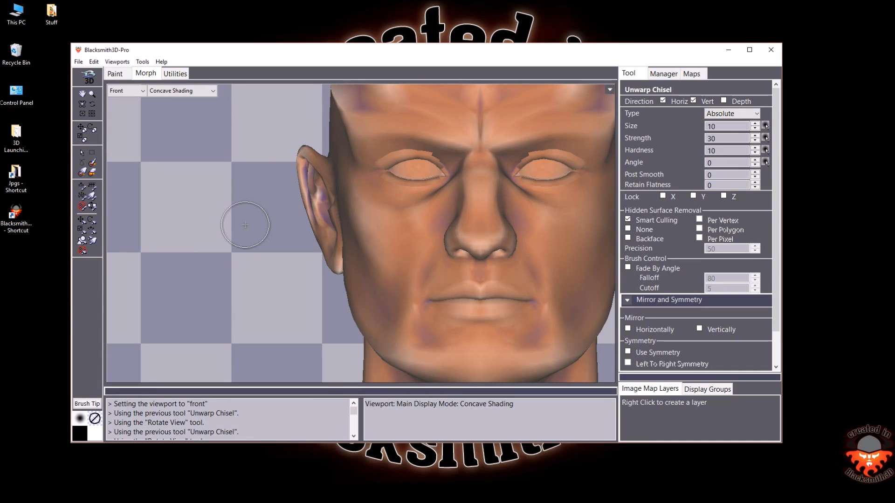
Raise the ridge from the right temple down the cheek with the Bulge Chisel at size 10 and strength 30, checking it from the front
key(r)
drag(385, 223, 420, 225)
click(82, 196)
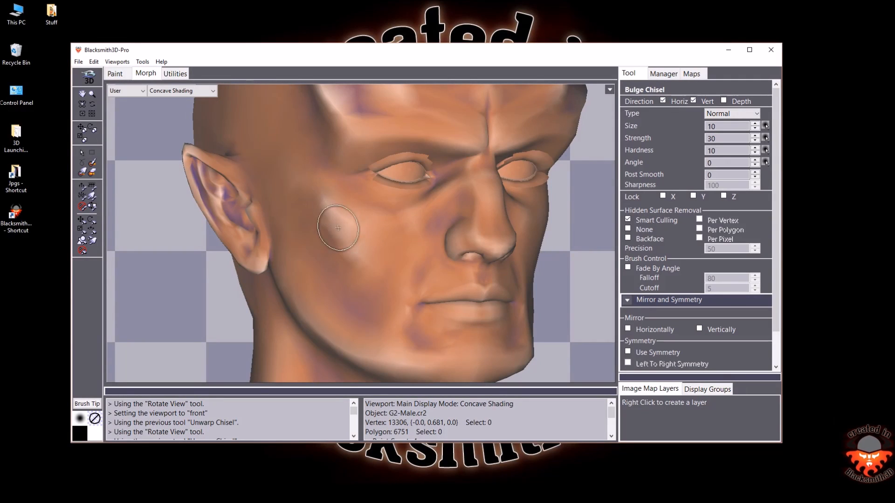
mouse_move(364, 246)
mouse_down()
mouse_move(363, 273)
mouse_move(331, 219)
mouse_move(302, 195)
mouse_move(335, 205)
mouse_up()
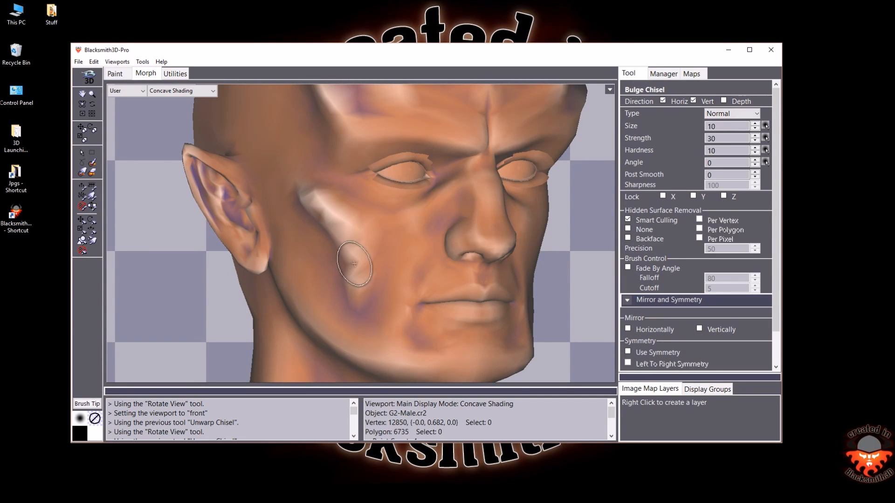
middle_drag(356, 238, 327, 239)
drag(347, 222, 332, 238)
key(f)
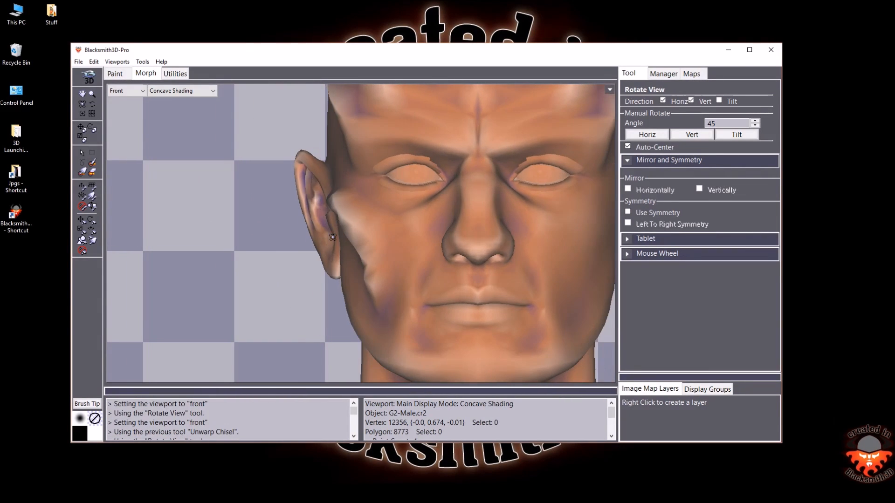
Smooth the newly raised right cheekbone ridge and its outer contour with the Unwarp Chisel in Absolute type at strength 30
drag(382, 224, 385, 236)
click(82, 206)
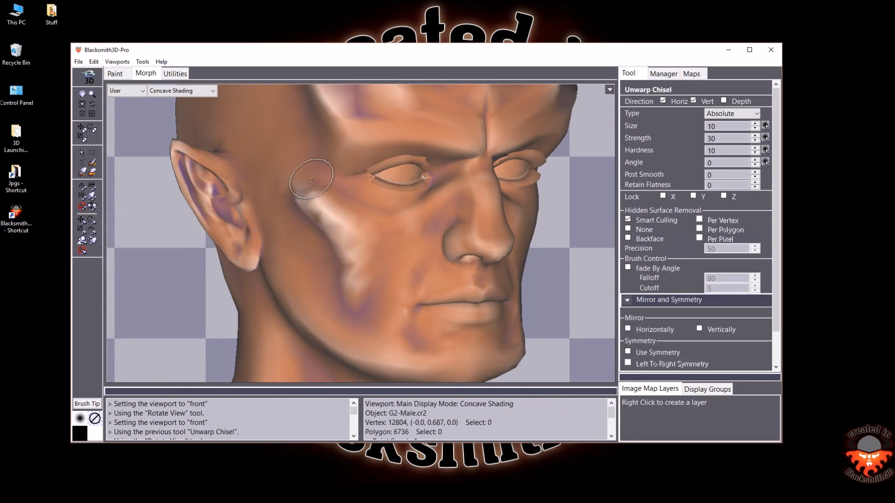
mouse_move(303, 203)
mouse_down()
mouse_move(303, 194)
mouse_move(338, 294)
mouse_move(354, 310)
mouse_move(372, 258)
mouse_move(360, 229)
mouse_up()
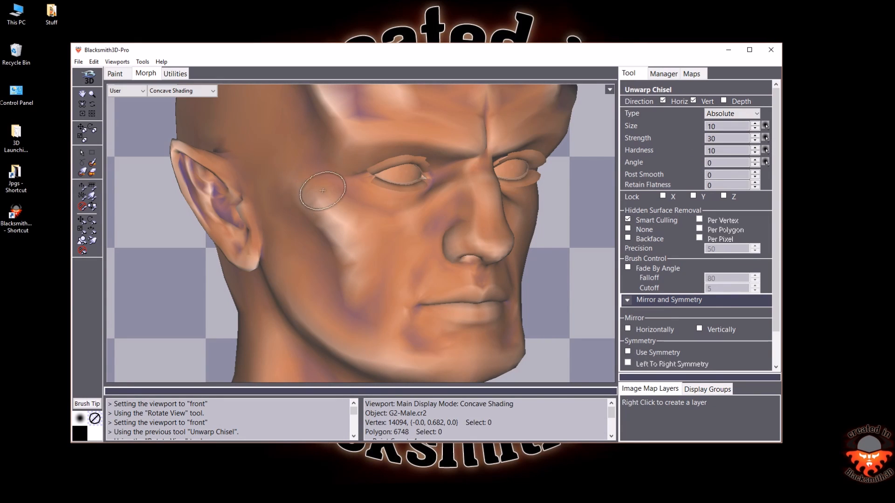
key(r)
mouse_move(364, 237)
mouse_down()
mouse_move(334, 239)
mouse_move(340, 233)
mouse_up()
key(space)
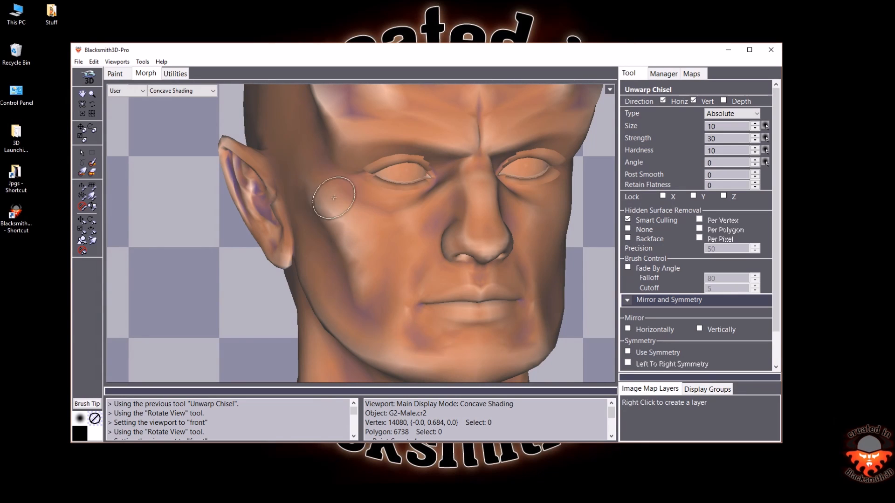
mouse_move(357, 288)
mouse_down()
mouse_move(379, 298)
mouse_move(381, 287)
mouse_up()
key(f)
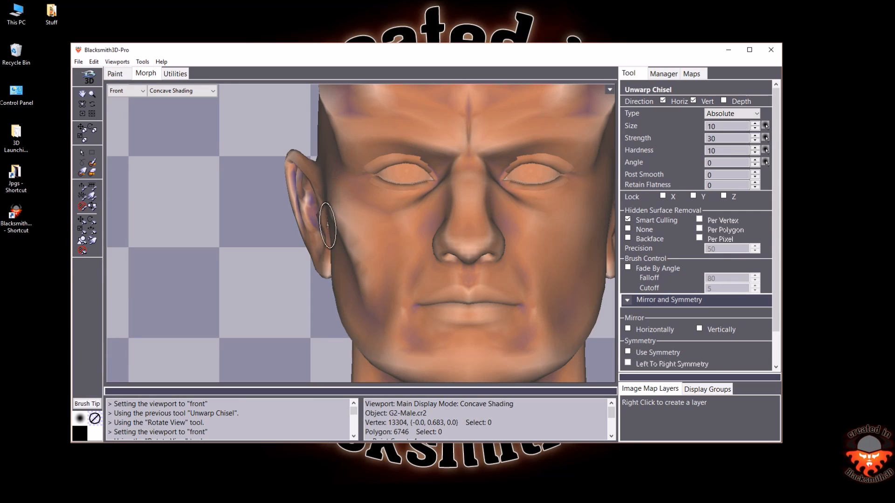
drag(361, 247, 367, 262)
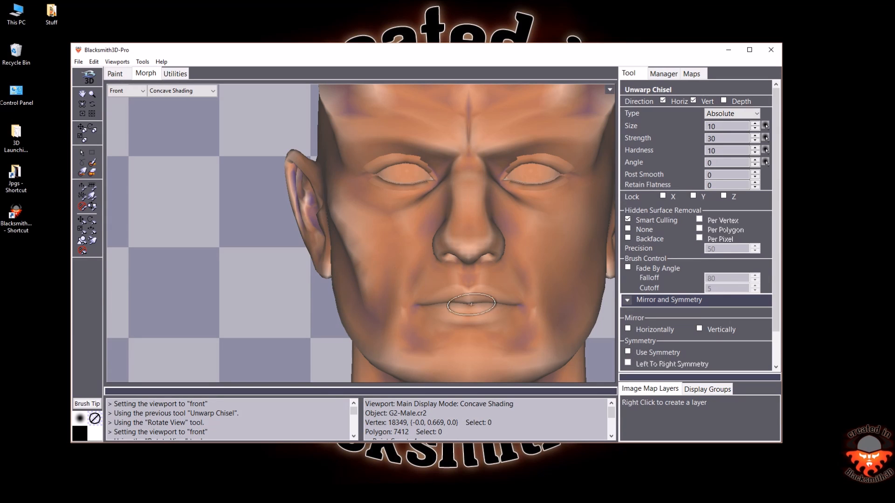
Inspect the right cheek's mesh in wireframe and even out the remaining bumps along the ridge with the Unwarp Chisel
key(w)
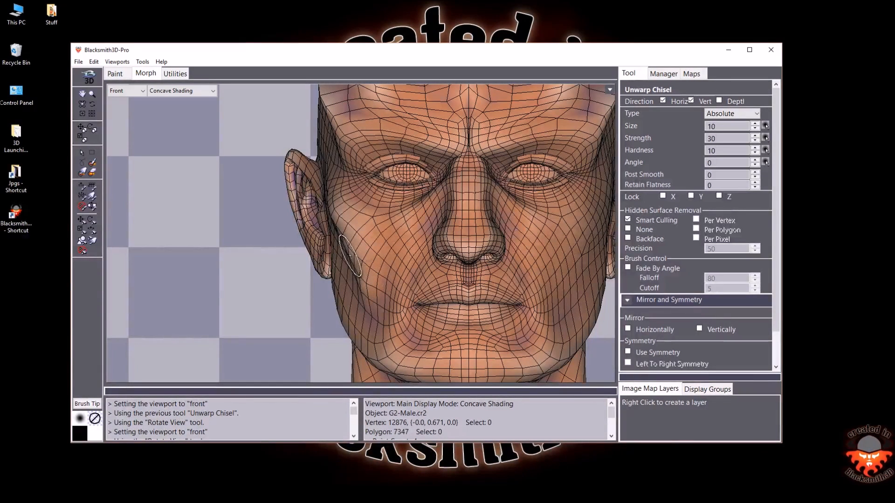
key(w)
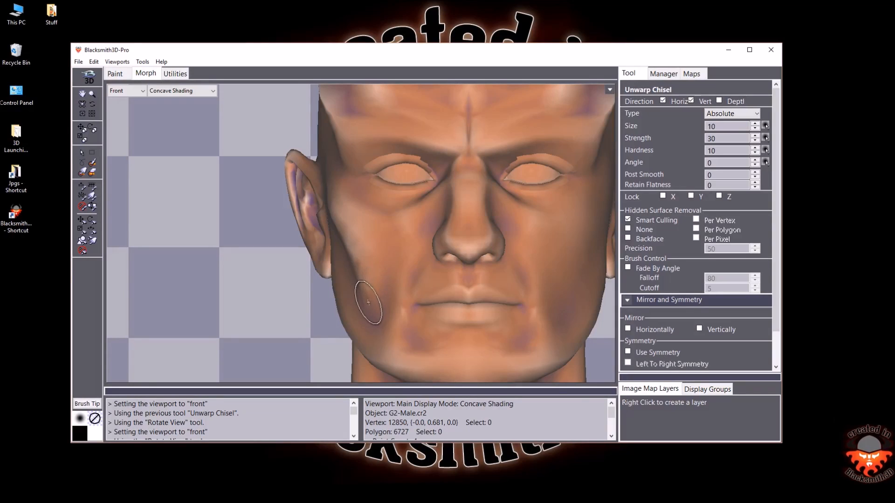
mouse_move(378, 304)
middle_down()
mouse_move(370, 308)
mouse_move(400, 296)
mouse_move(361, 276)
middle_up()
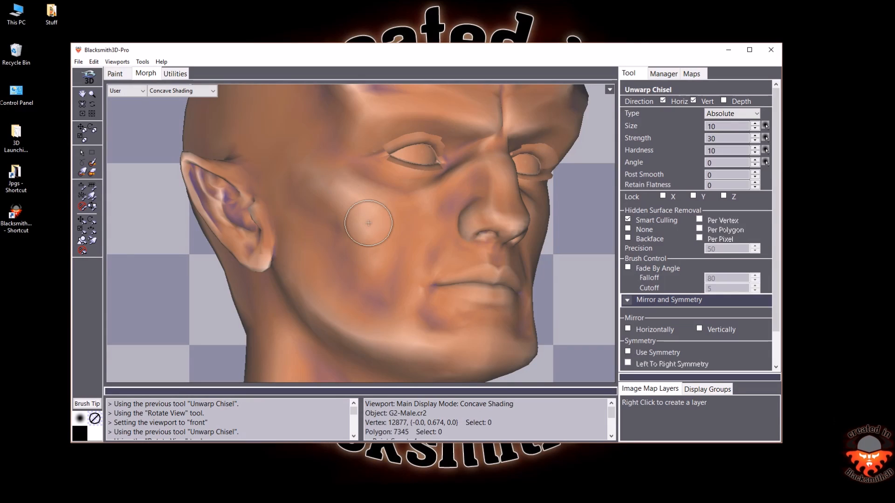
key(f)
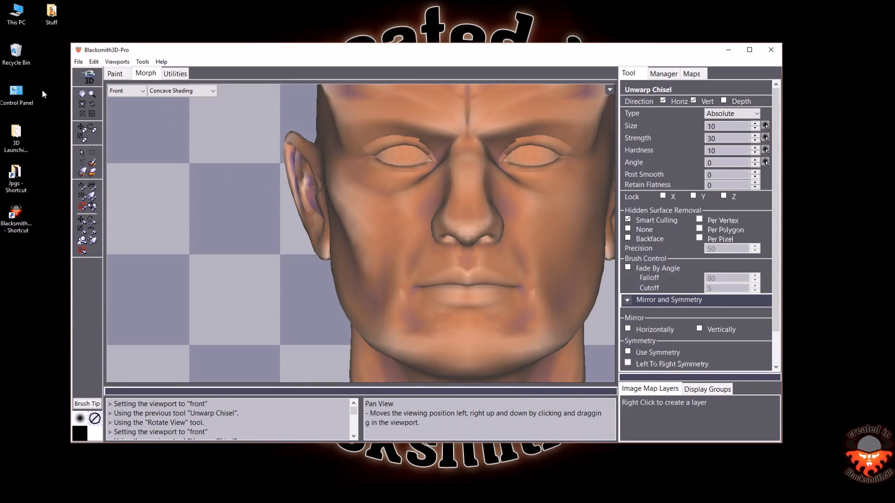
Select the whole right cheek up to the temple with the Selection Brush at size 10 and soften the selection
click(82, 104)
drag(398, 241, 337, 240)
click(92, 162)
drag(280, 152, 350, 205)
mouse_move(301, 139)
mouse_down()
mouse_move(283, 161)
mouse_move(381, 252)
mouse_move(373, 284)
mouse_move(378, 191)
mouse_move(311, 158)
mouse_move(326, 223)
mouse_move(356, 273)
mouse_move(295, 176)
mouse_move(306, 227)
mouse_move(359, 282)
mouse_move(405, 251)
mouse_move(382, 203)
mouse_move(302, 143)
mouse_move(286, 148)
mouse_up()
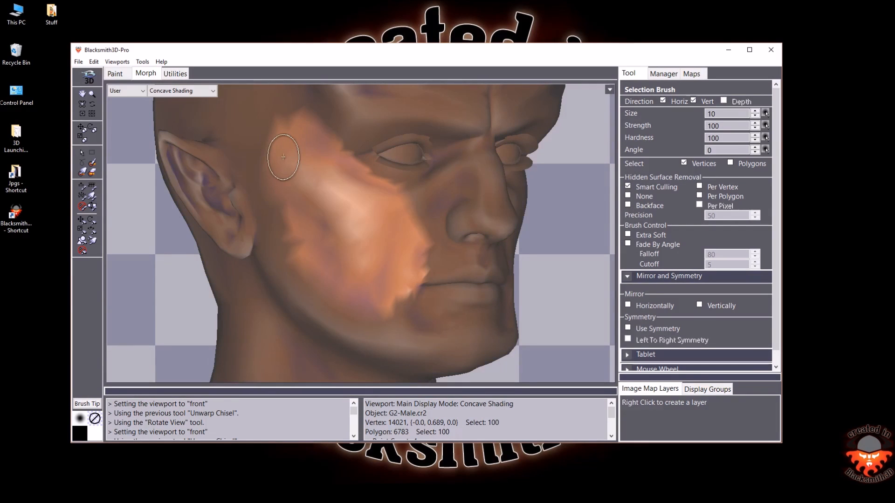
key(s)
key(s)
key(f)
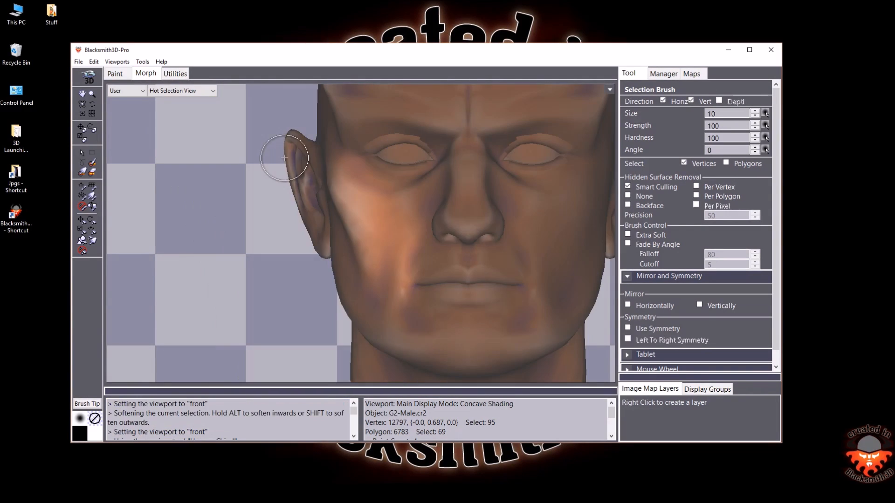
Make the Cheeks morph symmetric from right to left and clear the current selection
click(666, 75)
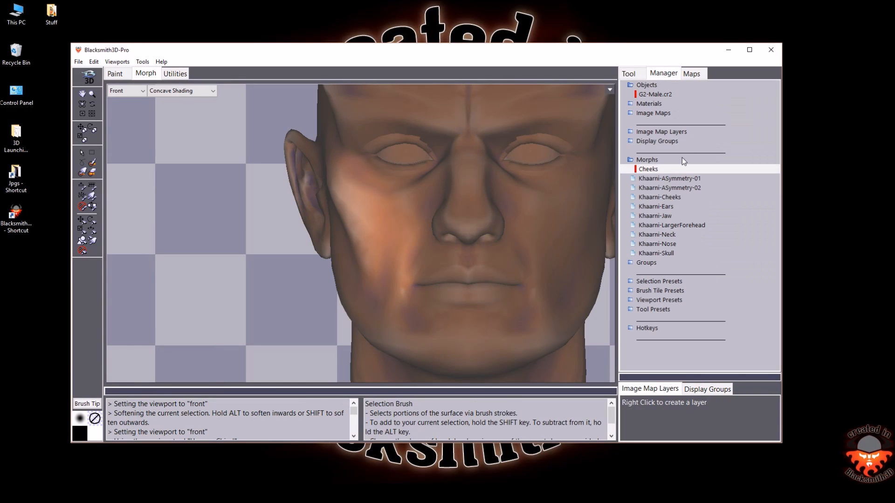
right_click(650, 171)
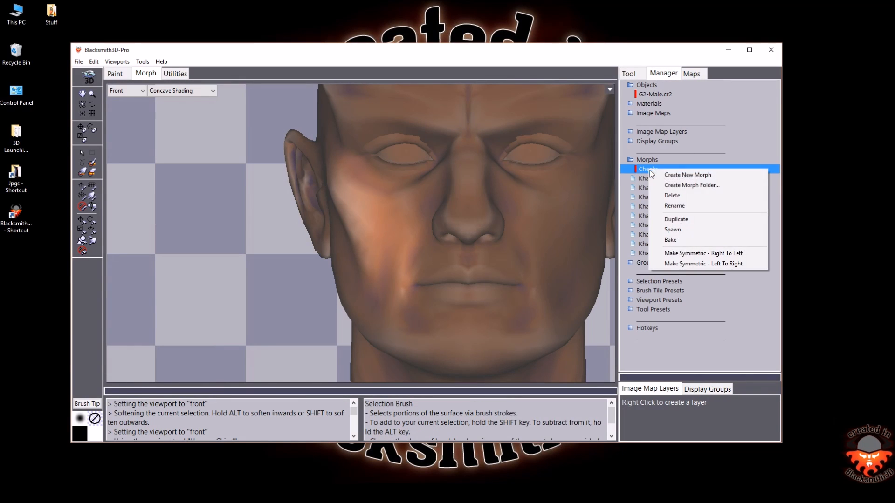
click(680, 254)
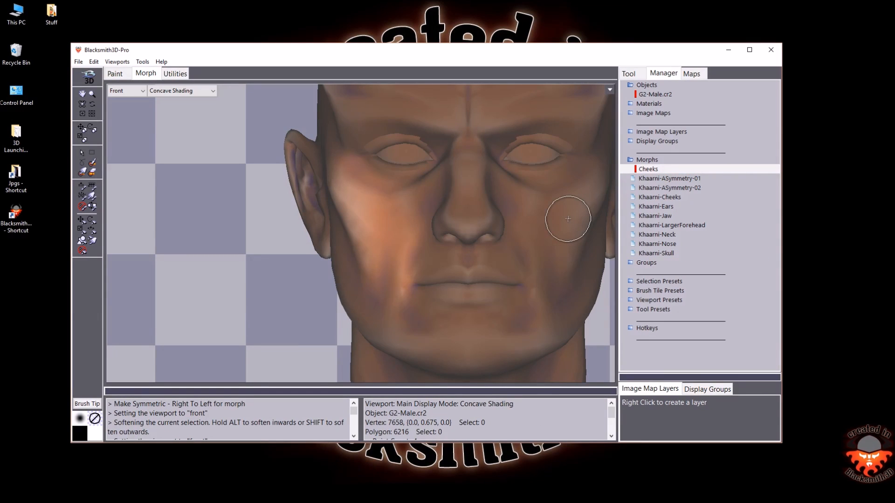
key(ctrl+d)
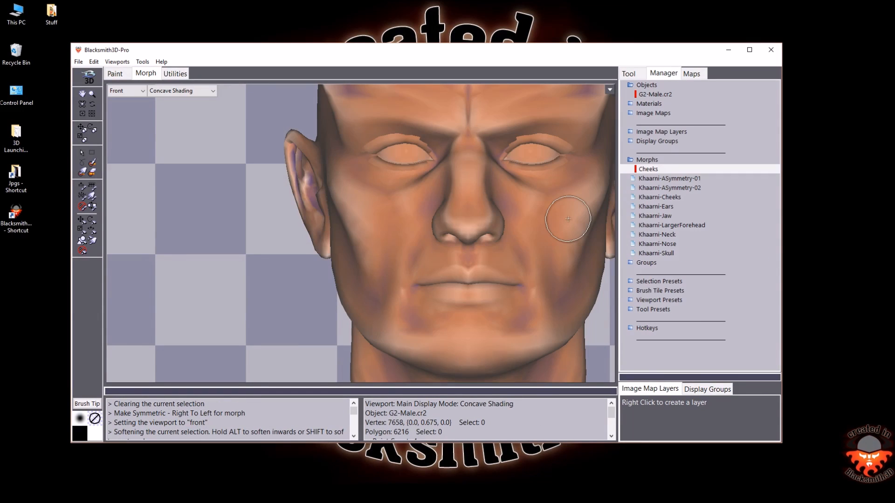
Turn off the Khaarni-Ears morph by setting its strength to 0
click(84, 98)
drag(396, 223, 375, 228)
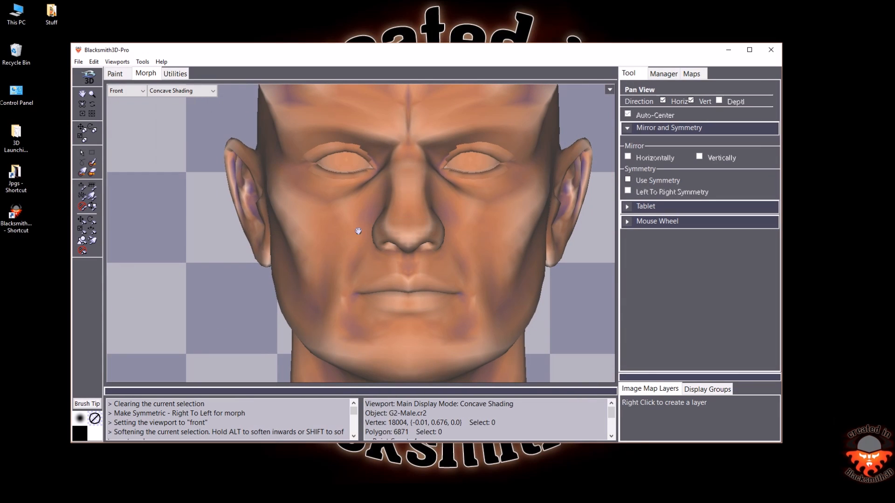
click(92, 95)
alt+click(402, 234)
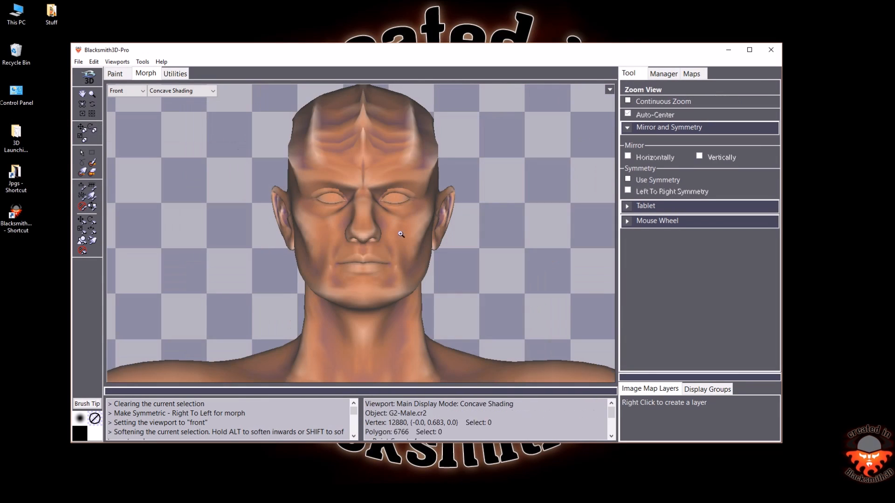
click(663, 73)
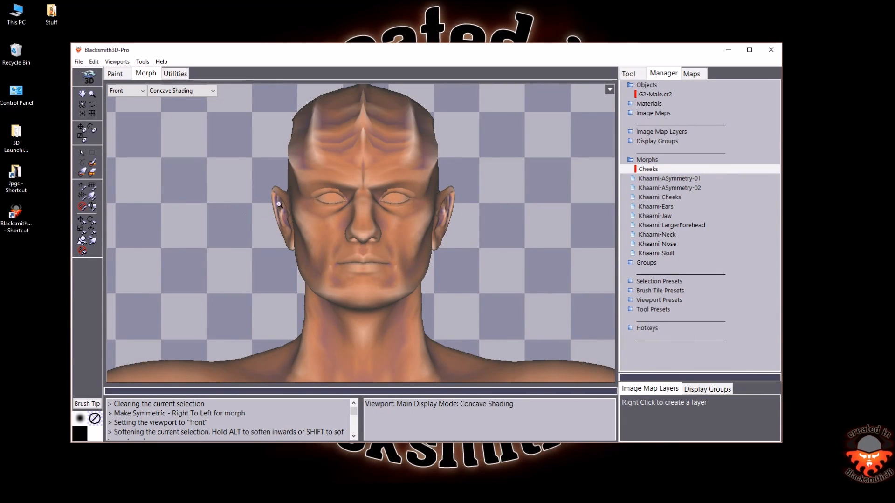
double_click(655, 208)
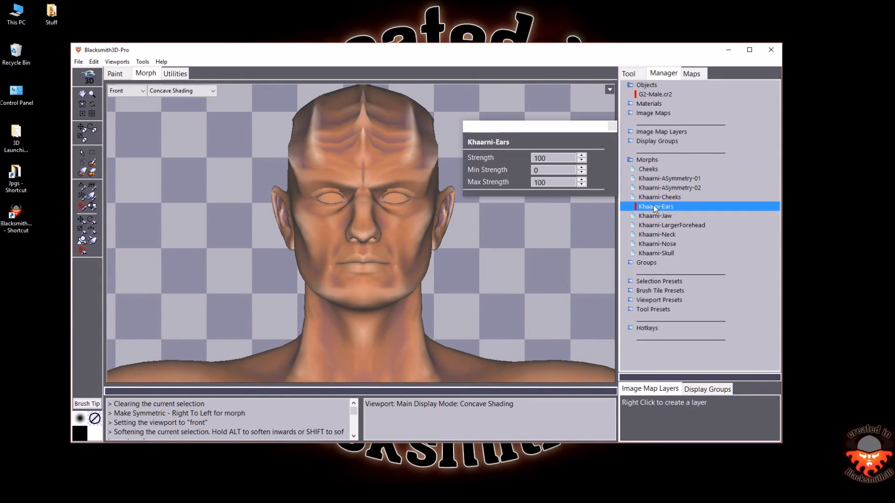
text(0)
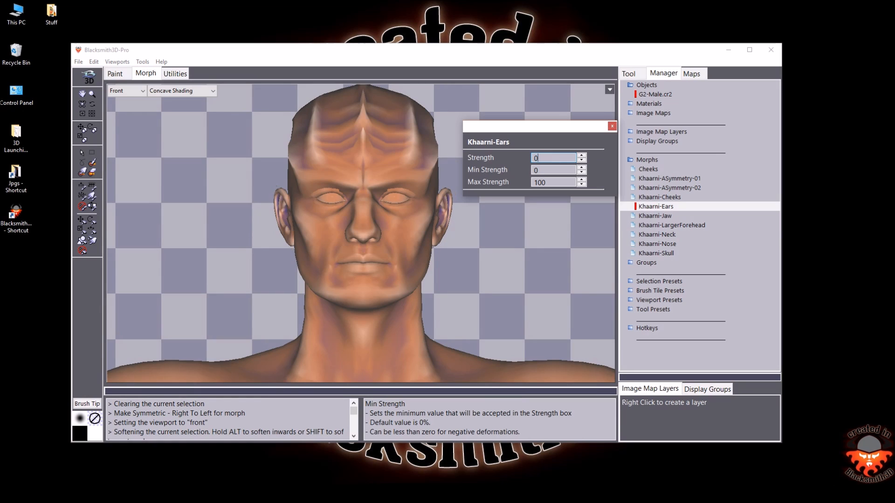
click(611, 126)
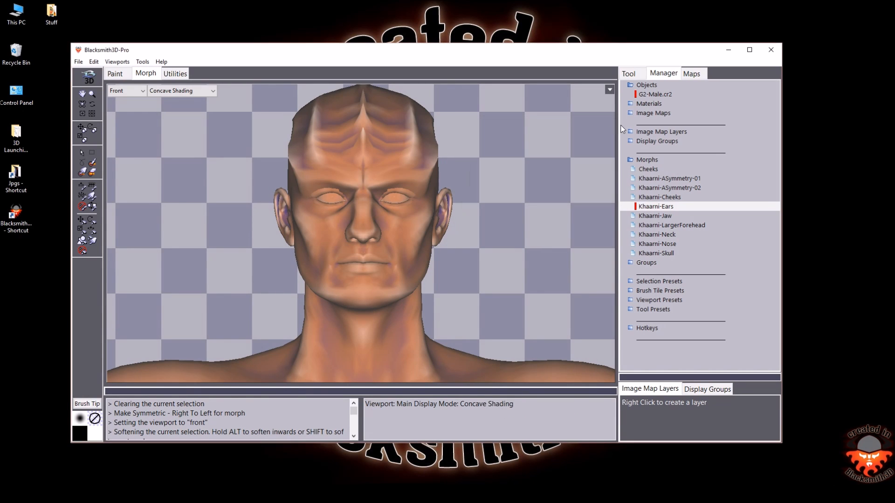
Create a new morph and rename it Ears
right_click(650, 161)
click(671, 164)
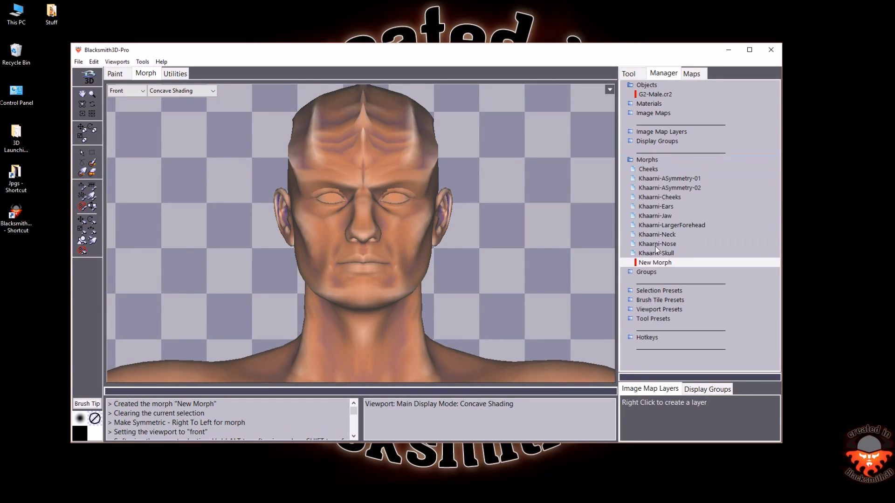
right_click(656, 263)
click(681, 301)
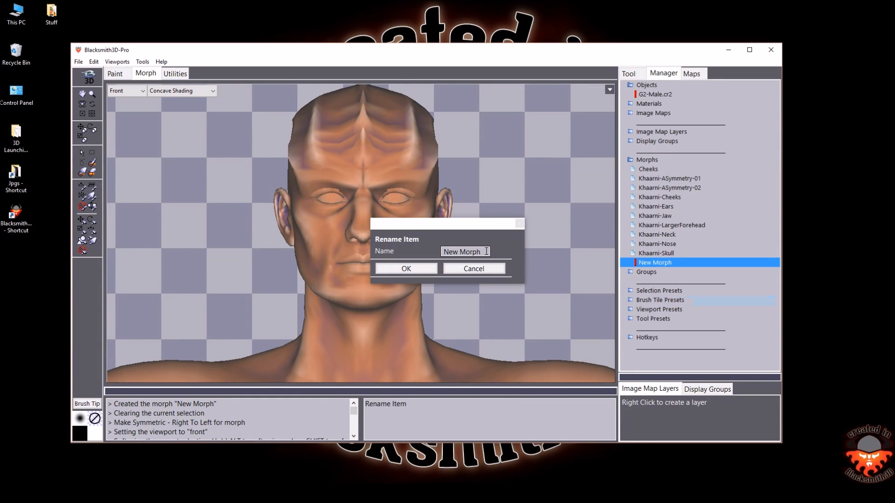
text(Ears)
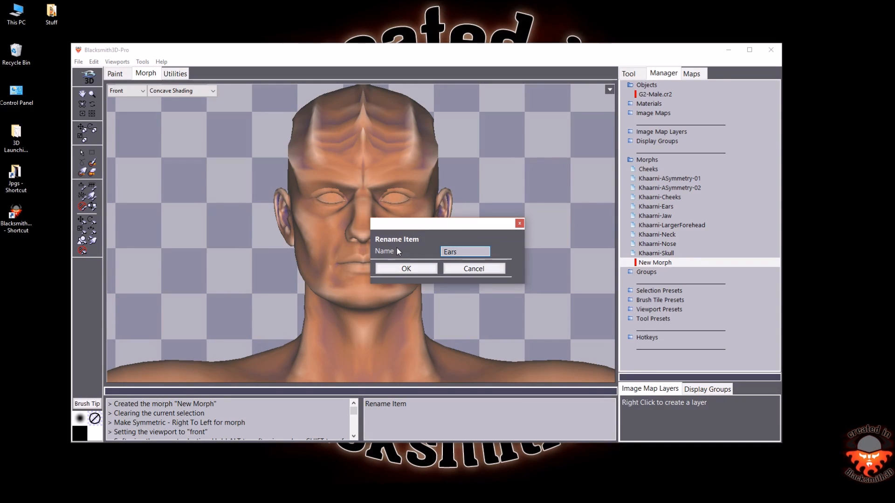
click(401, 268)
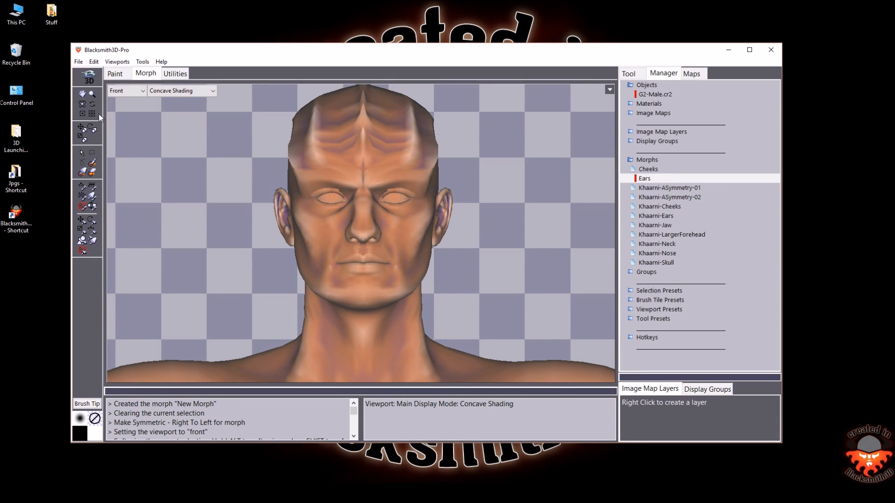
Select the upper part of the right ear using the Selection Brush at size 10 with hidden surface removal set to None
click(313, 211)
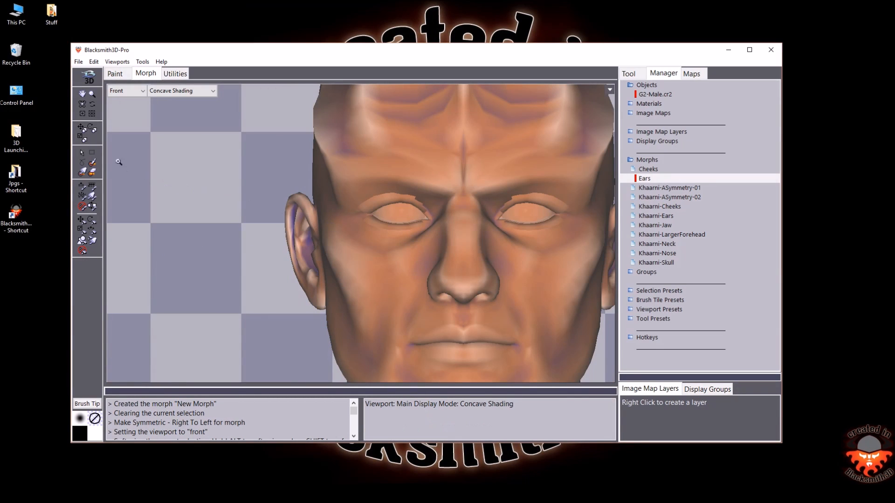
click(92, 164)
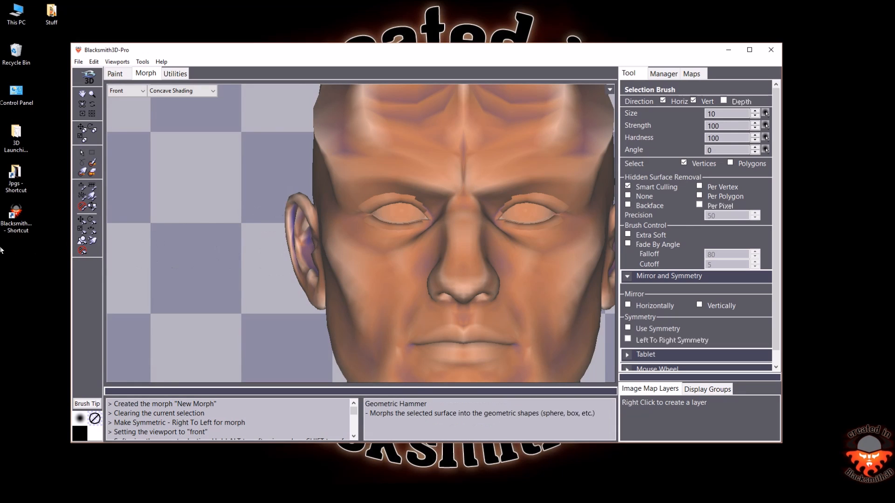
click(628, 195)
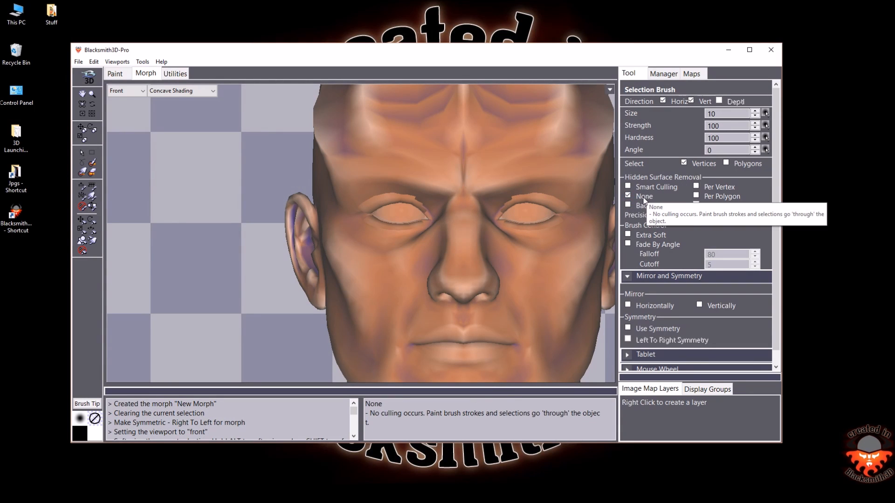
mouse_move(285, 200)
mouse_down()
mouse_move(278, 205)
mouse_move(297, 212)
mouse_up()
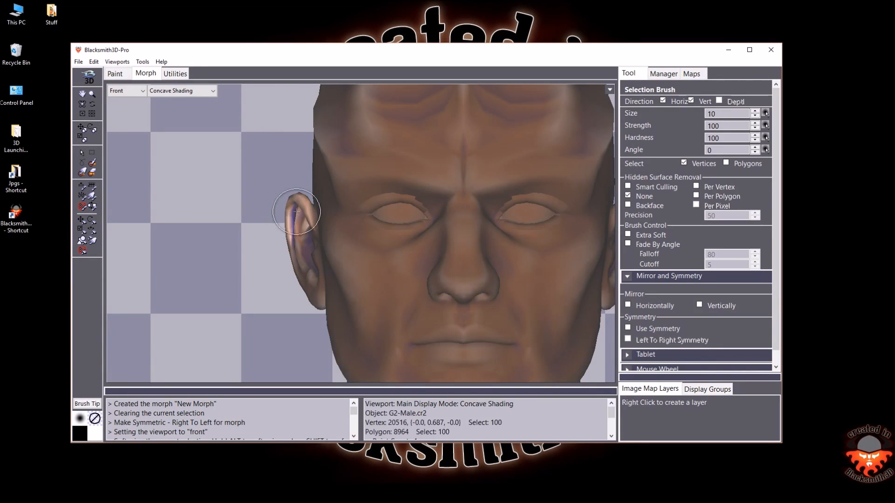
Switch the display to Hot Selection View, check the ear selection from several angles, and clear it
click(93, 104)
mouse_move(314, 222)
mouse_down()
mouse_move(396, 228)
mouse_move(335, 228)
mouse_up()
click(172, 92)
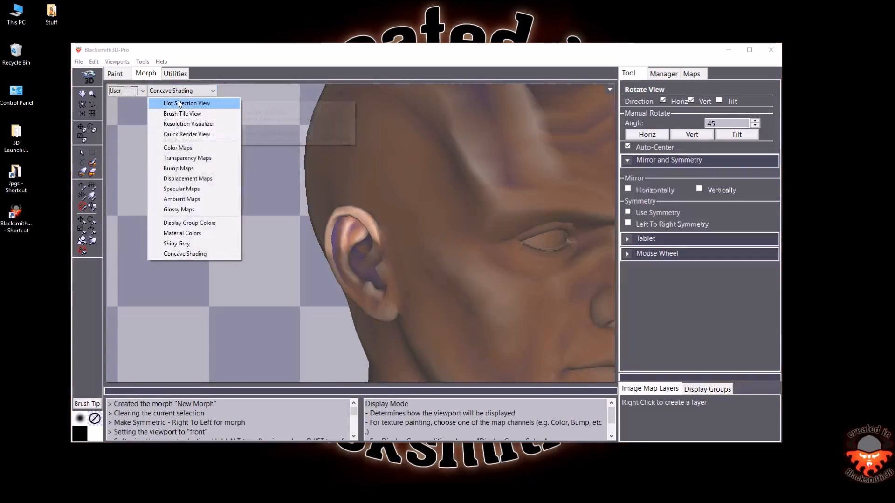
click(179, 104)
drag(362, 247, 453, 237)
key(f)
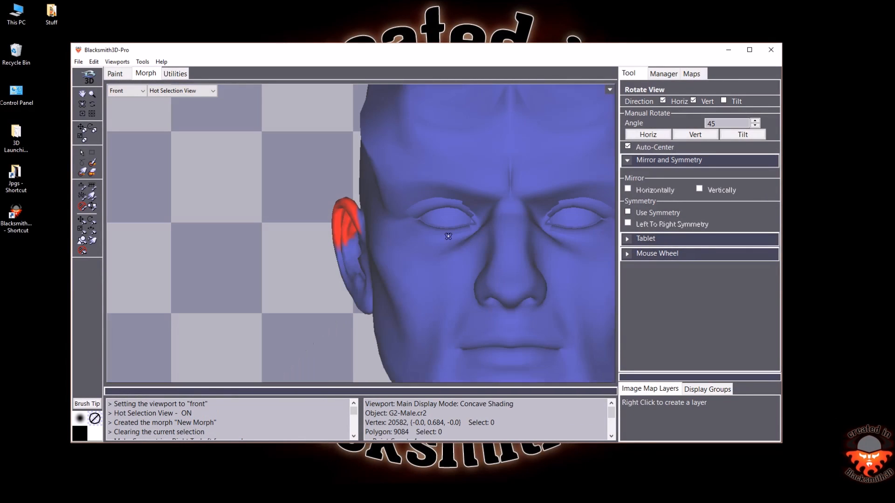
key(ctrl+d)
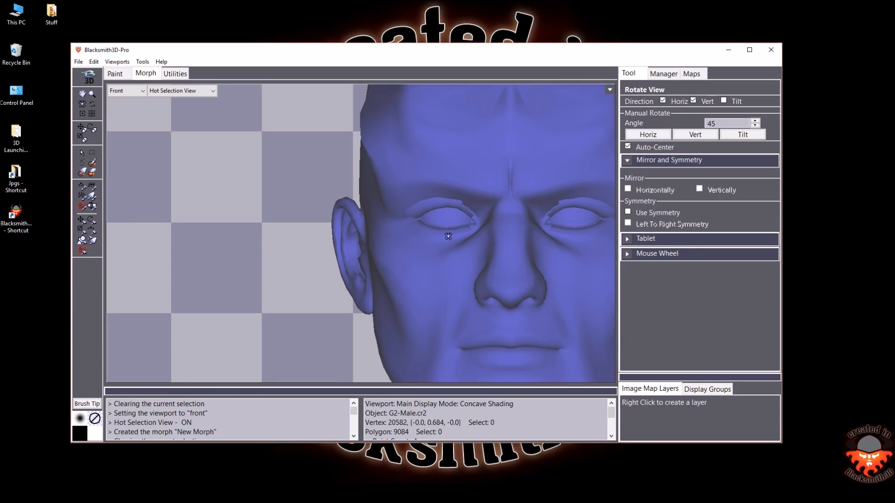
Select the upper right ear with the Selection Brush using Per Vertex hidden surface removal and check the coverage from behind the head
click(92, 162)
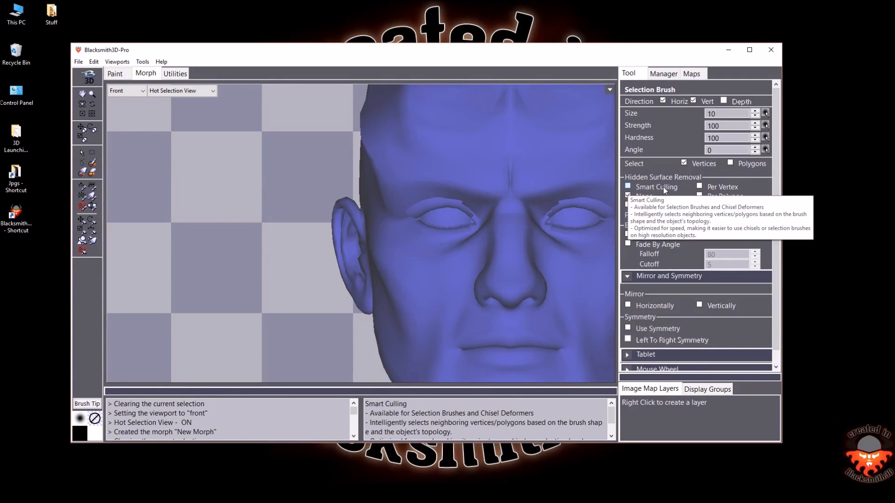
click(699, 186)
mouse_move(321, 199)
mouse_down()
mouse_move(336, 231)
mouse_move(342, 211)
mouse_up()
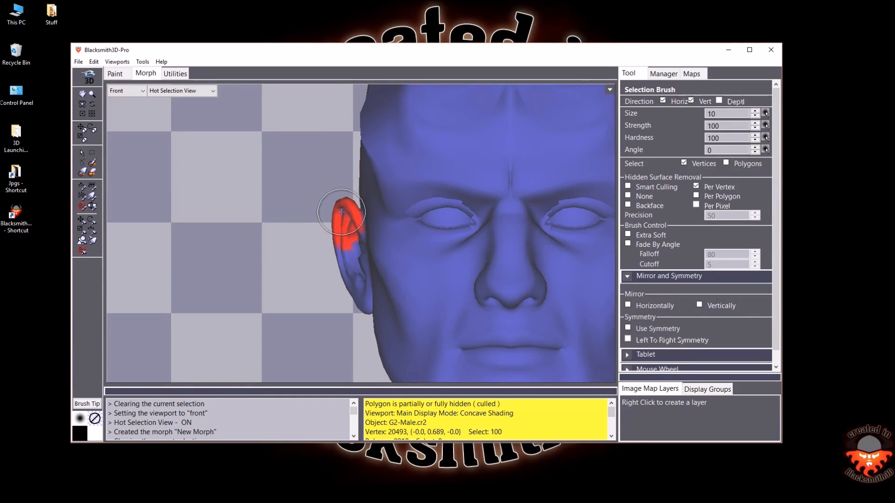
click(93, 106)
drag(347, 228, 456, 234)
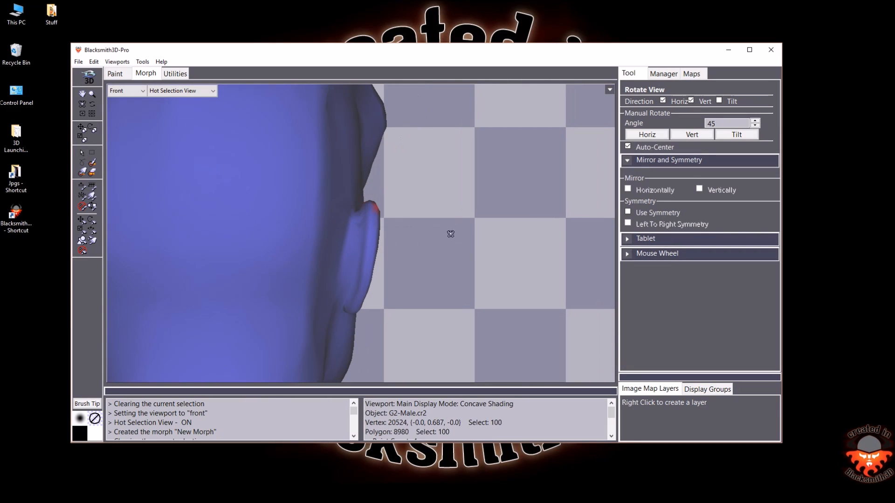
Return to the front view and set the Selection Brush's hidden surface removal to None
key(f)
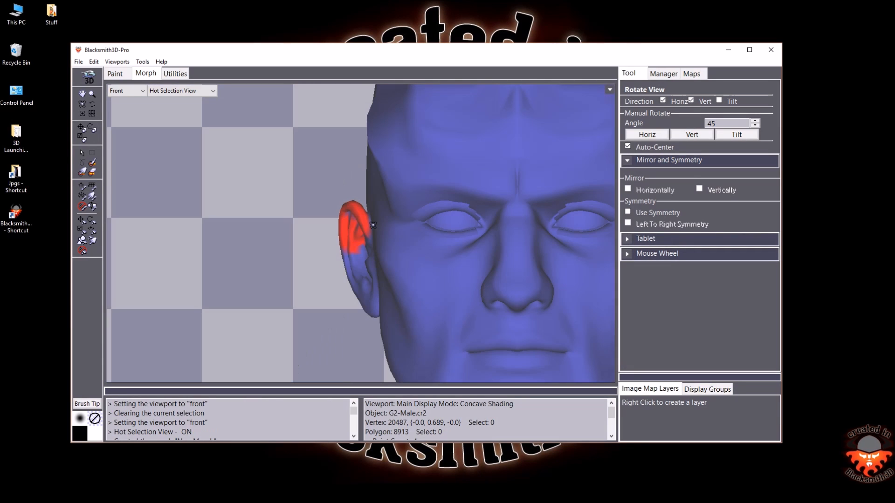
click(92, 172)
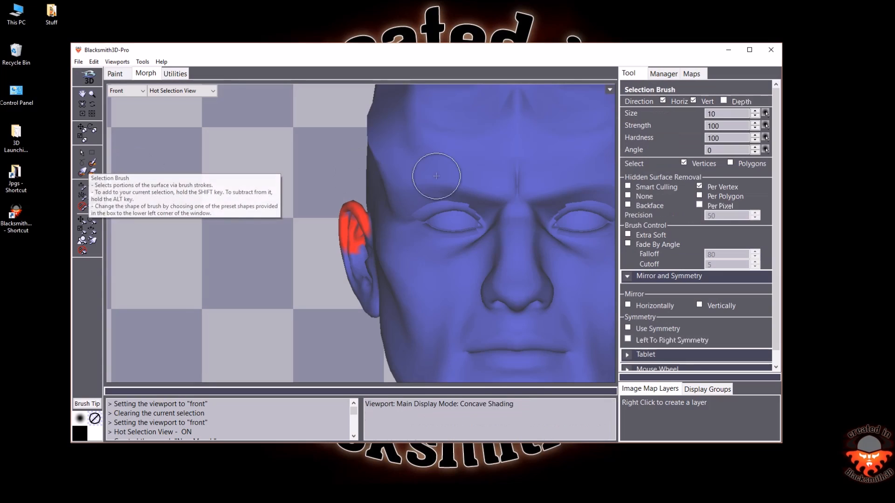
click(628, 196)
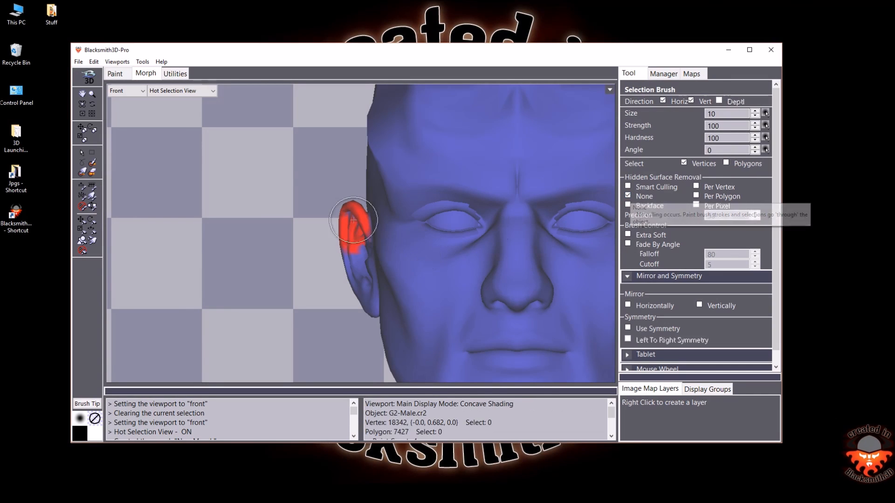
Brush-select the upper half of the right ear through its full thickness and soften the selection
drag(342, 206, 346, 234)
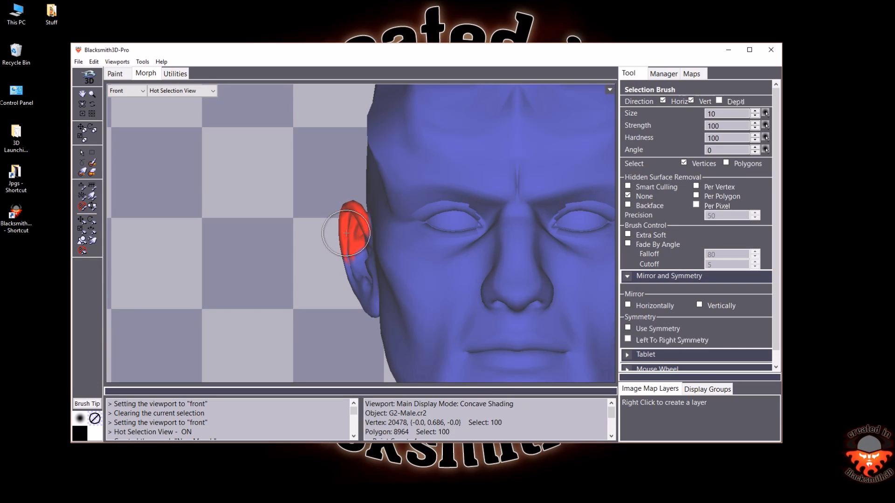
key(s)
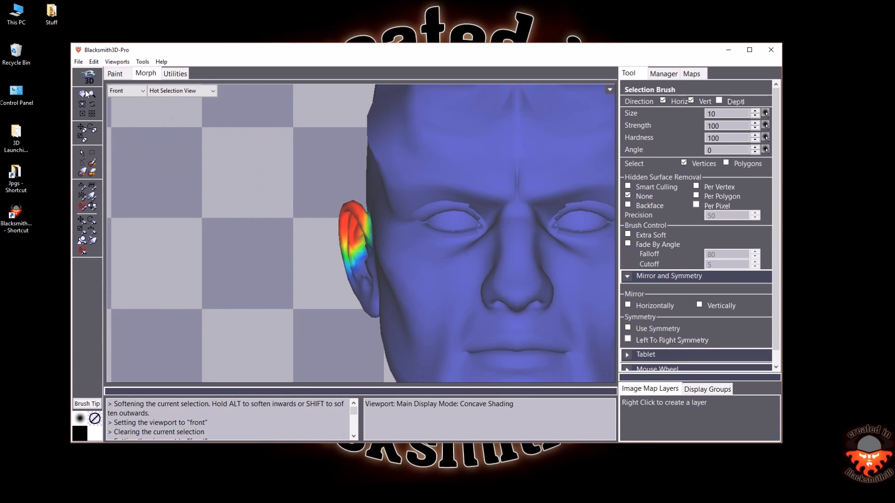
click(93, 62)
mouse_move(117, 120)
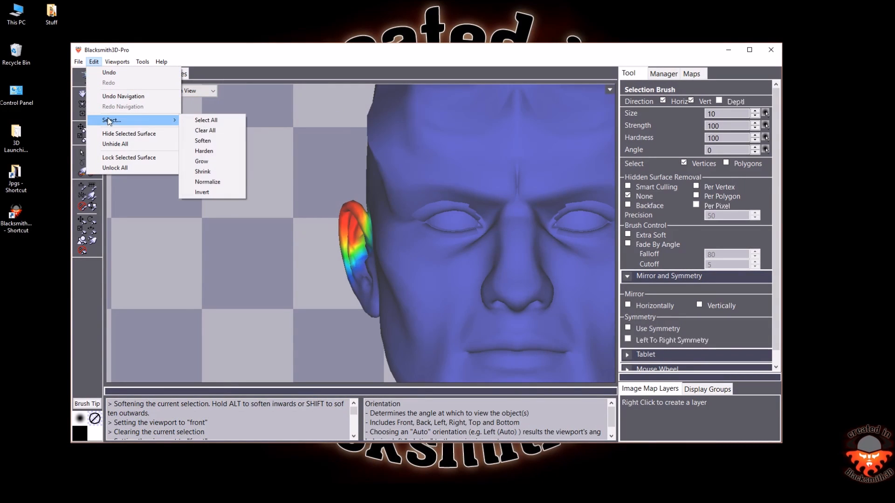
click(200, 140)
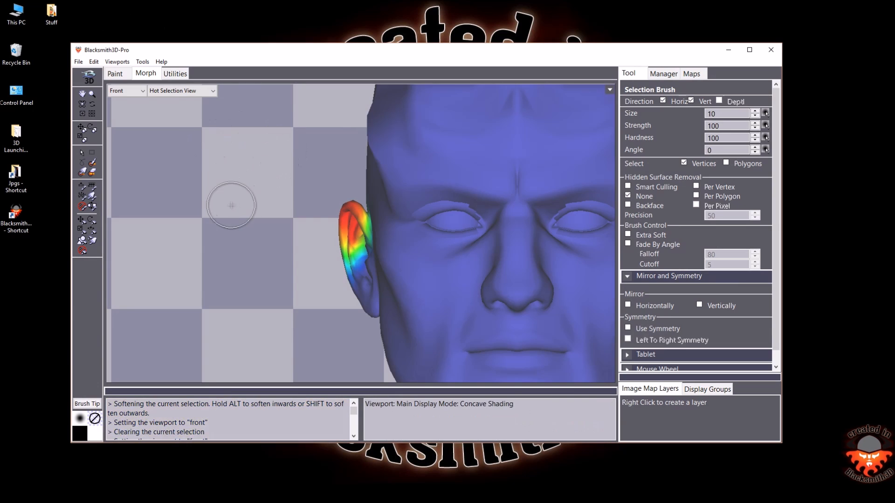
Check the softened ear selection from the side, and undo both the softening and the brush selection
key(l)
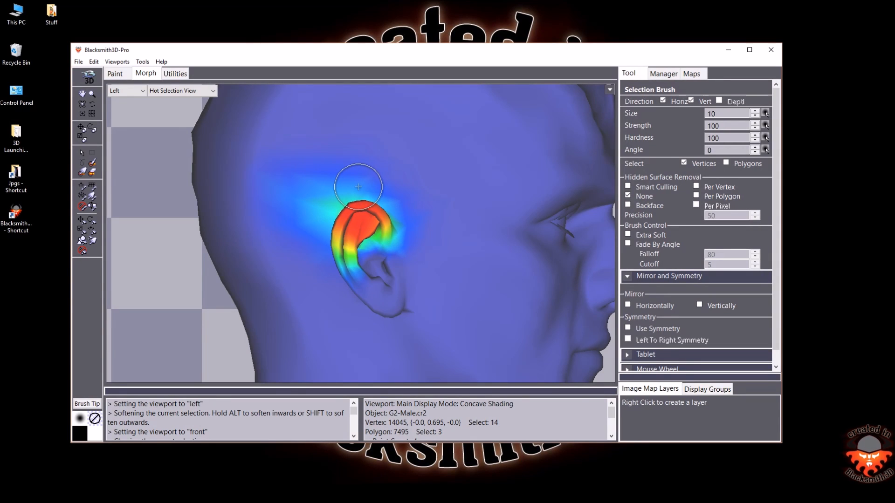
key(ctrl+z)
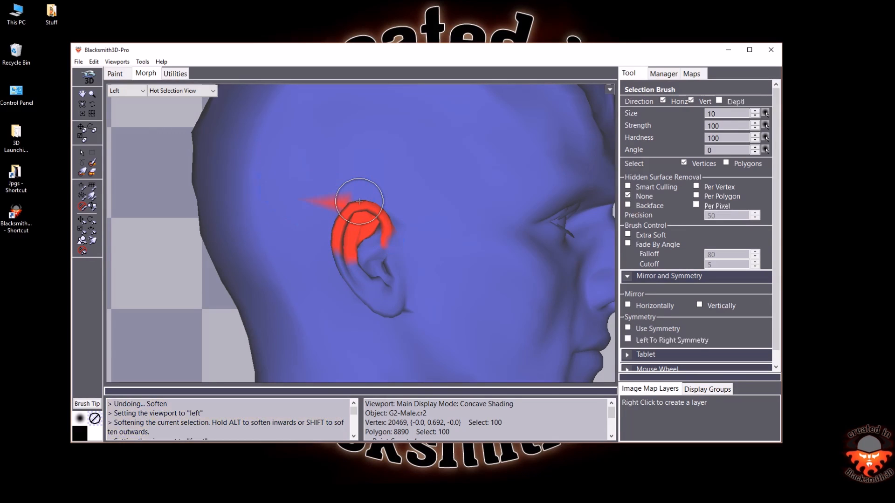
key(ctrl+z)
key(ctrl+z)
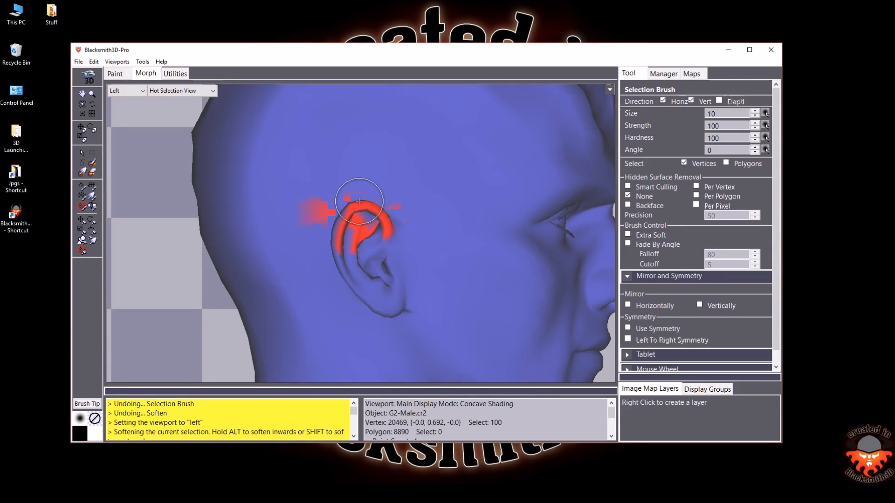
Select only the upper right ear without the adjoining scalp, soften the selection, and check it from the side and front
key(f)
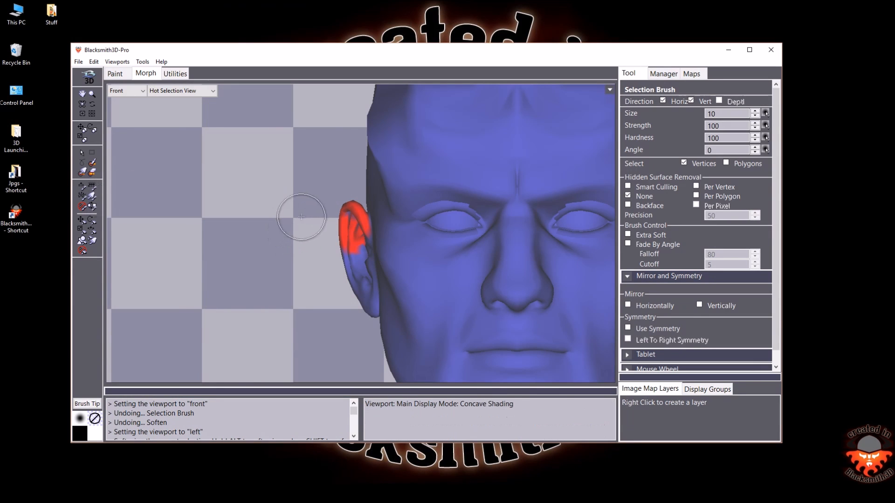
mouse_move(332, 204)
mouse_down()
mouse_move(349, 217)
mouse_move(340, 208)
mouse_move(344, 228)
mouse_up()
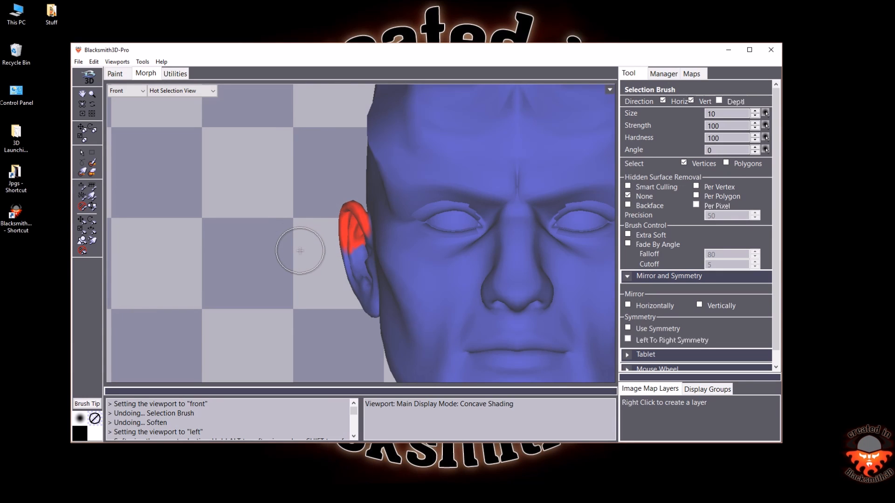
key(s)
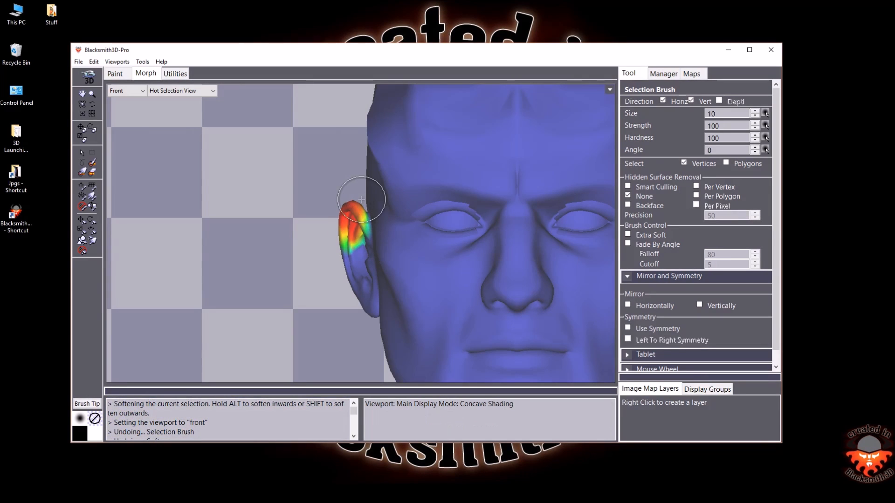
key(l)
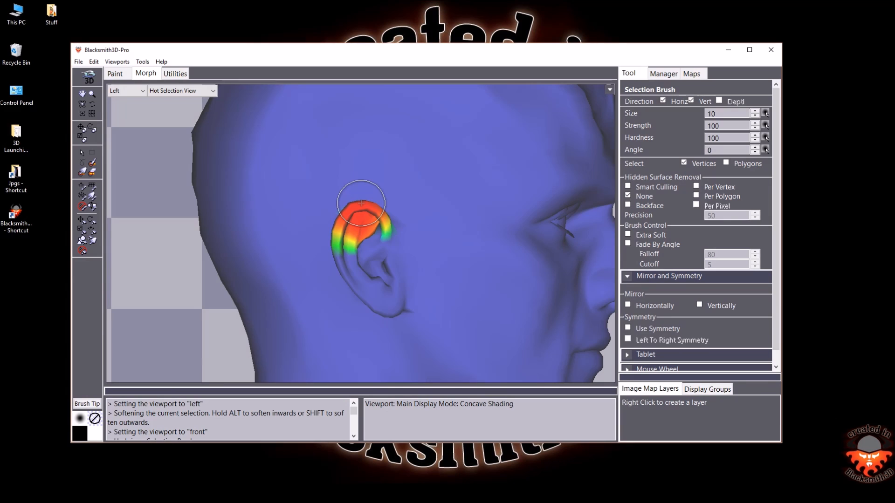
key(r)
key(f)
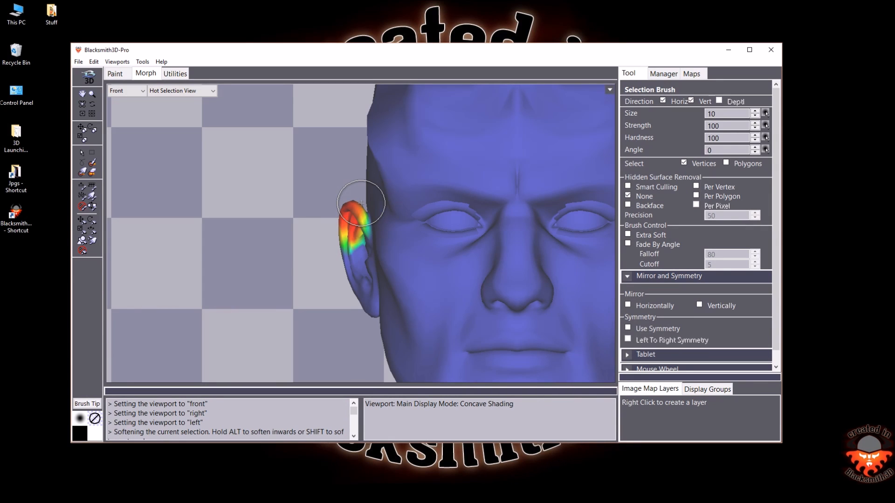
Examine the softened upper-ear selection by alternating between the front and left views
key(l)
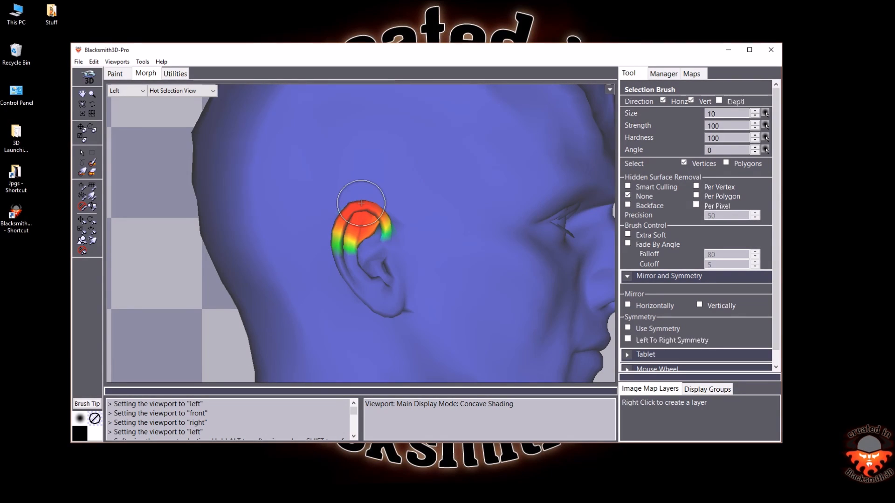
key(f)
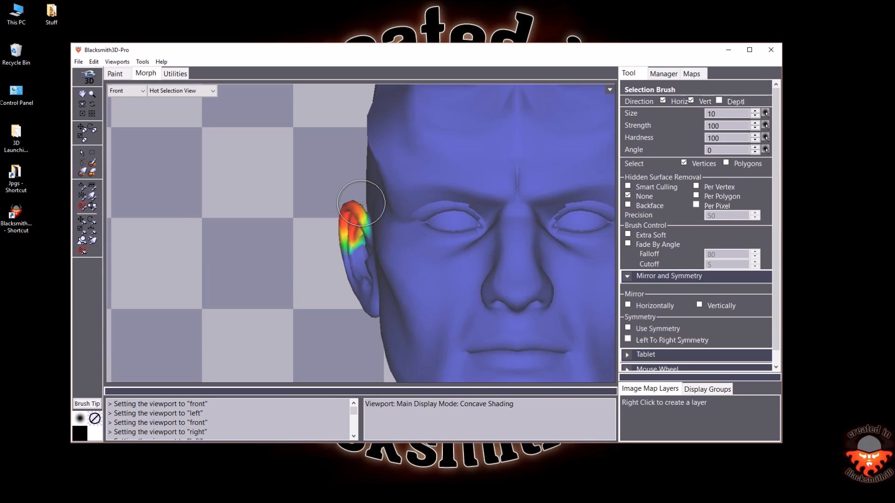
key(l)
key(f)
key(l)
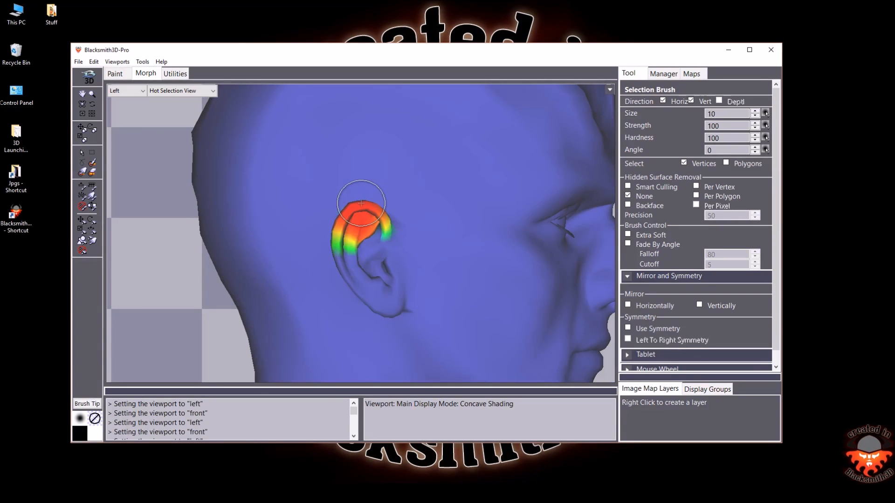
click(136, 91)
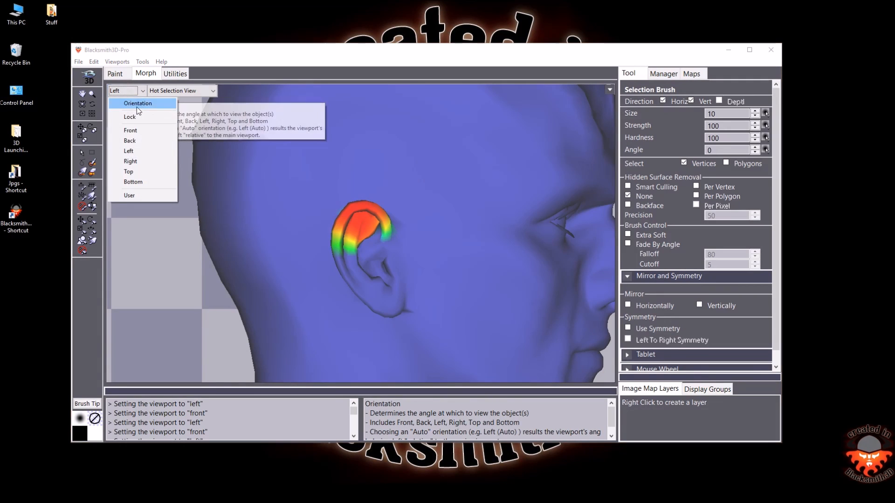
click(131, 130)
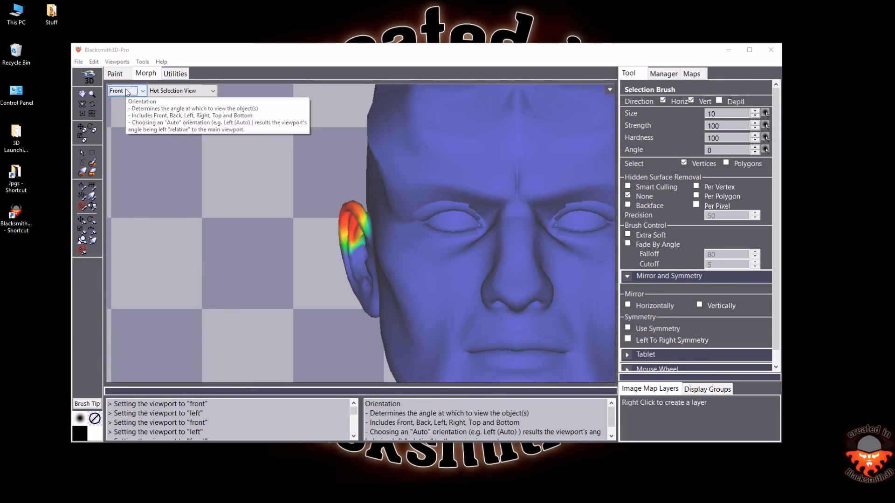
click(127, 92)
click(131, 147)
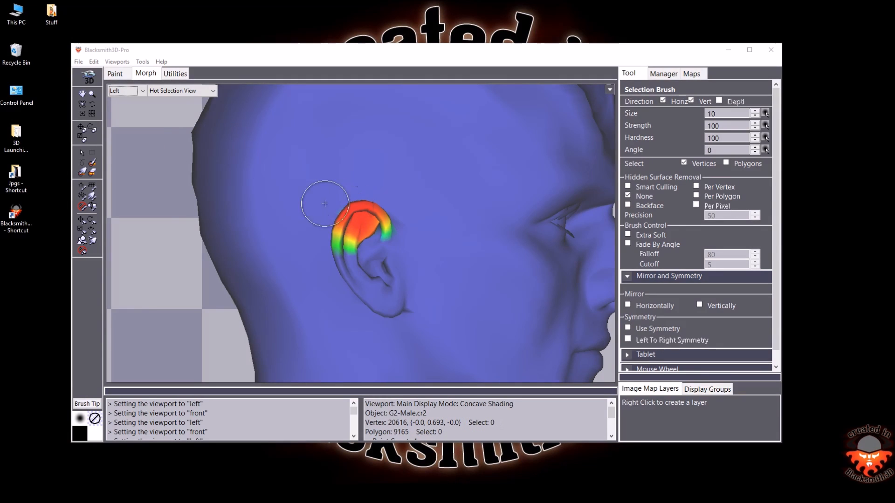
Shift the selected upper ear up and back with the Move Hammer, and tilt it backward with the Rotate Hammer
click(82, 222)
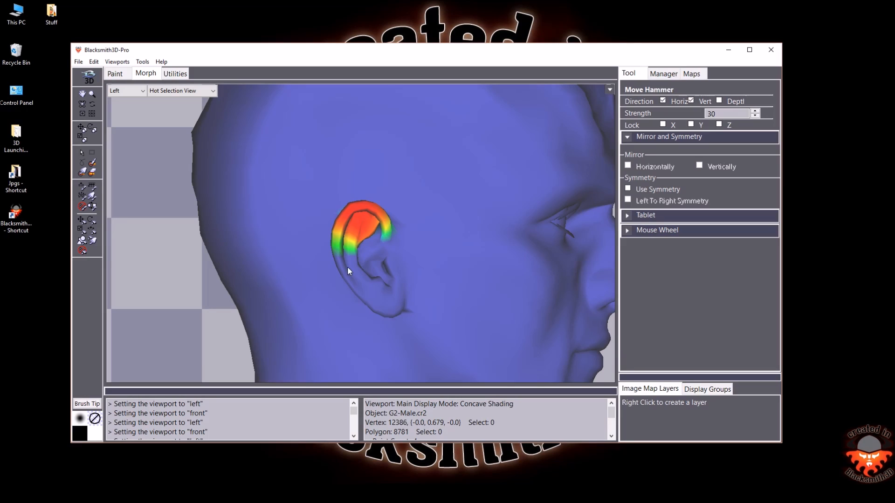
drag(358, 222, 314, 125)
mouse_move(351, 196)
mouse_down()
mouse_move(315, 208)
mouse_move(350, 210)
mouse_up()
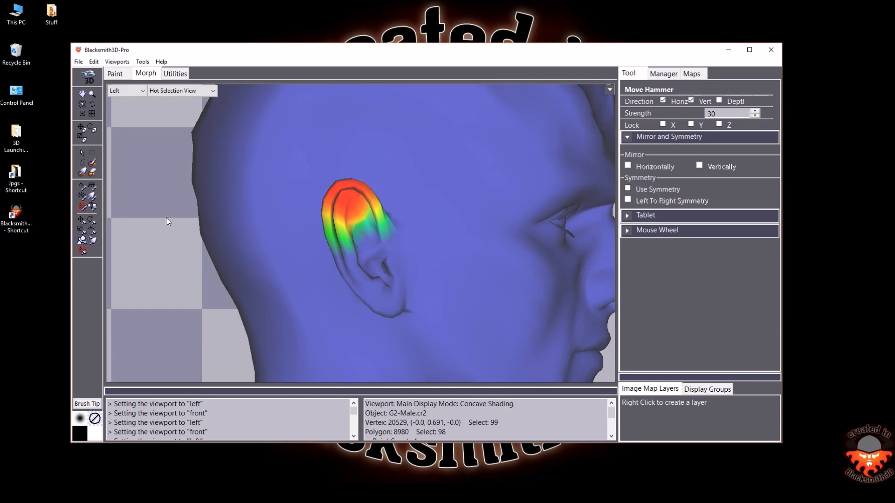
click(92, 224)
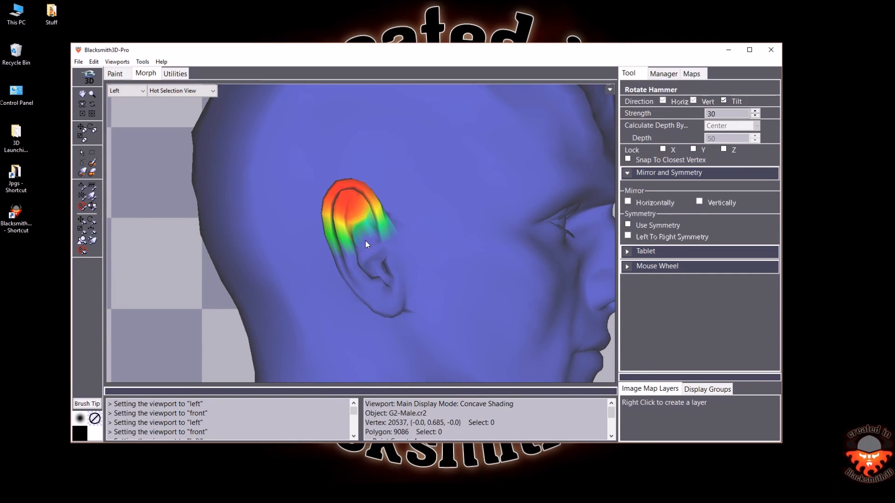
drag(360, 241, 330, 244)
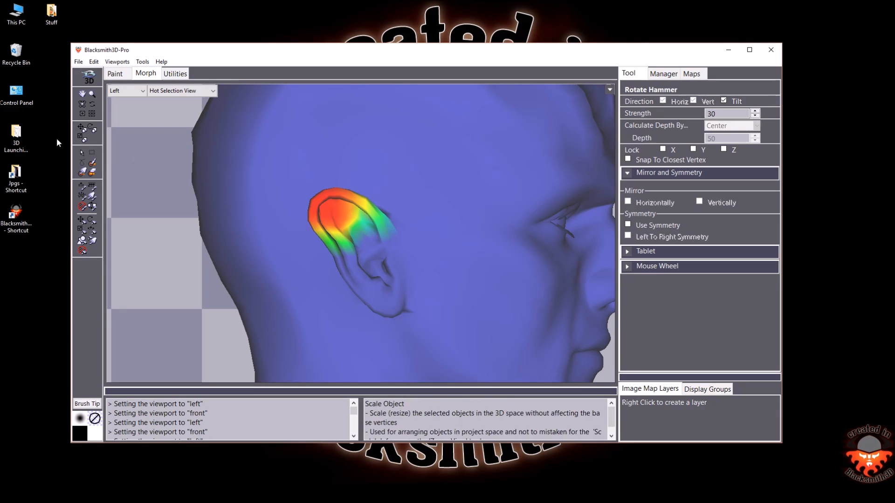
Tilt the view until the selected ear tip stands upright, and restrict the Scale Hammer to the horizontal direction
click(87, 107)
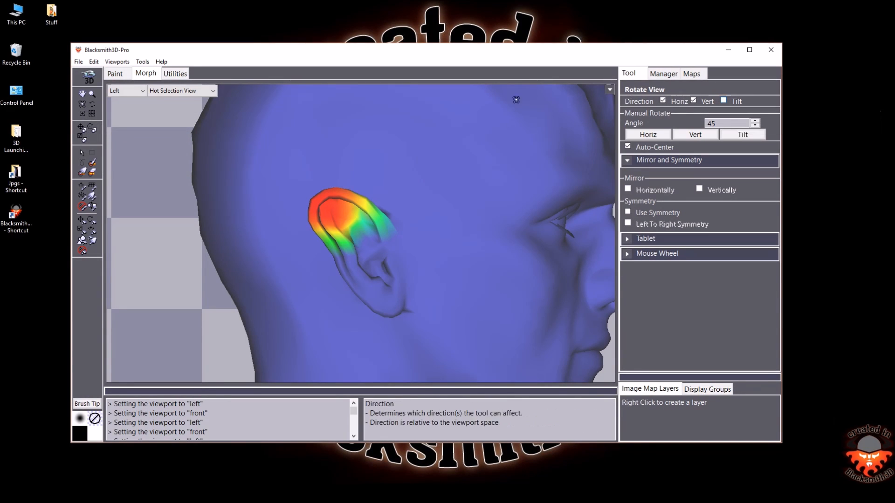
click(724, 101)
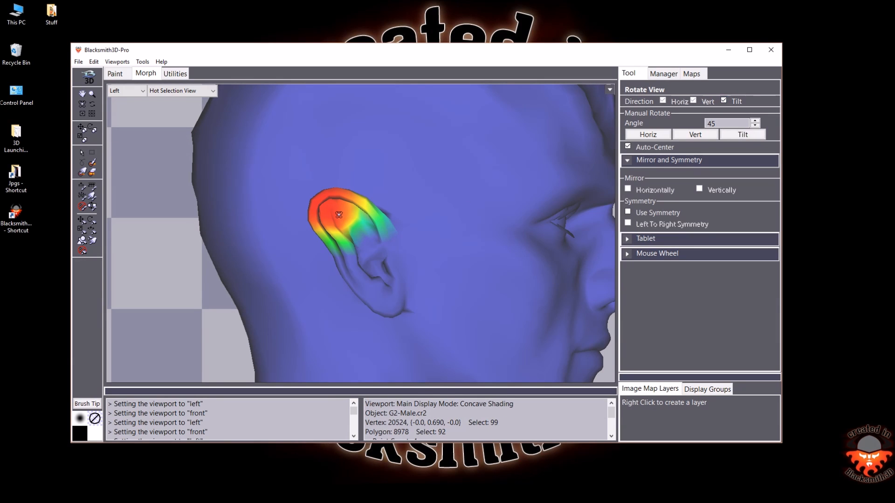
drag(339, 214, 389, 215)
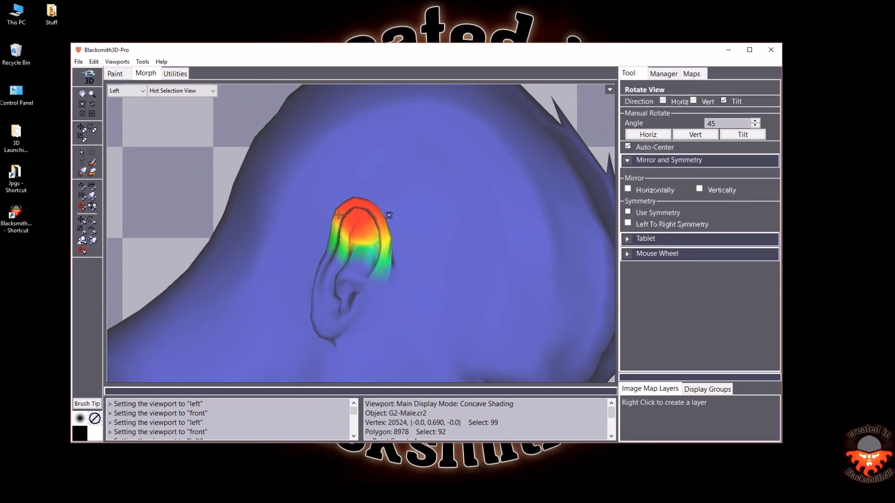
click(723, 101)
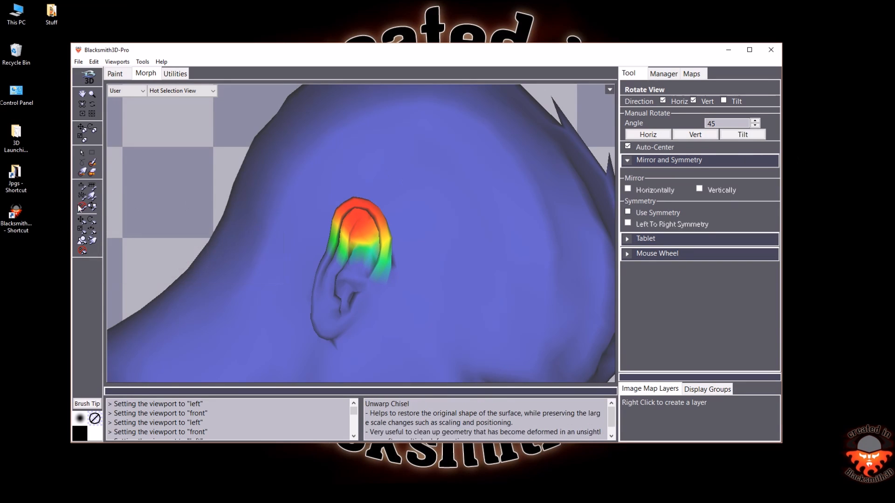
click(81, 231)
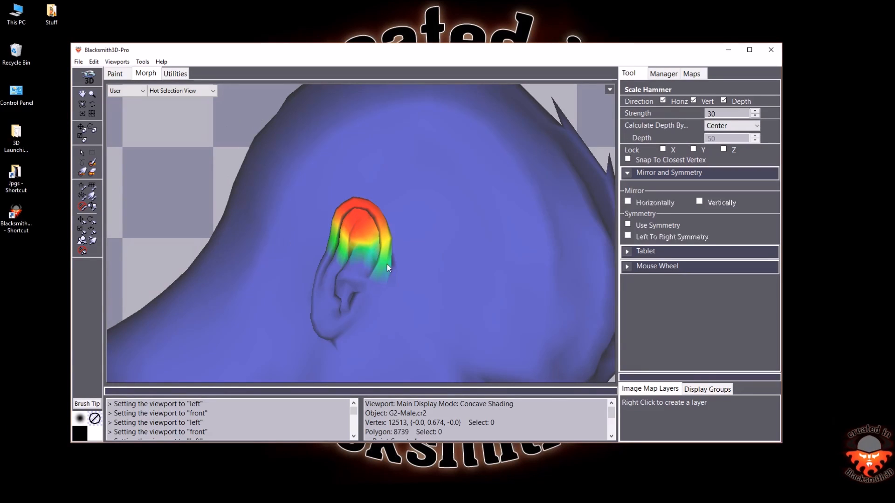
click(723, 100)
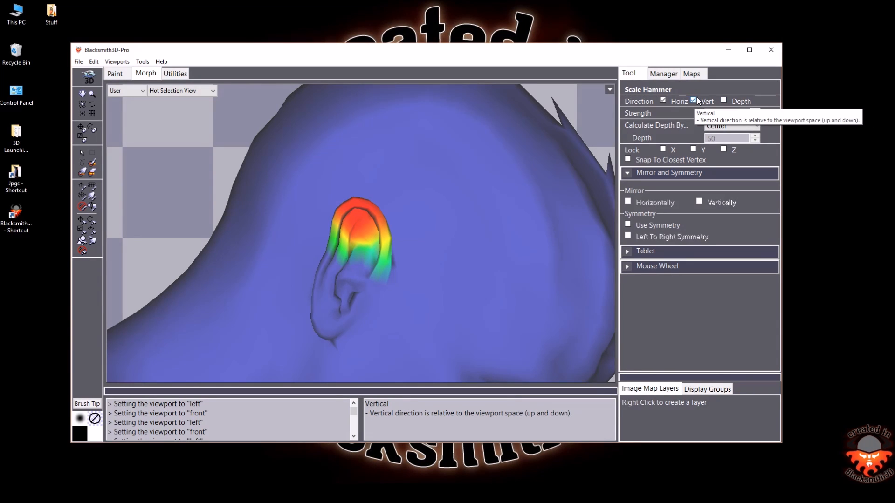
click(694, 100)
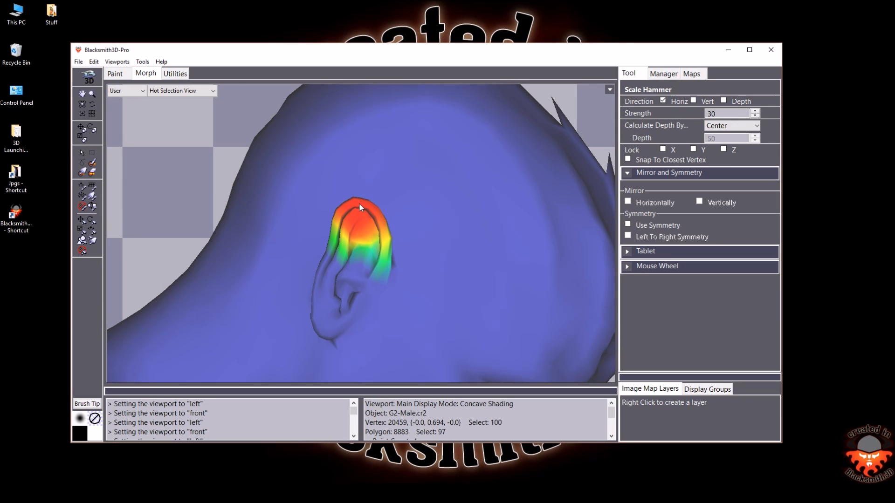
Try narrowing the ear tip, raise the Scale Hammer strength to 100 for another attempt, and undo the scaling
drag(357, 201, 312, 466)
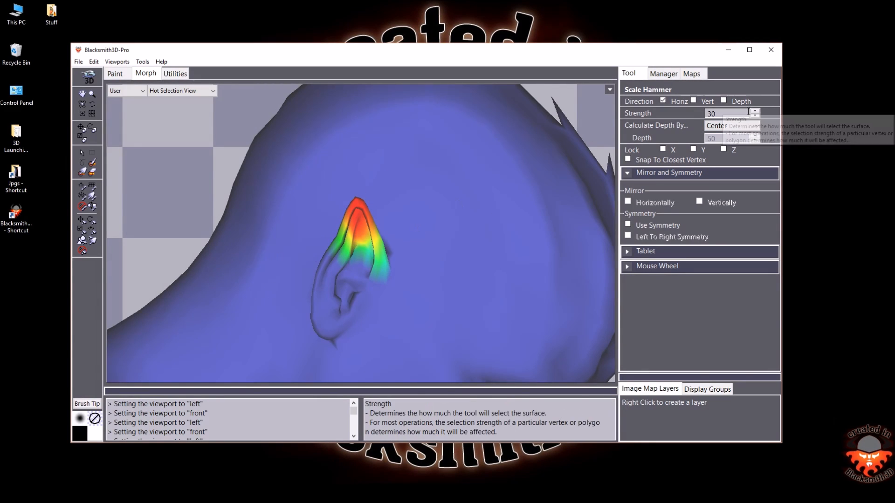
drag(729, 113, 664, 113)
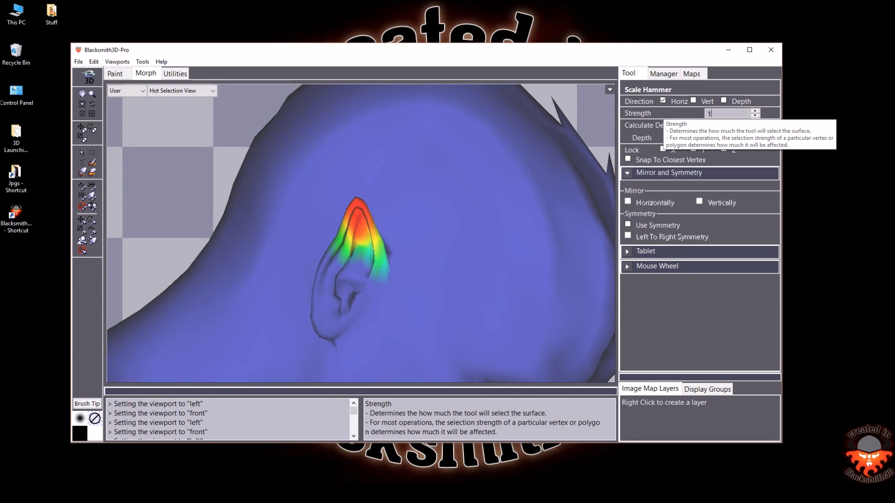
drag(359, 208, 337, 252)
key(ctrl+z)
key(ctrl+z)
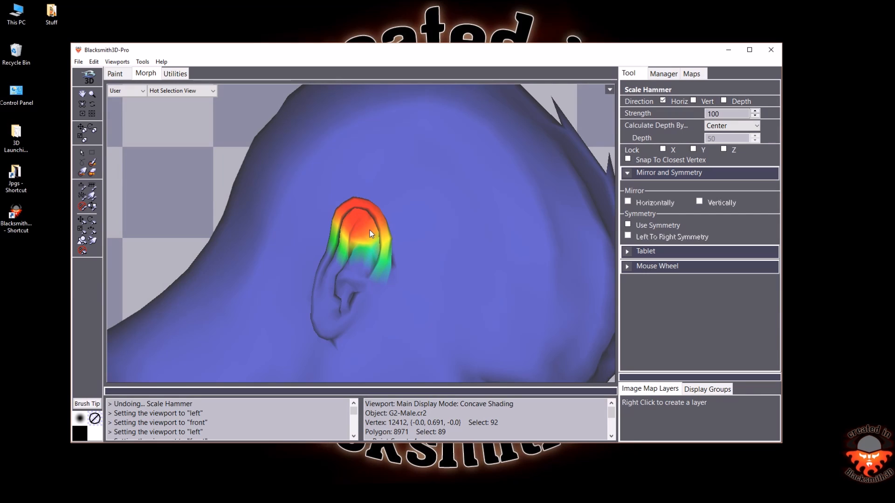
Soften the ear selection inwards, scale the upper ear horizontally into a narrow pointed tip, and clear the selection
key(alt+s)
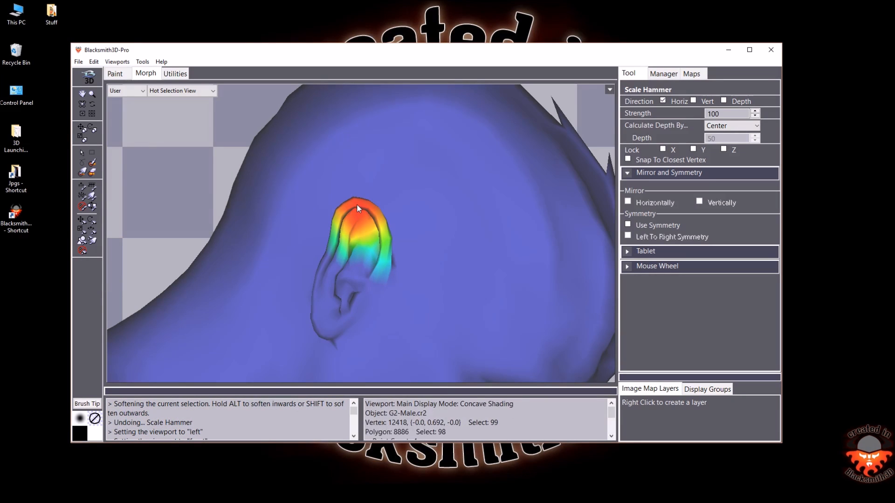
drag(357, 203, 314, 301)
key(ctrl+d)
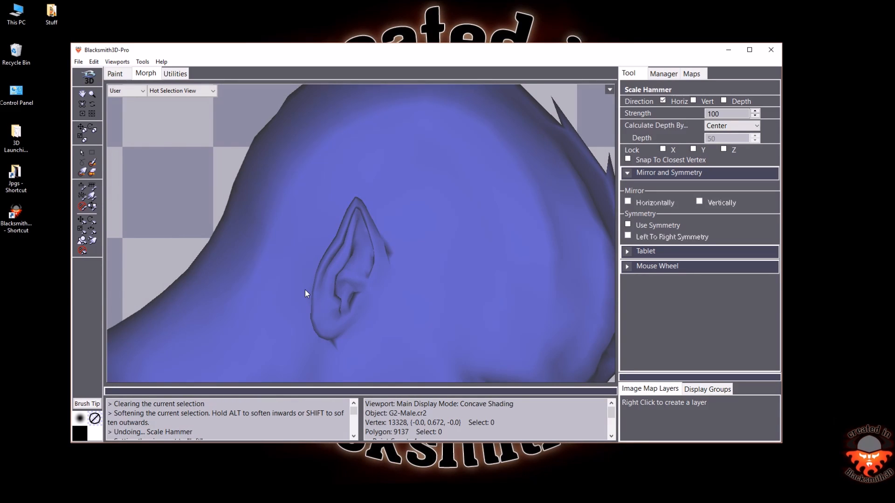
Compare the ear shapes from an angle by setting the Ears morph strength to 0 and the Khaarni-Ears strength to 100
key(f)
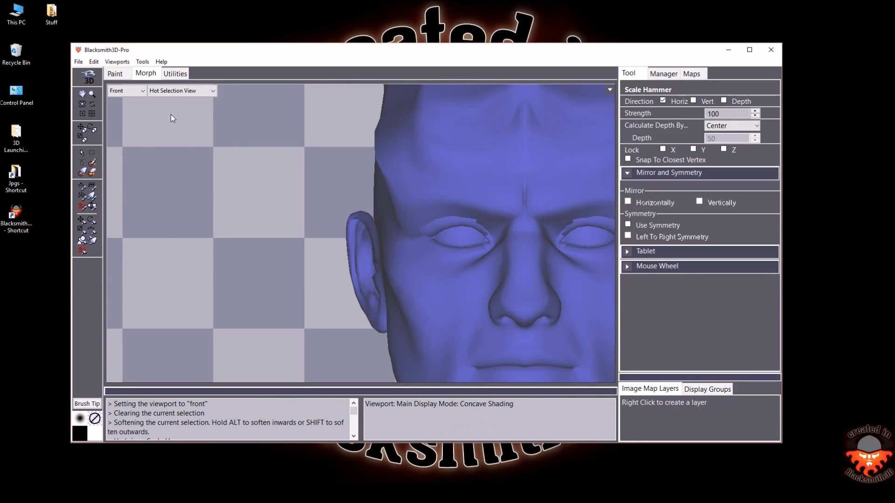
click(93, 104)
drag(373, 317, 400, 289)
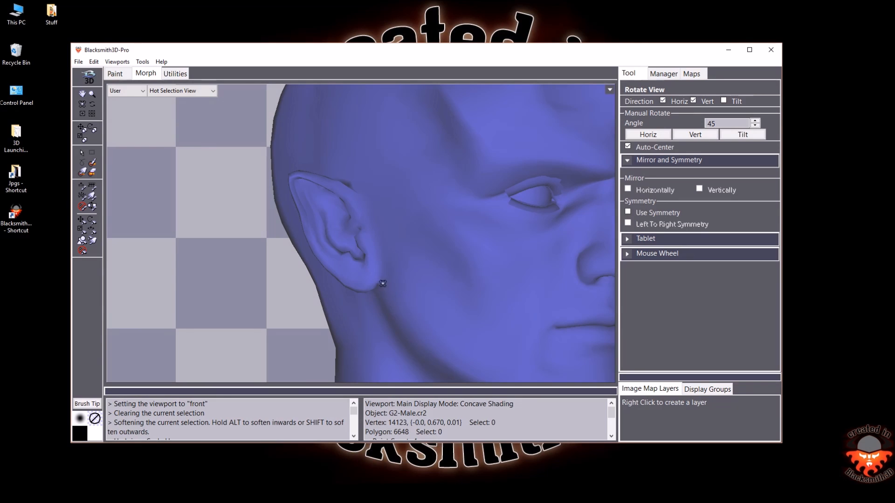
mouse_move(370, 260)
mouse_down()
mouse_move(391, 264)
mouse_move(402, 248)
mouse_move(371, 254)
mouse_up()
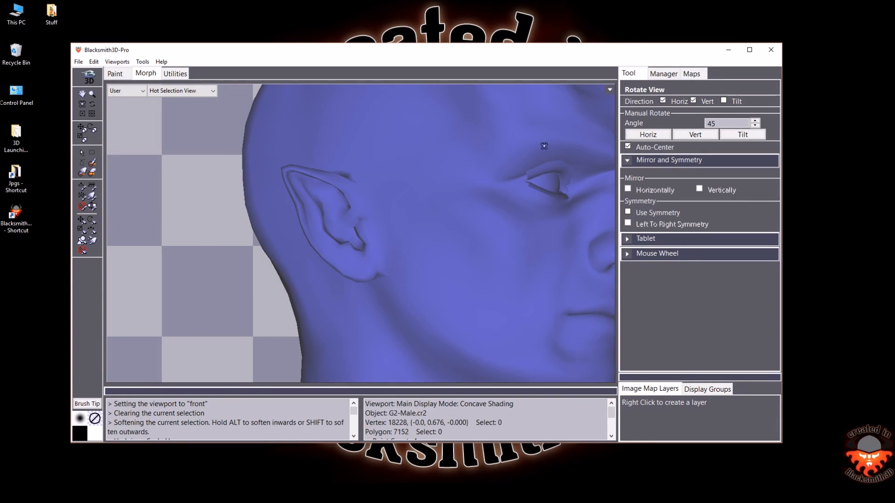
click(671, 74)
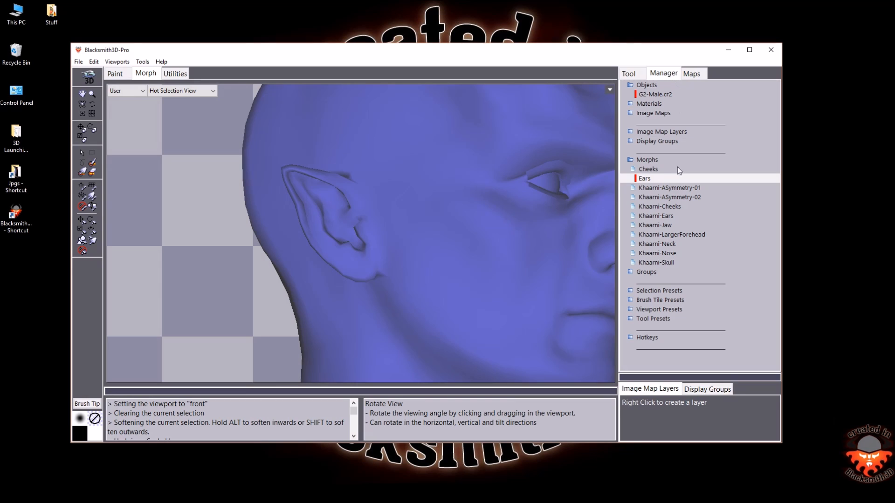
double_click(649, 179)
text(0)
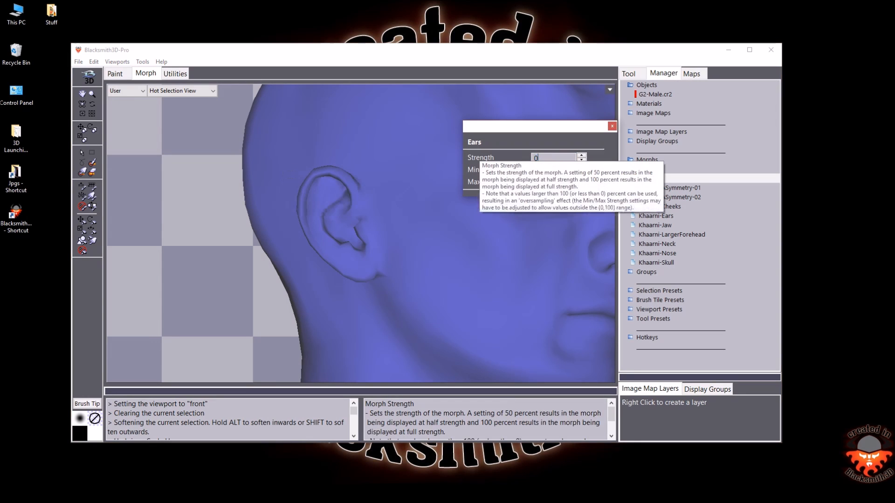
double_click(667, 215)
text(100)
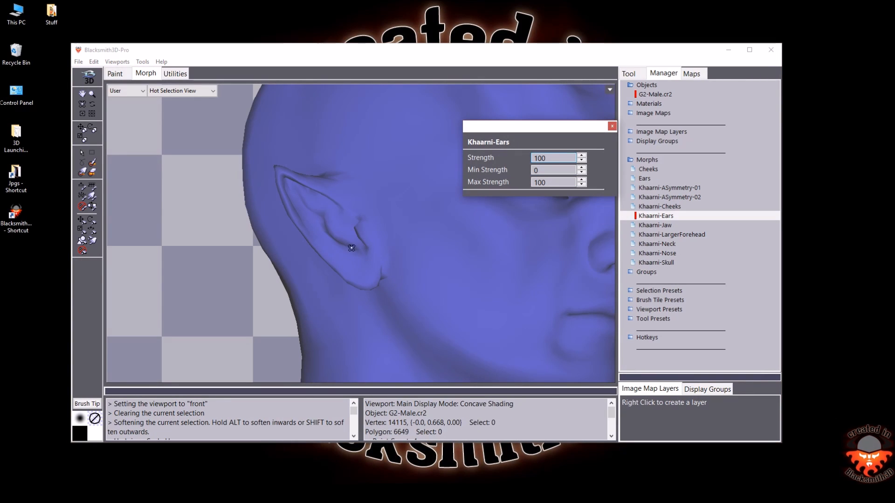
click(611, 126)
Examine the wireframe of the forehead and skull ridges on the whole head from the front and at an angle
key(f)
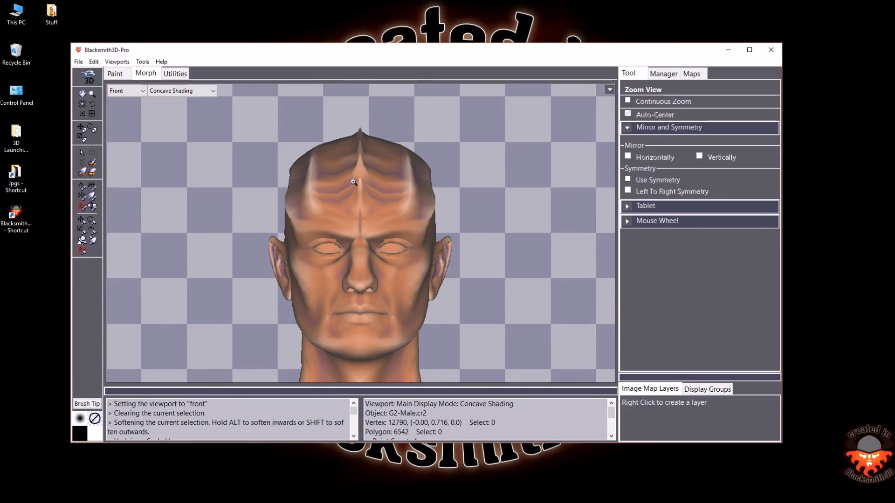
key(w)
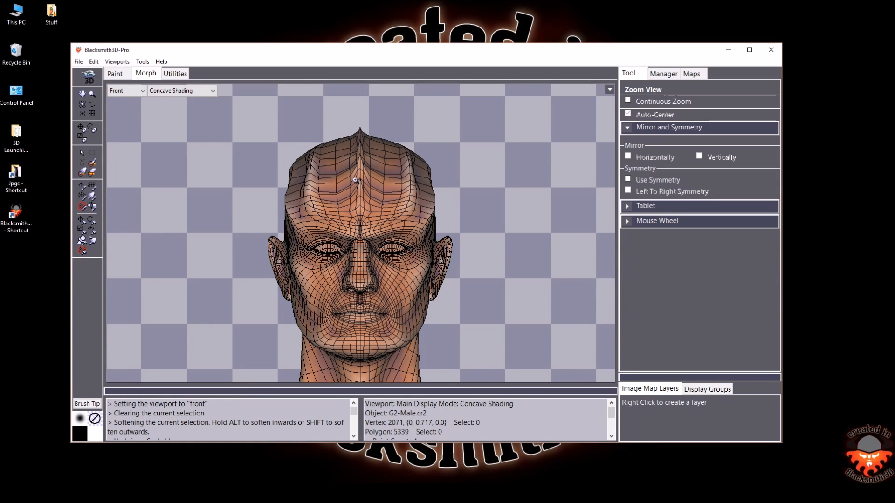
click(82, 104)
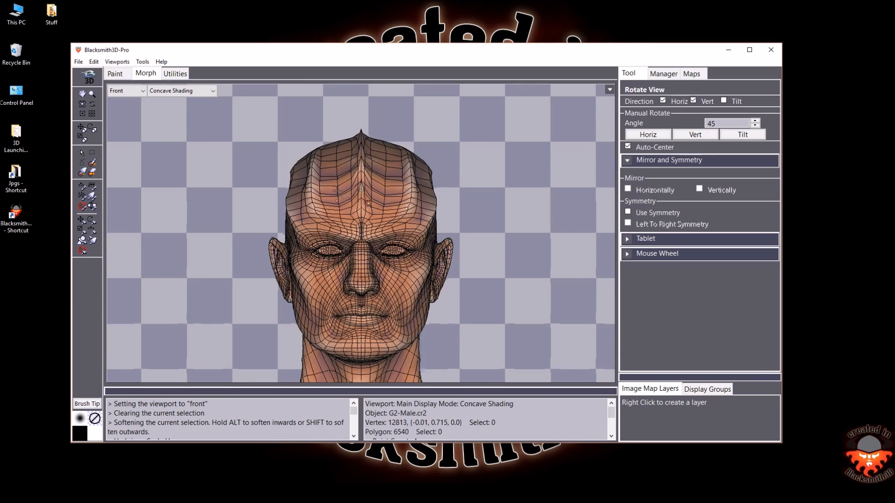
drag(326, 205, 358, 220)
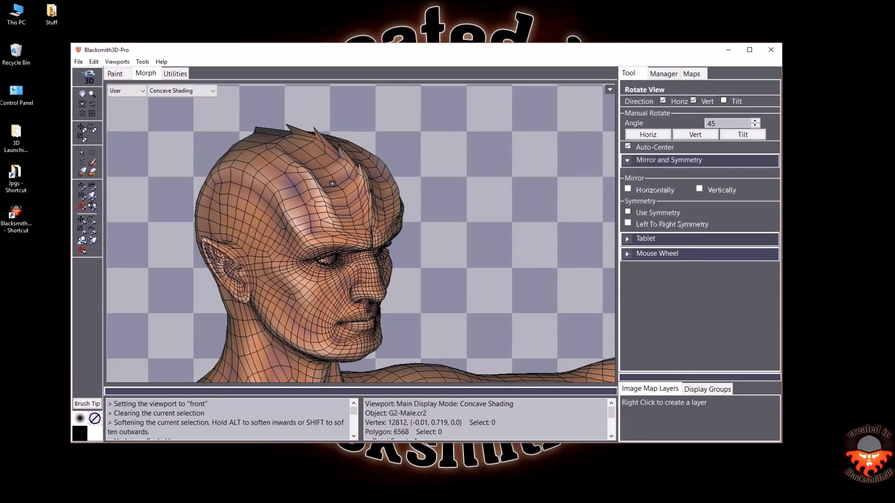
key(f)
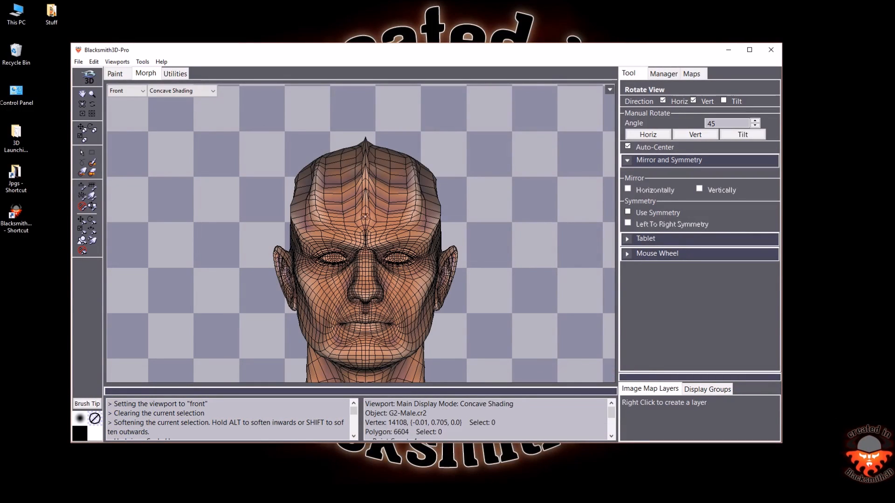
Set the strength of the Khaarni-Skull morph to 0
click(664, 75)
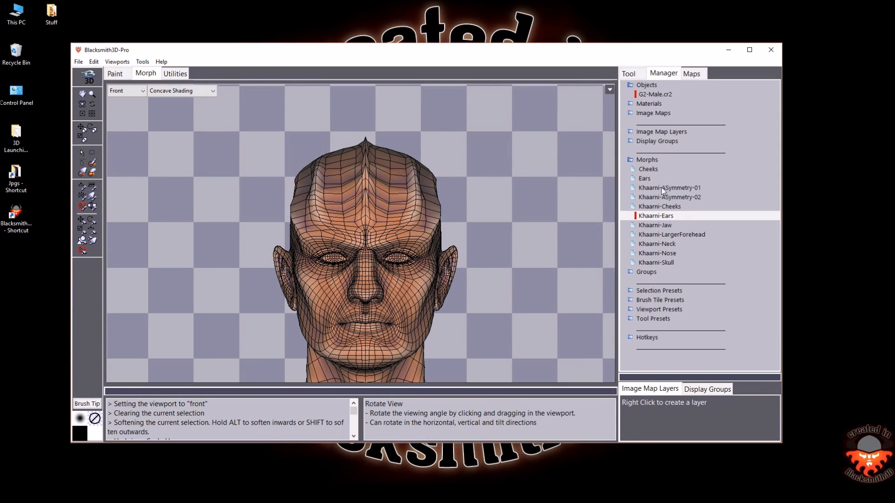
click(658, 263)
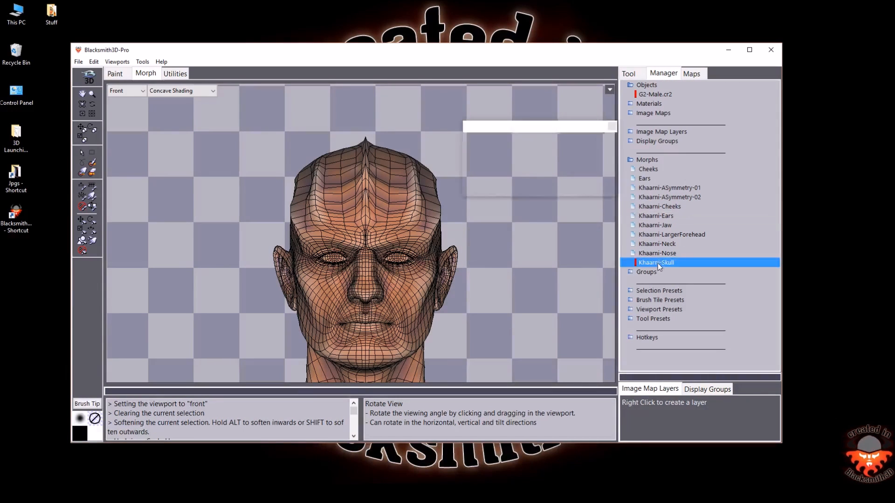
drag(555, 158, 486, 159)
text(0)
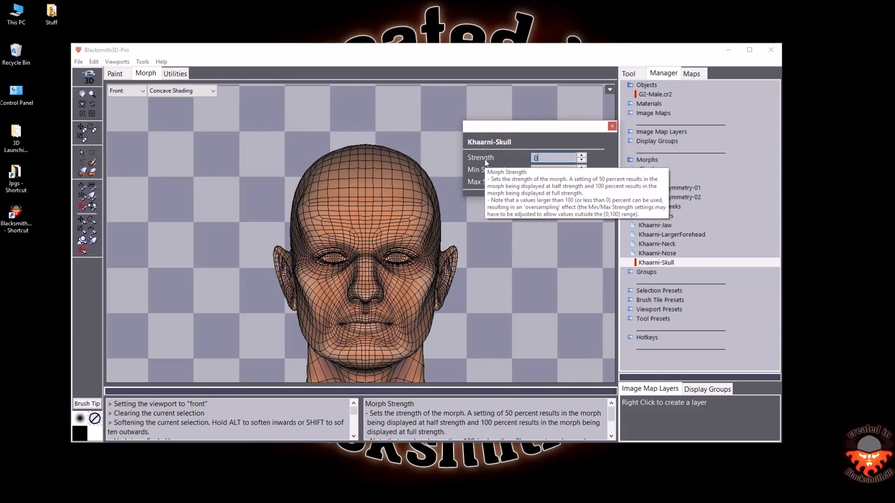
click(612, 127)
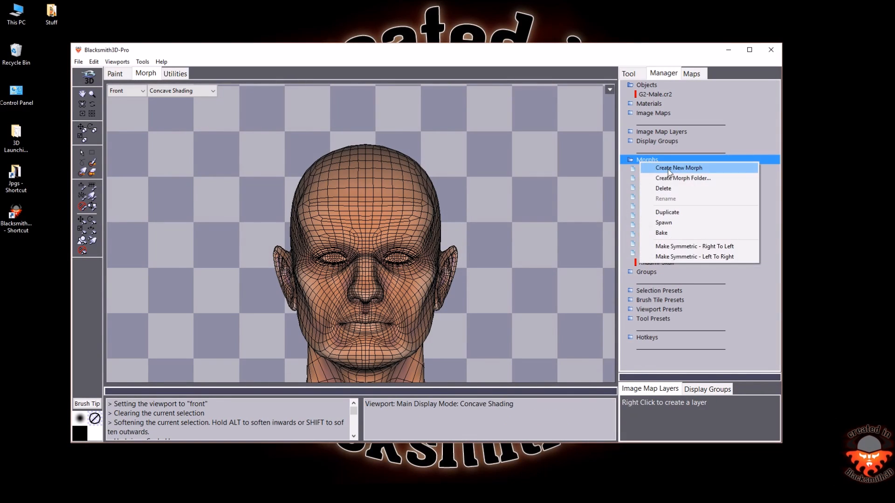
Create a new morph and rename it Skull
click(667, 169)
right_click(662, 274)
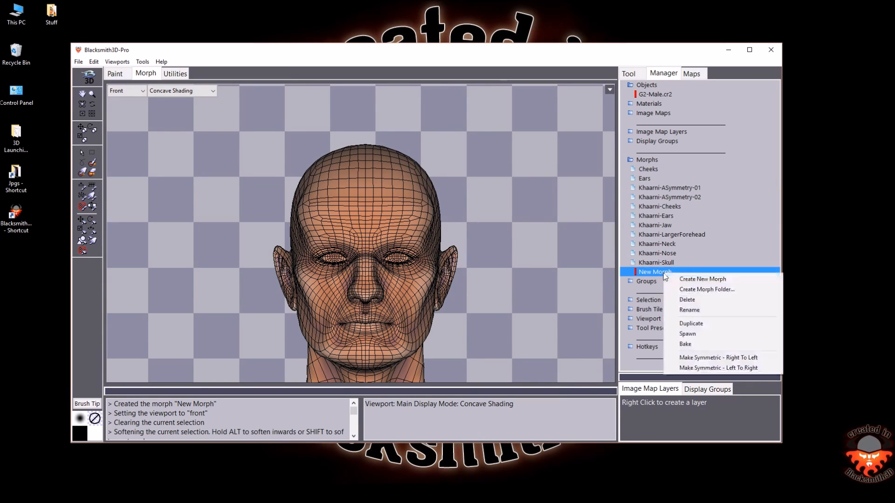
click(694, 310)
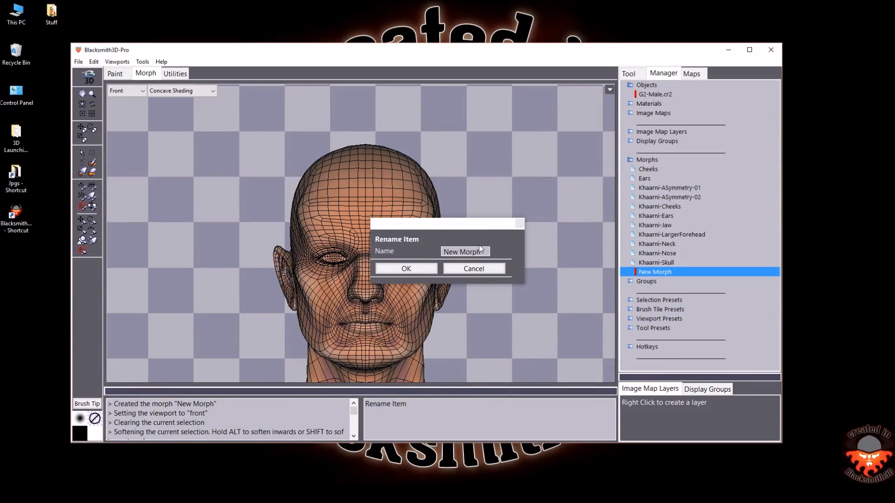
click(392, 241)
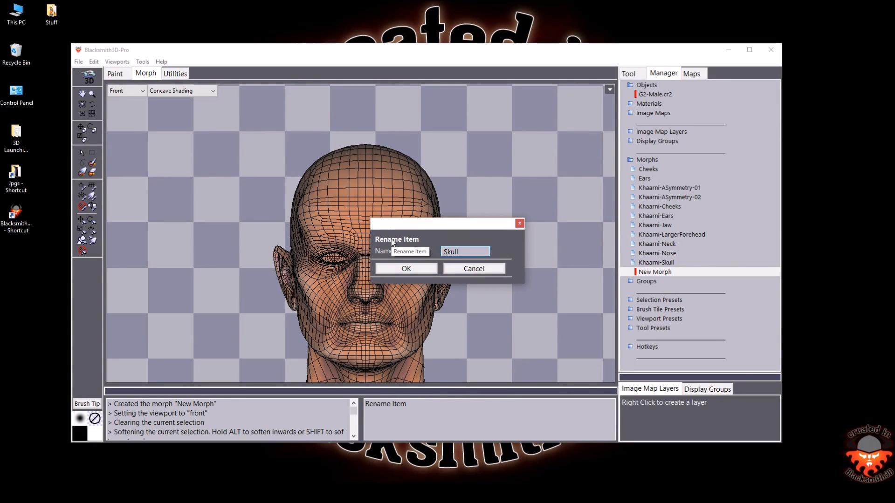
click(423, 268)
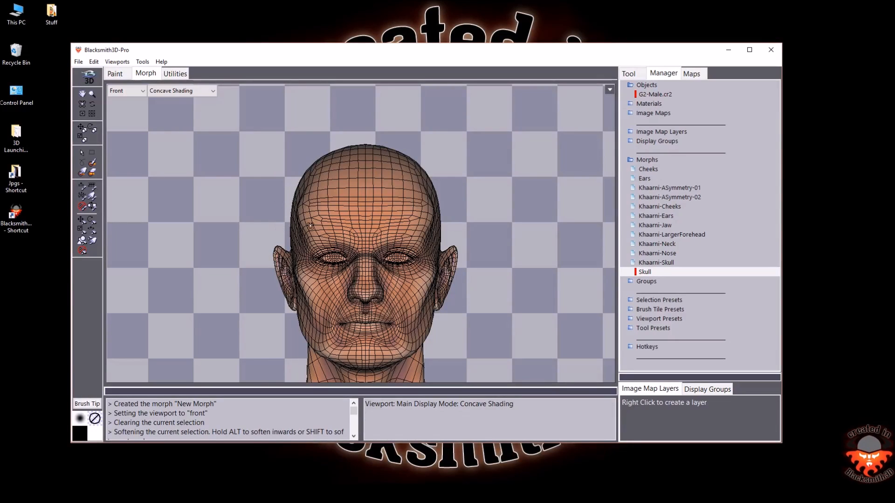
Prepare the Bulge Chisel for shaping the forehead with its strength set to 20
click(92, 93)
click(328, 238)
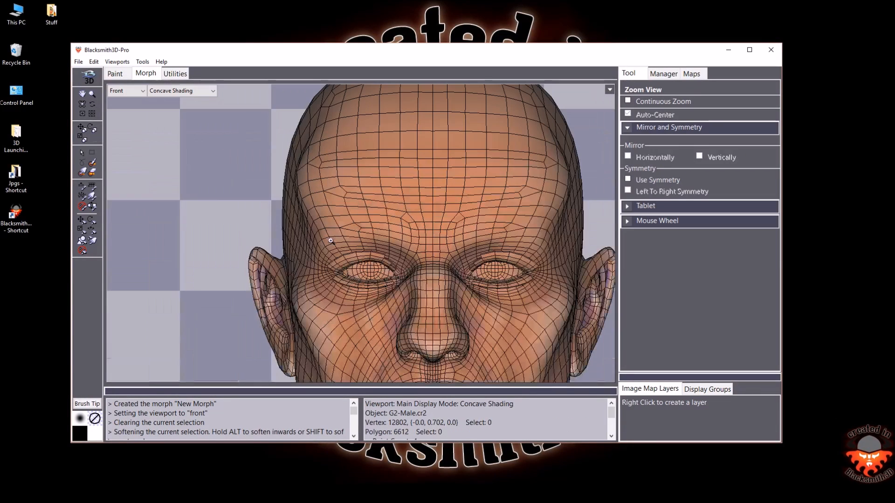
click(83, 195)
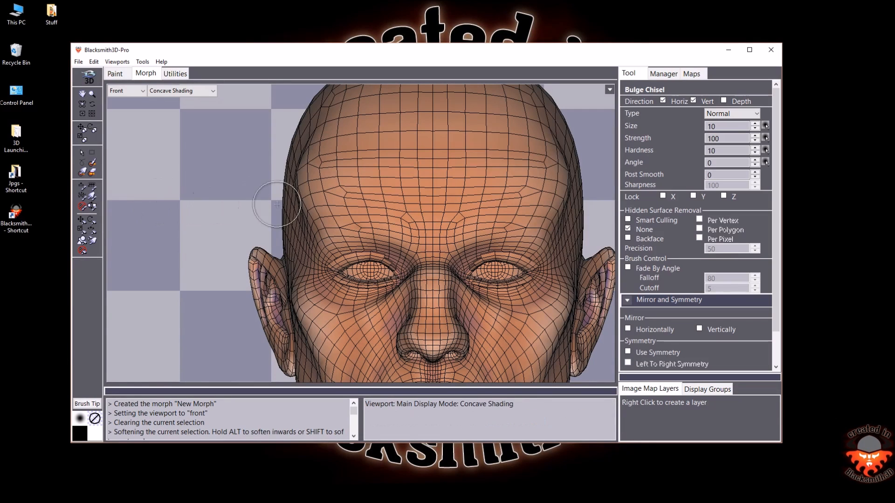
double_click(722, 139)
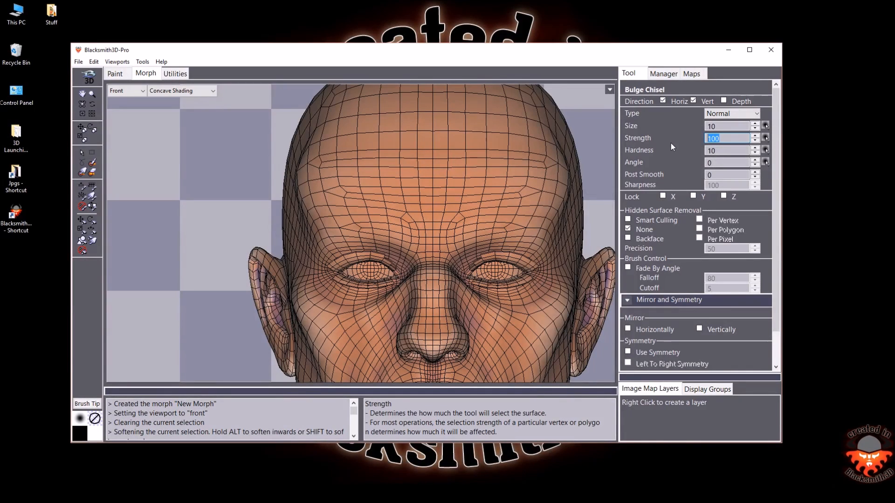
text(20)
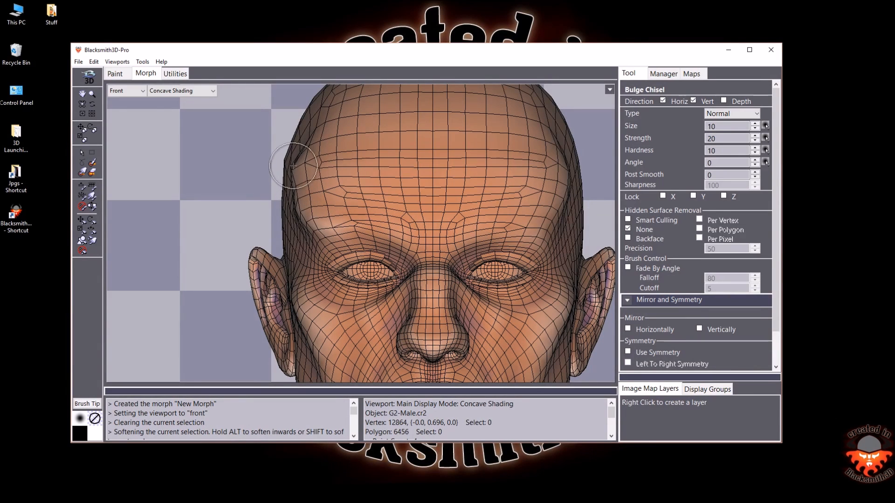
Try bulging the side of the forehead with the Bulge Chisel, undo the stroke, and clear the restored ear selection
click(82, 104)
drag(294, 182, 354, 195)
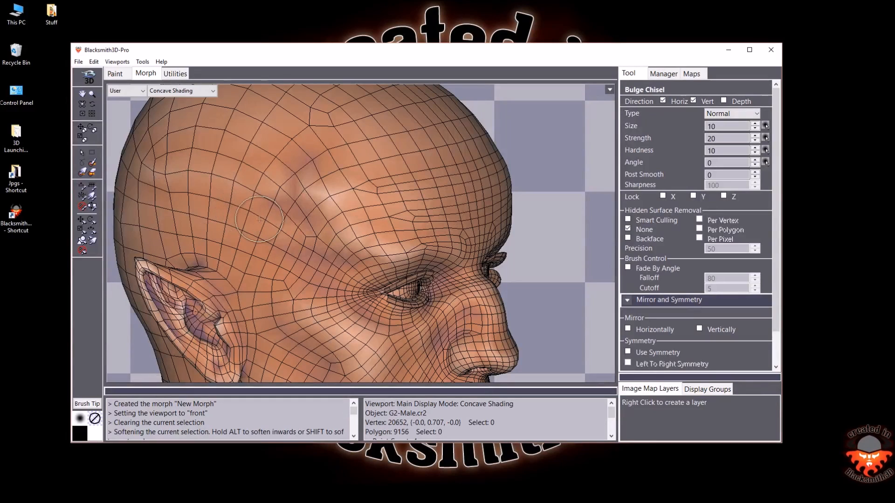
key(ctrl+z)
key(ctrl+z)
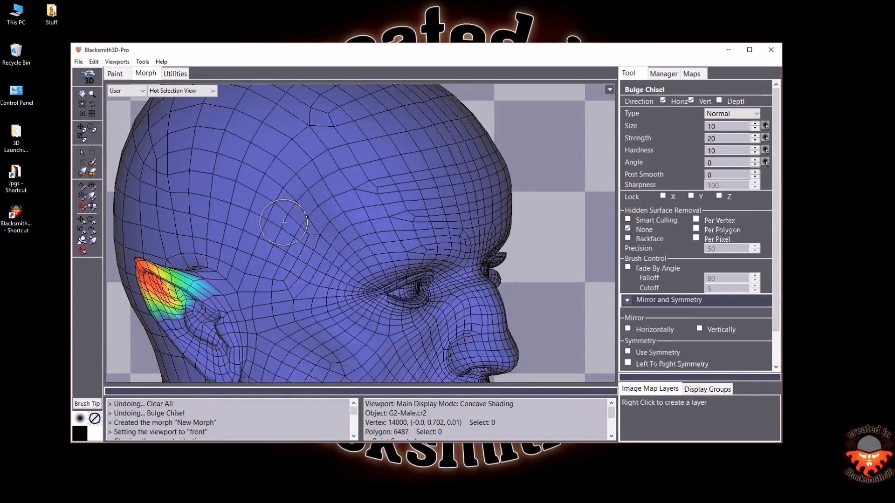
key(ctrl+d)
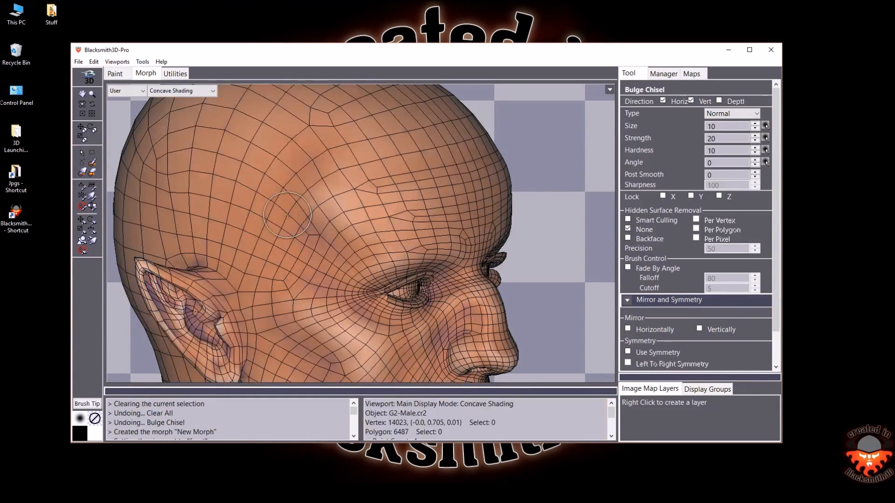
Switch the Bulge Chisel's hidden surface removal to Smart Culling and view the forehead from an angle
key(f)
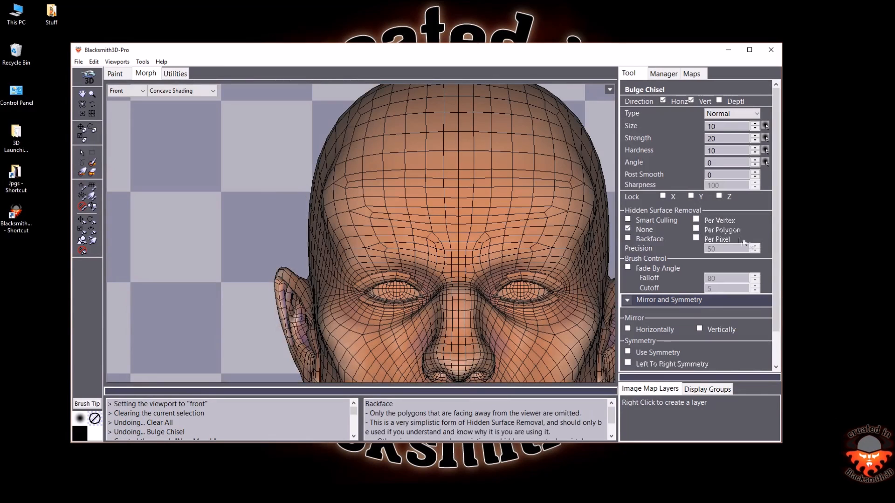
click(644, 220)
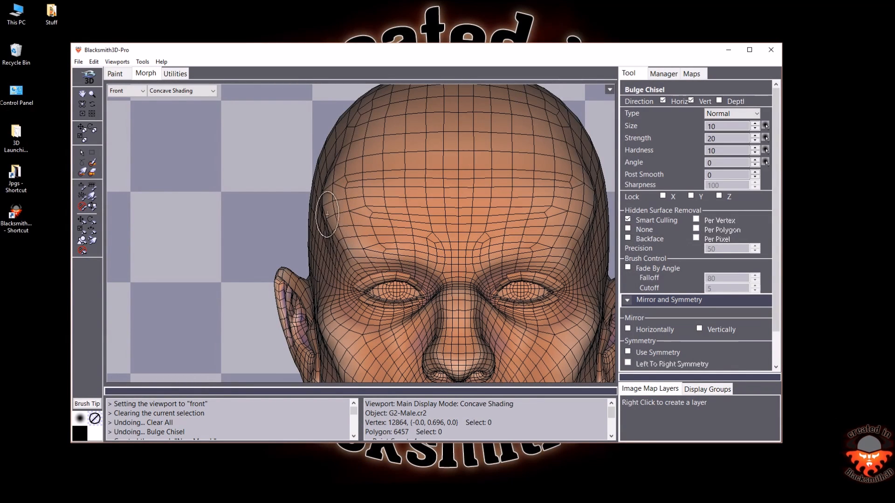
click(92, 104)
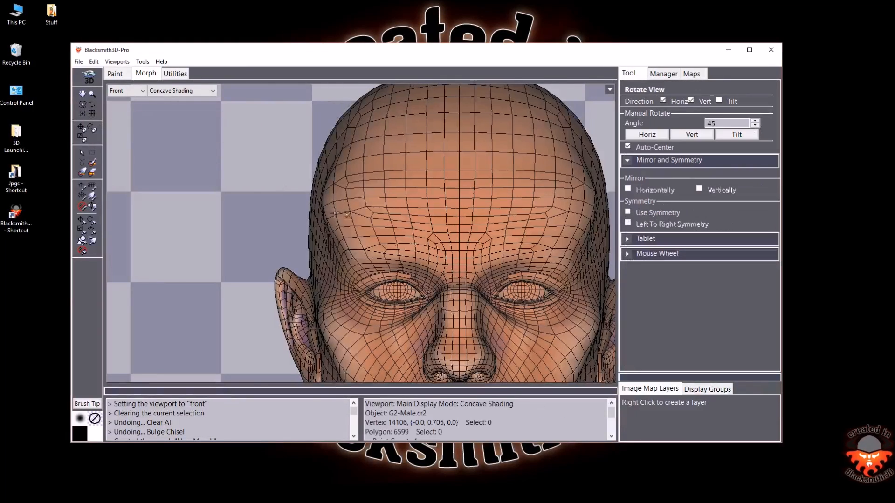
drag(326, 186, 368, 214)
Set the strength of the Khaarni-LargerForehead morph to 0
click(664, 73)
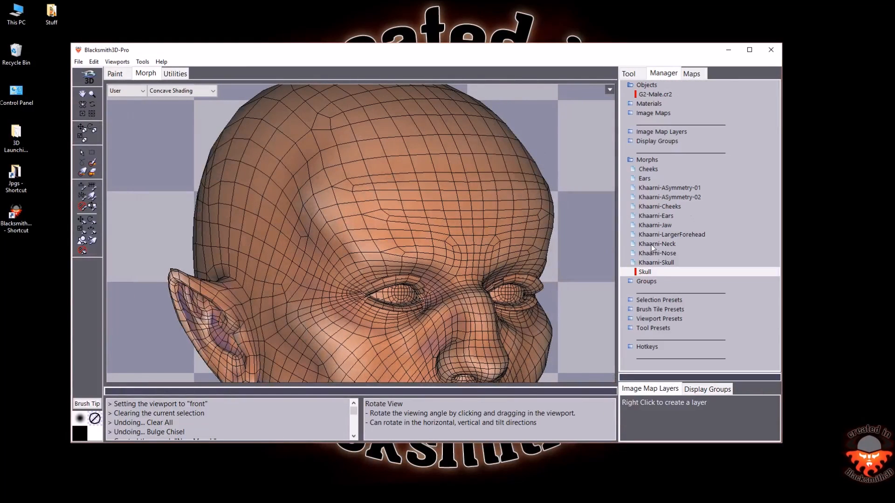
double_click(659, 235)
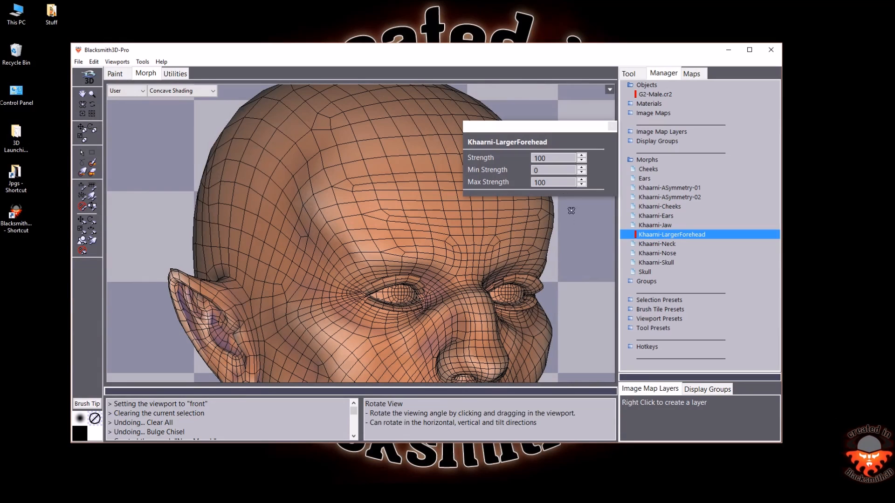
text(0)
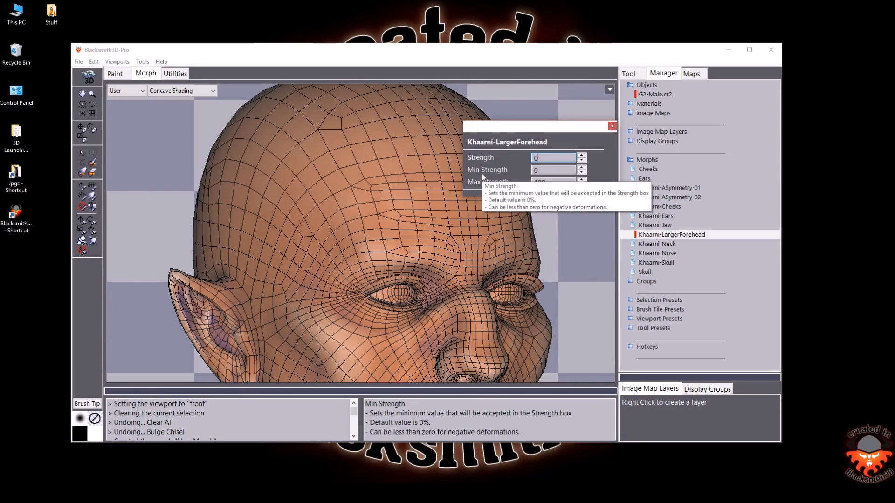
click(612, 127)
Make the Skull morph active and bulge the brow ridge above the eye with the Bulge Chisel
drag(340, 242, 390, 236)
click(92, 195)
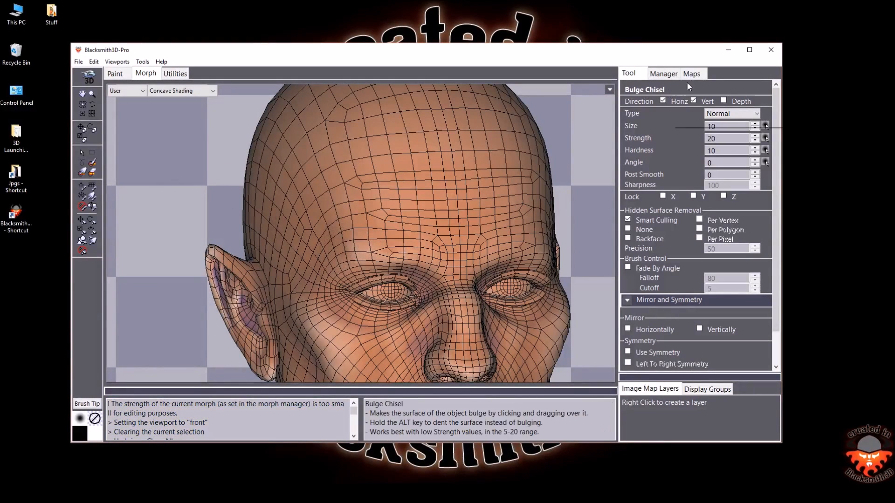
click(664, 73)
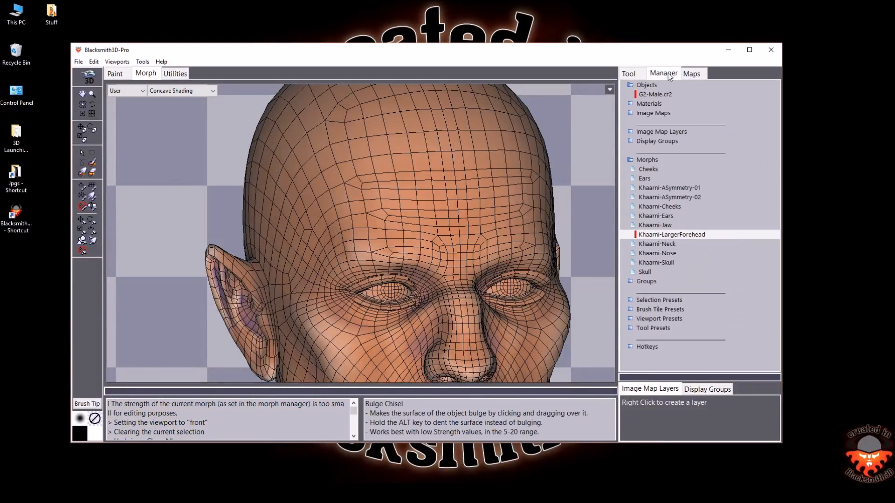
click(646, 272)
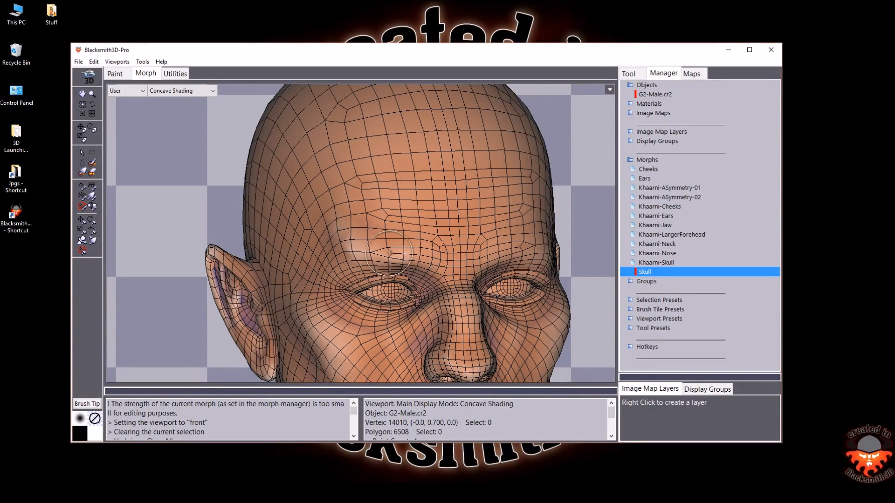
Set the Selection Brush size to 5 and paint a curved band of vertices from the temple up over the side of the skull
click(81, 103)
drag(265, 236, 341, 185)
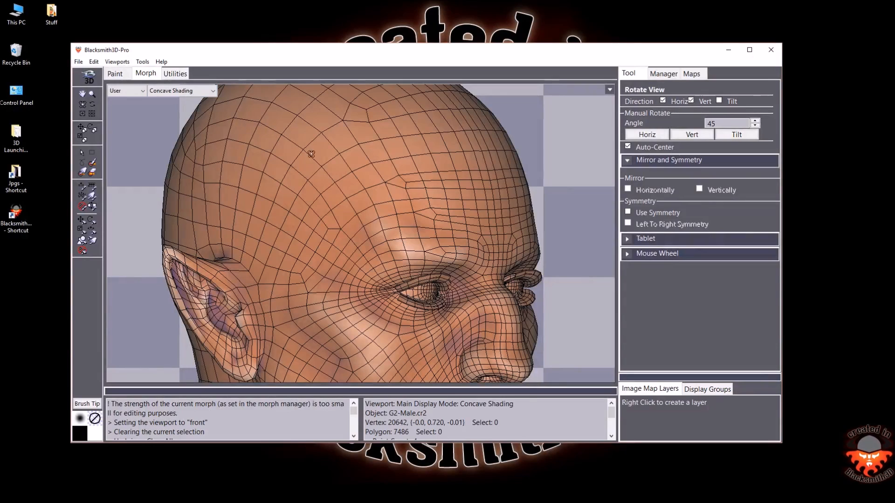
click(82, 172)
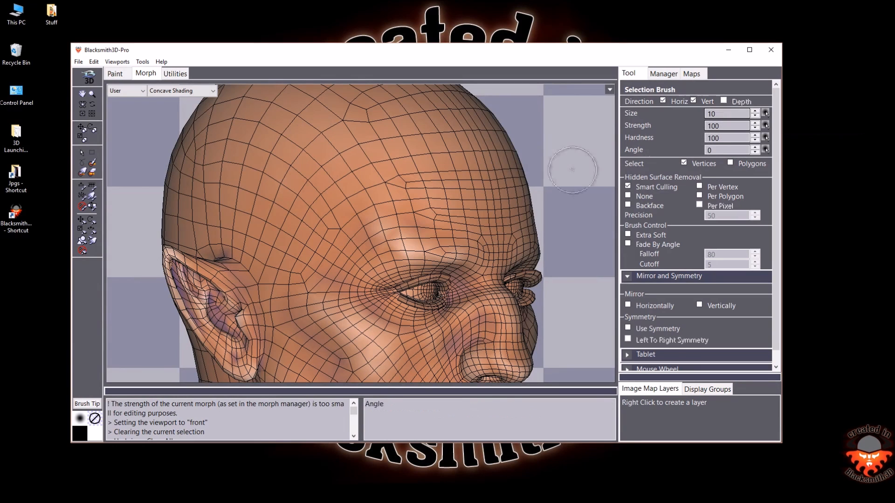
double_click(713, 114)
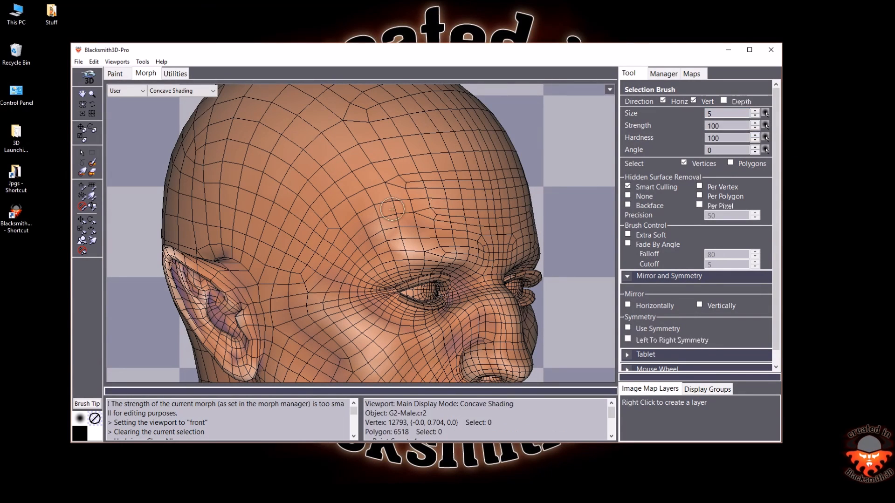
click(368, 220)
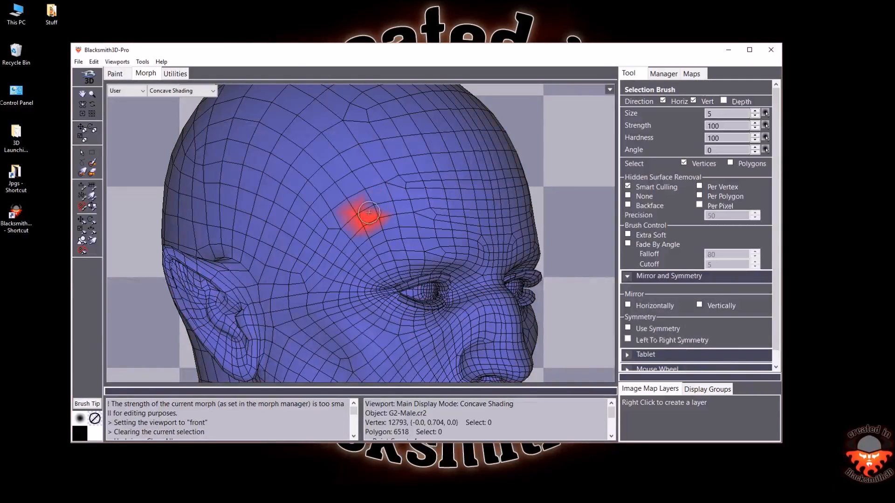
mouse_move(345, 171)
mouse_down()
mouse_move(357, 183)
mouse_move(345, 186)
mouse_move(282, 120)
mouse_move(317, 132)
mouse_up()
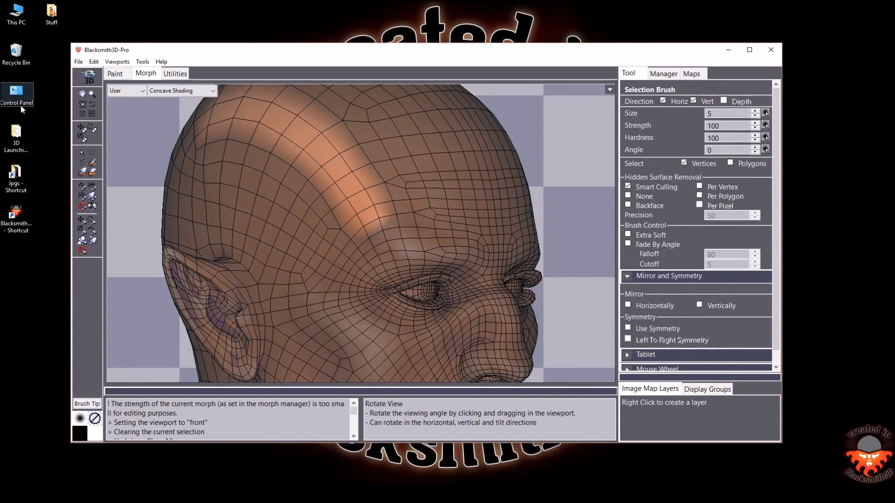
Extend the selected vertex band backward over the side of the skull with the Selection Brush
click(82, 105)
drag(212, 174, 485, 228)
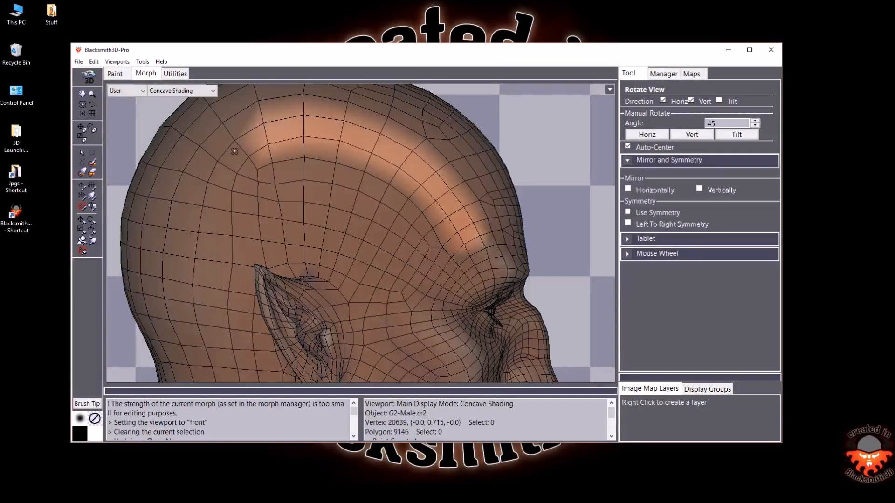
click(92, 162)
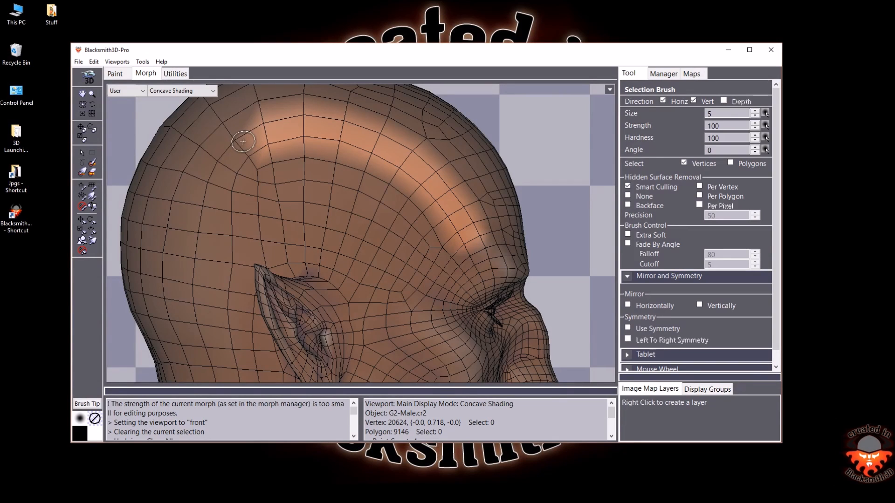
drag(243, 141, 244, 142)
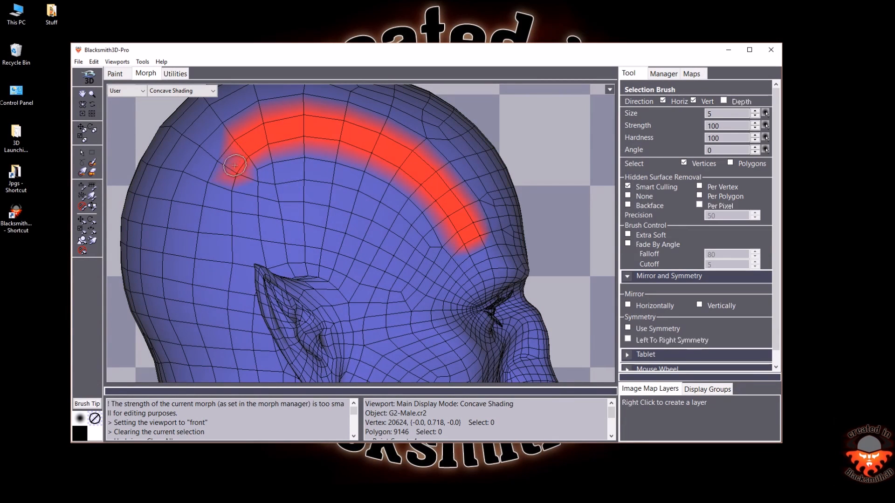
drag(227, 152, 238, 154)
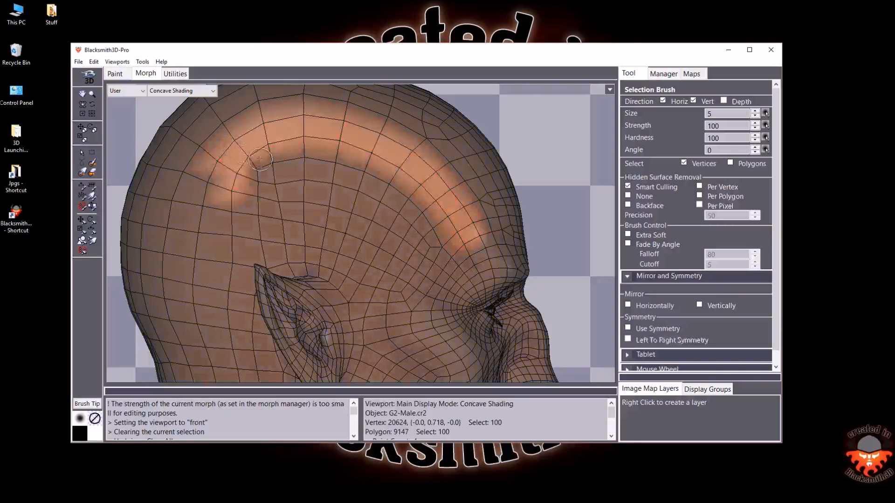
click(213, 182)
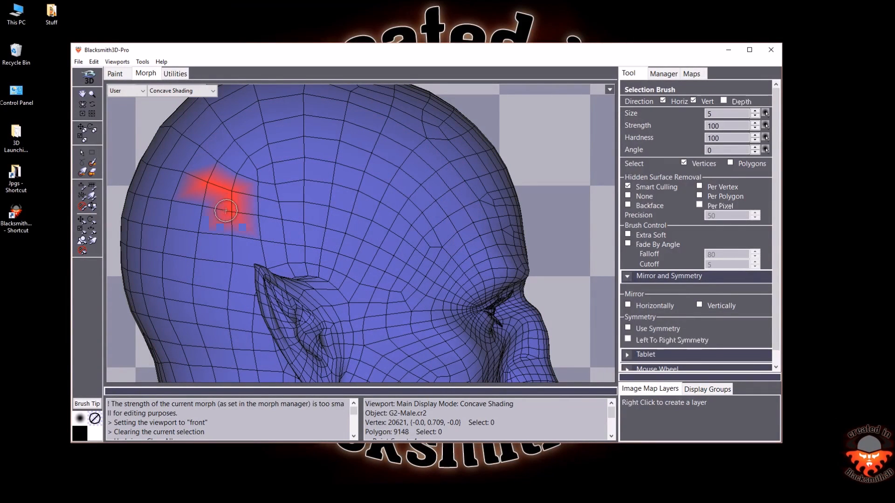
drag(225, 232, 225, 239)
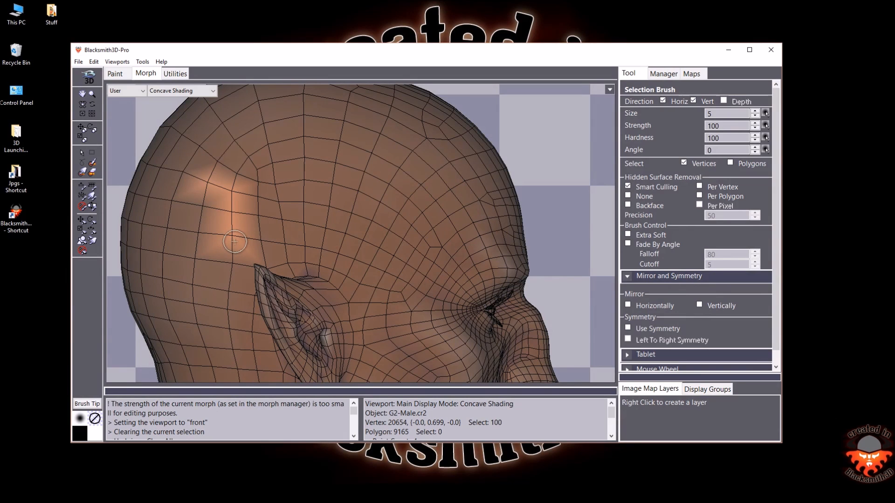
key(ctrl+z)
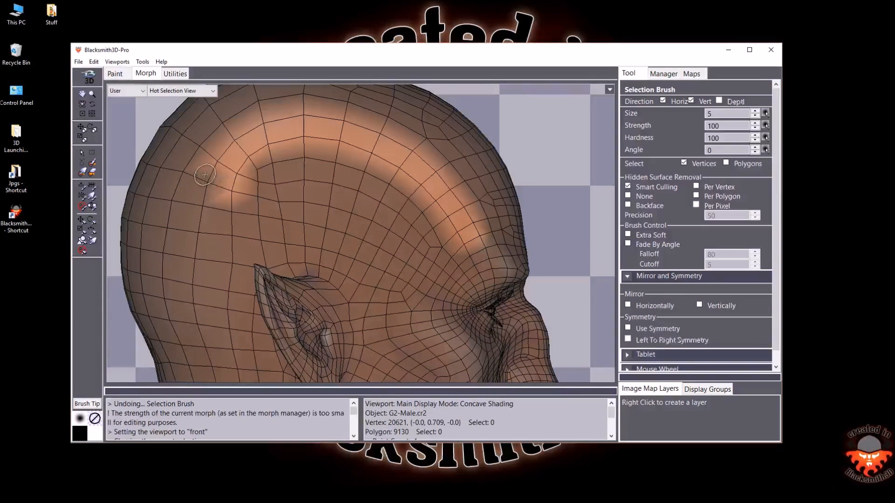
Continue the selected vertex band down the back of the skull behind the ear
drag(207, 185, 196, 243)
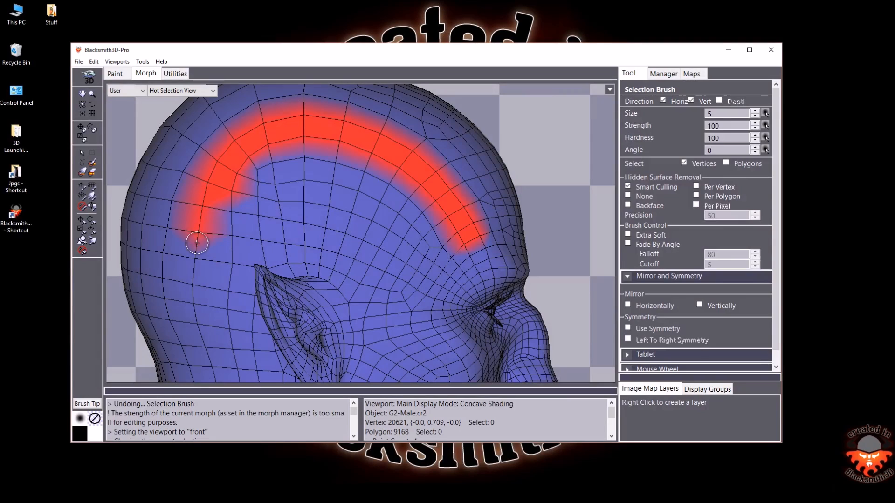
drag(184, 285, 191, 308)
drag(238, 215, 227, 213)
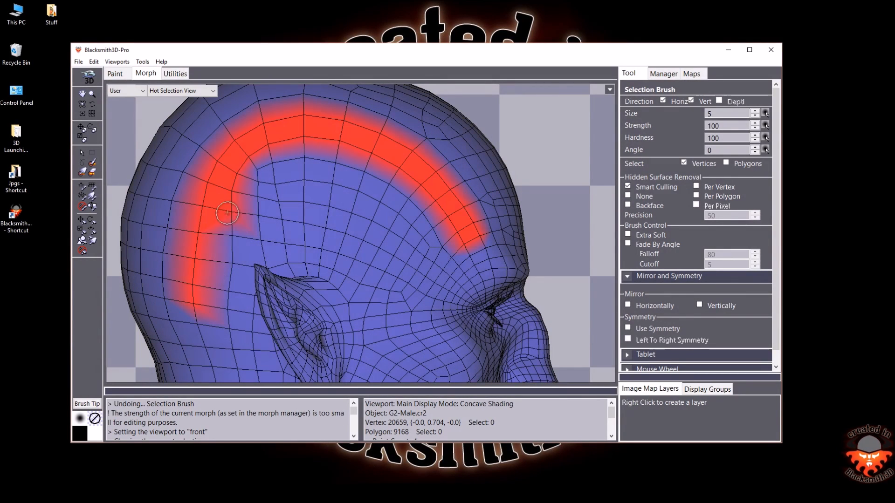
drag(222, 296, 216, 316)
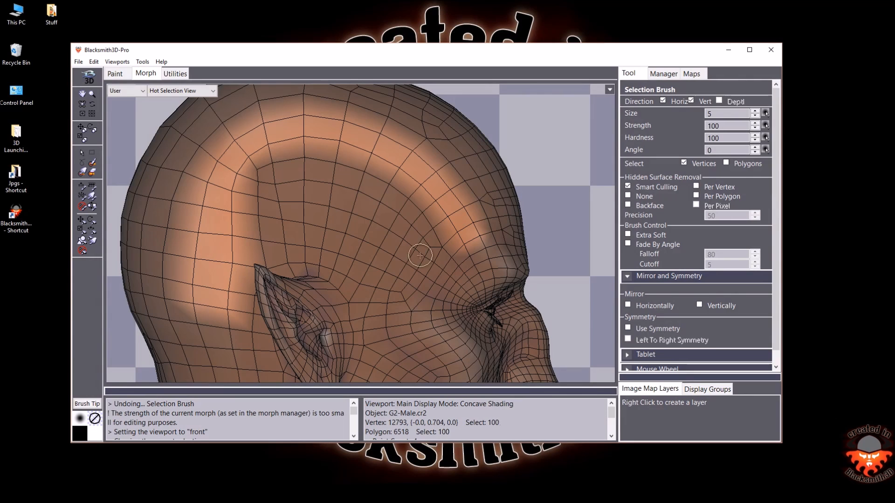
Paint a new vertex selection from above the outer brow, over the upper side of the skull and down behind the ear
drag(475, 219, 482, 231)
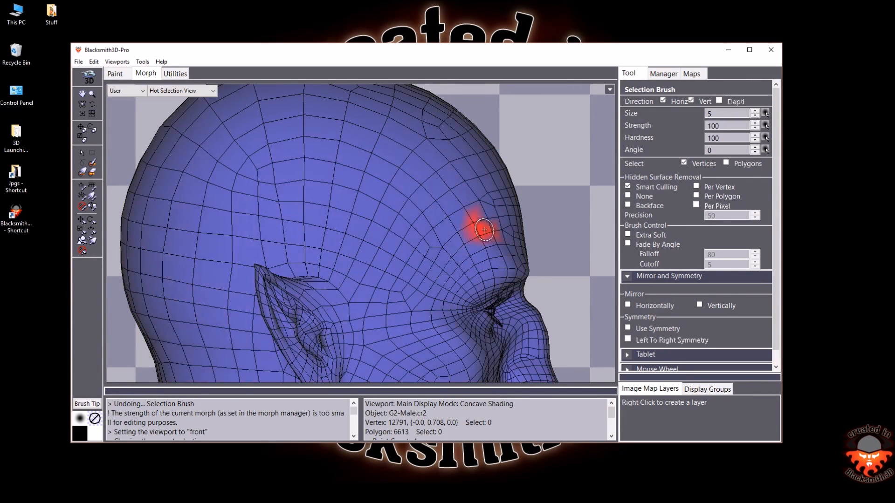
mouse_move(439, 164)
mouse_down()
mouse_move(420, 140)
mouse_move(341, 108)
mouse_move(386, 135)
mouse_up()
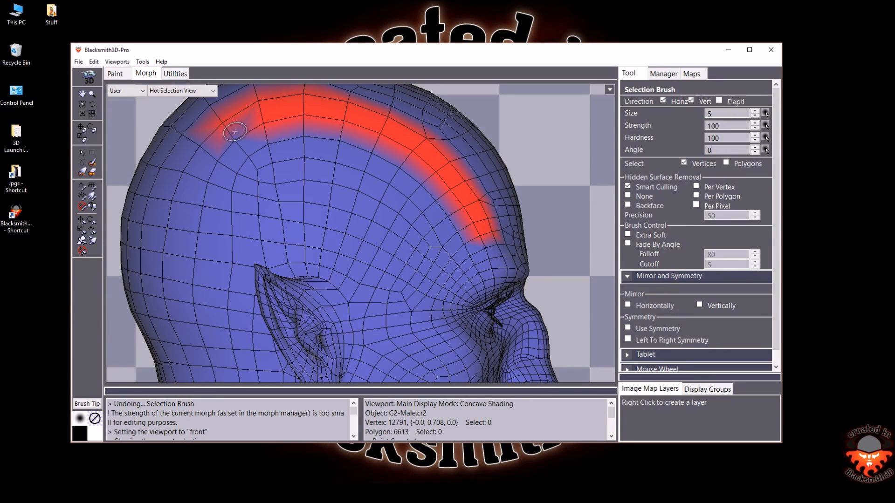
drag(216, 159, 197, 192)
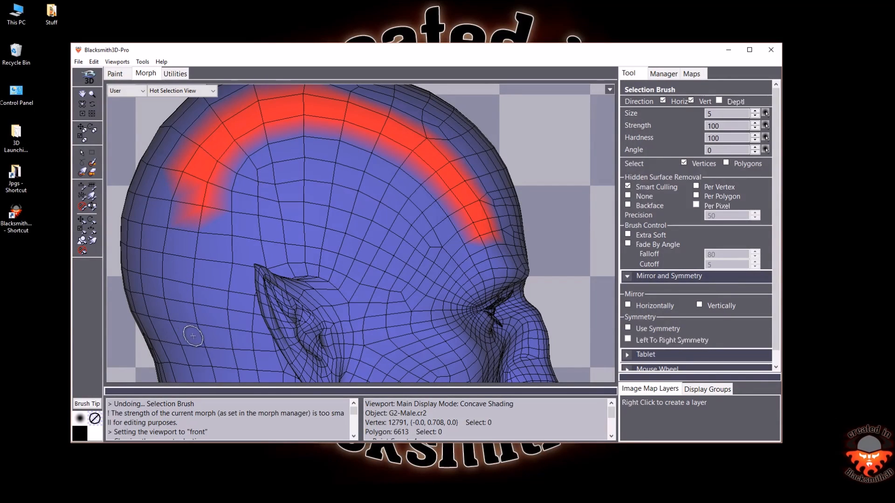
mouse_move(199, 316)
mouse_down()
mouse_move(184, 196)
mouse_move(170, 216)
mouse_move(165, 296)
mouse_move(175, 345)
mouse_move(174, 326)
mouse_up()
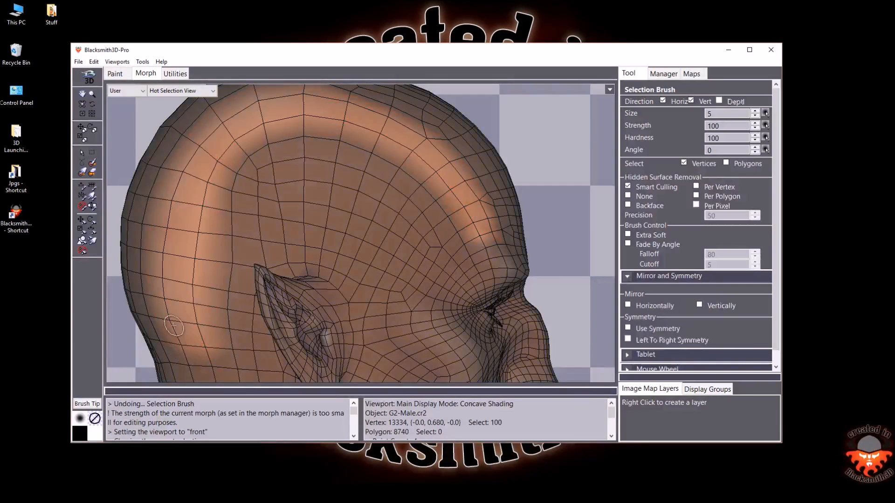
Bulge the selected band outward into a skull ridge with the Bulge-Dent Hammer, by about 0.25
click(95, 233)
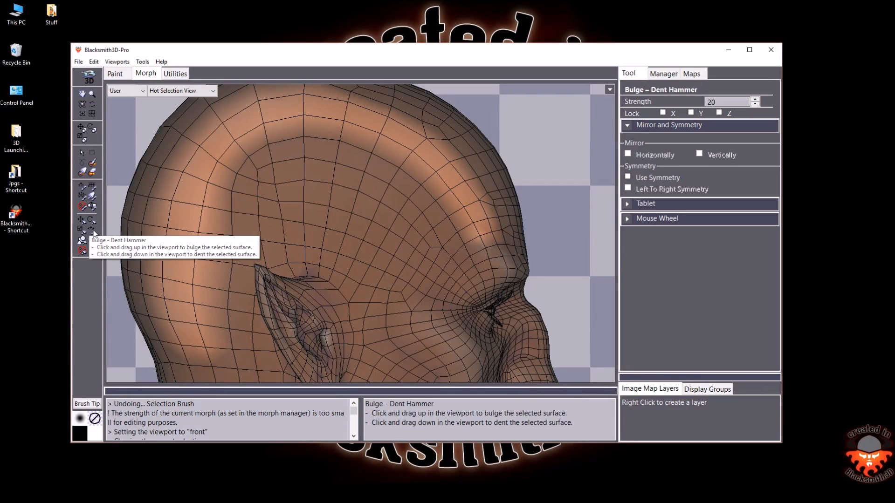
click(82, 104)
drag(297, 230, 229, 230)
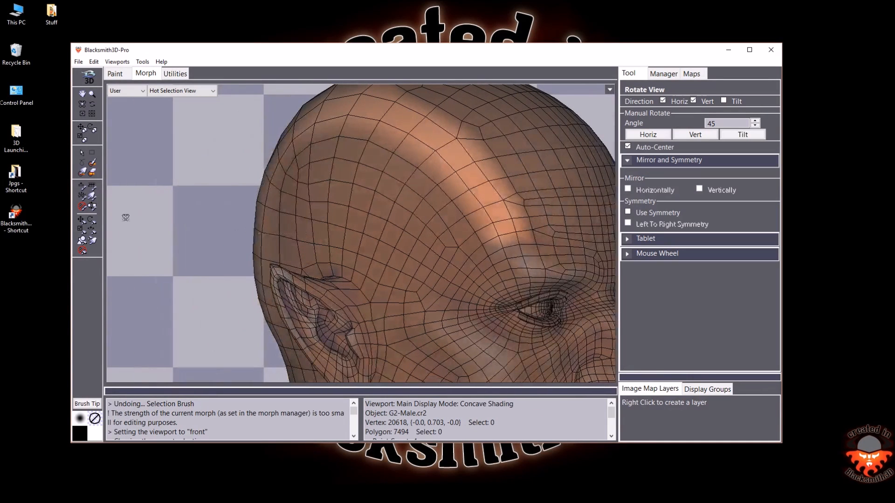
click(92, 231)
drag(350, 242, 307, 221)
mouse_move(305, 216)
mouse_down()
mouse_move(304, 233)
mouse_move(294, 213)
mouse_up()
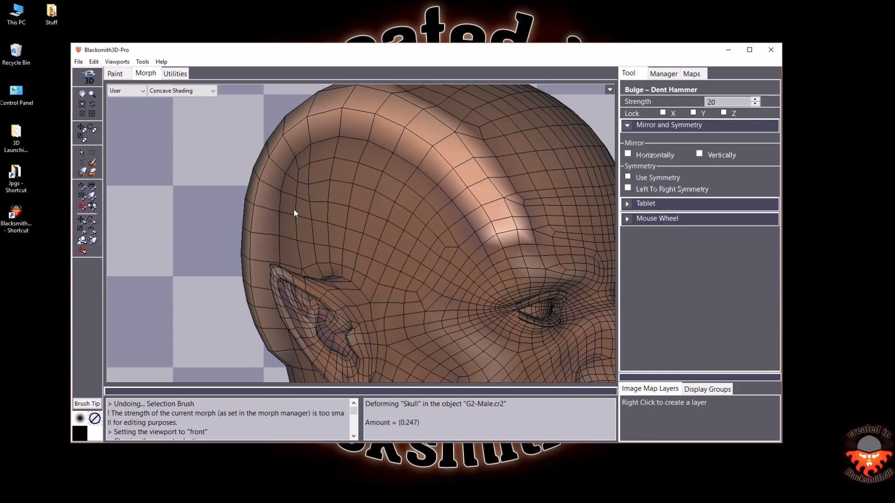
Inspect the new skull ridge from several angles and clear the vertex selection
click(82, 101)
mouse_move(373, 232)
mouse_down()
mouse_move(411, 232)
mouse_move(369, 225)
mouse_up()
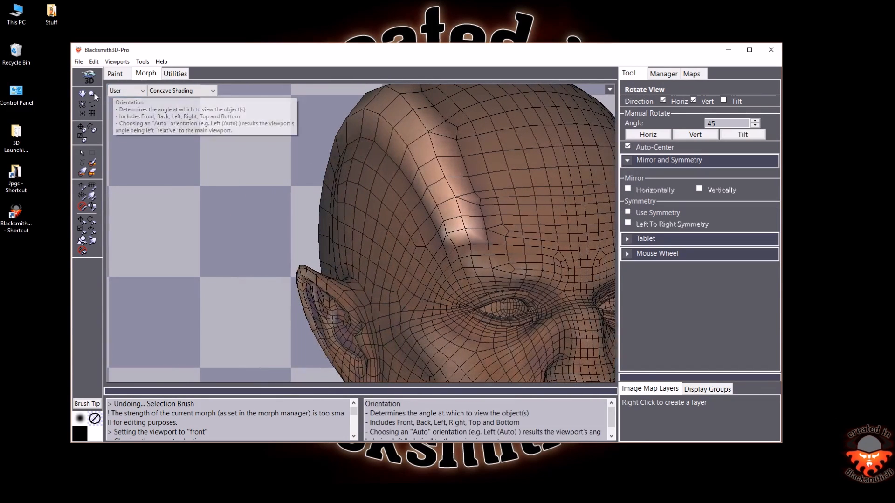
alt+click(352, 225)
click(400, 241)
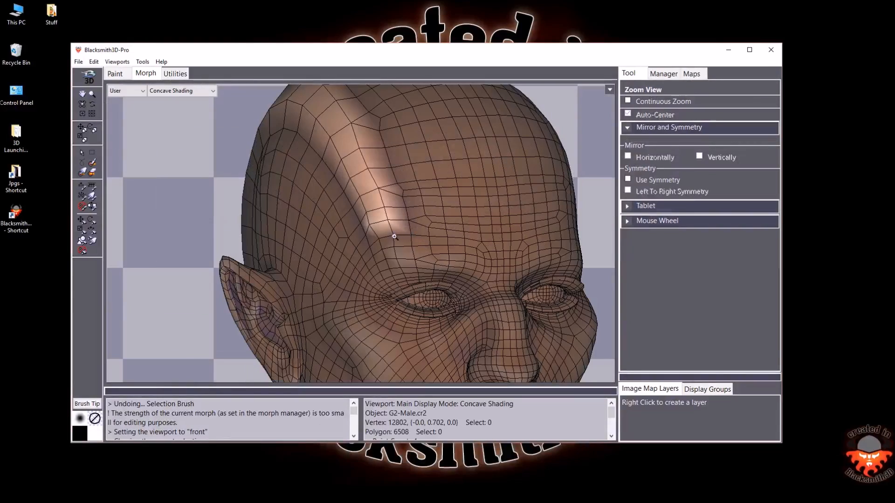
click(82, 103)
drag(280, 219, 405, 225)
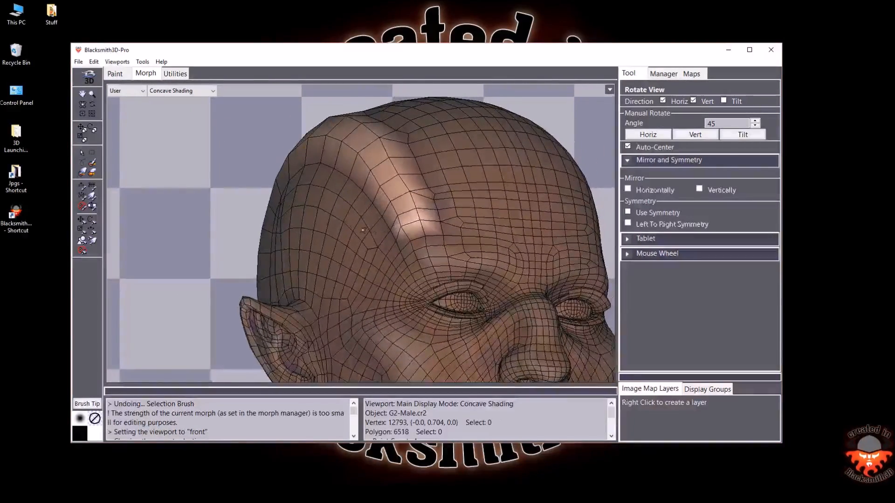
key(ctrl+d)
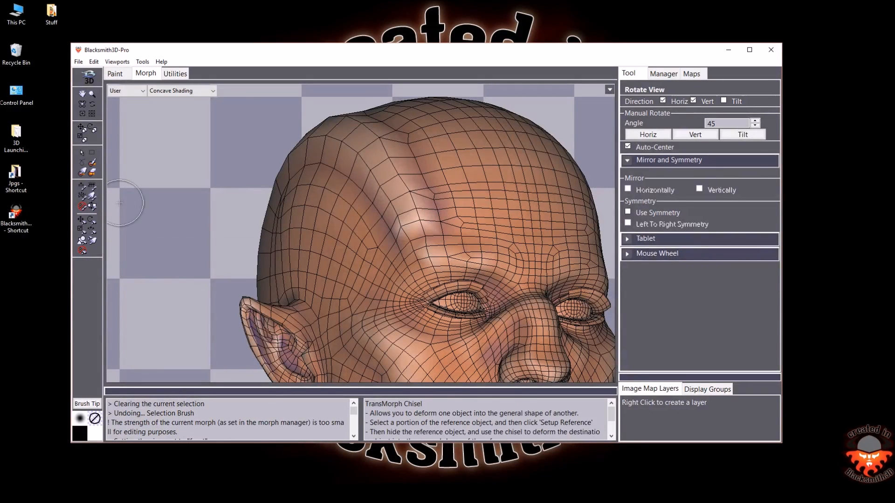
Smooth the edges of the skull ridge with the Unwarp Chisel, from the forehead side to its lower end behind the ear
click(82, 196)
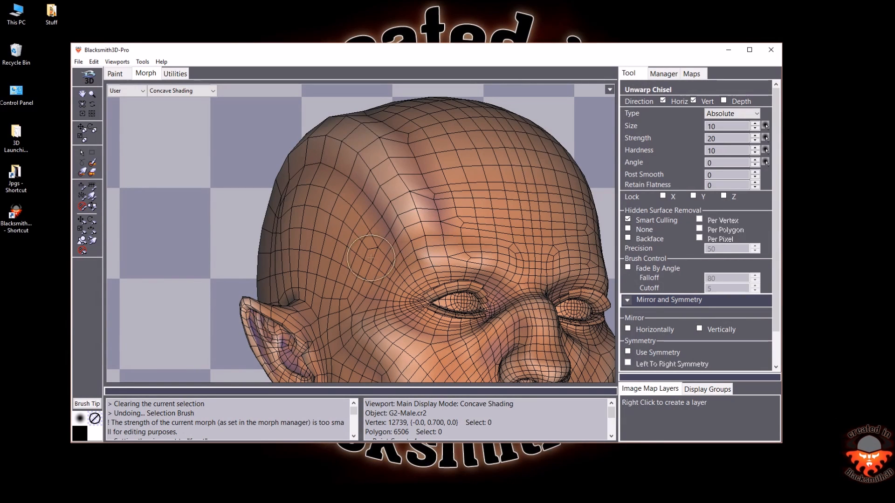
click(82, 94)
drag(326, 257, 354, 138)
click(82, 103)
drag(330, 247, 370, 235)
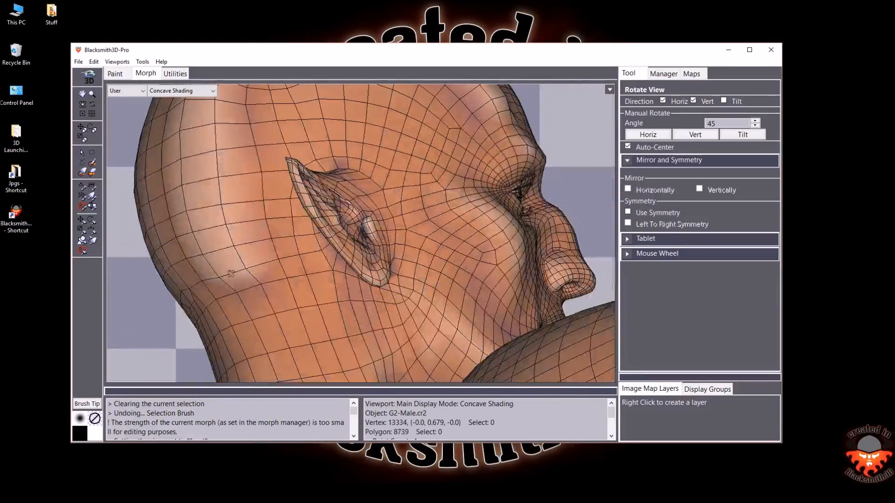
click(83, 207)
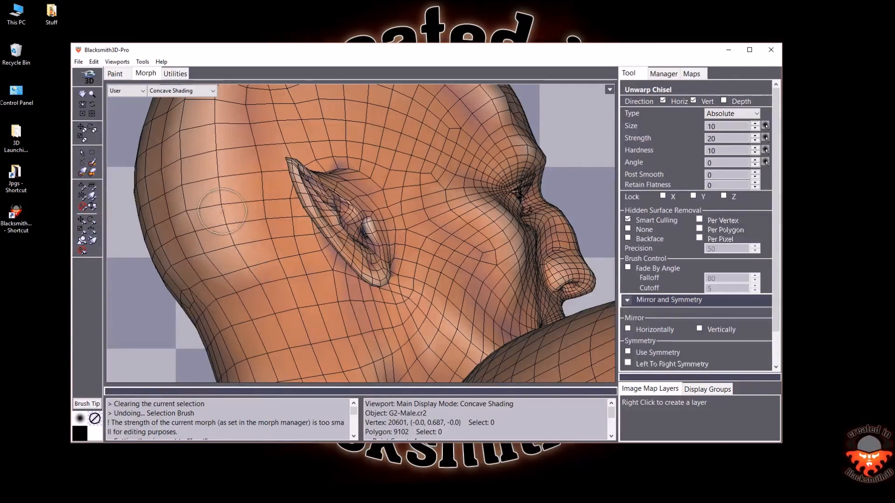
Paint a vertex selection along the ridge's lower inner edge, from the temple over the side of the skull to behind the ear
click(80, 106)
drag(211, 176, 321, 209)
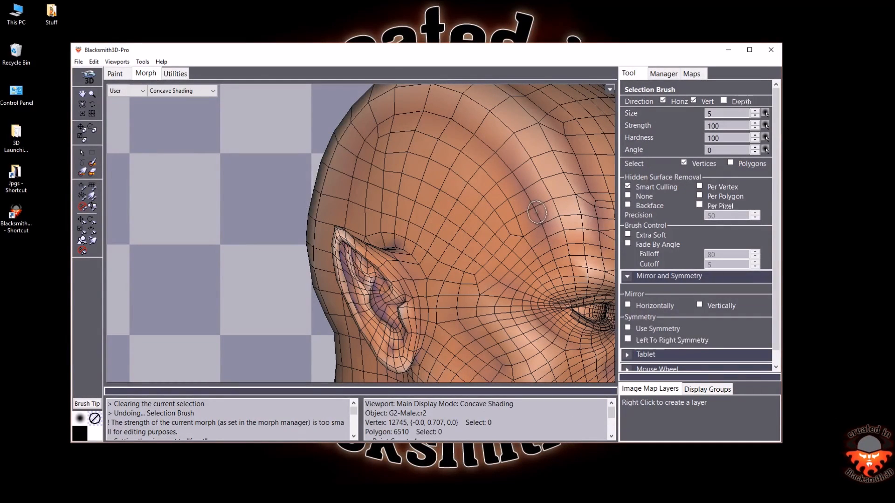
click(538, 215)
mouse_move(521, 196)
mouse_down()
mouse_move(540, 216)
mouse_move(526, 199)
mouse_up()
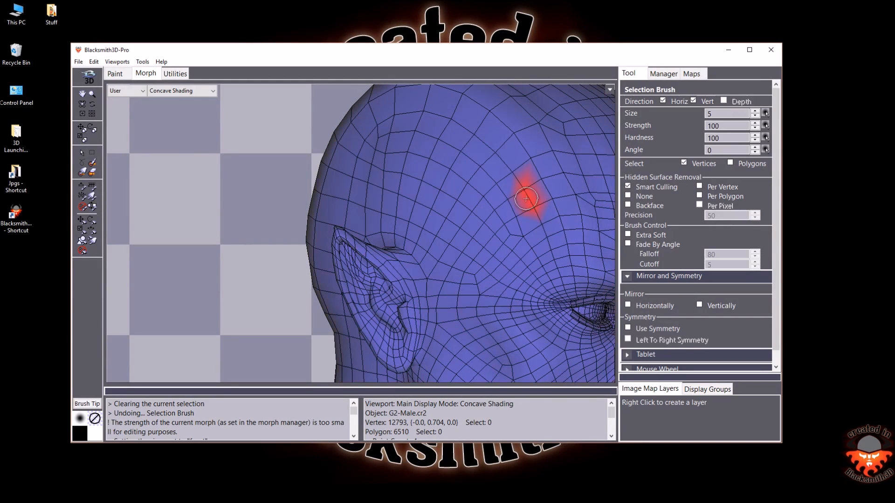
mouse_move(494, 150)
mouse_down()
mouse_move(449, 122)
mouse_move(397, 113)
mouse_up()
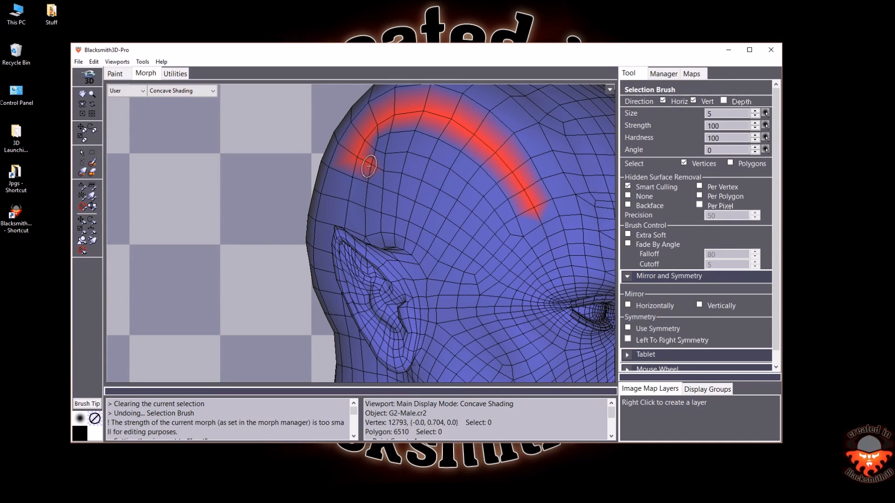
drag(357, 167, 348, 200)
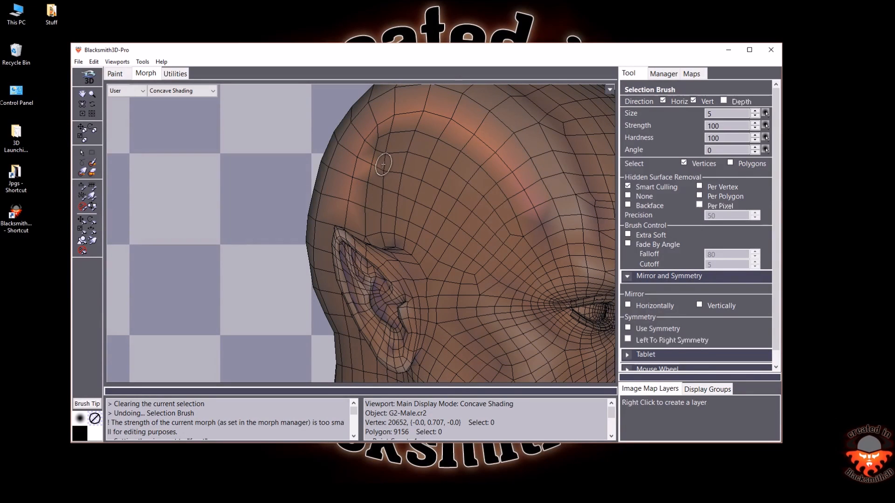
drag(374, 166, 375, 167)
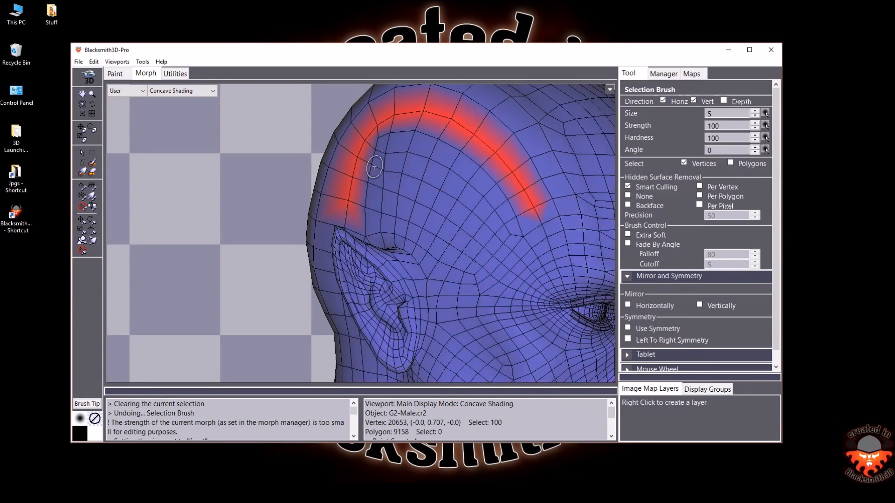
key(ctrl+d)
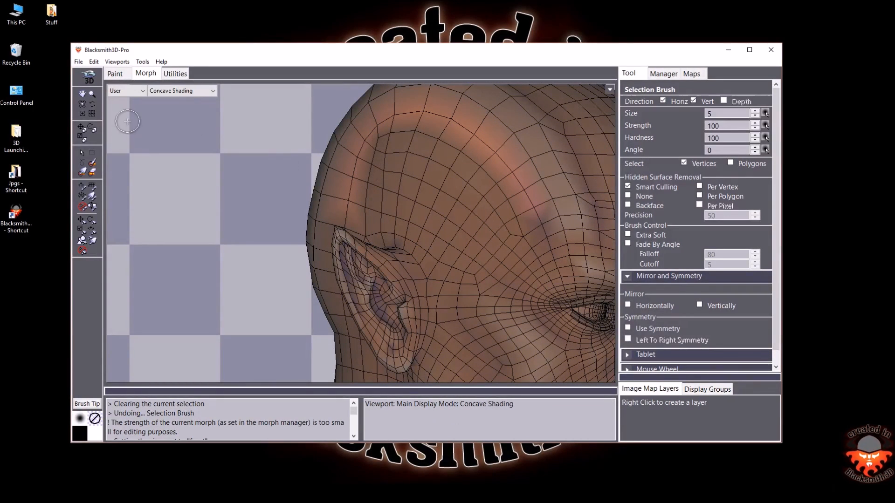
Remove the stretch behind the ear from the vertex selection with the Selection Brush, keeping only the upper arc
click(82, 104)
drag(353, 209, 397, 198)
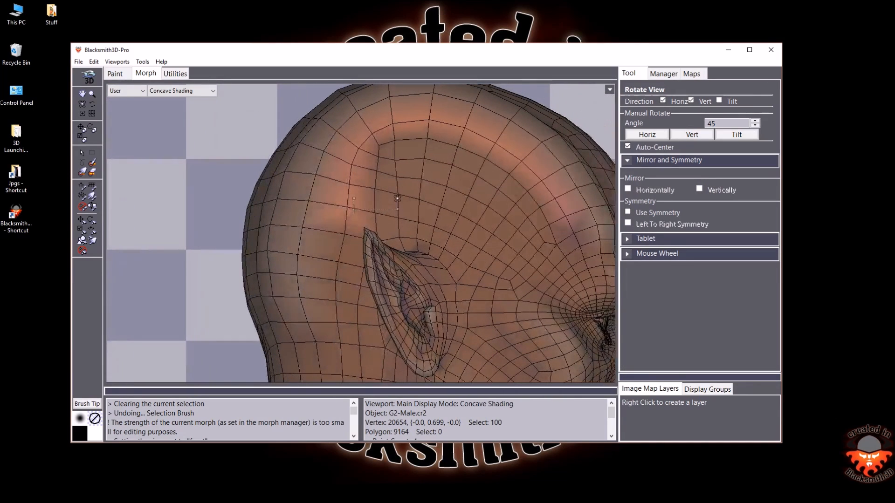
click(93, 162)
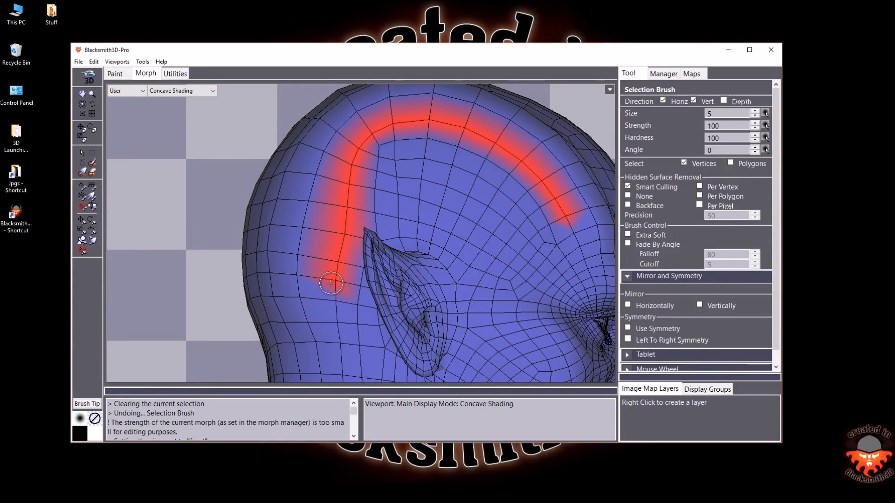
ctrl+click(331, 283)
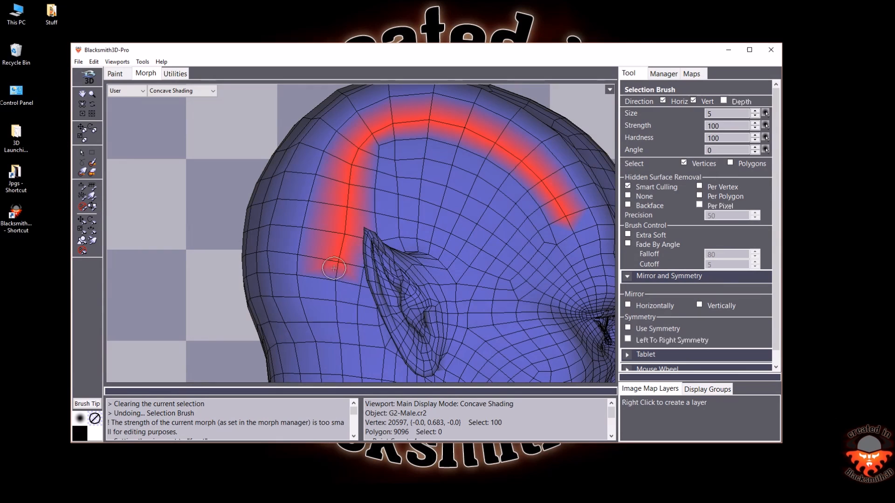
ctrl+drag(340, 242, 363, 150)
Move the selected upper arc of the ridge's inner edge upward in the left view with the Move Hammer
key(l)
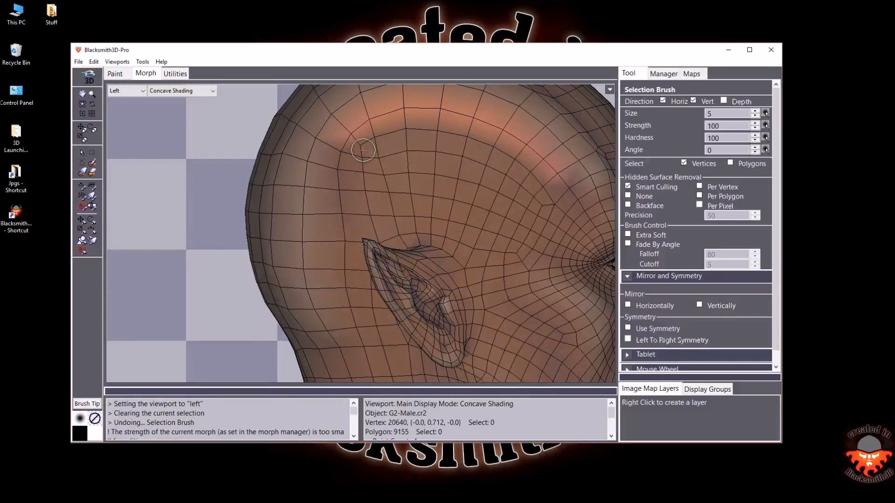
click(82, 94)
drag(374, 172, 326, 217)
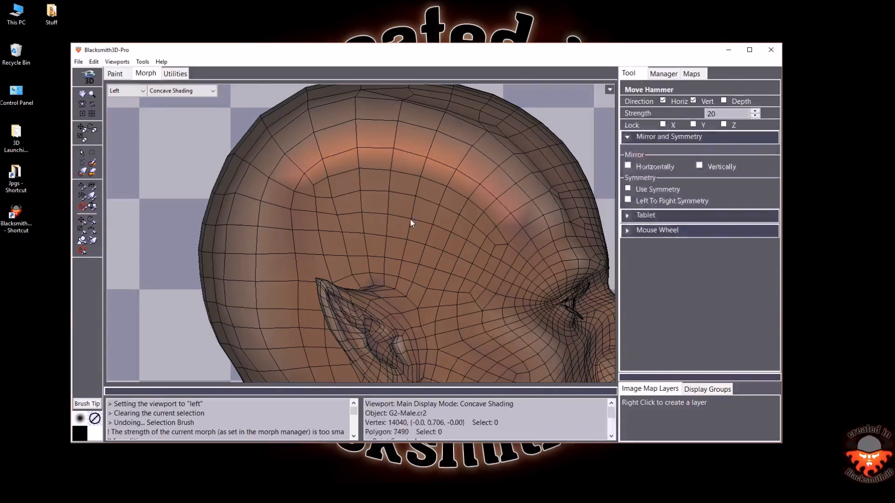
drag(410, 219, 427, 130)
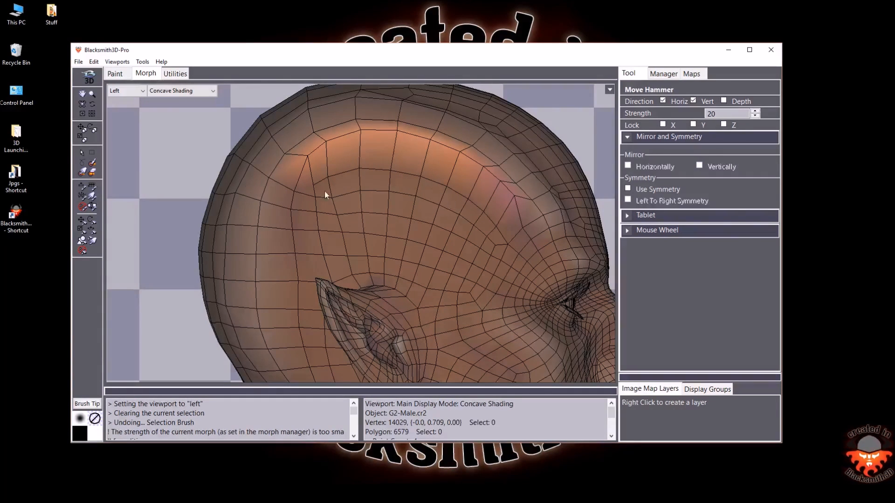
Try selecting the vertical strip of vertices behind the ear and moving it toward the back of the head
click(93, 162)
click(294, 185)
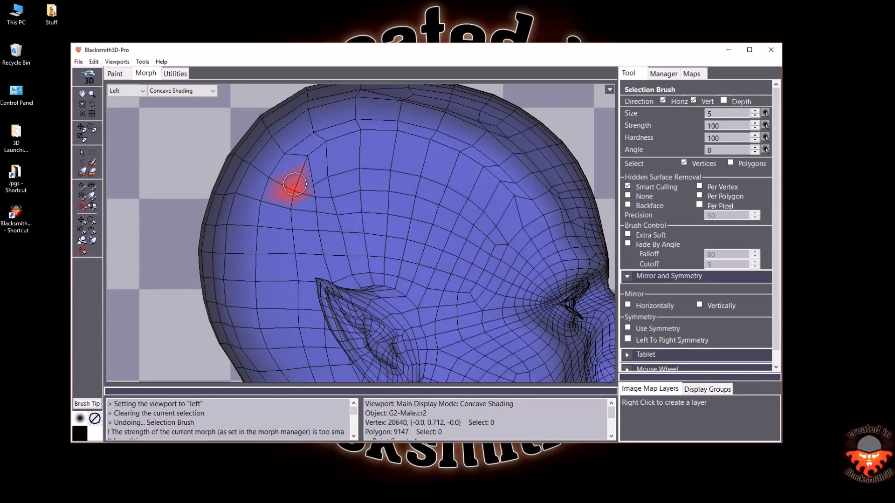
drag(294, 212, 298, 352)
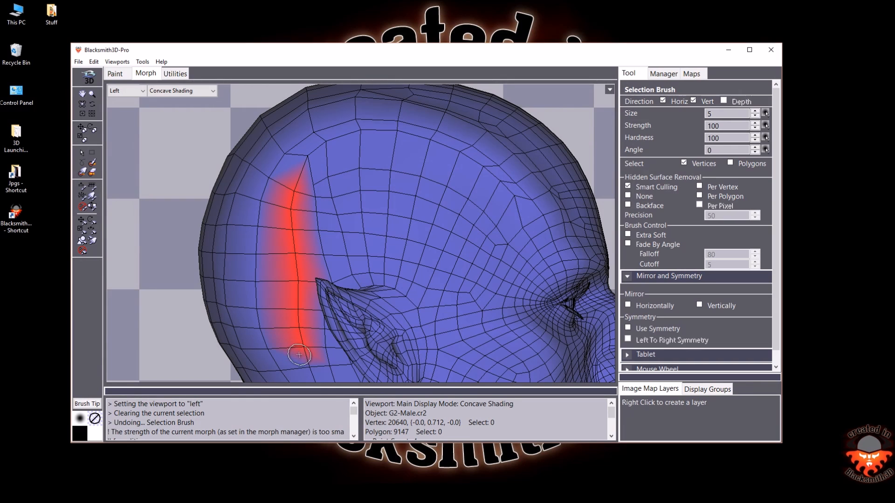
click(82, 221)
drag(289, 257, 176, 242)
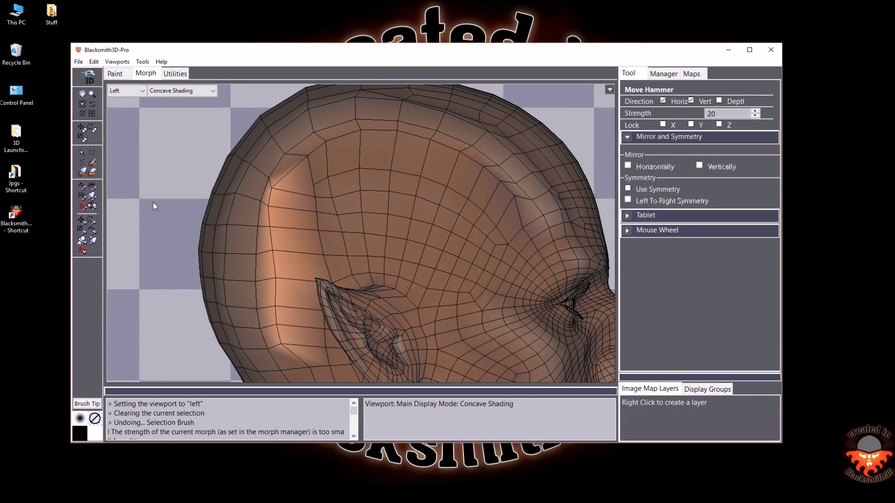
Try selecting the single vertex at the ridge's upper rear corner and nudging it up and forward
click(92, 162)
click(277, 189)
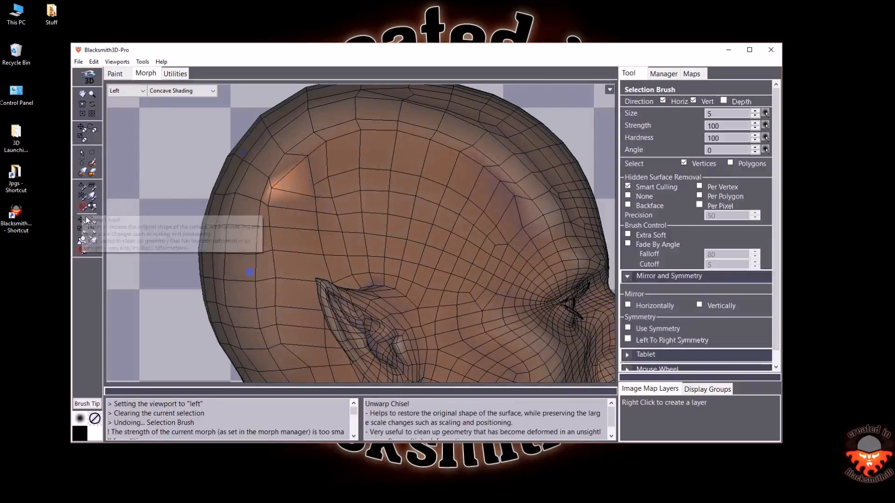
drag(272, 187, 286, 166)
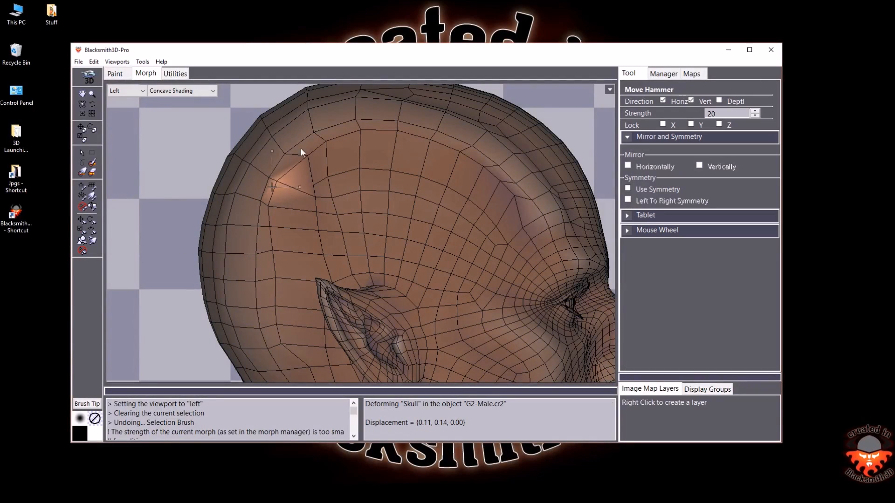
drag(315, 127, 325, 156)
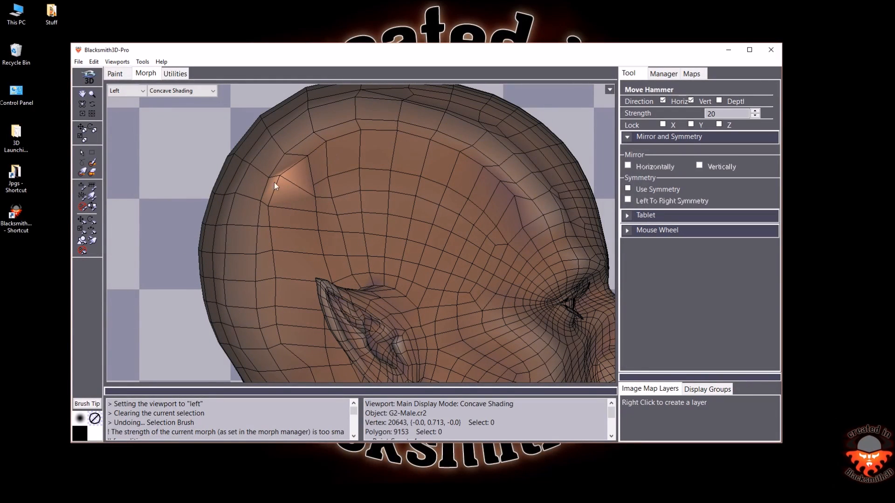
Inspect the ridge at an angle and undo the edits behind the ear back to the selected upper arc
click(92, 103)
mouse_move(466, 194)
mouse_down()
mouse_move(407, 196)
mouse_move(421, 222)
mouse_move(423, 179)
mouse_move(473, 200)
mouse_up()
mouse_move(399, 216)
mouse_down()
mouse_move(457, 219)
mouse_move(386, 222)
mouse_up()
drag(277, 206, 315, 250)
key(ctrl+z)
key(ctrl+z)
key(ctrl+z)
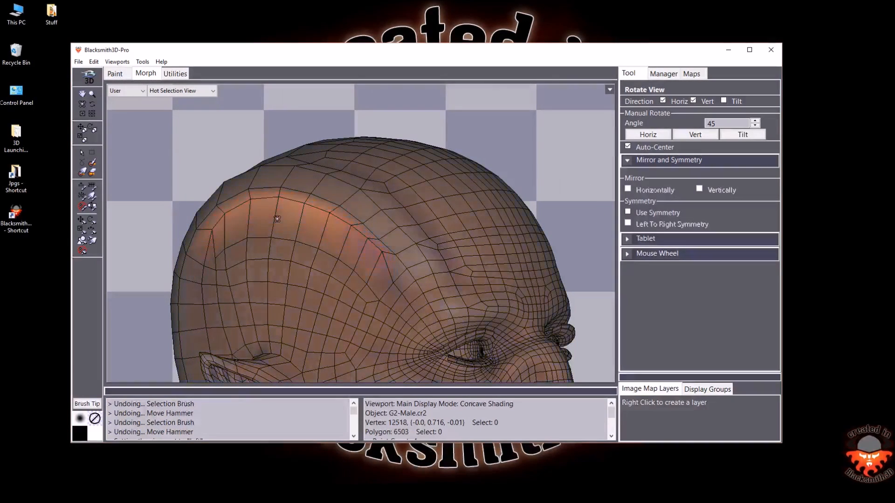
Push the selected upper arc inward toward the centre of the head in the front view with the Move Hammer
drag(336, 252, 292, 247)
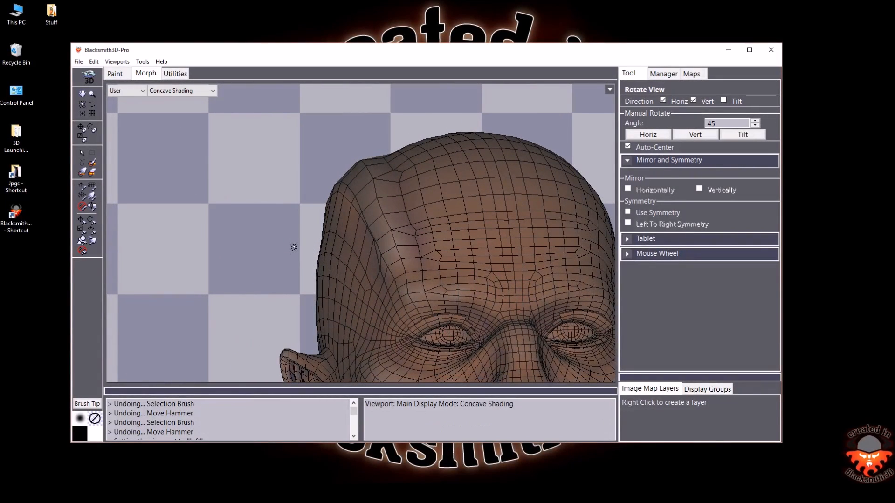
key(f)
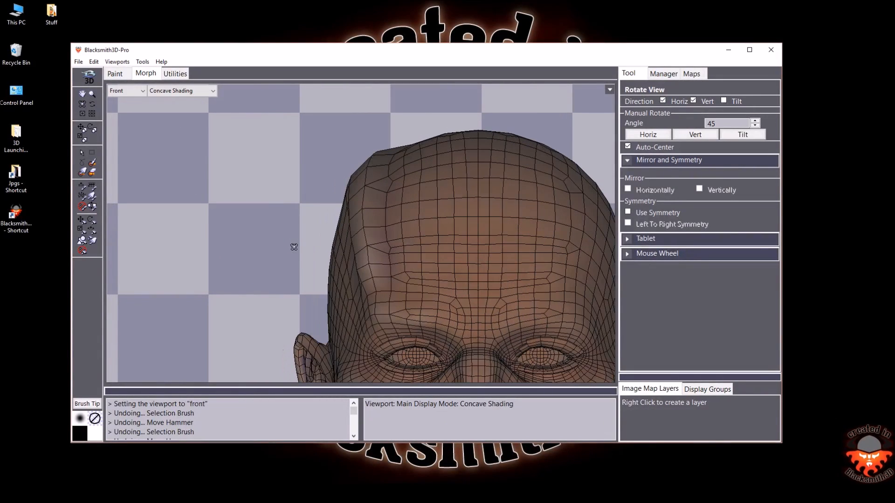
click(82, 219)
drag(342, 209, 346, 210)
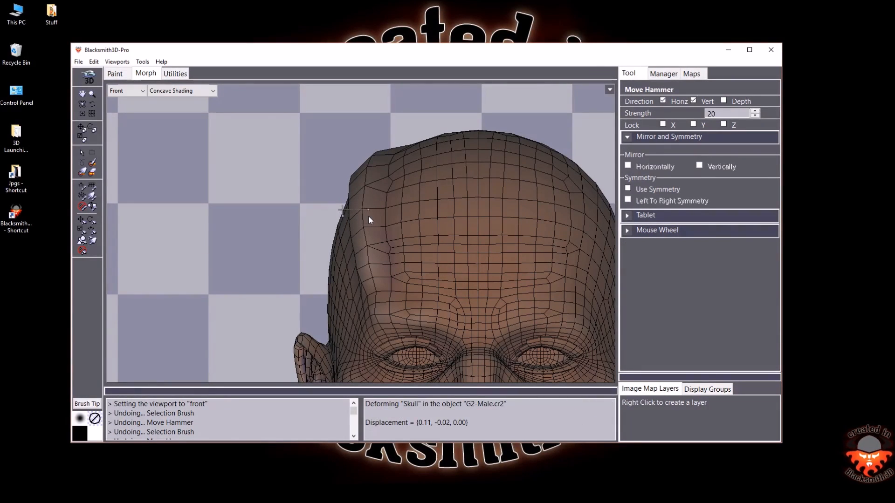
Check the arc from the side and nudge it slightly further inward in the front view with the Move Hammer
click(82, 104)
drag(348, 239, 409, 226)
drag(400, 216, 385, 228)
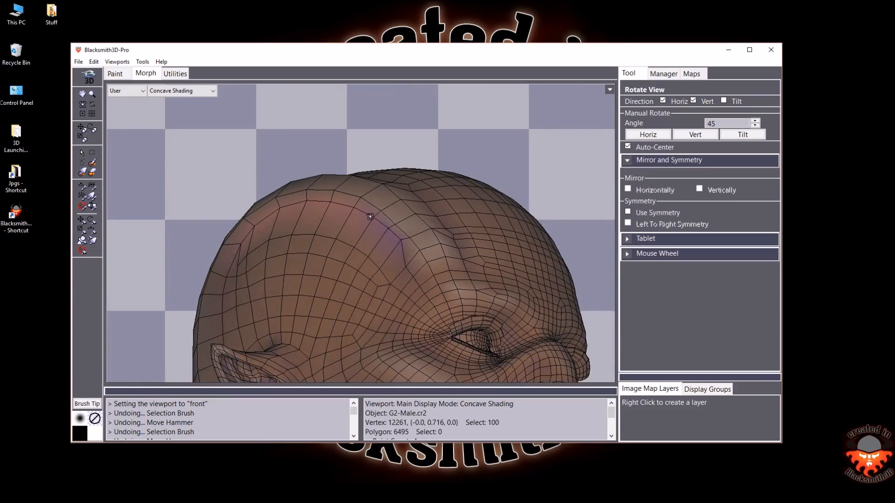
drag(333, 232, 456, 210)
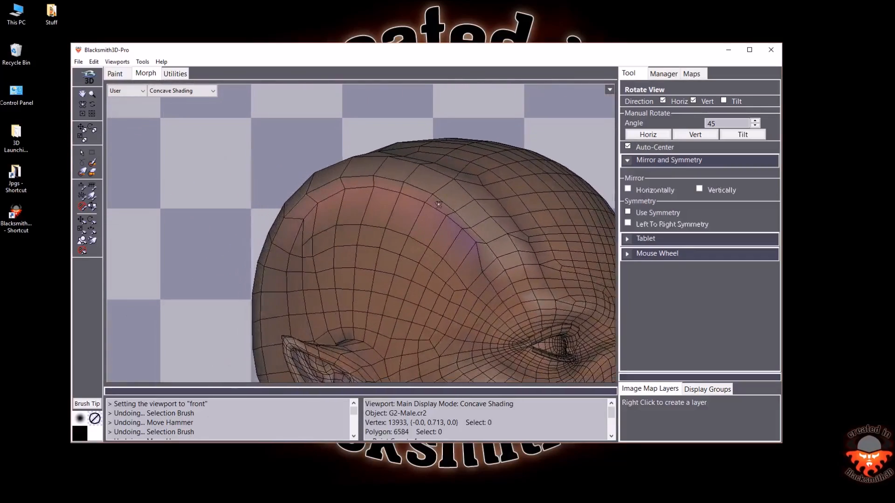
drag(406, 222, 400, 219)
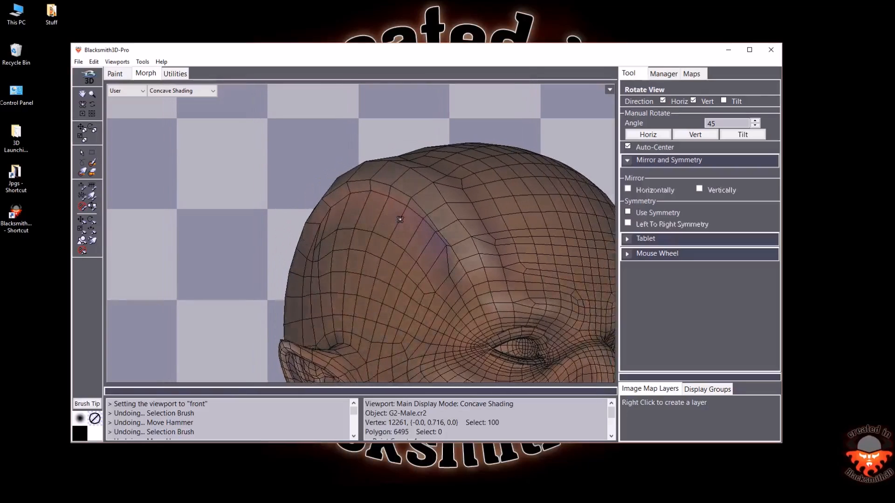
click(82, 220)
drag(371, 238, 384, 241)
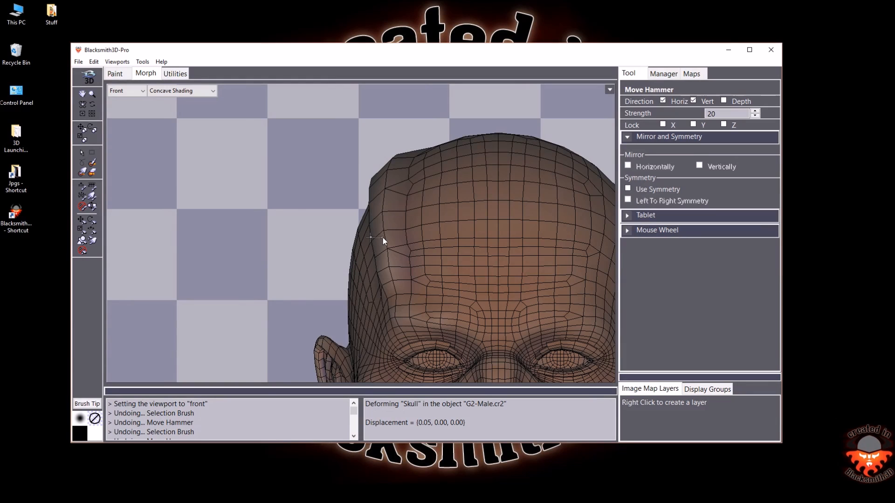
Paint a vertex selection down the ridge's rear inner edge behind the ear and show it in the left view
click(83, 104)
drag(355, 234, 427, 223)
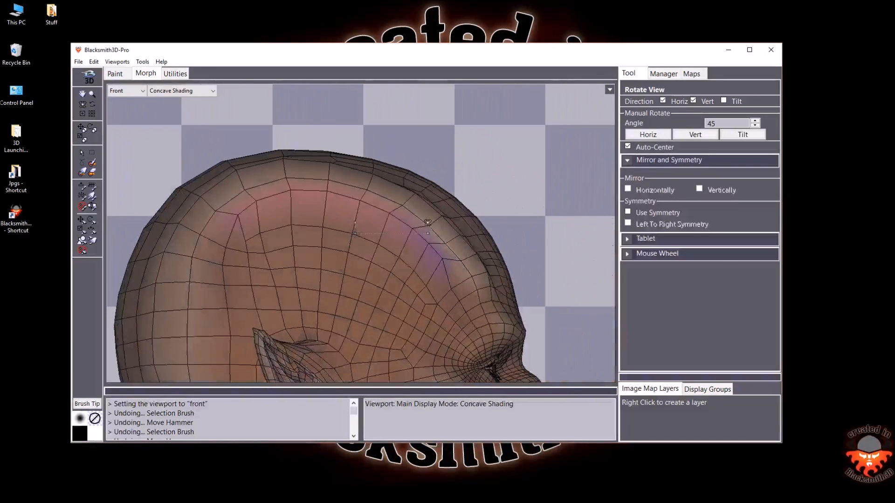
click(82, 93)
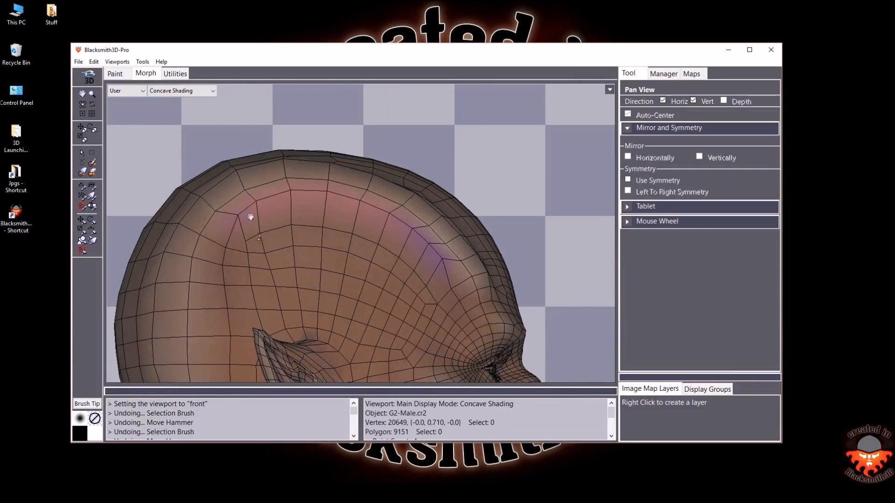
drag(248, 213, 123, 176)
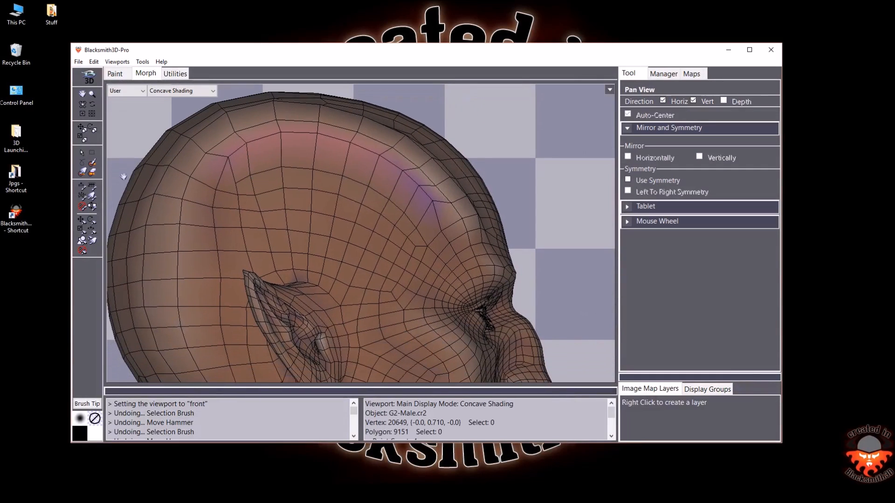
click(93, 173)
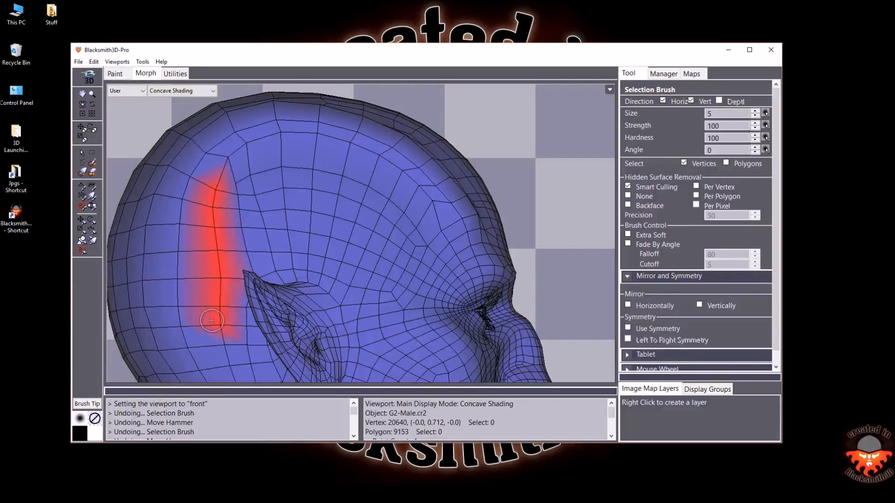
drag(212, 321, 210, 319)
key(f)
key(l)
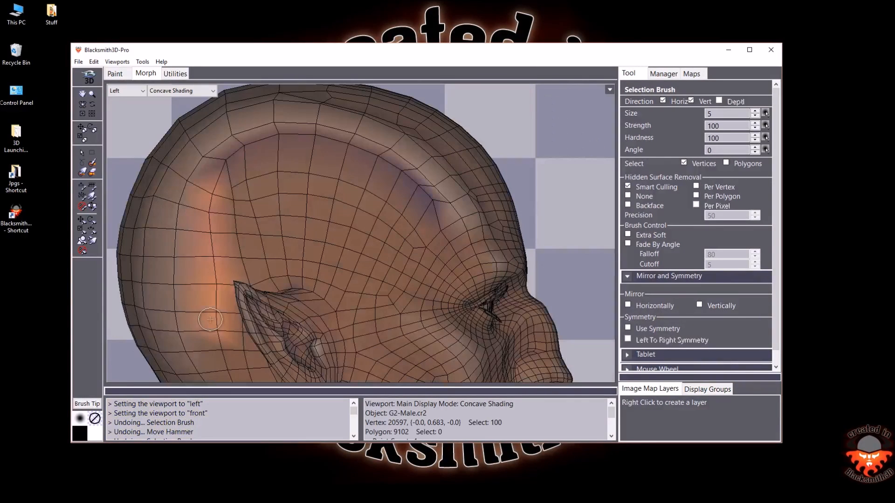
Move the selected strip toward the back of the head in the left view, and push it inward in the back view
click(92, 228)
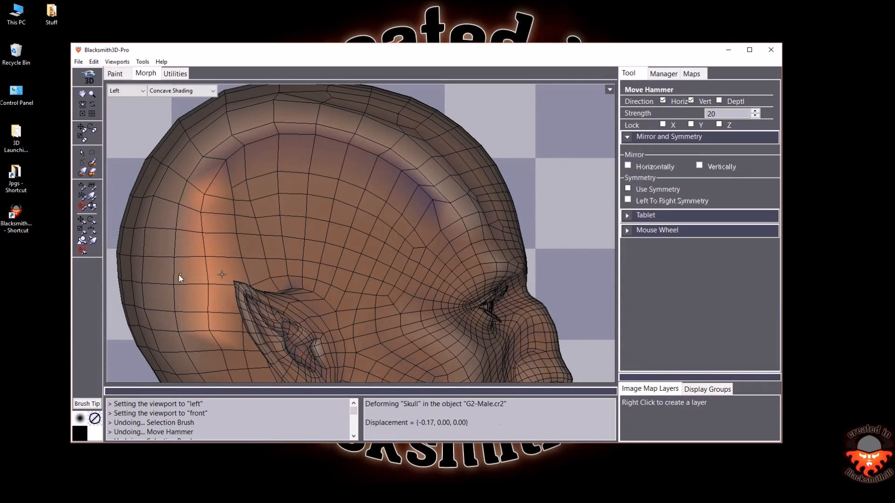
drag(178, 278, 98, 262)
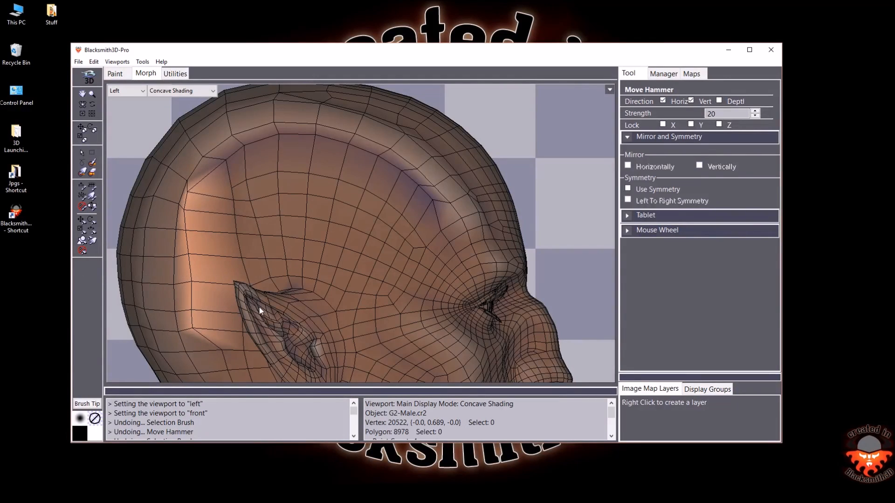
key(f)
key(b)
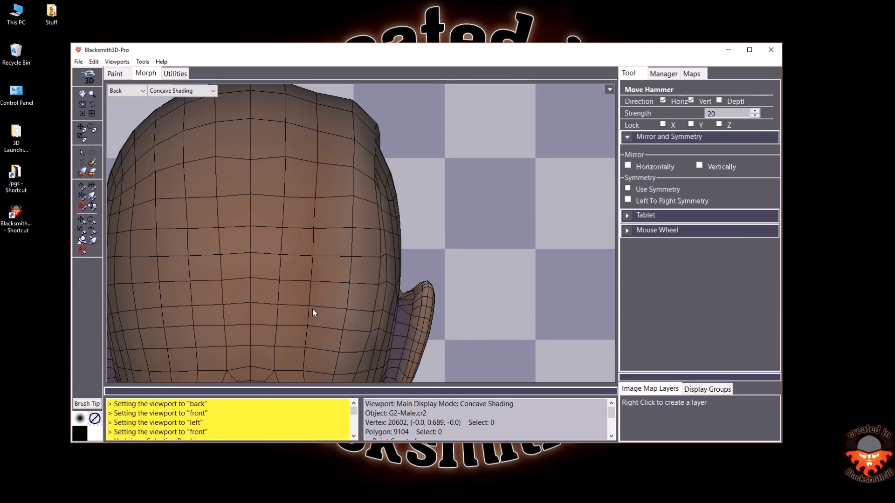
drag(400, 280, 363, 280)
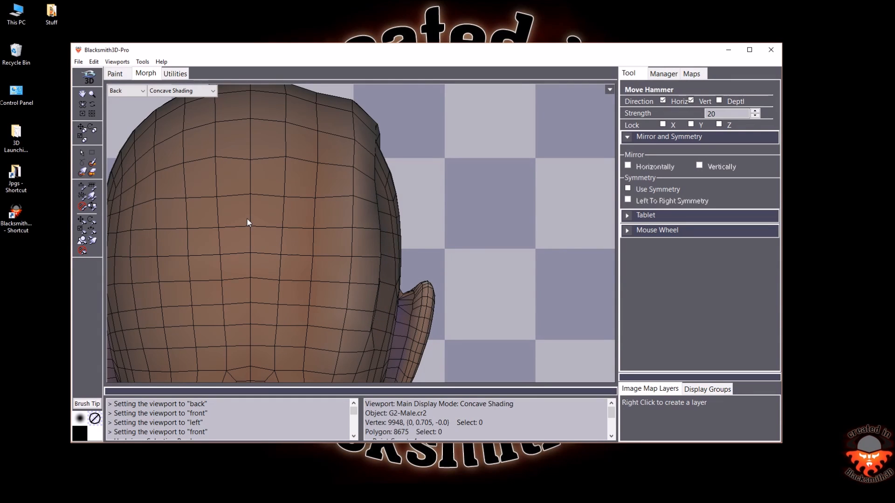
Clear the vertex selection and smooth the mesh above and behind the ear with the Unwarp Chisel, raising its strength to 100
key(l)
key(Escape)
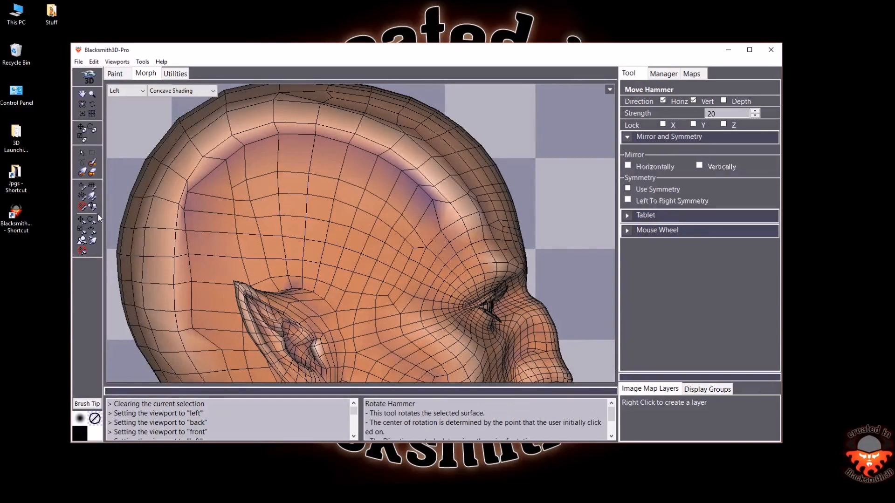
click(82, 206)
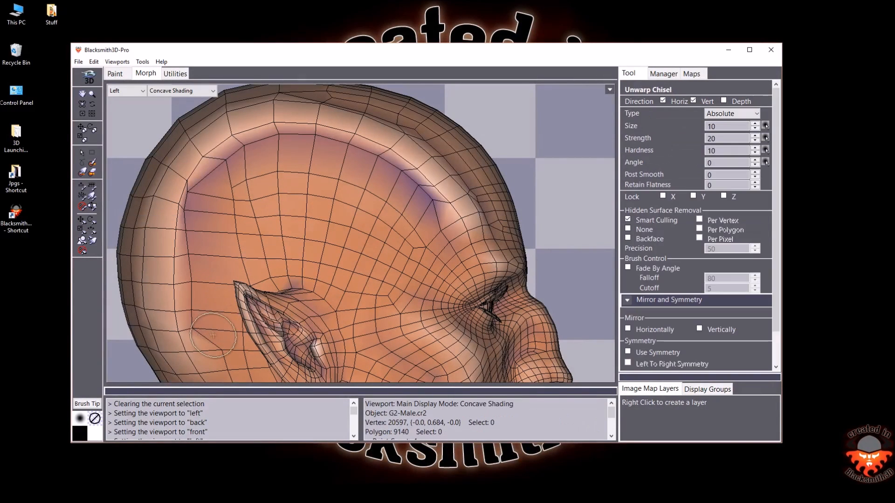
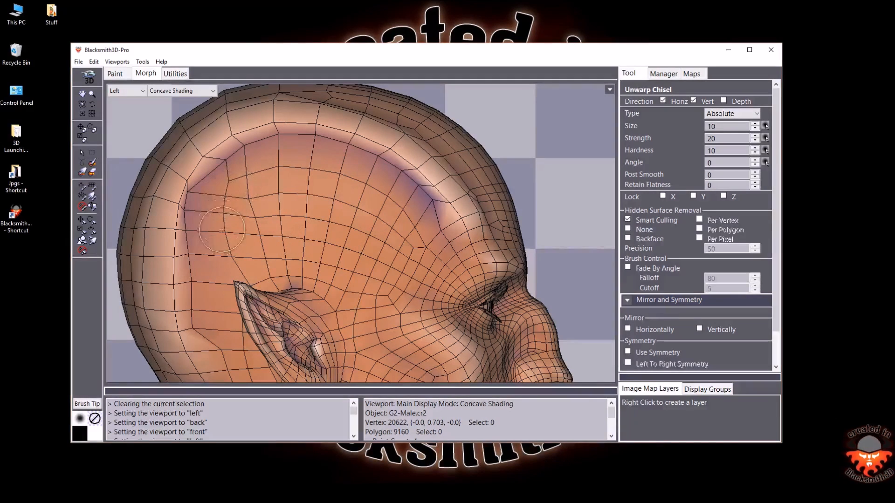
click(92, 104)
drag(259, 264, 177, 237)
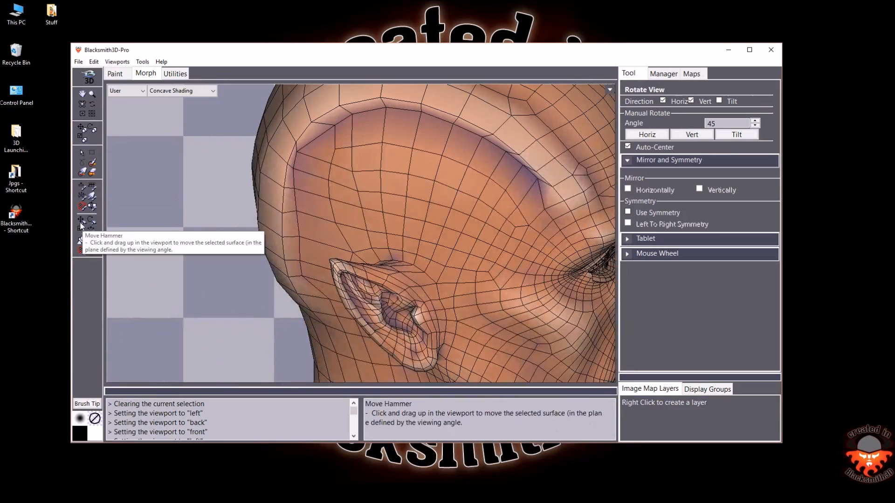
click(83, 206)
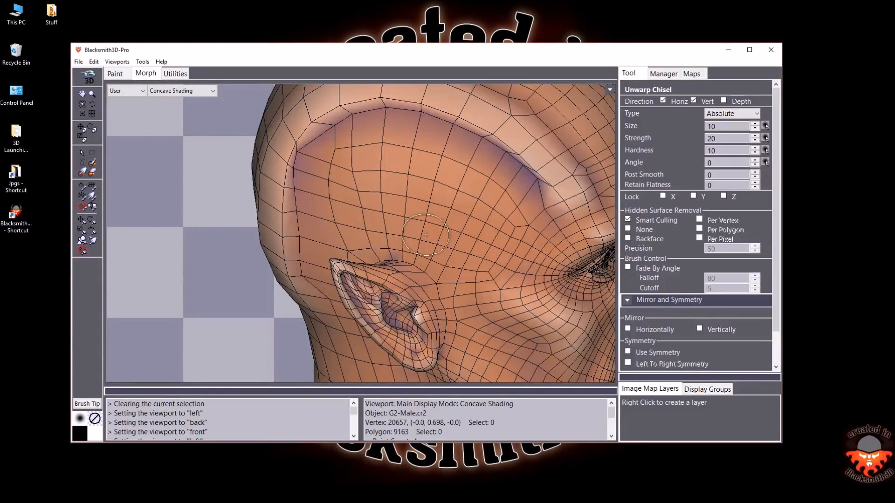
drag(726, 138, 685, 141)
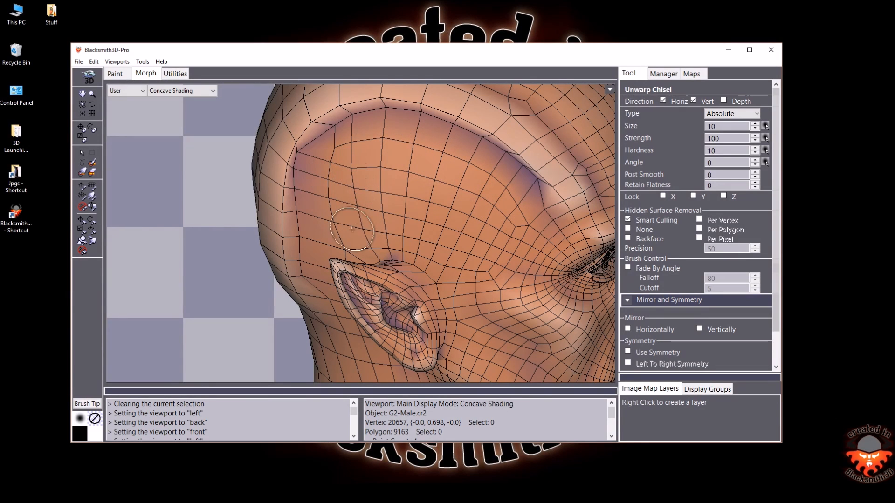
Try smoothing the ridge's rear inner edge above the ear with the Unwarp Chisel, and undo the stroke
click(82, 104)
drag(419, 291, 271, 242)
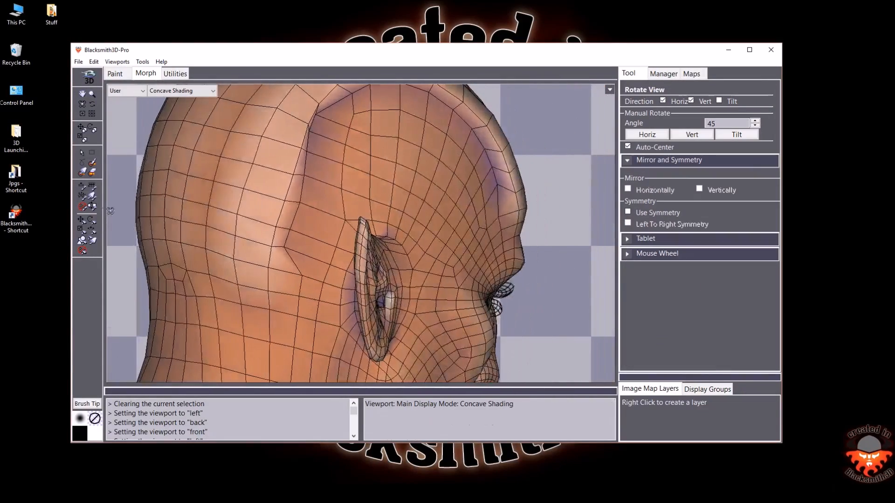
click(84, 208)
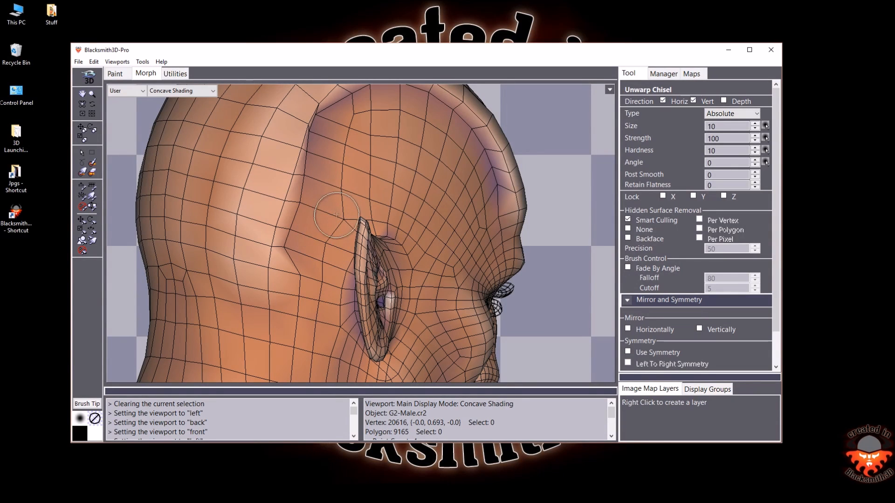
key(ctrl+z)
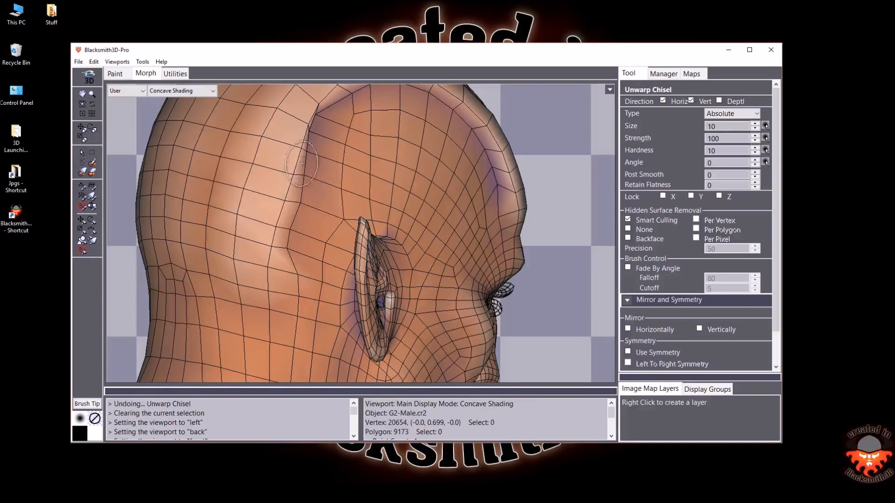
Set the Unwarp Chisel's strength to 20 and soften the upper rear corner of the ridge's inner edge
click(713, 139)
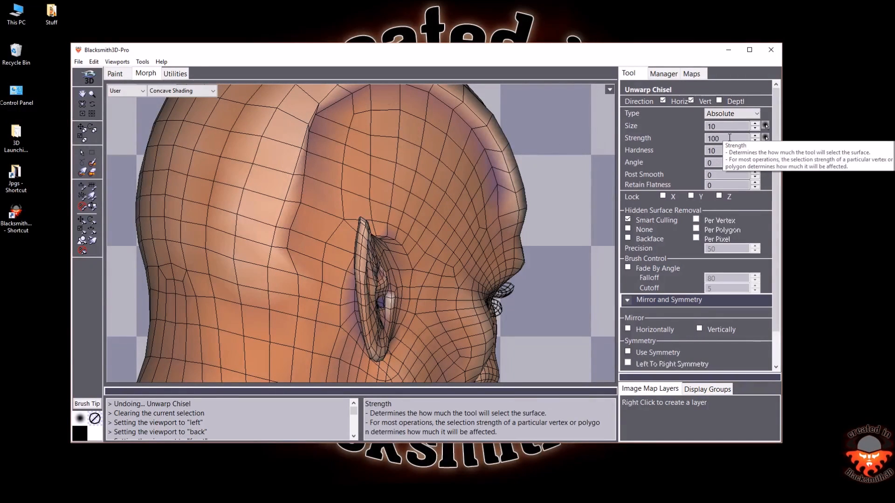
text(20)
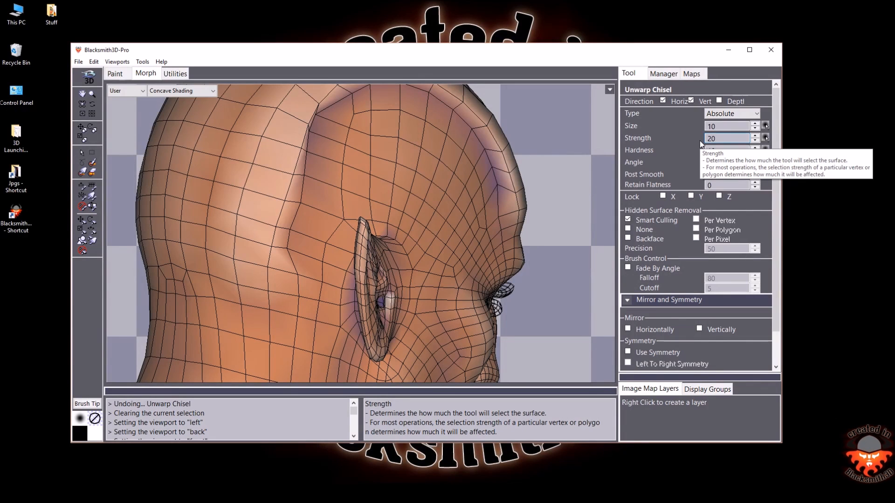
key(Tab)
click(82, 104)
drag(347, 154, 319, 153)
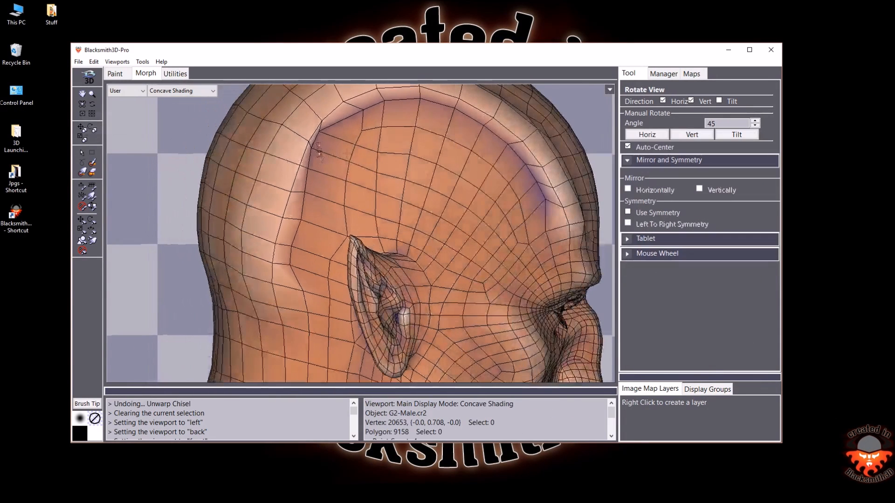
click(83, 207)
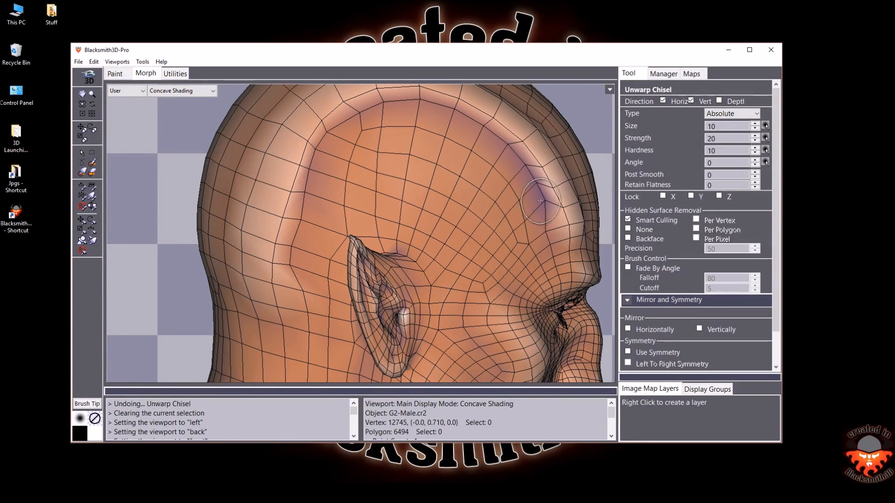
Smooth the ridge's inner edge above the ear and its lower rear end behind the ear with the Unwarp Chisel
click(82, 103)
drag(392, 229, 448, 230)
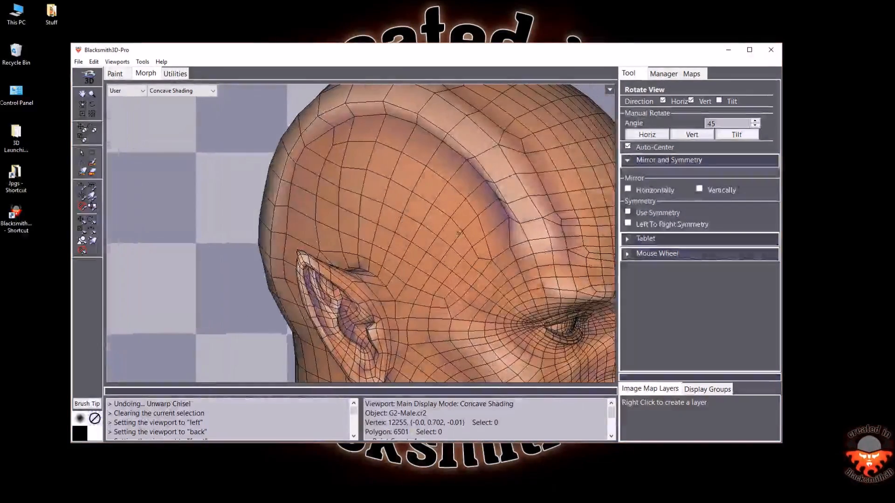
click(83, 206)
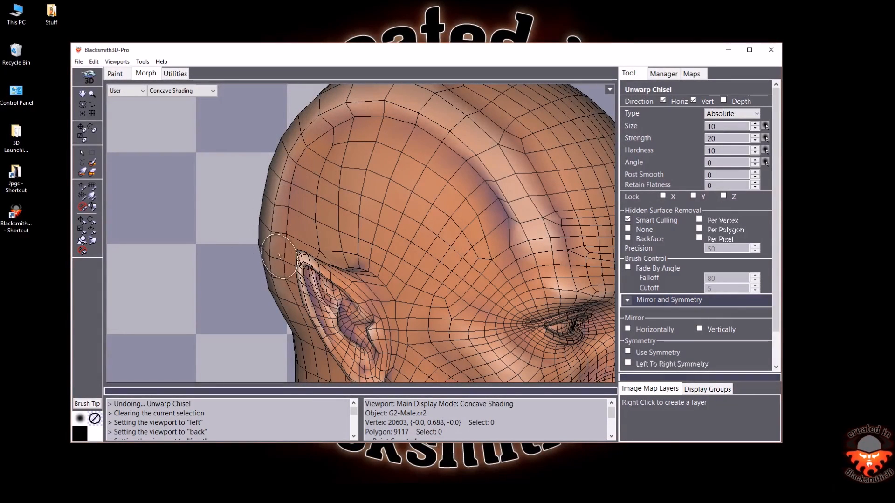
click(83, 104)
drag(319, 234, 325, 264)
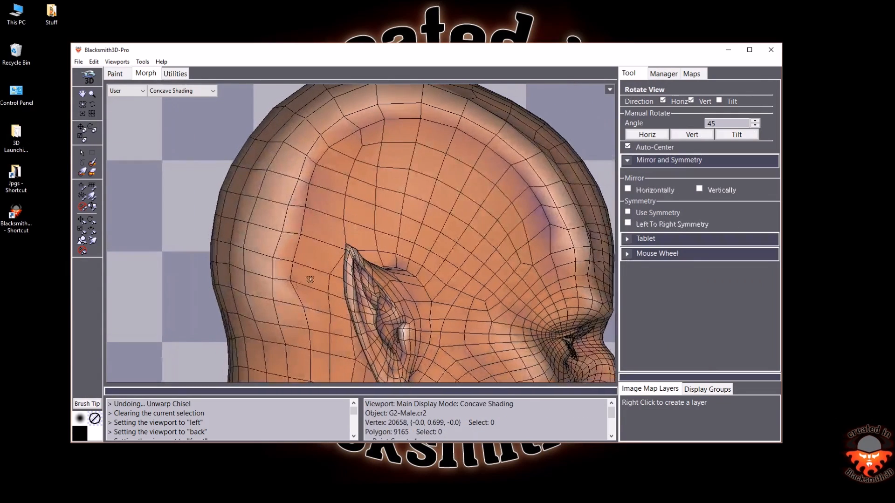
click(83, 206)
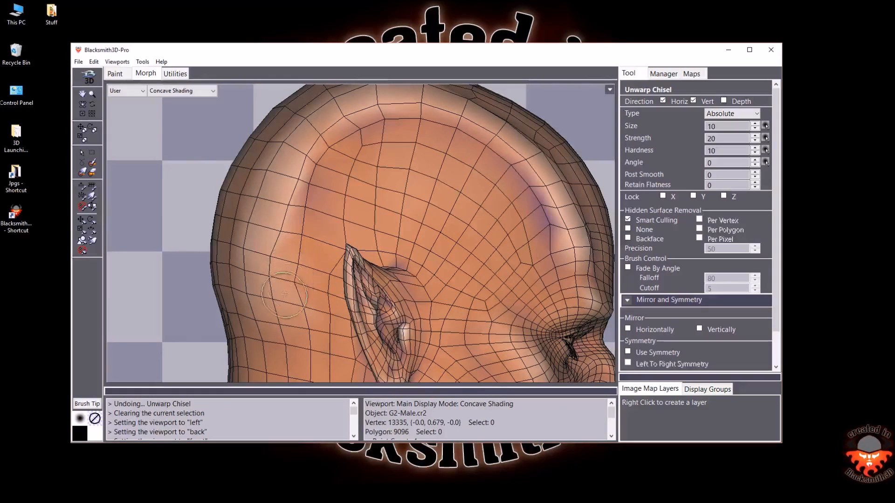
Deepen the groove along the ridge's inner edge from behind the ear to the temple with the Bulge Chisel at strength 20
click(92, 104)
drag(308, 252, 347, 250)
drag(328, 255, 341, 239)
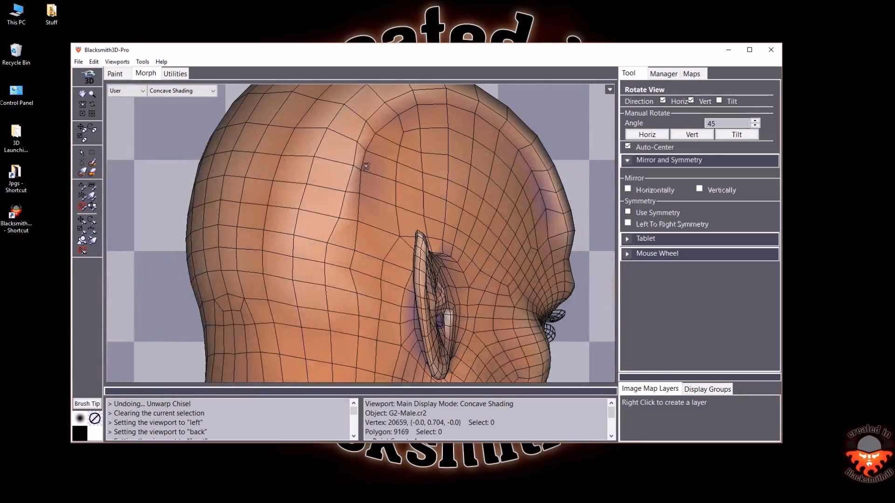
drag(376, 182, 390, 166)
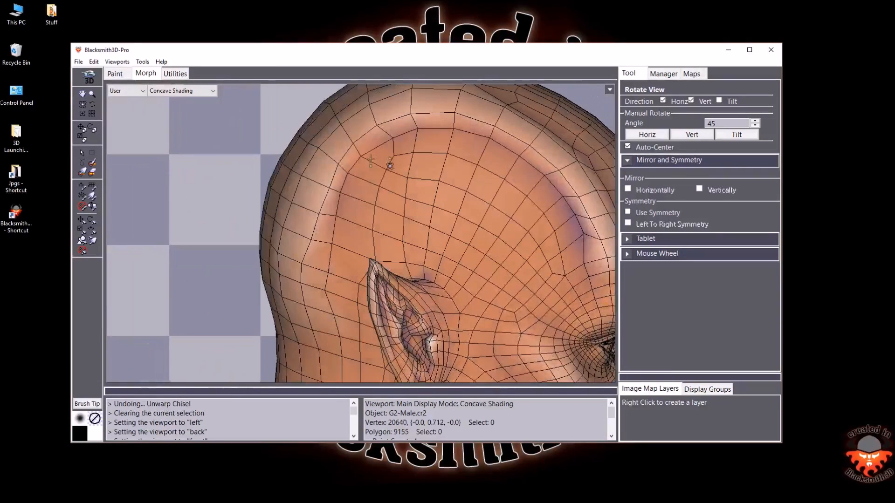
click(82, 185)
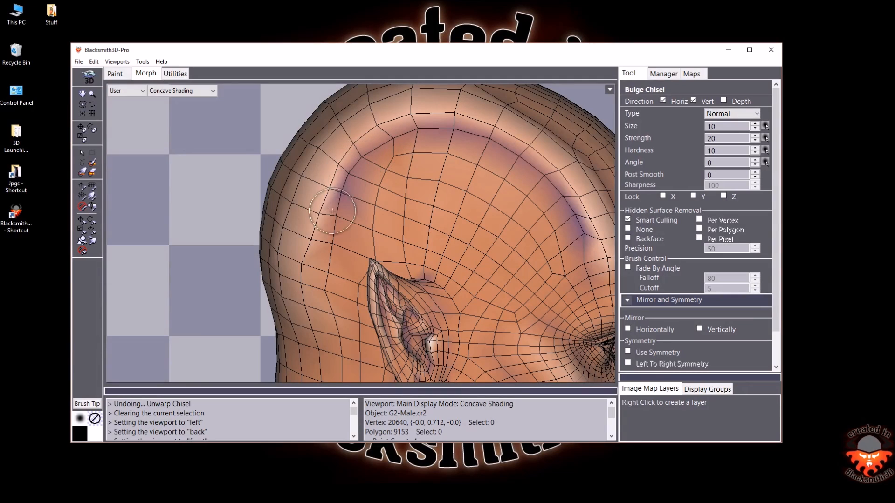
Even out the deepened groove with the Unwarp Chisel, lowering its strength to 10, and smooth the side of the head
click(82, 206)
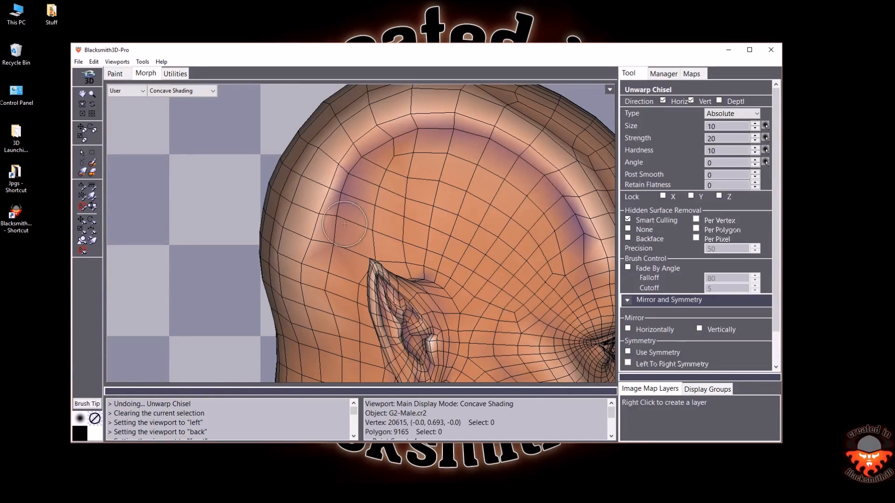
drag(722, 138, 652, 135)
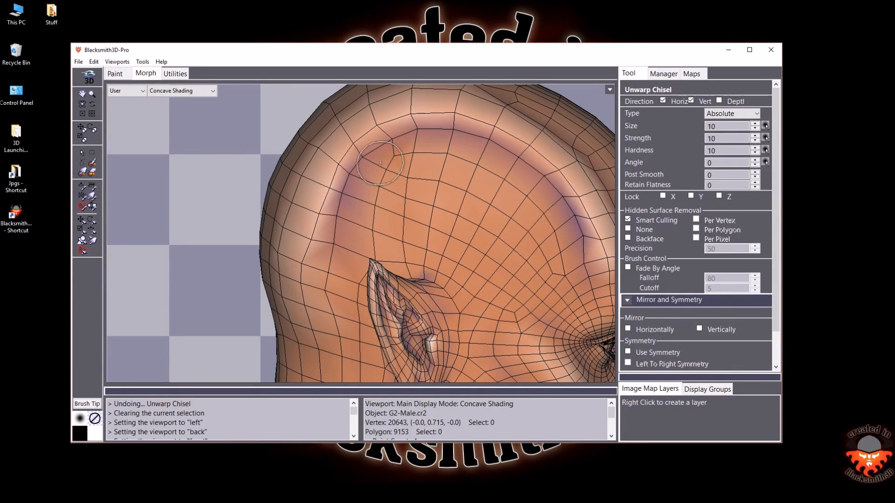
click(82, 104)
drag(411, 203, 350, 187)
drag(435, 127, 327, 205)
drag(371, 291, 396, 276)
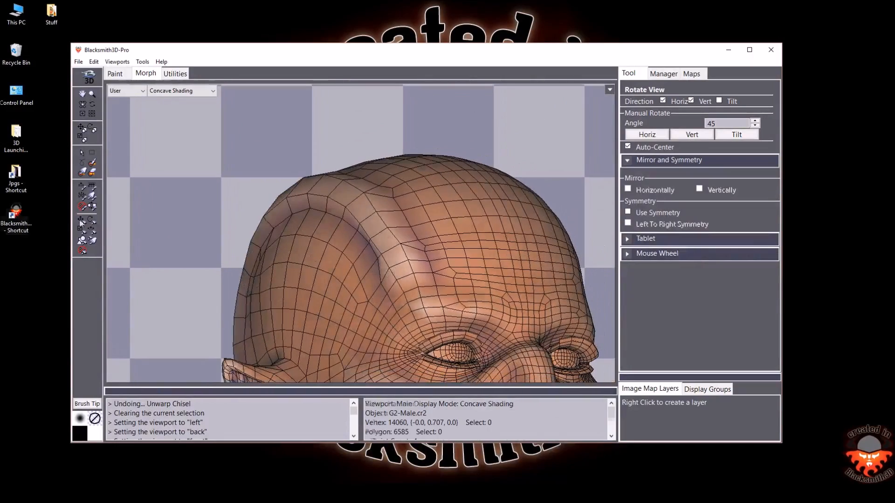
click(82, 207)
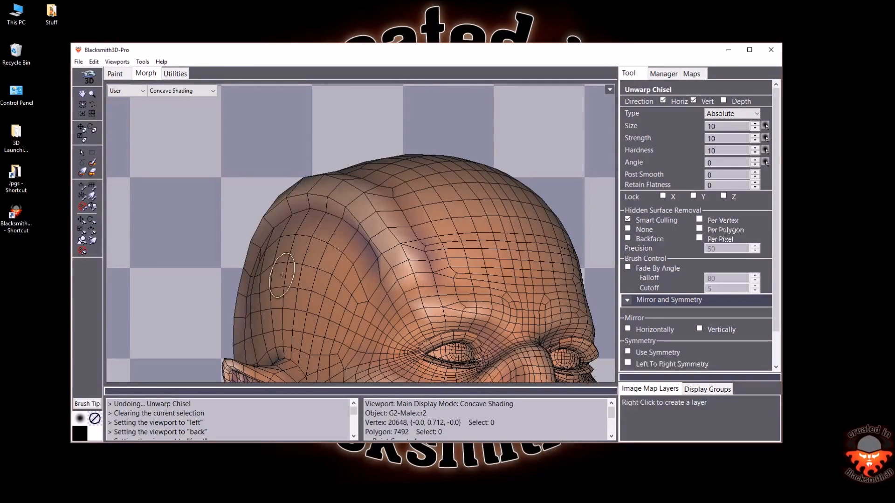
Show the head centred in the front view and set the Skull morph's strength to 0
key(f)
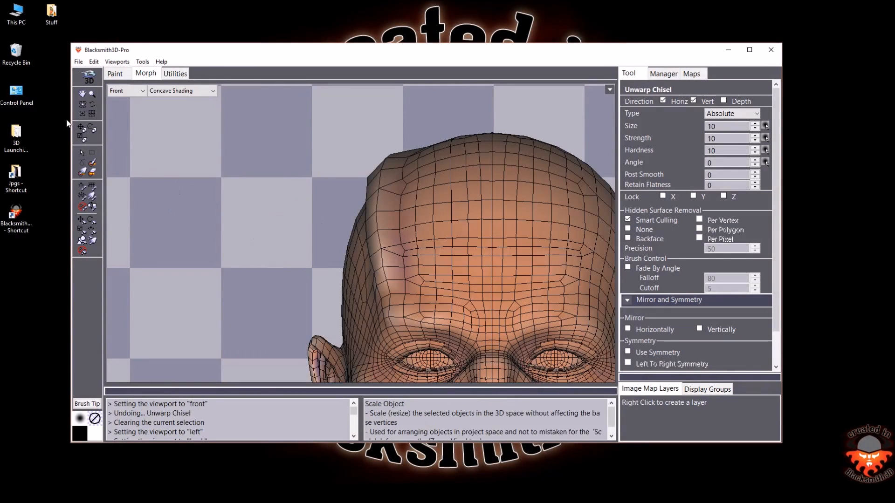
click(82, 94)
drag(457, 230, 420, 198)
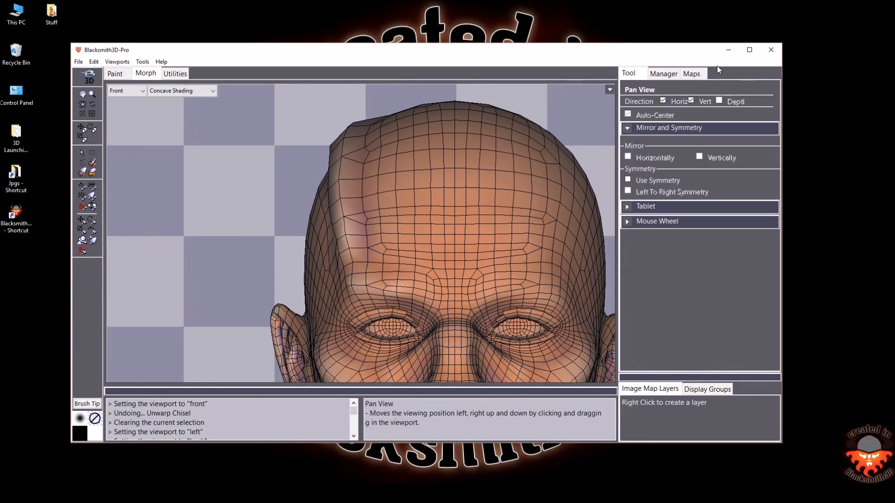
click(664, 73)
double_click(648, 271)
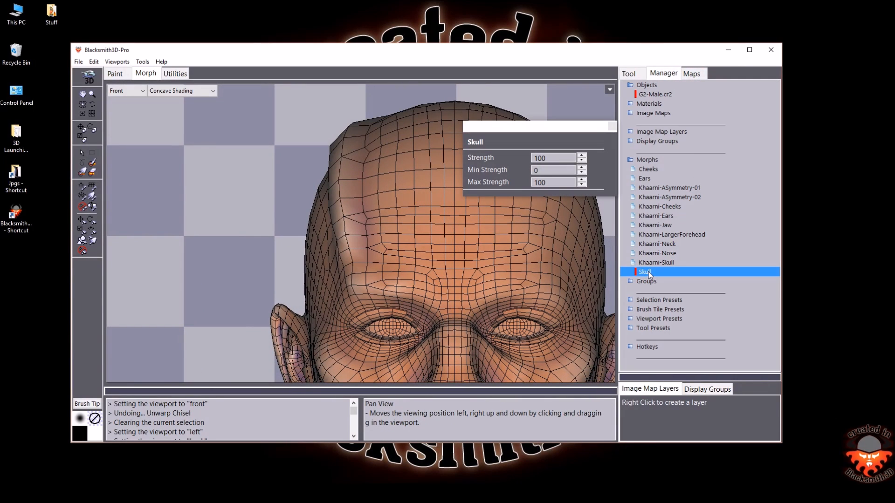
text(0)
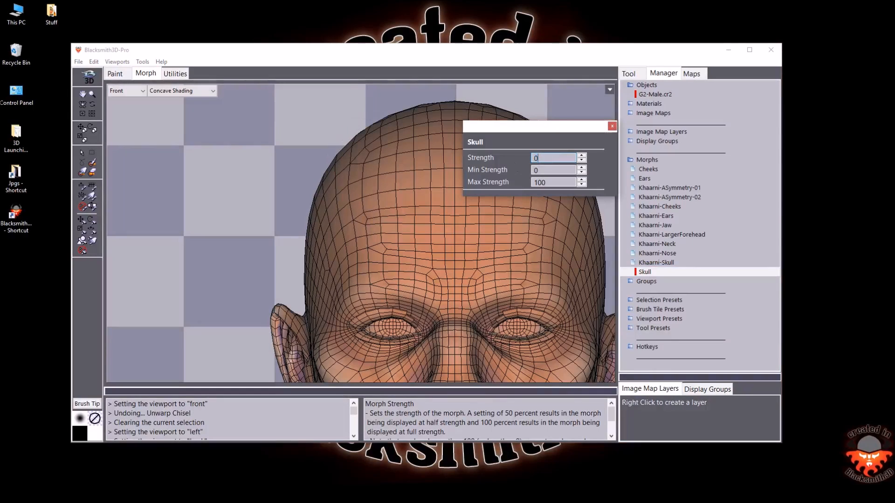
Set the Khaarni-Skull morph's strength to 100 and examine its brow and skull ridges from several angles
double_click(662, 263)
text(100)
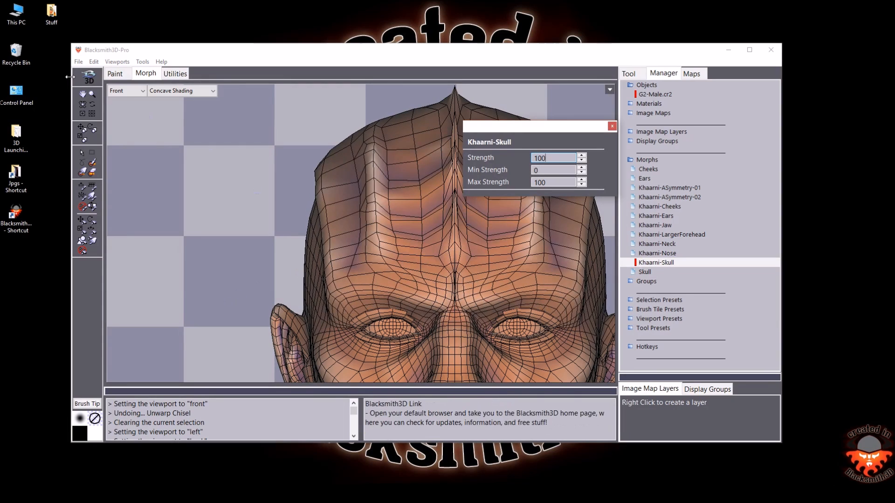
click(82, 104)
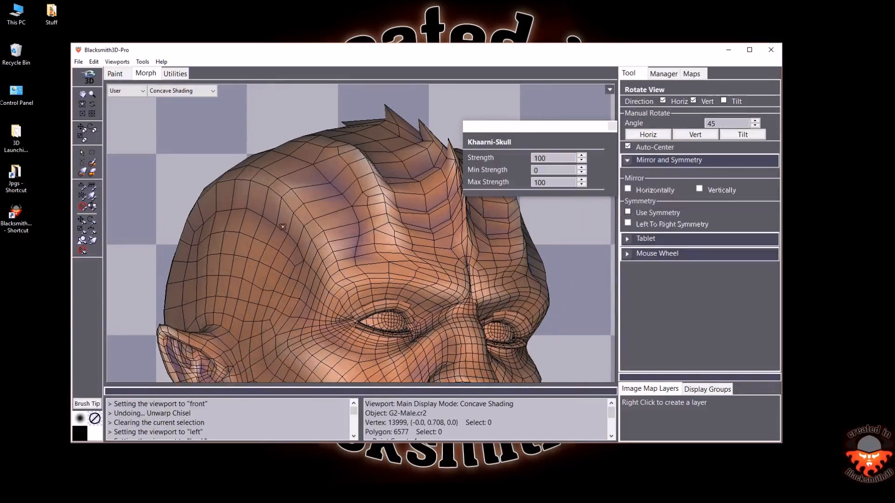
drag(281, 232, 350, 216)
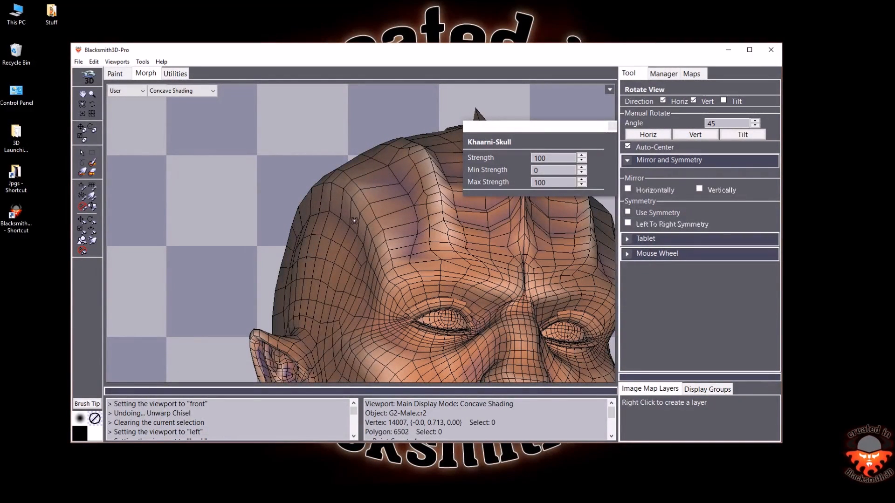
drag(352, 211, 387, 269)
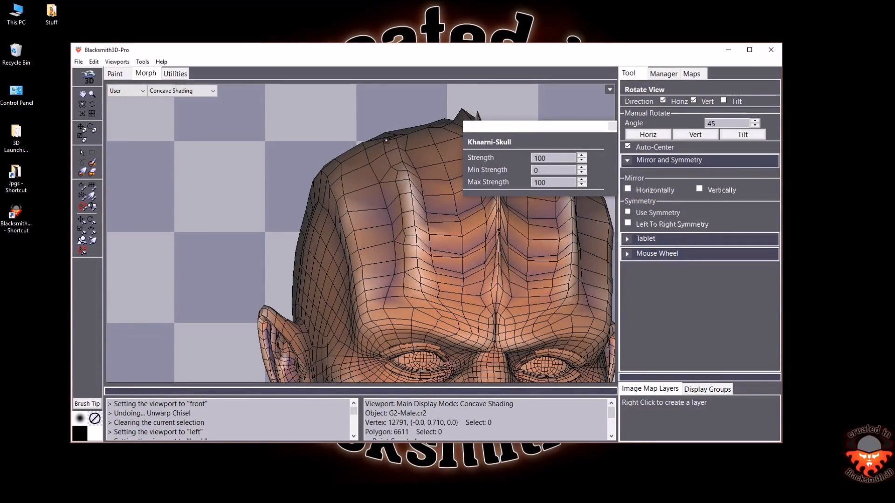
drag(366, 105, 443, 196)
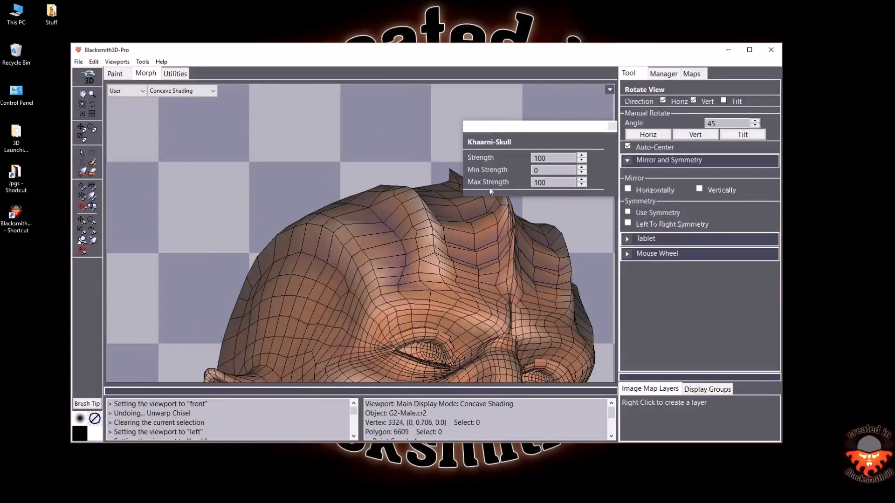
drag(485, 255, 363, 258)
Set the Khaarni-Skull morph's strength to 0 and the Skull morph's strength to 100
click(664, 75)
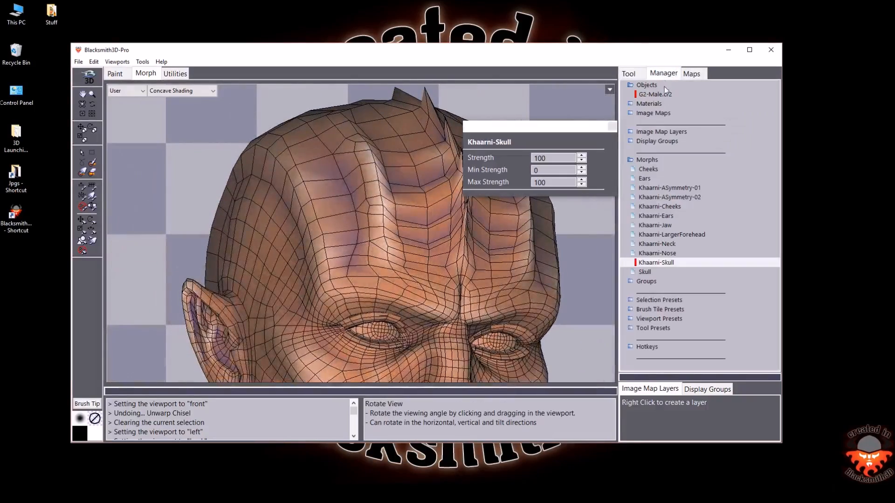
click(649, 264)
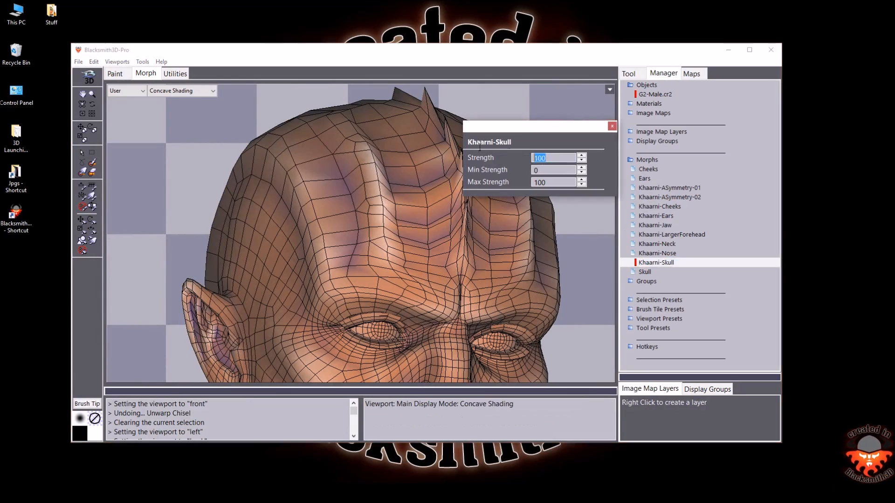
text(0)
click(648, 273)
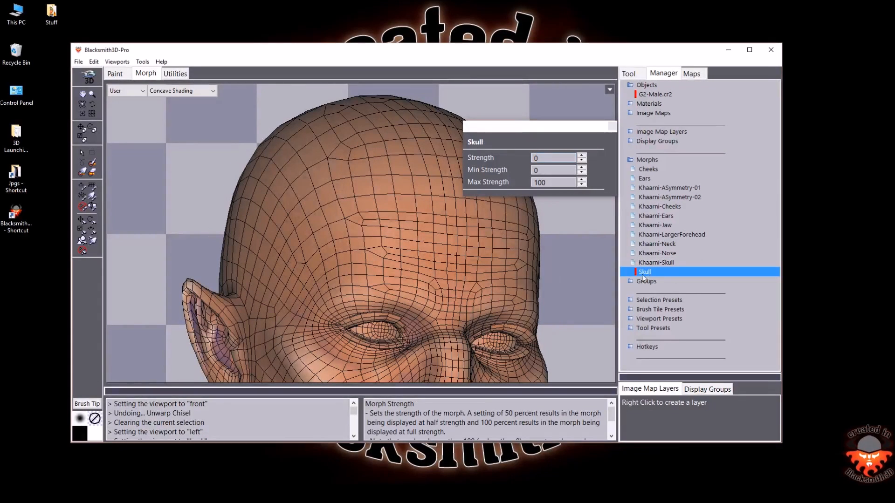
text(100)
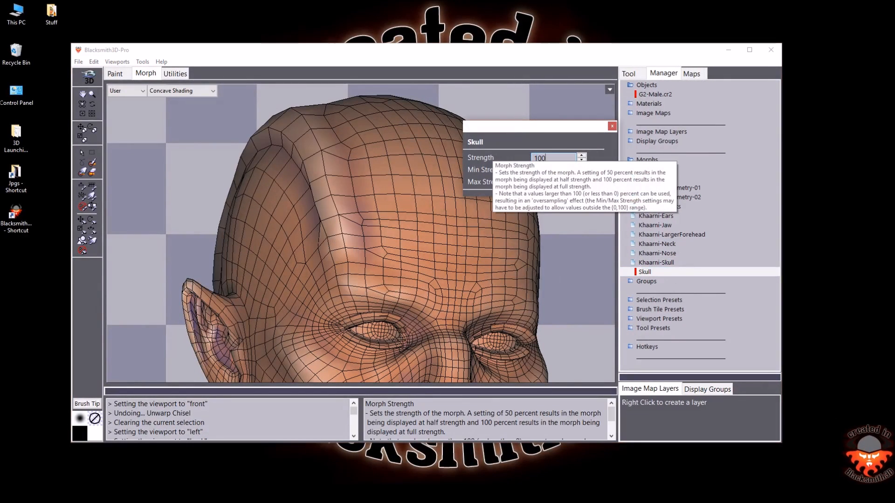
click(611, 127)
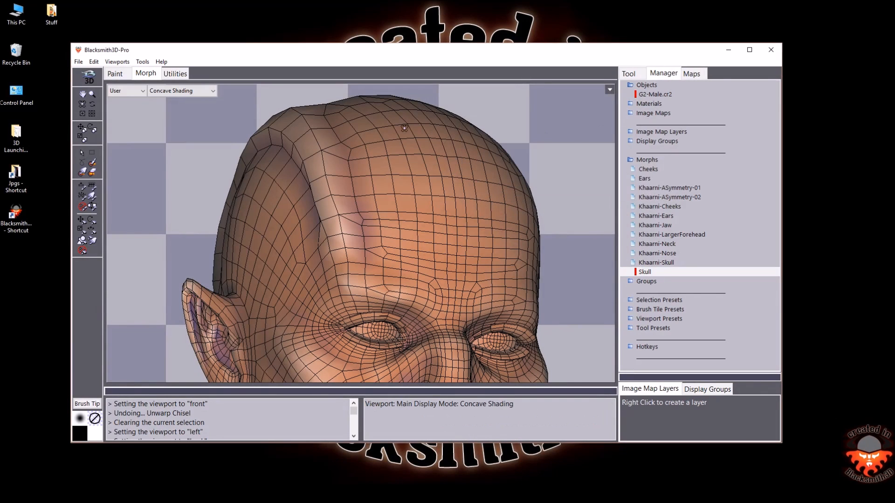
Return to the front view and set Khaarni-Skull's strength to 100 for comparison with the Skull morph
drag(429, 152, 415, 174)
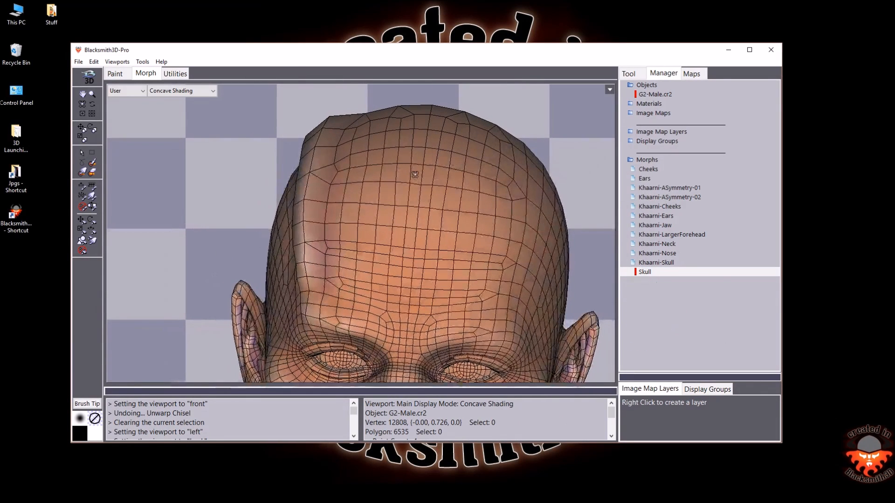
key(f)
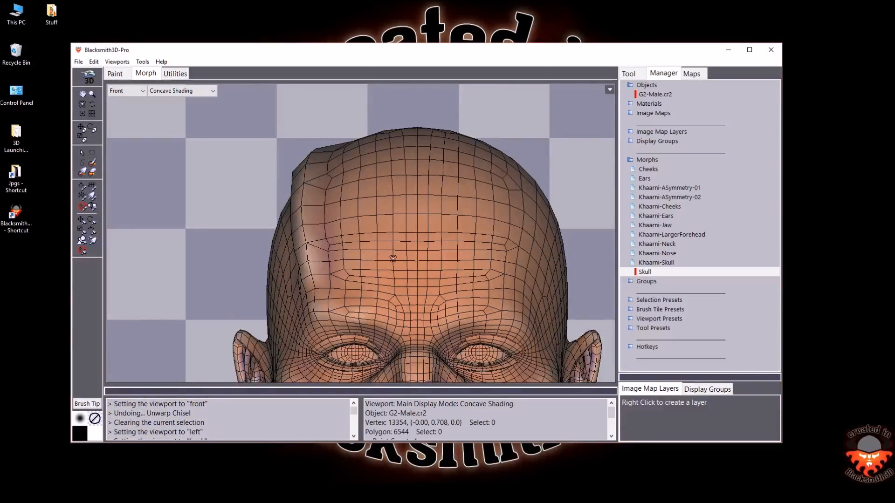
click(656, 263)
click(553, 158)
text(100)
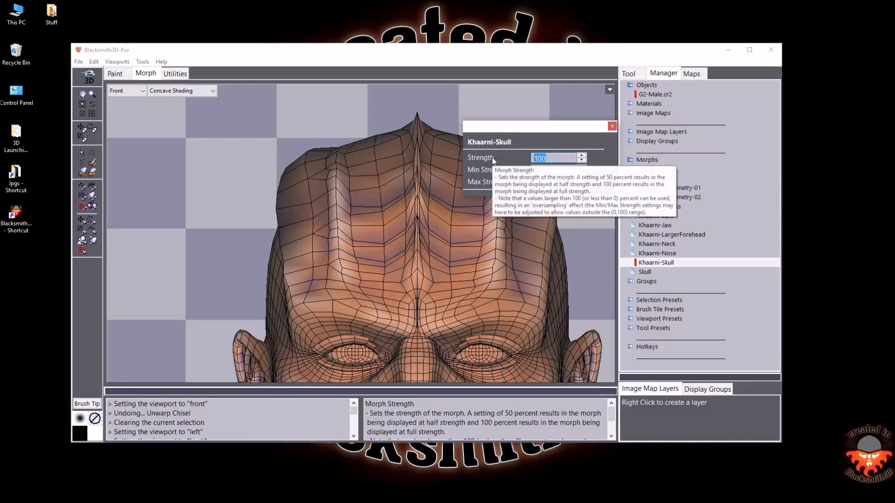
Set the Khaarni-Skull morph's strength to 0 and make Skull the active morph for sculpting with the Bulge Chisel
double_click(559, 158)
text(0)
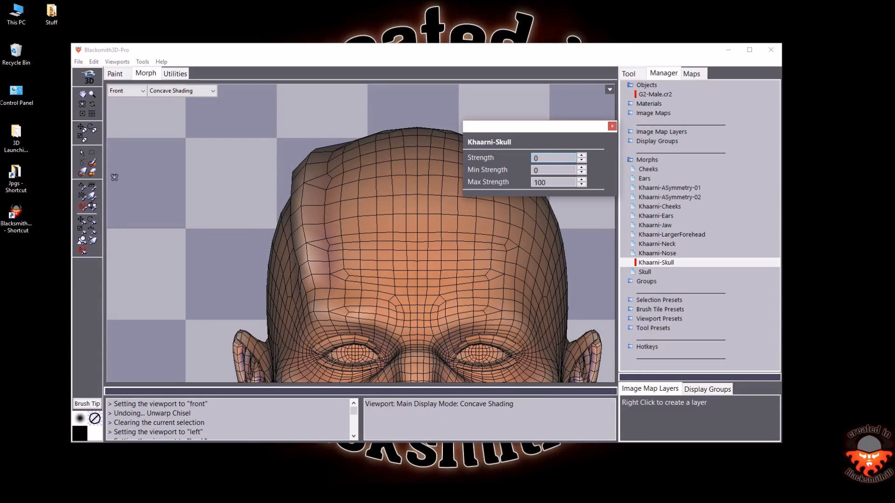
click(82, 186)
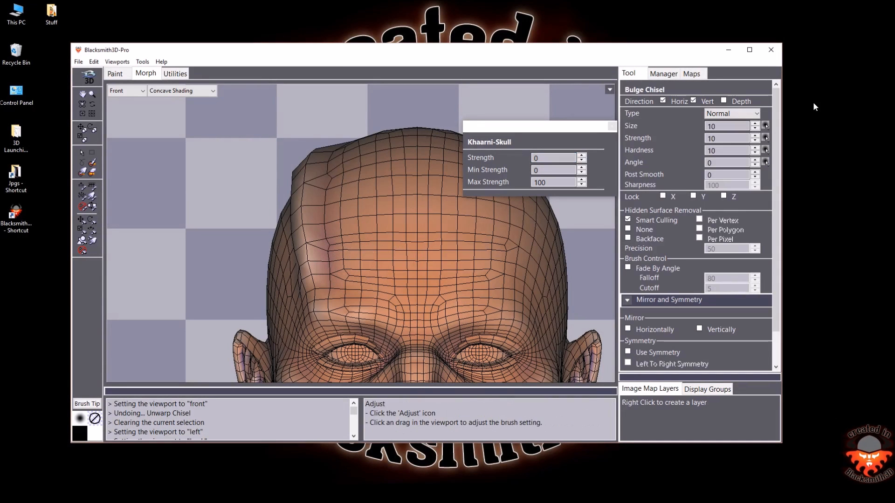
click(359, 279)
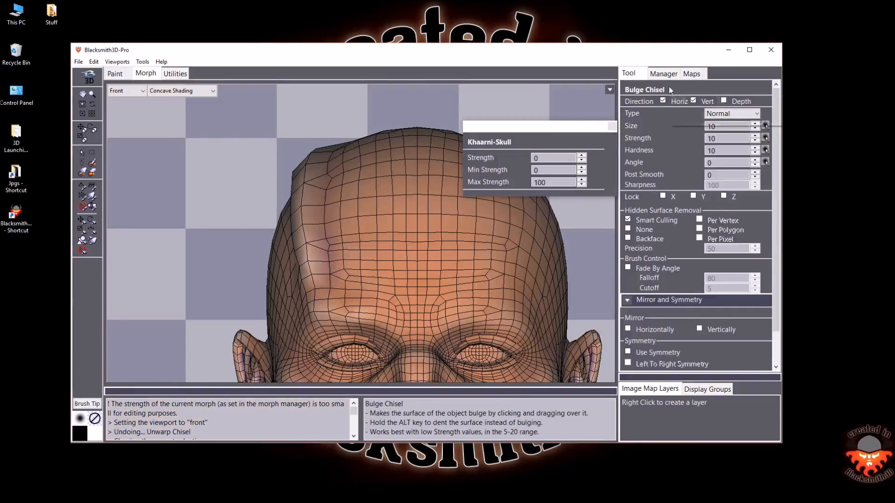
click(644, 272)
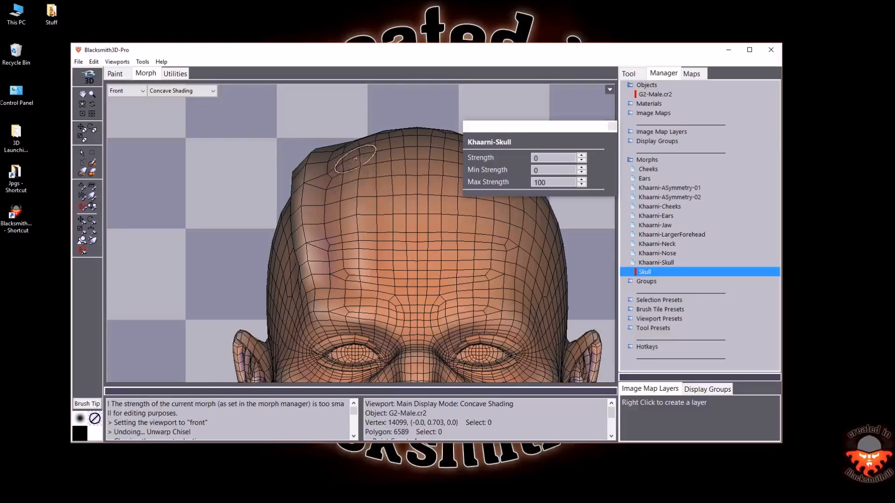
Raise a second ridge along the right side of the character's forehead and over the crown with the Bulge Chisel at size 10
mouse_move(359, 219)
mouse_down()
mouse_move(360, 276)
mouse_move(358, 162)
mouse_move(359, 290)
mouse_move(354, 163)
mouse_up()
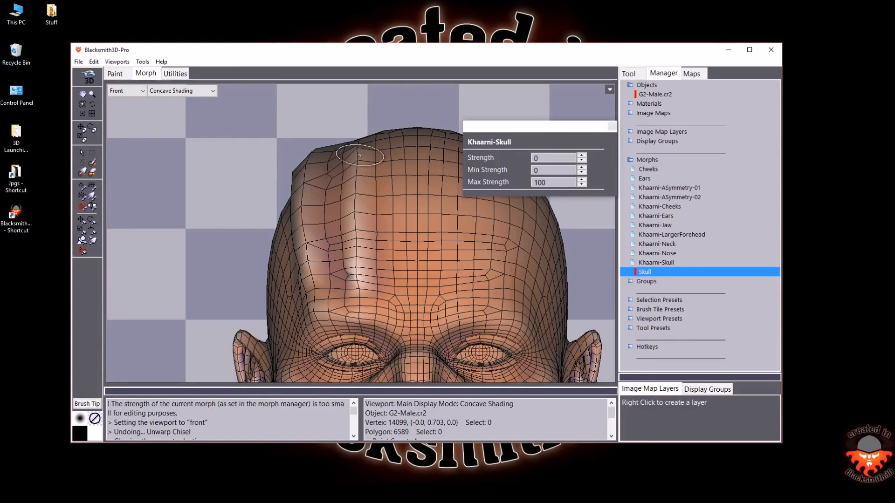
click(82, 104)
drag(318, 136, 327, 193)
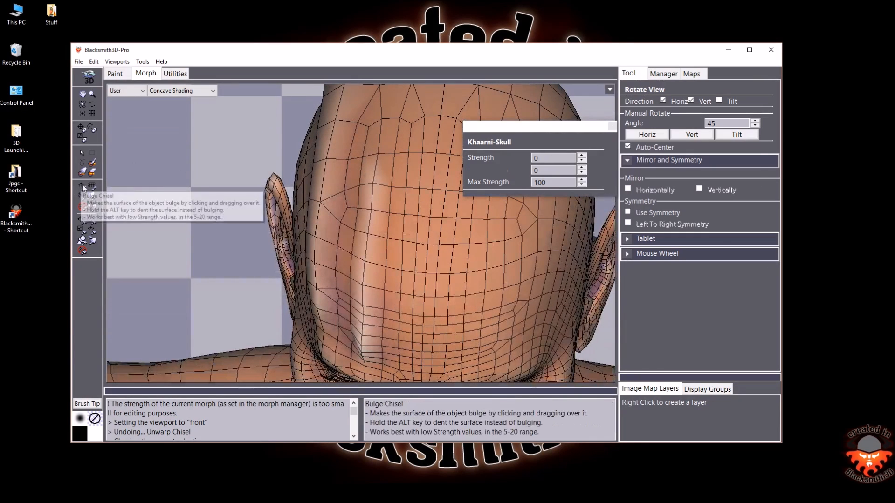
click(82, 195)
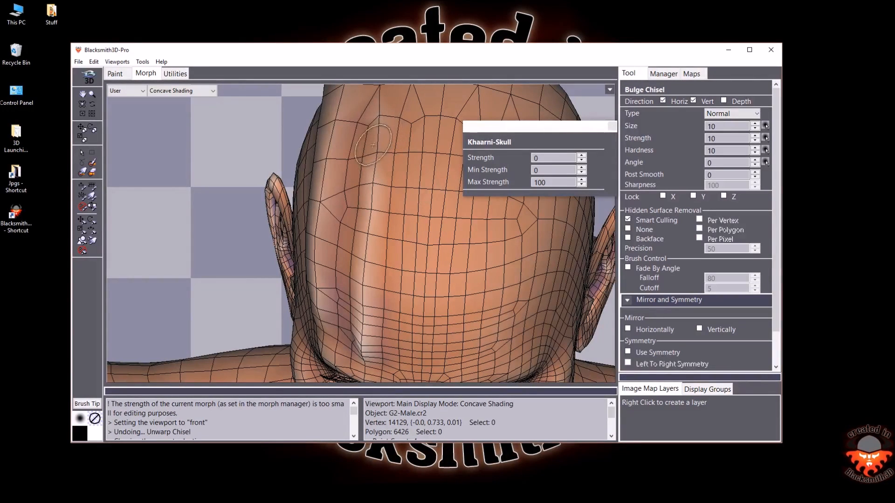
Select the strip beside the new ridge with a size 5 Selection Brush and move it toward the ridge with the Move Hammer
click(99, 110)
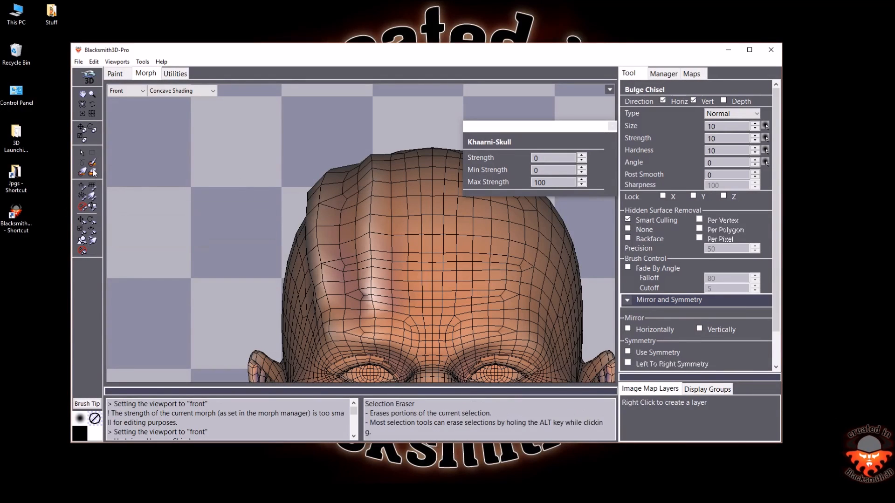
drag(359, 168, 357, 177)
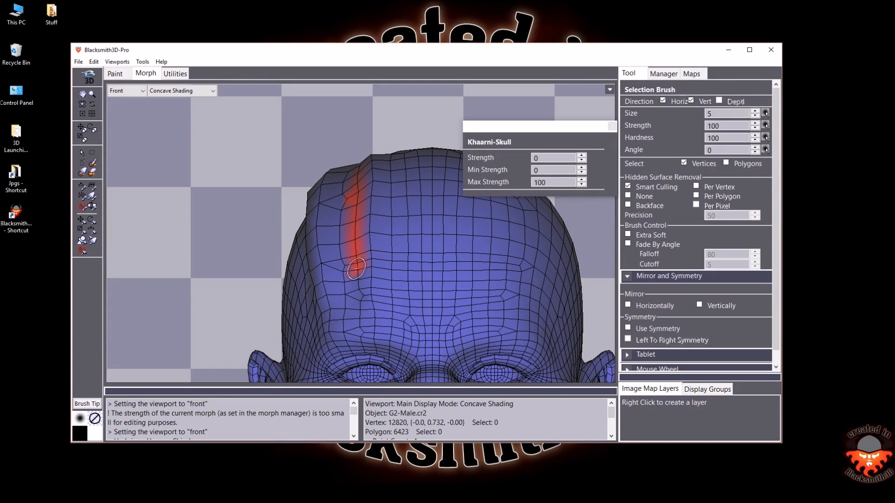
drag(357, 290, 357, 326)
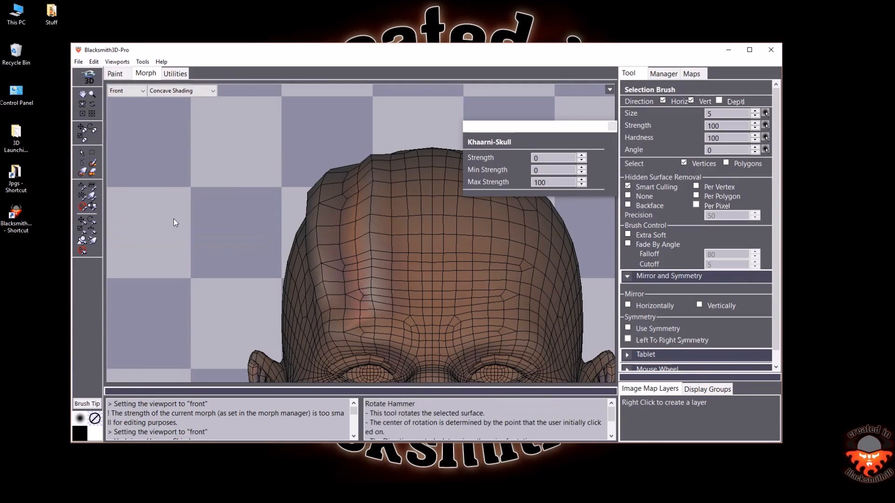
drag(358, 217, 421, 217)
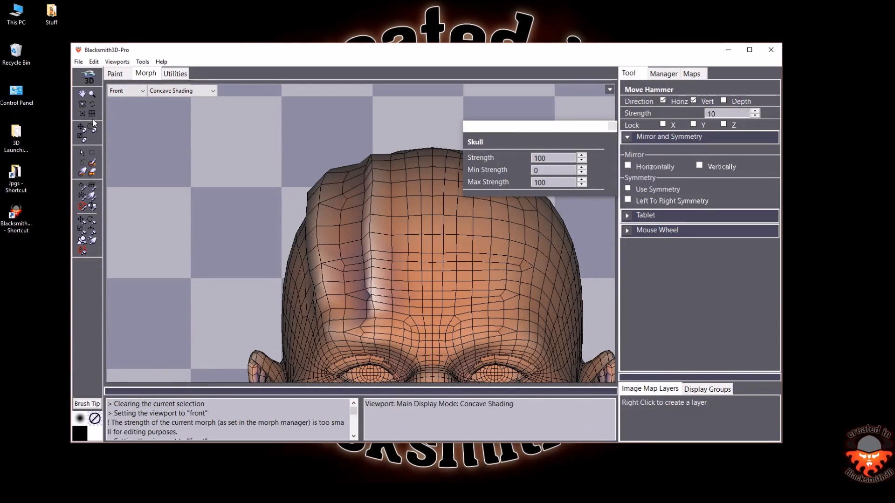
Even out the mesh around the lower end of the inner ridge with the Unwarp Chisel, type Absolute, size 10
click(81, 107)
drag(354, 298, 385, 298)
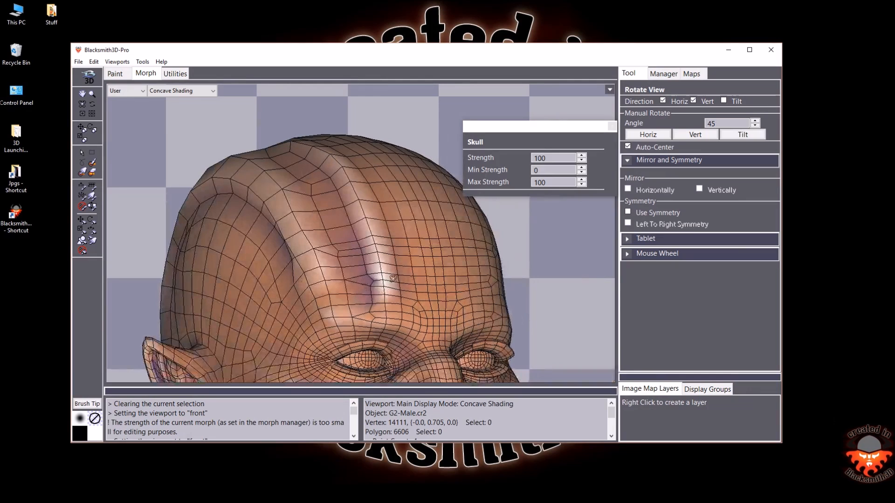
click(78, 207)
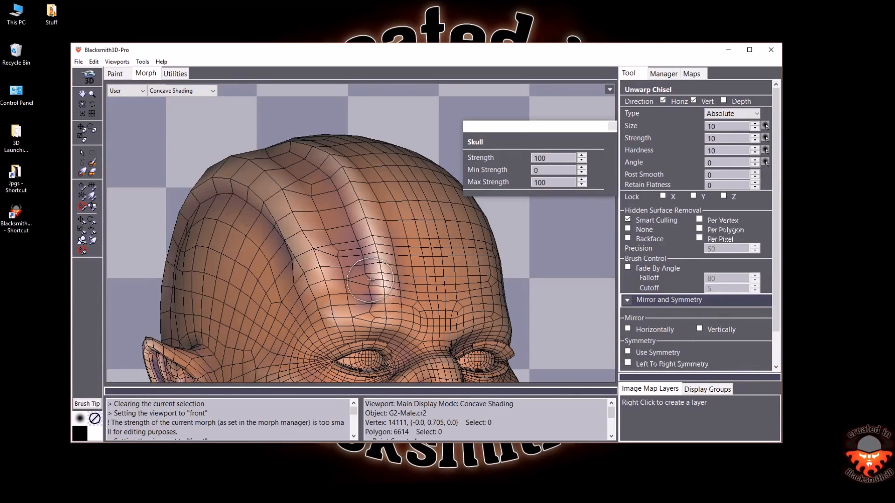
key(f)
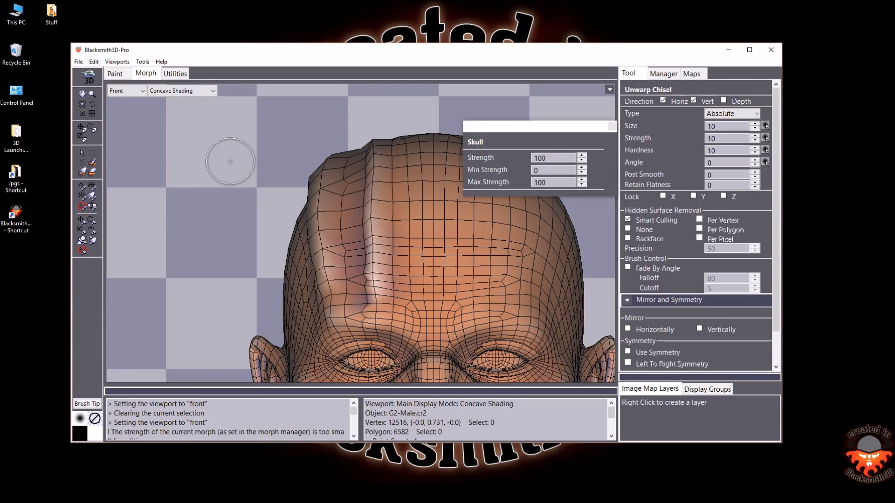
Examine the shape of the skull ridges from several angles with the wireframe hidden, ending in the front view with the wireframe shown
key(w)
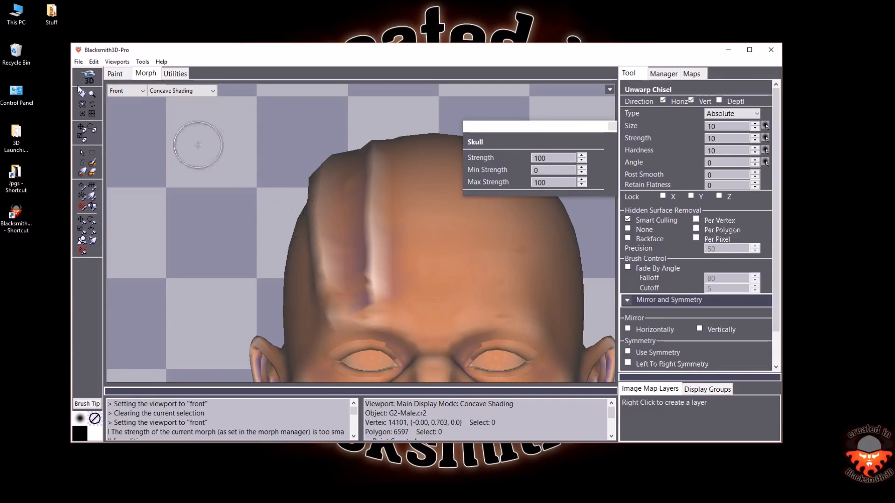
click(92, 104)
mouse_move(359, 235)
mouse_down()
mouse_move(409, 208)
mouse_move(399, 249)
mouse_move(367, 210)
mouse_up()
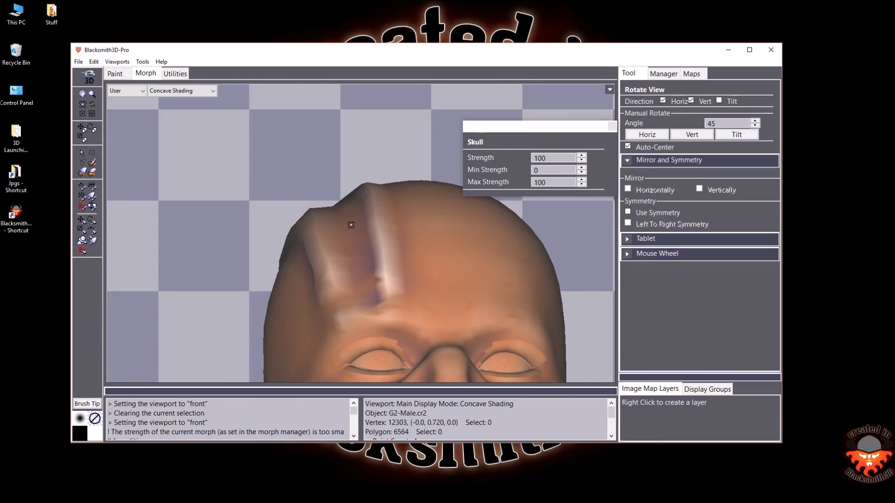
drag(353, 230, 348, 252)
key(f)
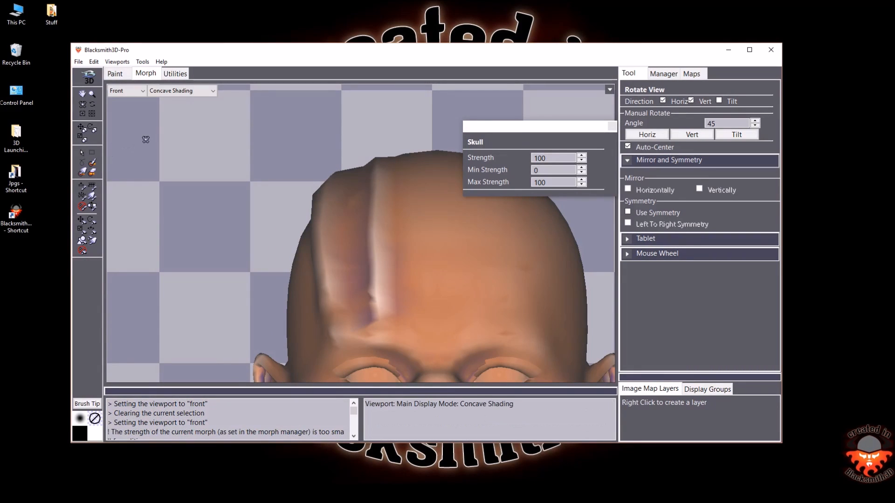
key(w)
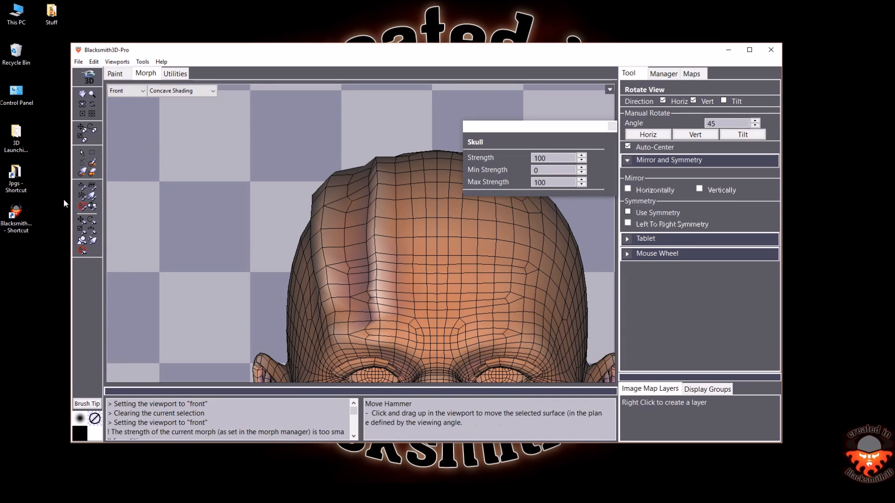
Sharpen the ridges from the front with the Touchup Chisel set to Sharpen and undo the last stroke
click(83, 206)
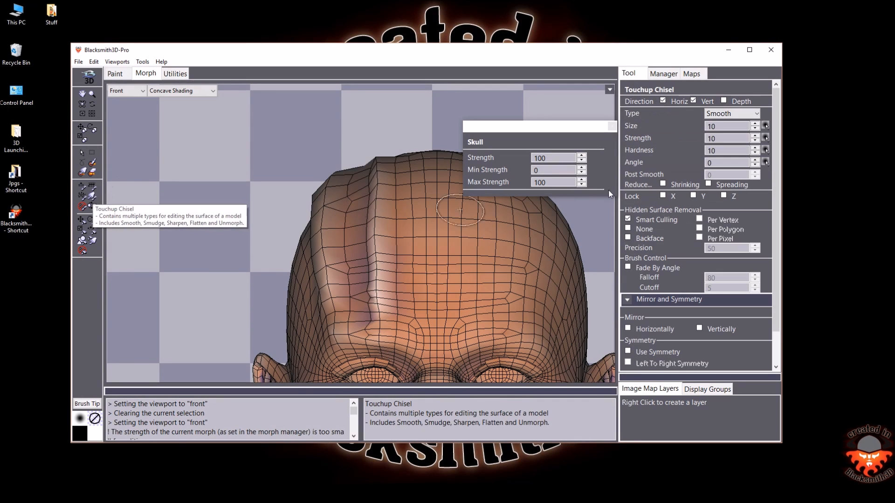
click(731, 114)
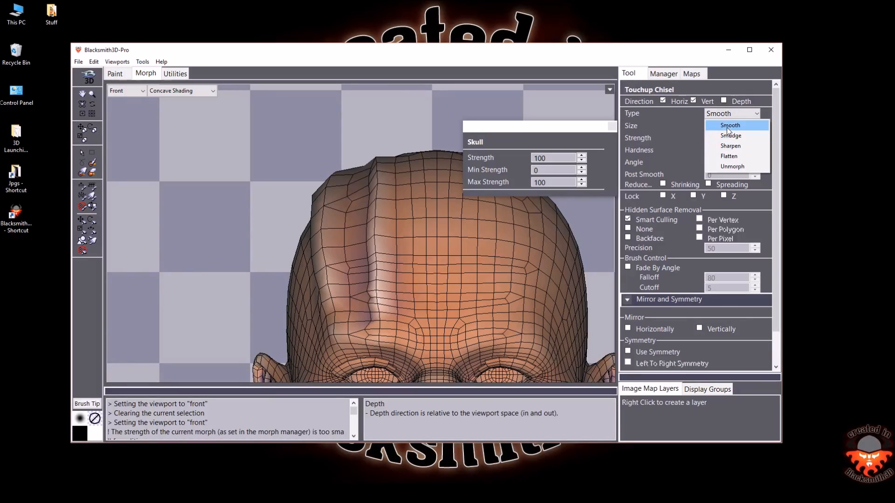
click(731, 146)
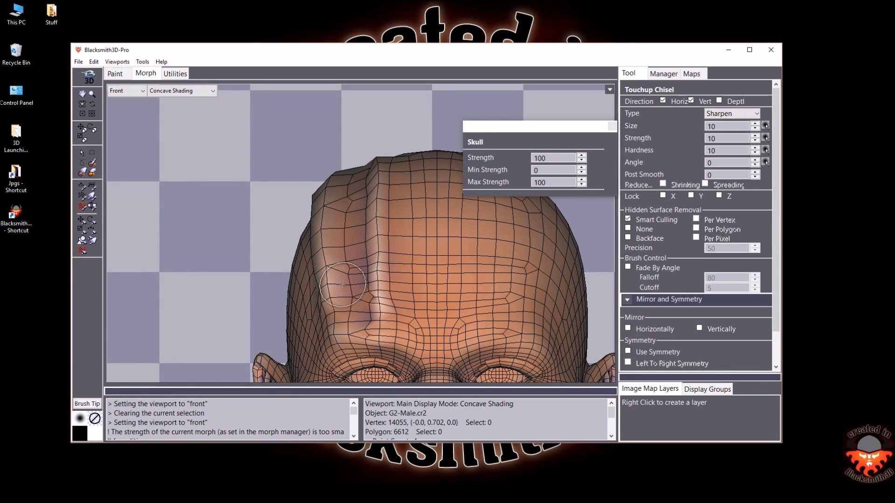
key(ctrl+z)
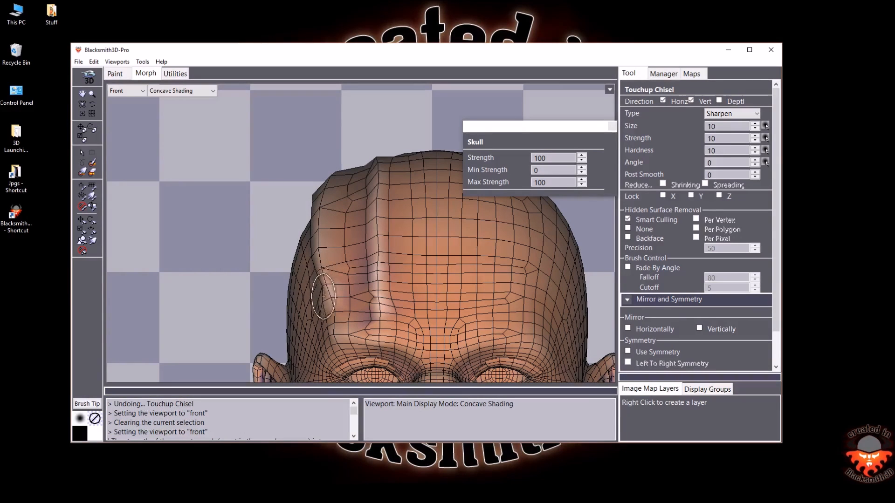
Sharpen the ridges over the side and crown of the skull from three-quarter angles with the Touchup Chisel
click(82, 103)
drag(322, 249, 344, 262)
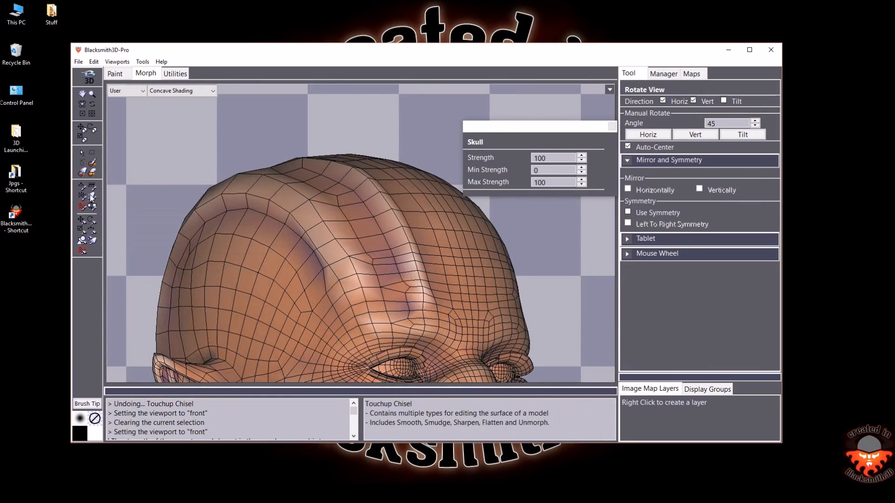
click(83, 207)
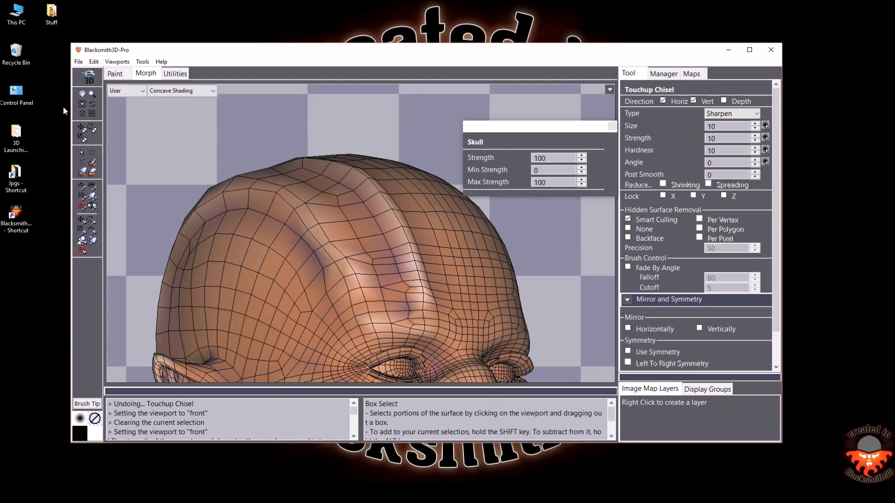
click(82, 104)
drag(339, 251, 134, 194)
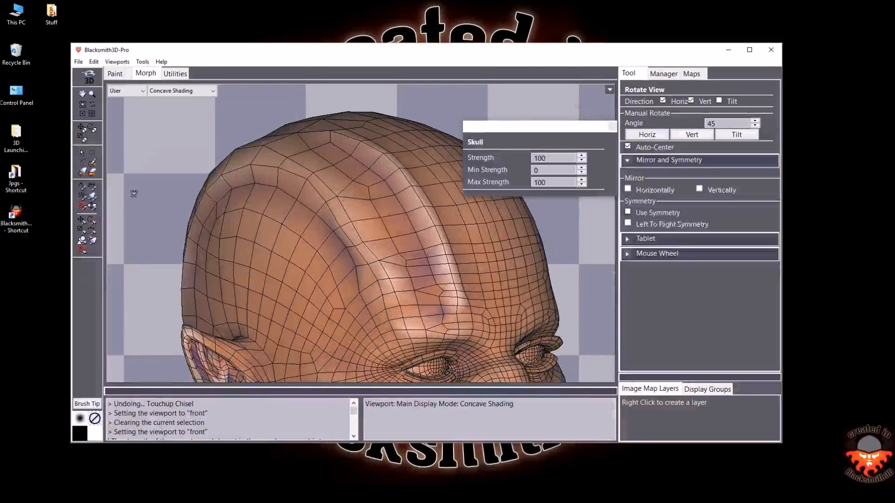
click(92, 201)
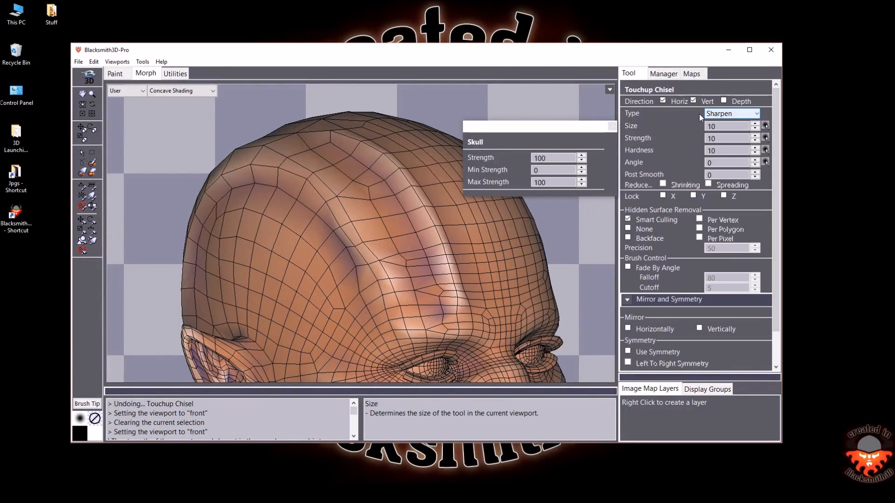
click(721, 116)
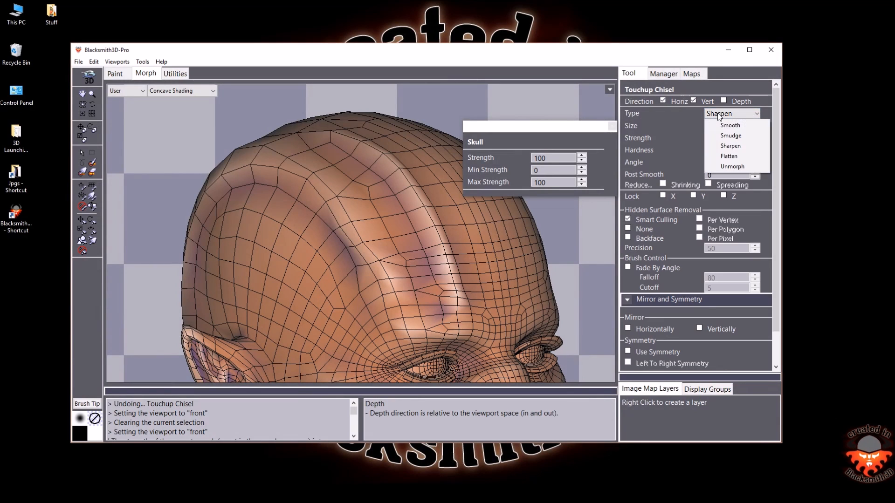
click(726, 146)
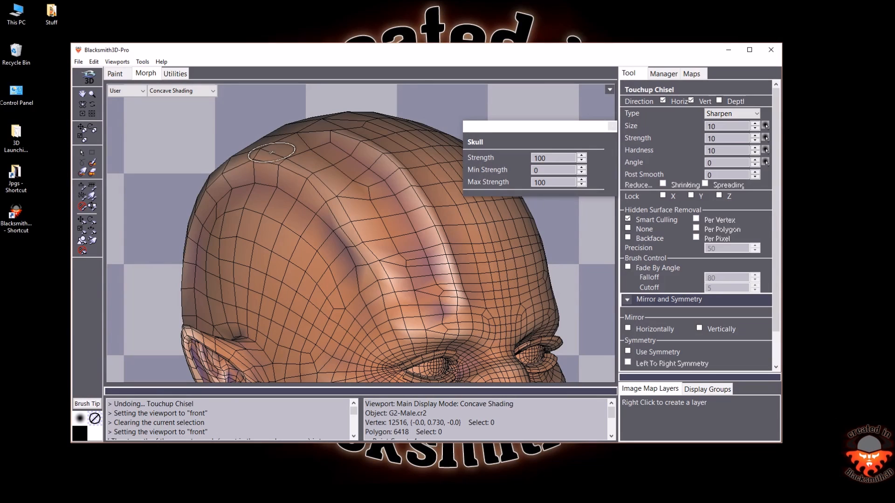
Select the head's surface in the front view with the Picker set to Element and make the Skull morph symmetric from right to left
key(f)
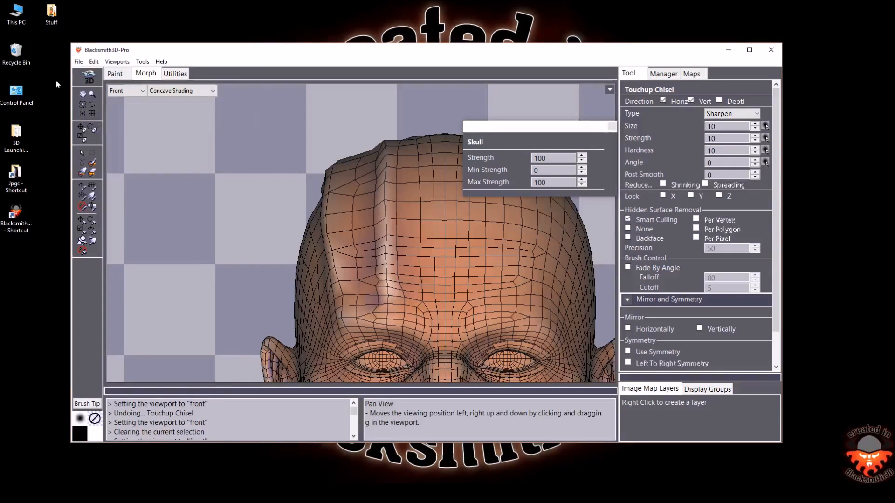
click(82, 93)
drag(356, 198, 289, 162)
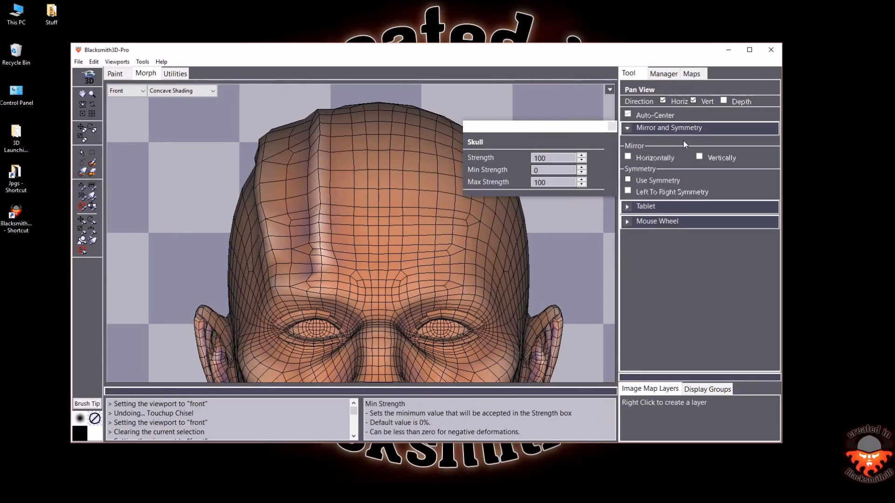
click(671, 75)
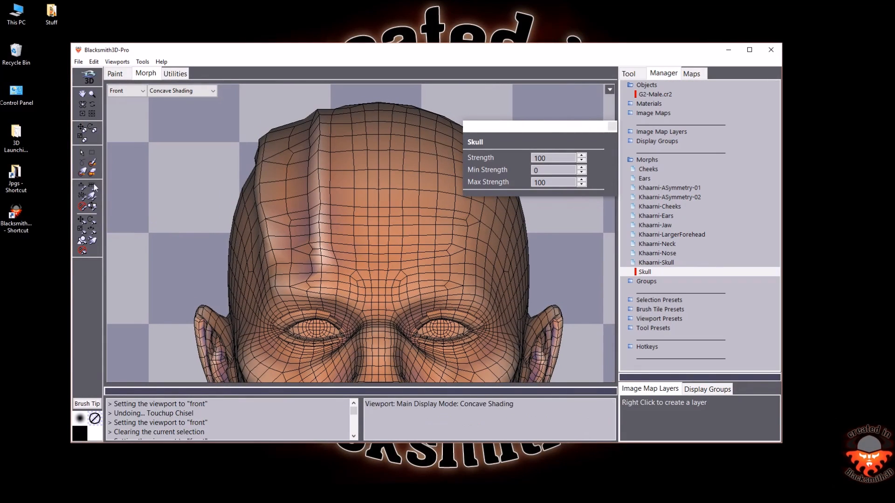
click(82, 153)
click(734, 103)
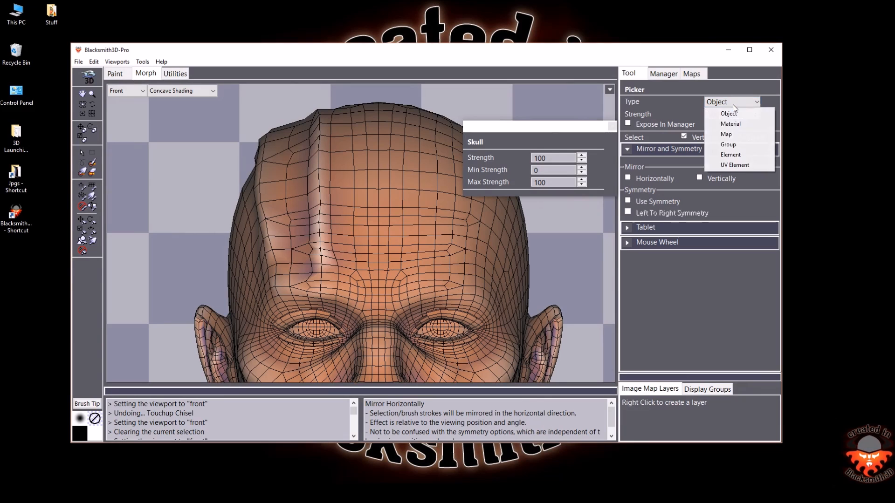
click(730, 155)
click(382, 204)
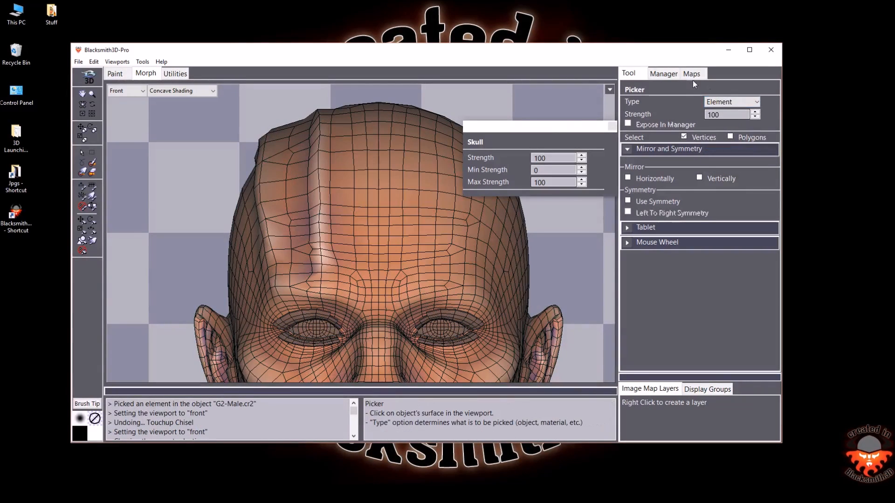
right_click(641, 273)
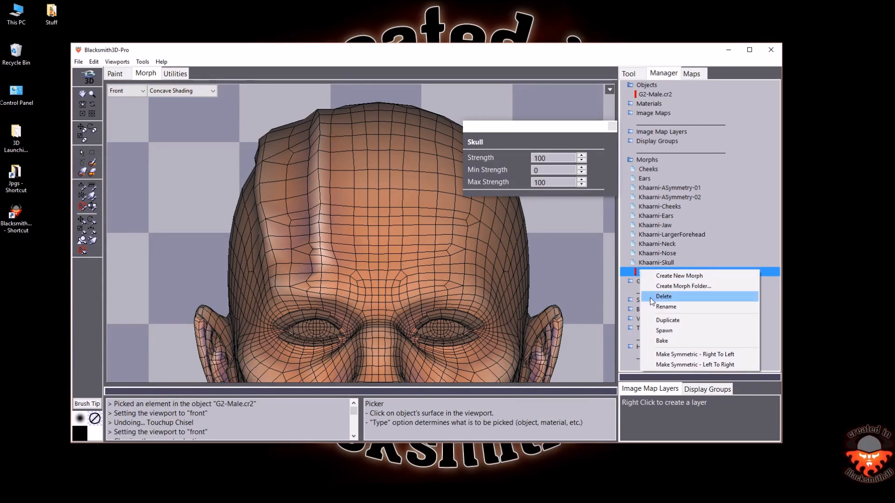
click(670, 350)
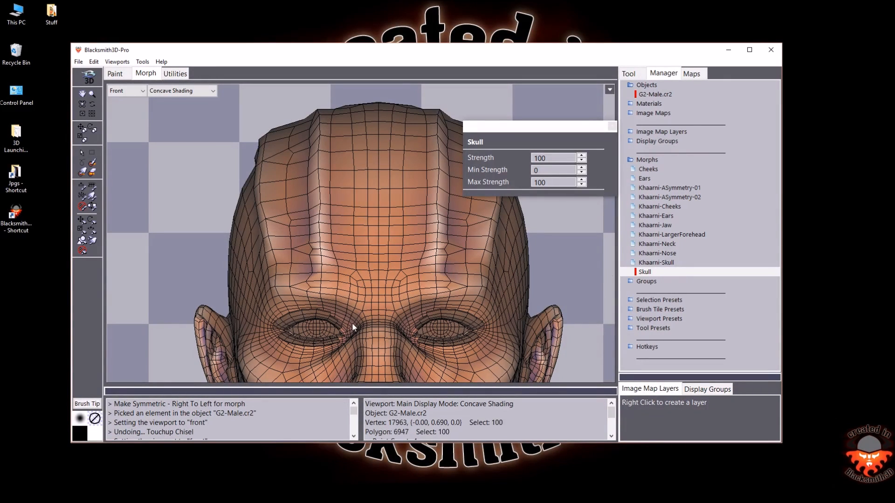
Examine the mirrored skull ridges and the rest of the head in the front view, from the shoulders to the forehead
click(91, 94)
right_click(368, 295)
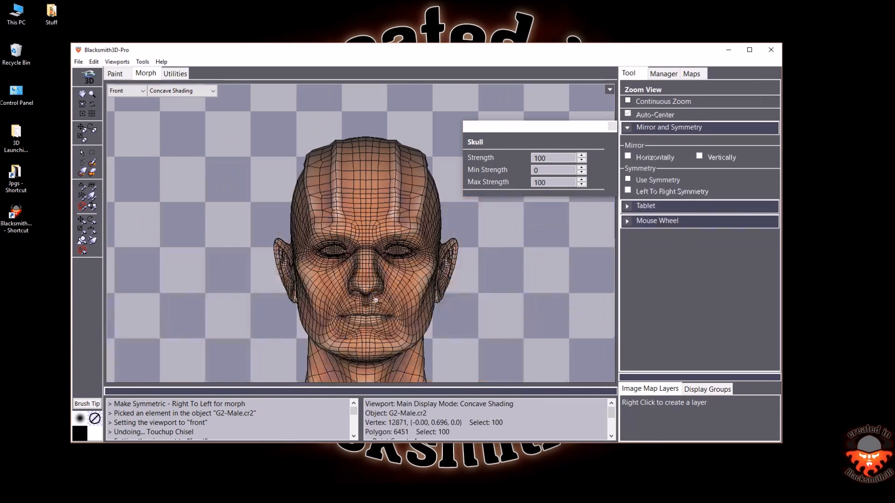
click(364, 306)
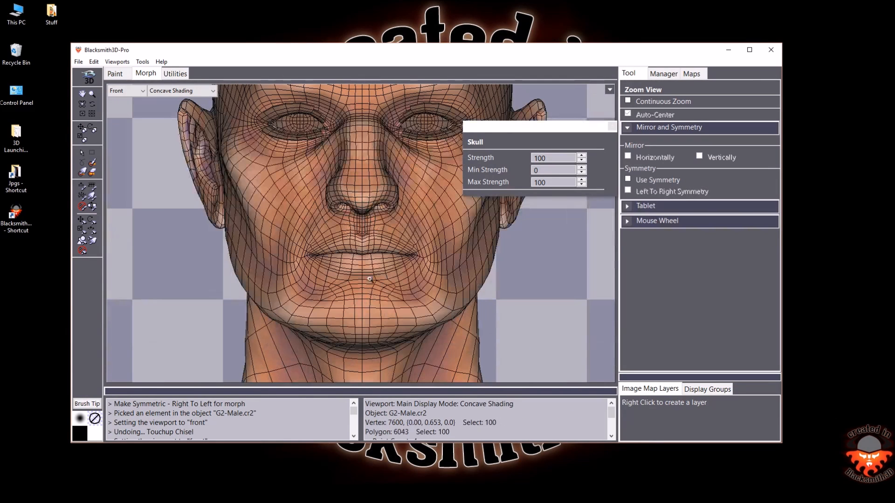
alt+click(359, 250)
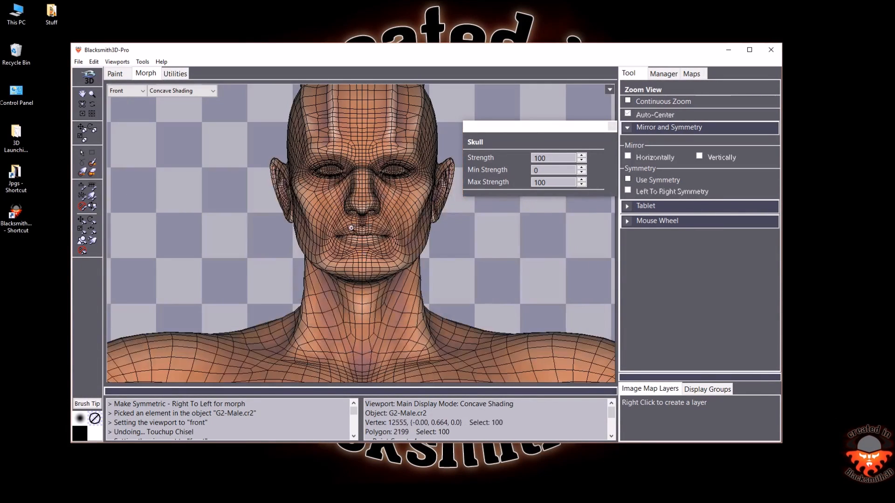
click(351, 228)
alt+click(387, 232)
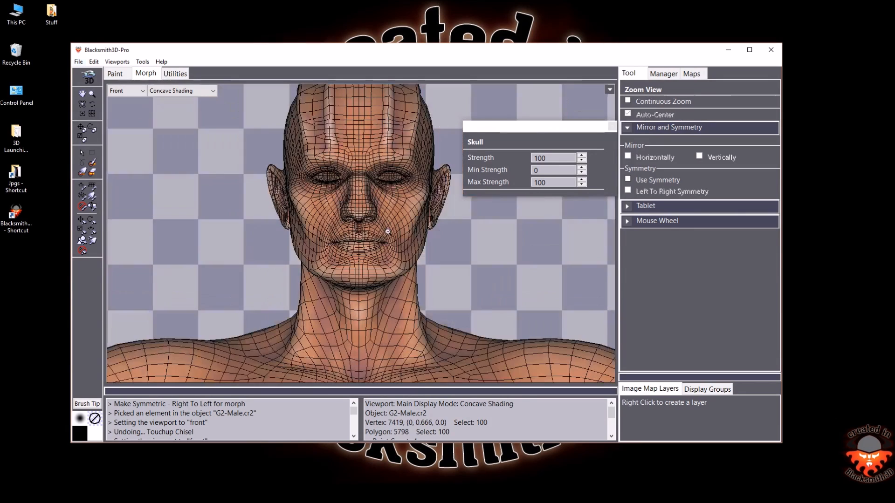
click(361, 237)
alt+click(329, 192)
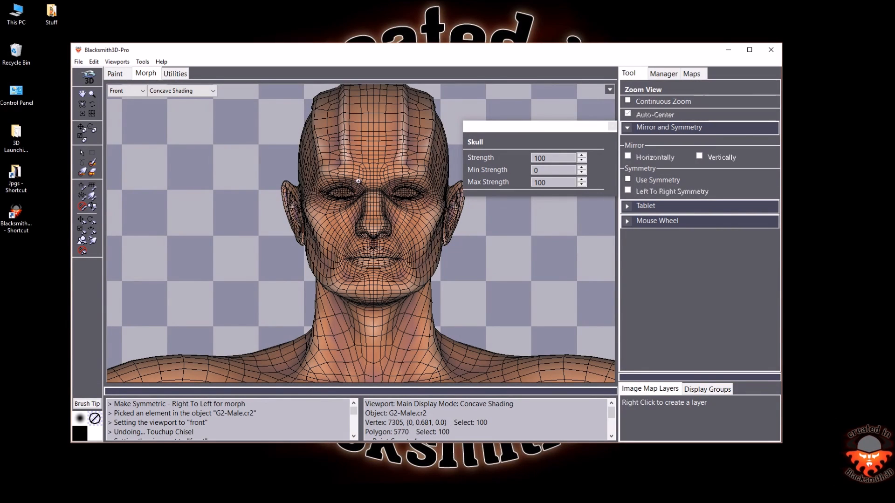
click(377, 152)
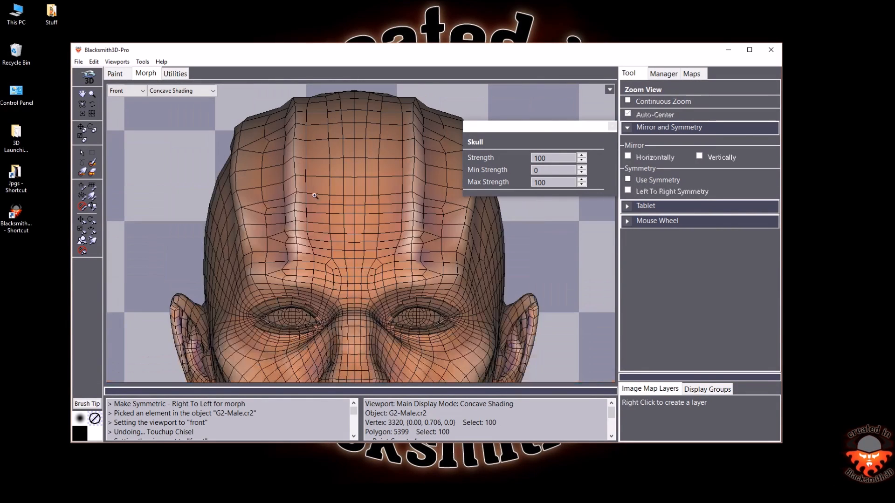
click(321, 204)
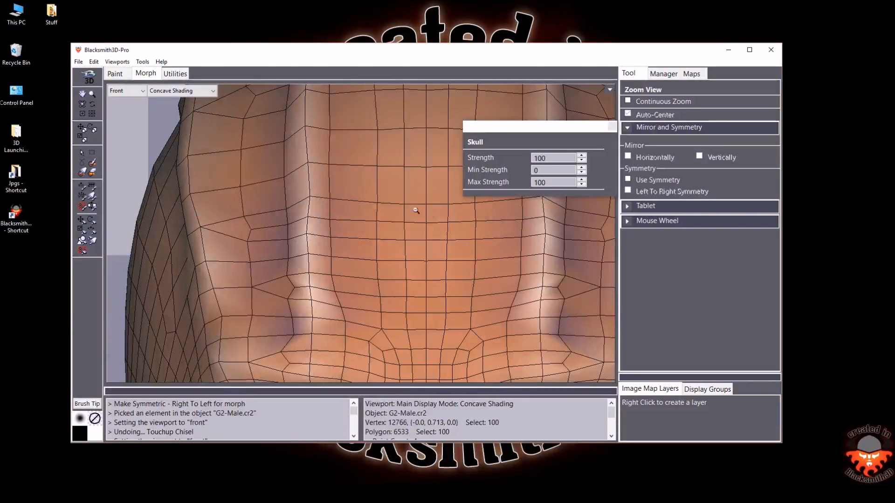
Review the symmetry commands offered for the Skull morph and recheck the ridges on both sides of the forehead
click(662, 73)
right_click(651, 272)
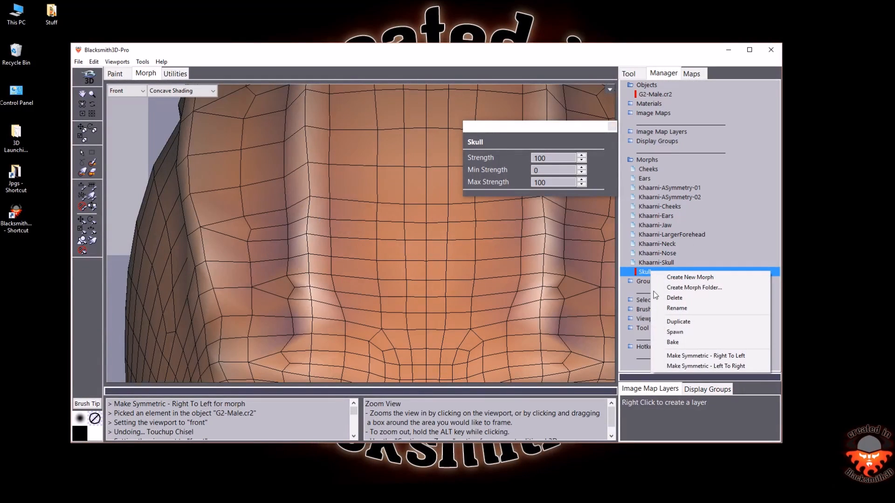
click(364, 116)
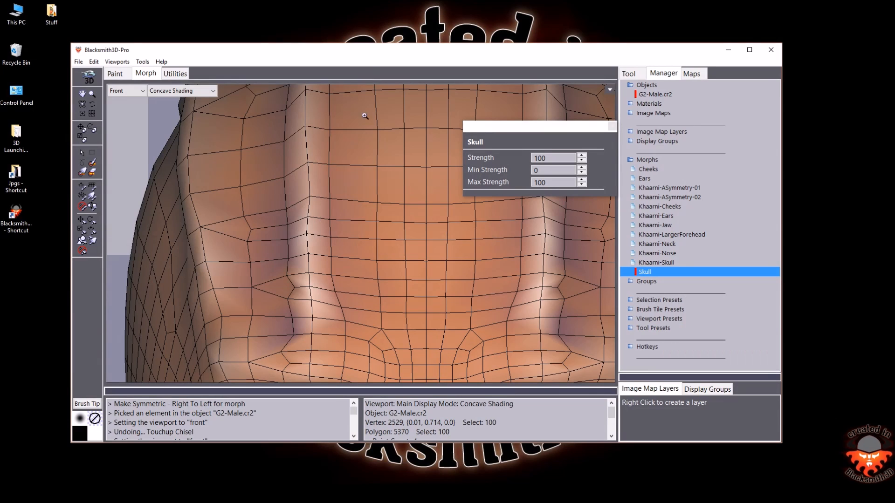
alt+click(379, 154)
alt+click(377, 196)
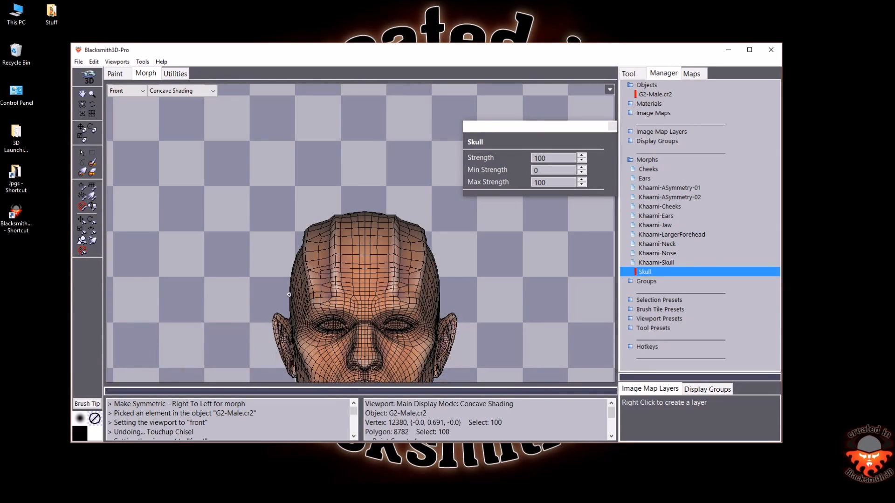
click(347, 240)
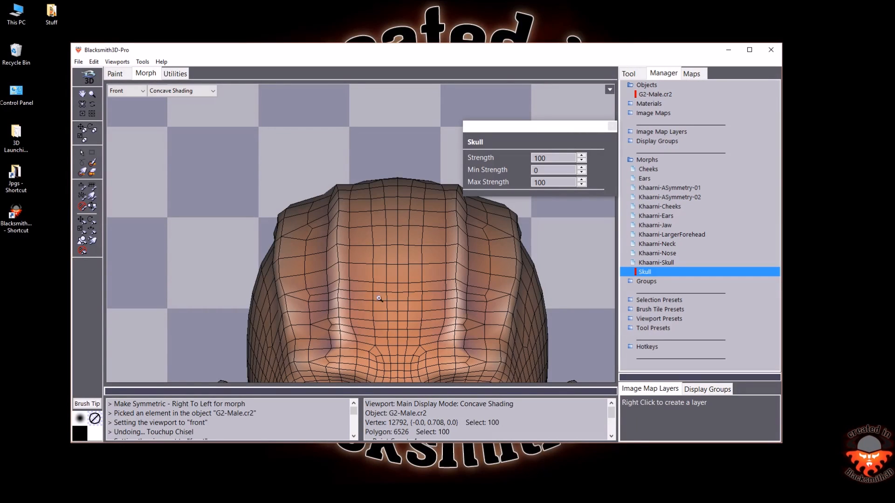
click(383, 295)
alt+click(377, 252)
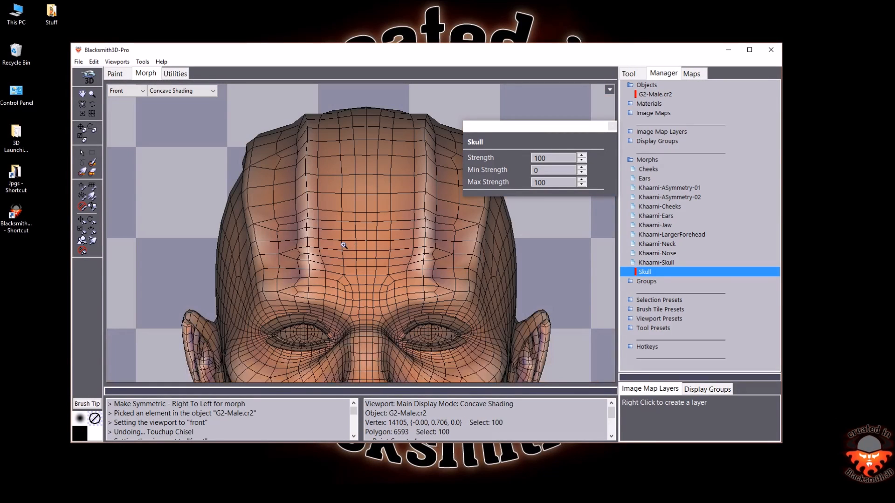
Clear the current selection and select a spot at the centre of the forehead with the Selection Brush at size 5
key(ctrl+d)
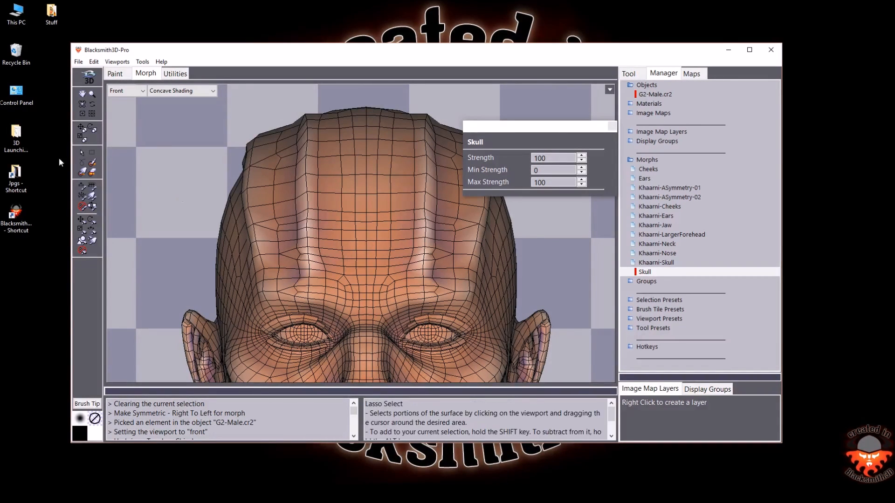
click(93, 95)
click(370, 234)
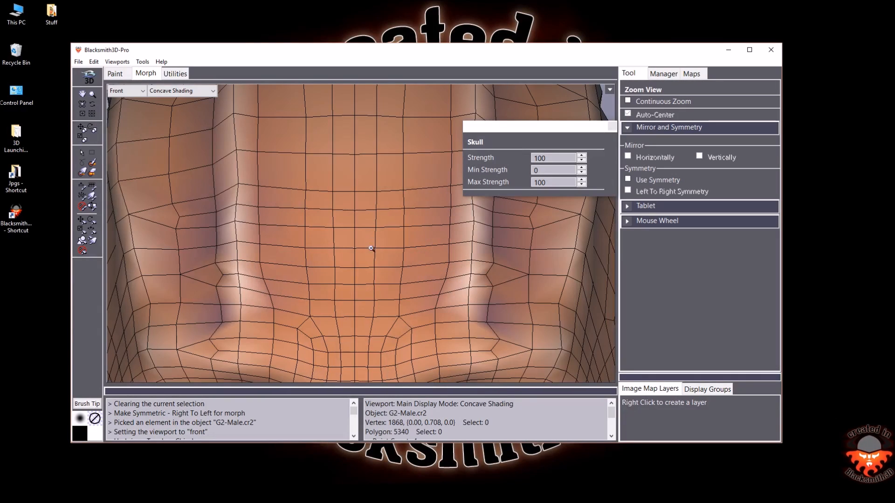
alt+click(370, 258)
click(376, 204)
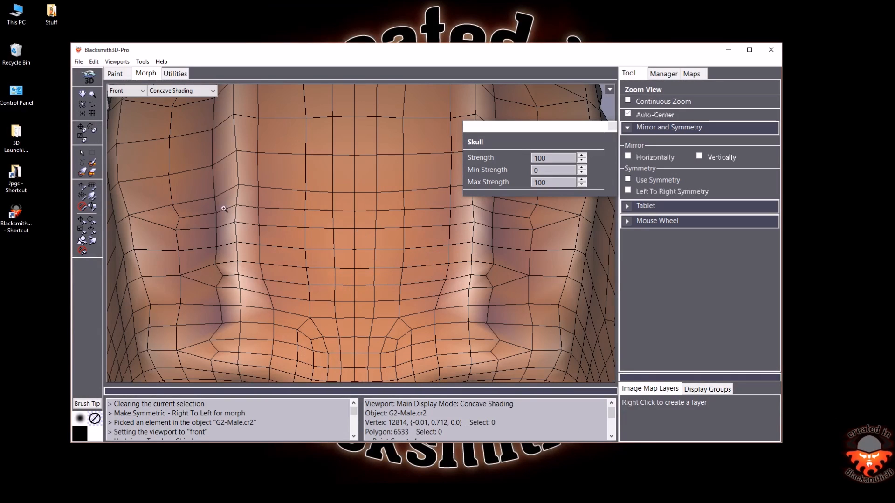
click(93, 172)
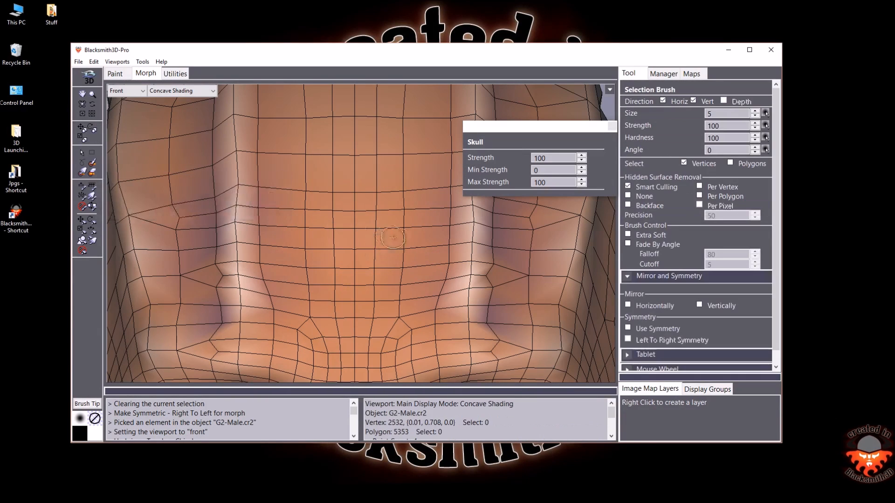
click(354, 229)
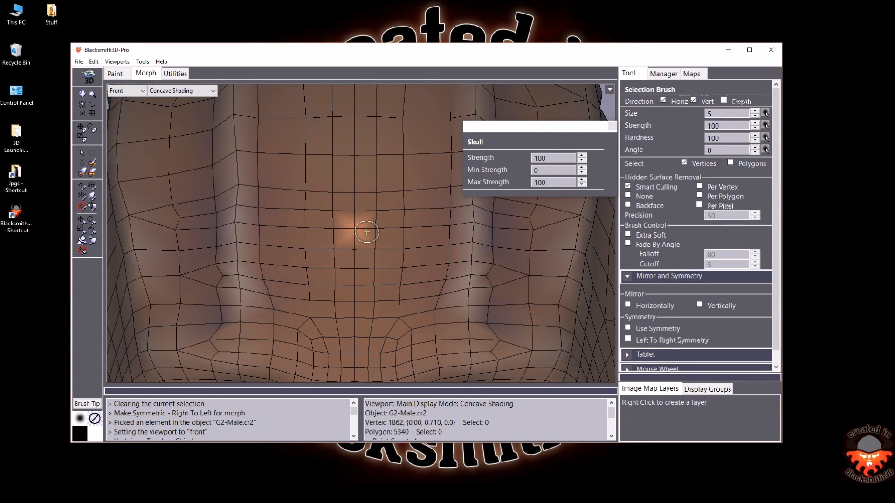
Pull the selected forehead vertices outward and upward into a small spike in the left view with the Move Hammer
key(l)
click(93, 94)
alt+click(384, 210)
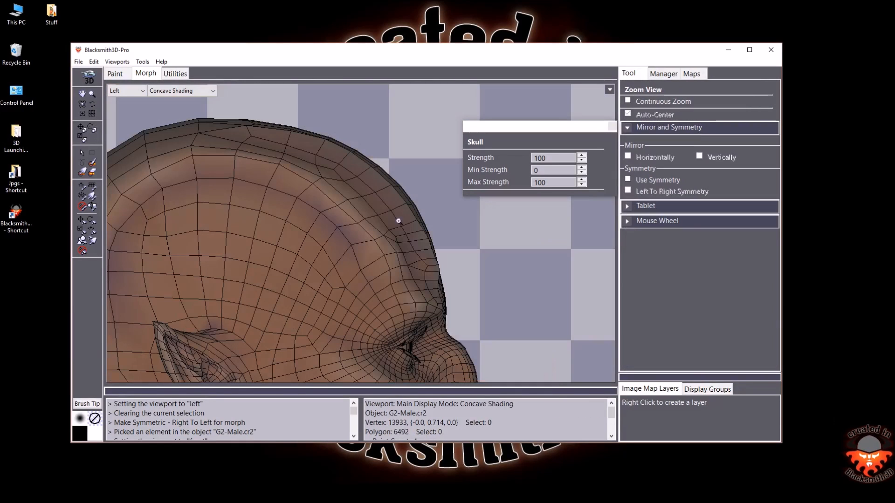
click(82, 220)
drag(441, 252, 467, 252)
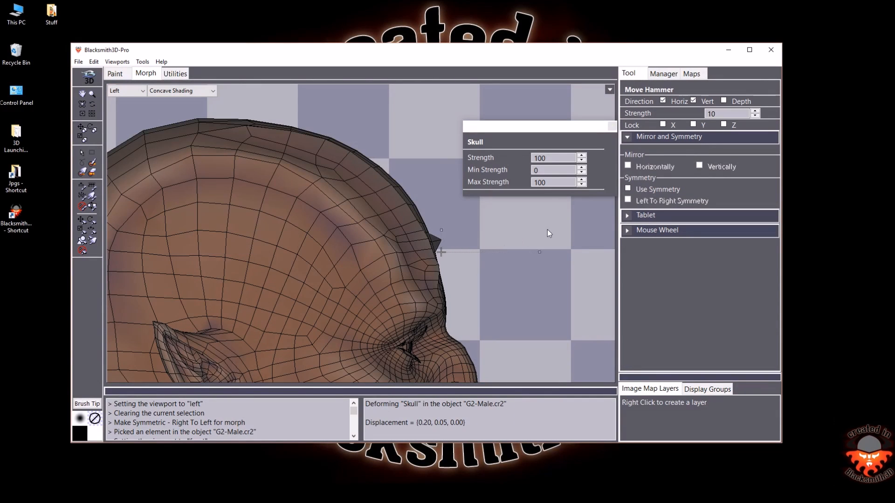
mouse_move(446, 245)
mouse_down()
mouse_move(437, 217)
mouse_move(437, 225)
mouse_up()
mouse_move(442, 252)
mouse_down()
mouse_move(332, 255)
mouse_move(371, 256)
mouse_up()
Select a spot on the forehead's centre line just above the spike with the Selection Brush
drag(329, 230, 360, 240)
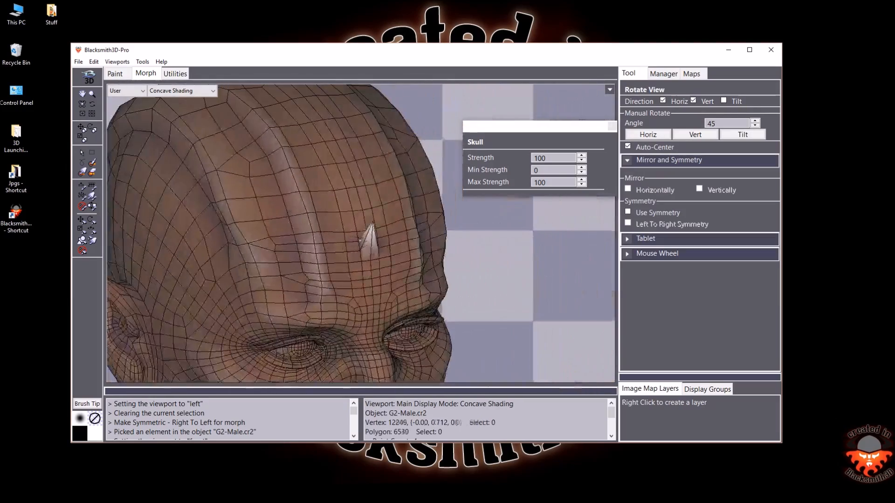
click(92, 163)
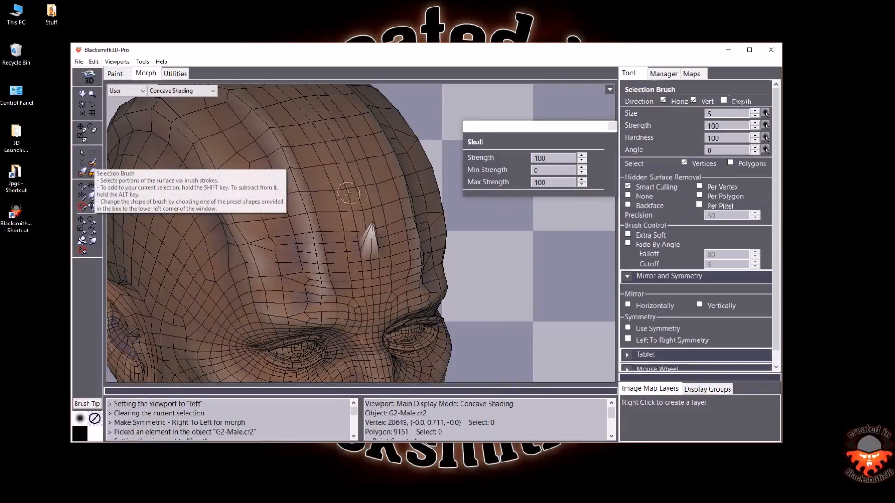
click(92, 93)
click(358, 209)
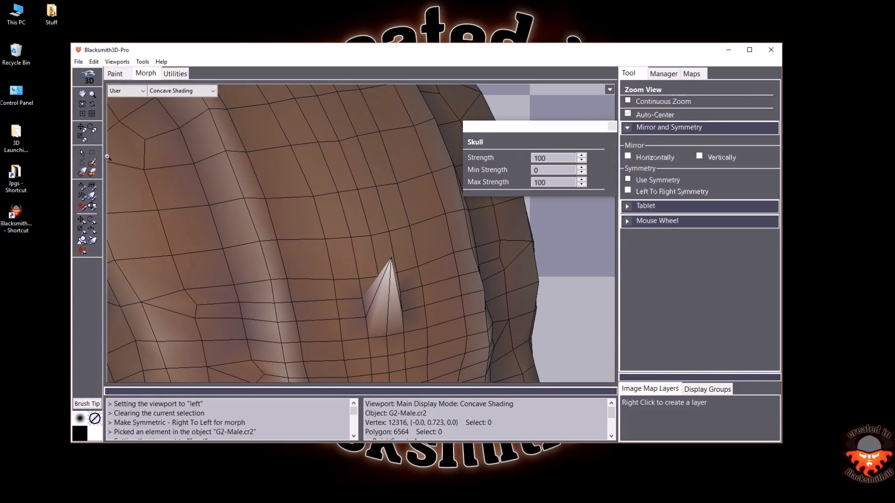
click(82, 104)
drag(347, 265, 376, 260)
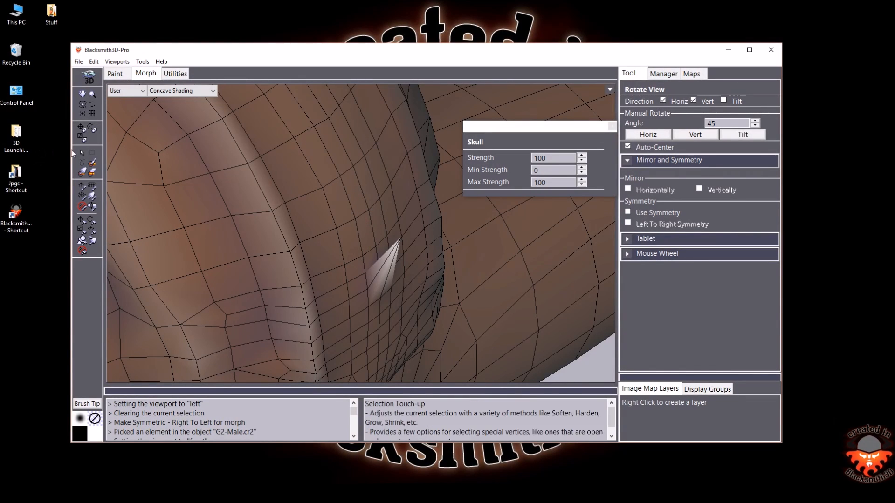
click(92, 162)
drag(368, 208, 369, 212)
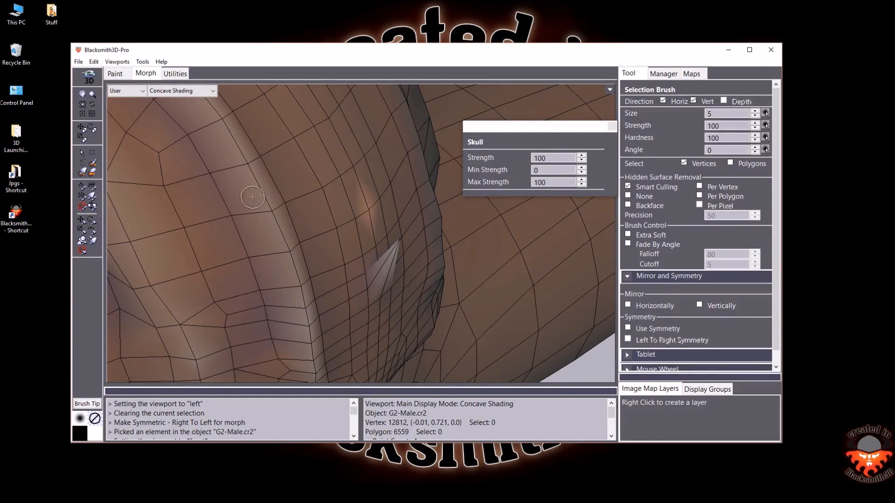
Pull the newly selected vertices out into a second, larger spike above the first in the left view with the Move Hammer
click(82, 230)
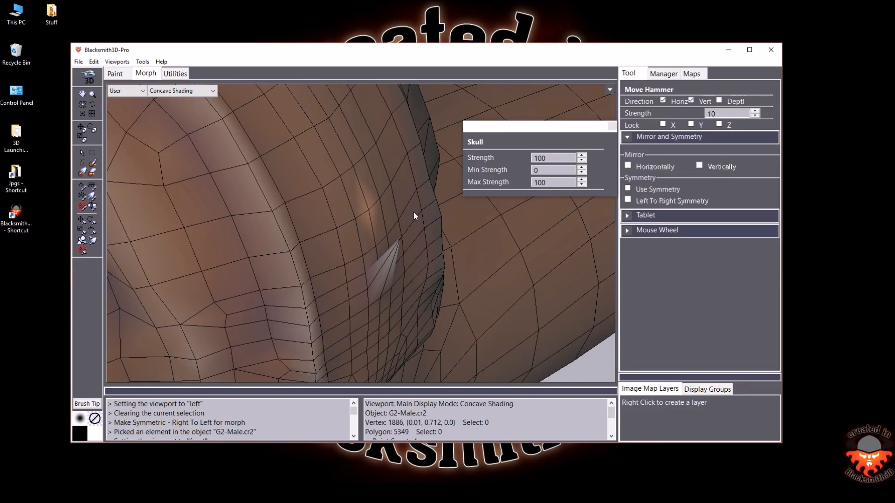
key(l)
drag(386, 238, 487, 13)
drag(364, 217, 312, 119)
drag(385, 203, 324, 70)
drag(385, 231, 317, 63)
drag(373, 213, 359, 183)
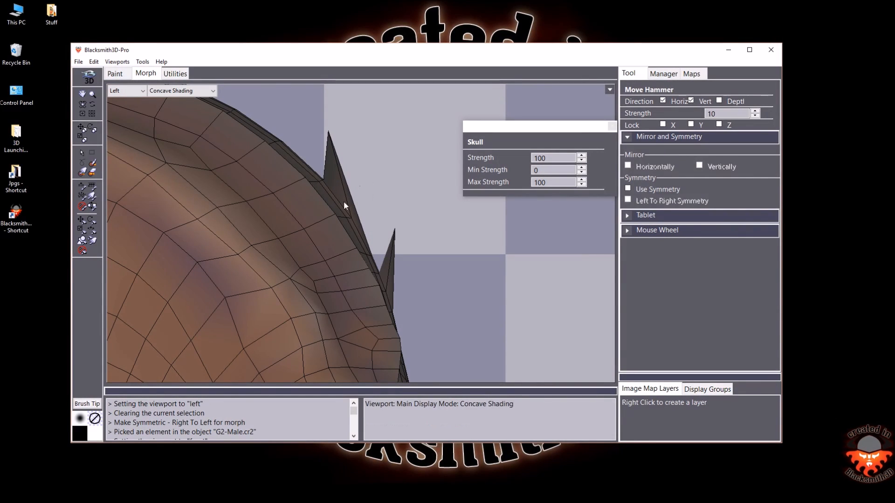
Select the centreline vertices above the two existing skull spikes and pull them outward into a third spike with Move Hammer in left view
click(93, 104)
drag(373, 237, 177, 224)
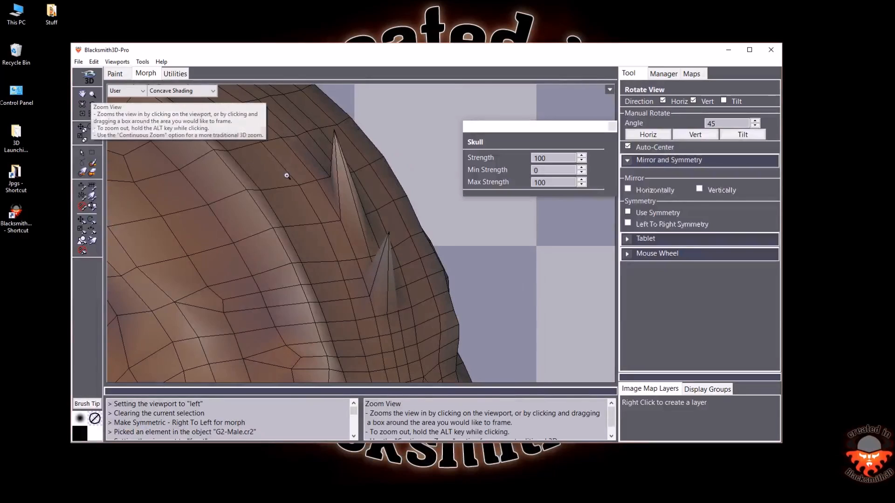
click(93, 93)
click(358, 224)
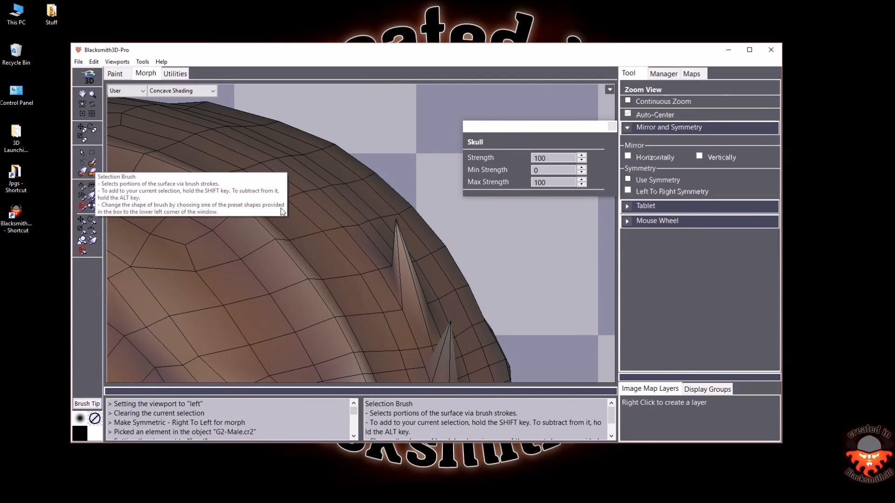
click(93, 163)
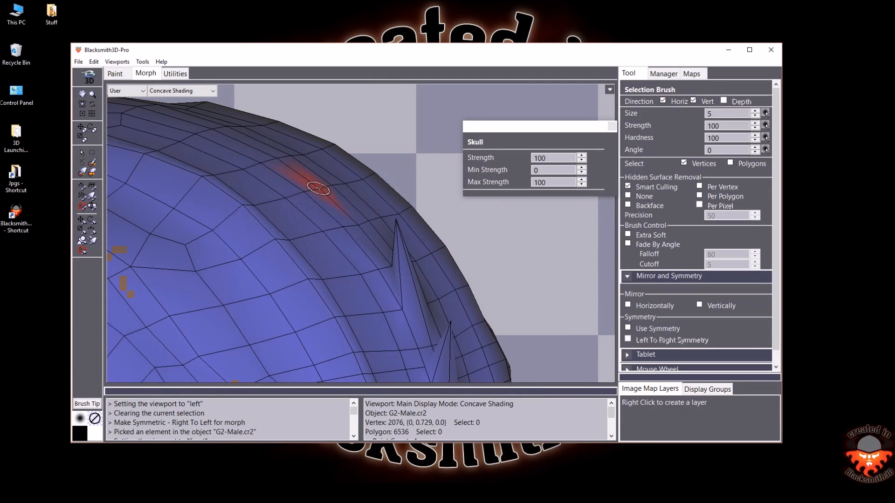
click(93, 228)
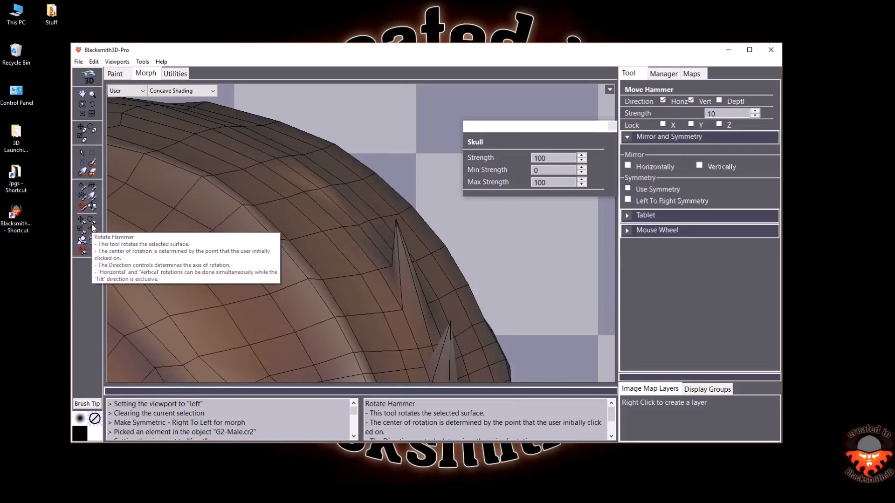
mouse_move(273, 230)
mouse_down()
mouse_move(320, 155)
mouse_move(268, 135)
mouse_move(259, 117)
mouse_up()
drag(323, 202, 280, 145)
drag(299, 212, 266, 144)
mouse_move(286, 194)
mouse_down()
mouse_move(259, 140)
mouse_move(220, 180)
mouse_up()
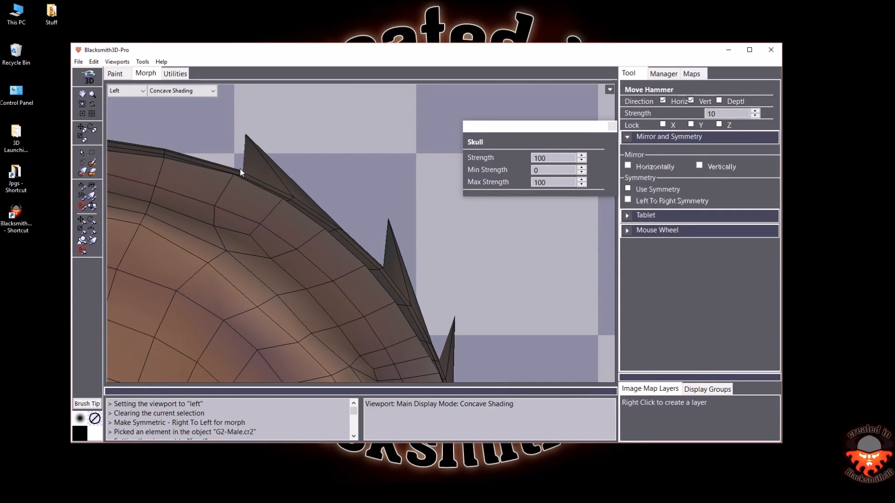
Try to push the vertices behind the new third spike in toward its base with Move Hammer, and undo the move
click(91, 95)
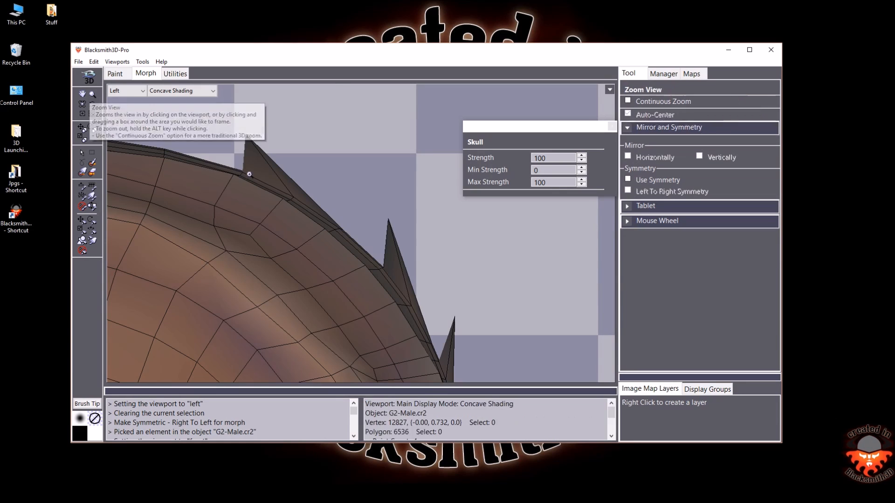
click(249, 174)
click(82, 103)
drag(339, 230, 327, 252)
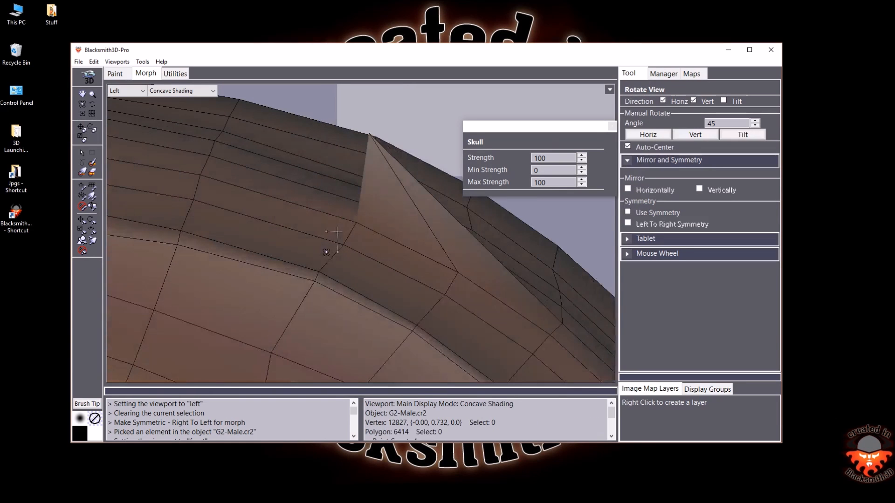
click(93, 163)
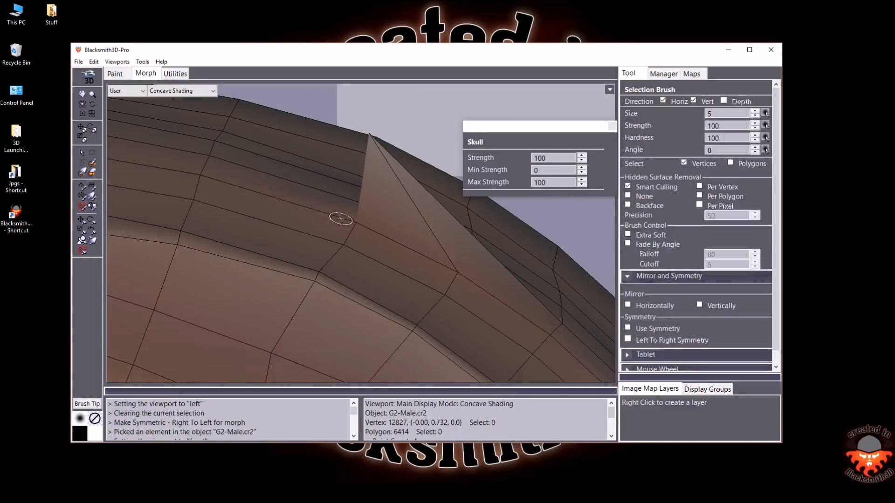
drag(351, 222, 358, 229)
key(l)
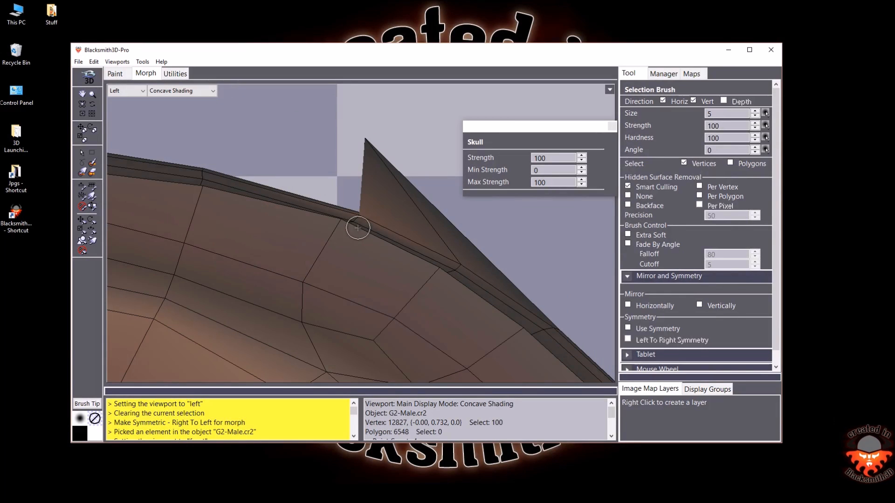
drag(371, 221, 560, 314)
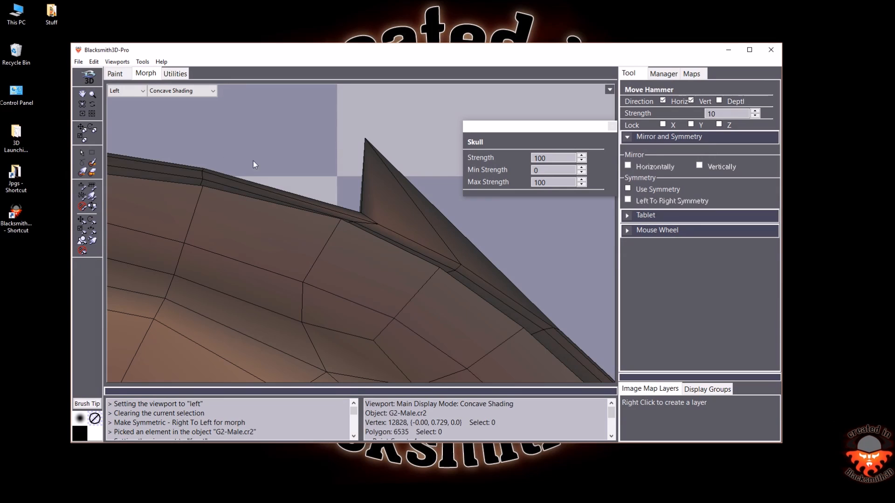
key(ctrl+z)
Turn on Use Symmetry and move the selected vertices behind the third spike forward into its base with Move Hammer in left view
click(92, 103)
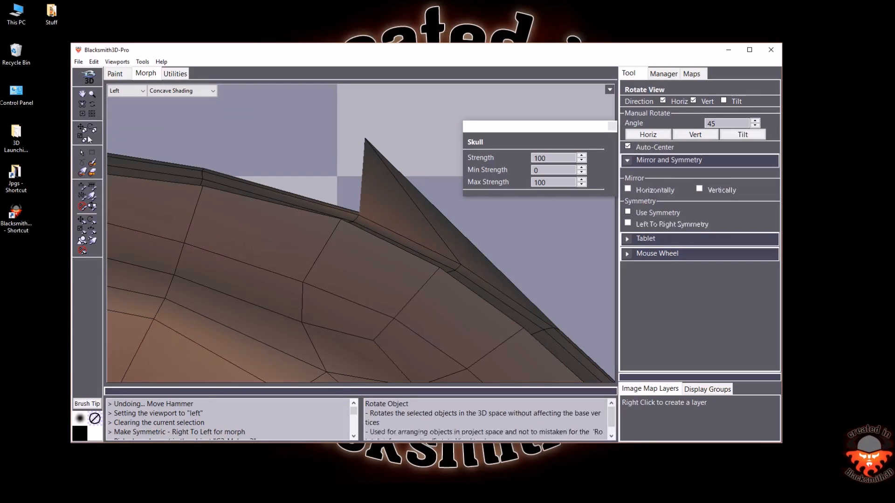
mouse_move(349, 217)
mouse_down()
mouse_move(375, 237)
mouse_move(344, 219)
mouse_up()
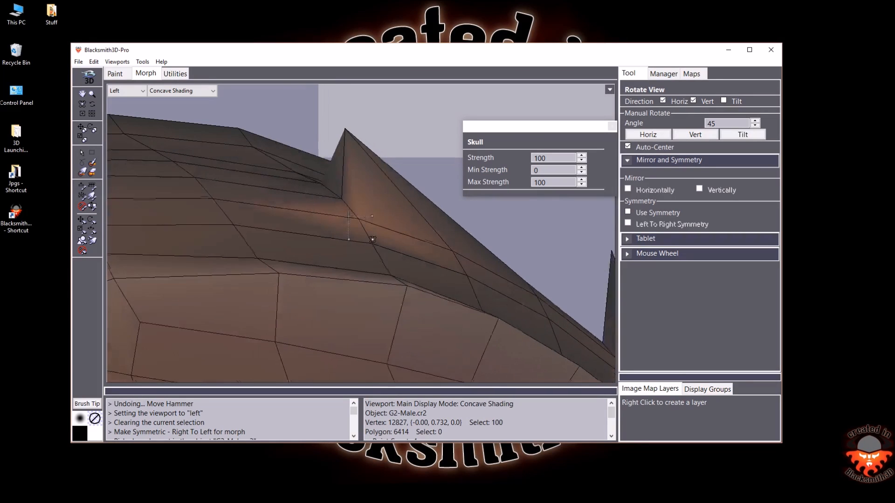
click(92, 161)
click(339, 201)
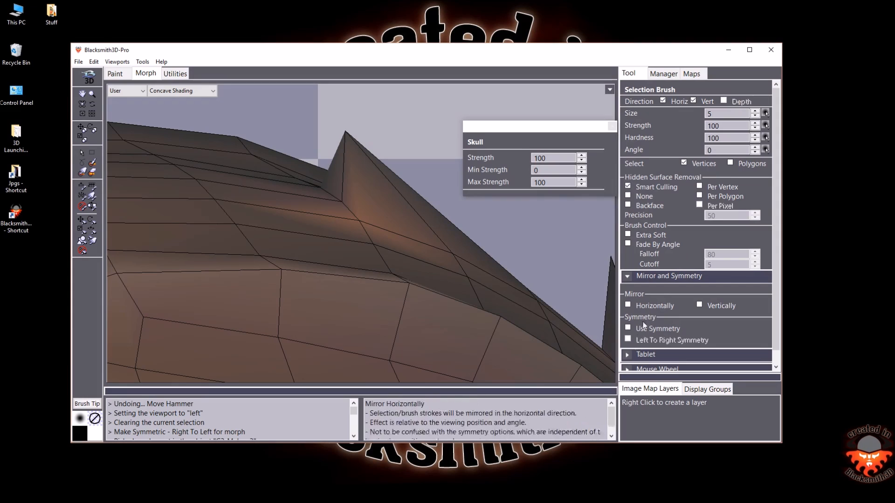
click(634, 329)
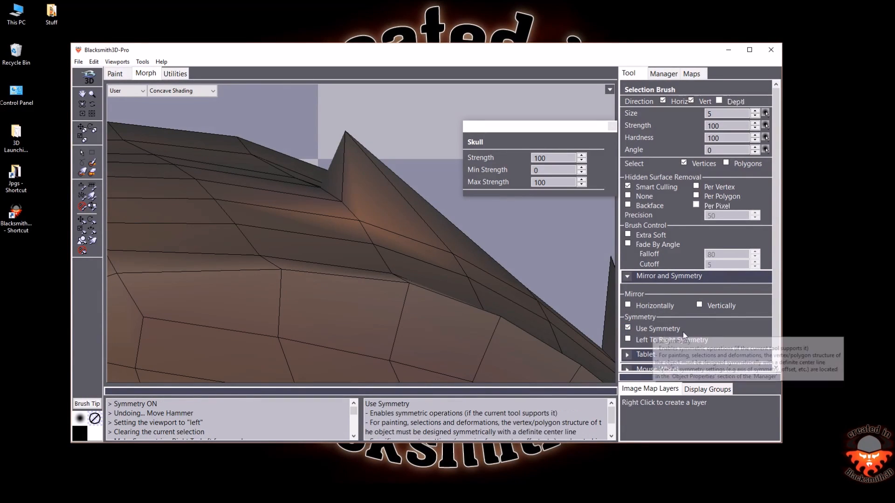
key(f)
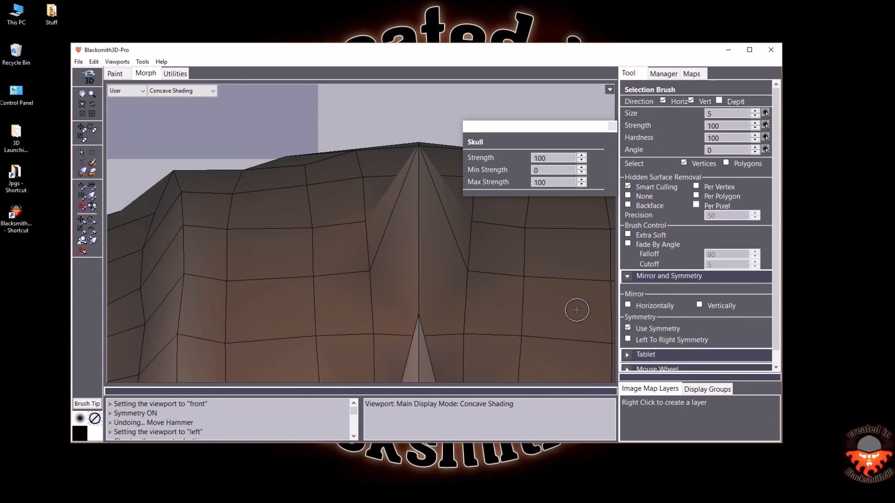
key(l)
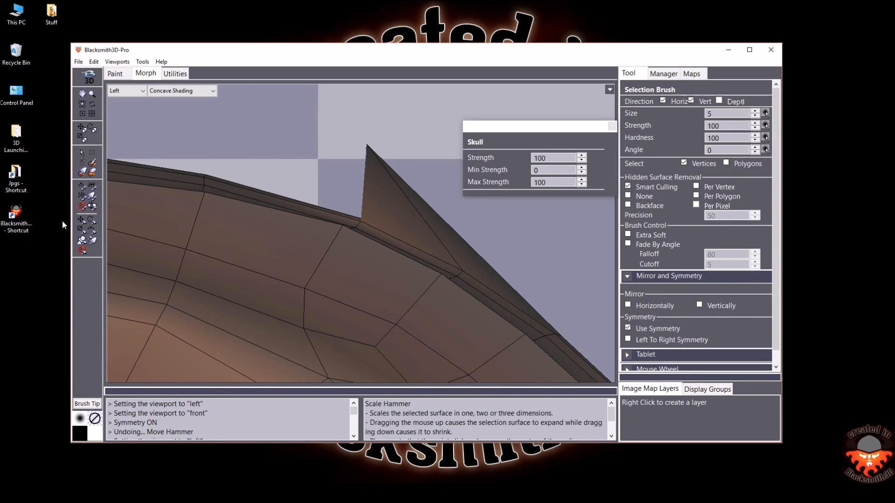
click(80, 221)
drag(358, 224, 894, 483)
drag(417, 253, 449, 269)
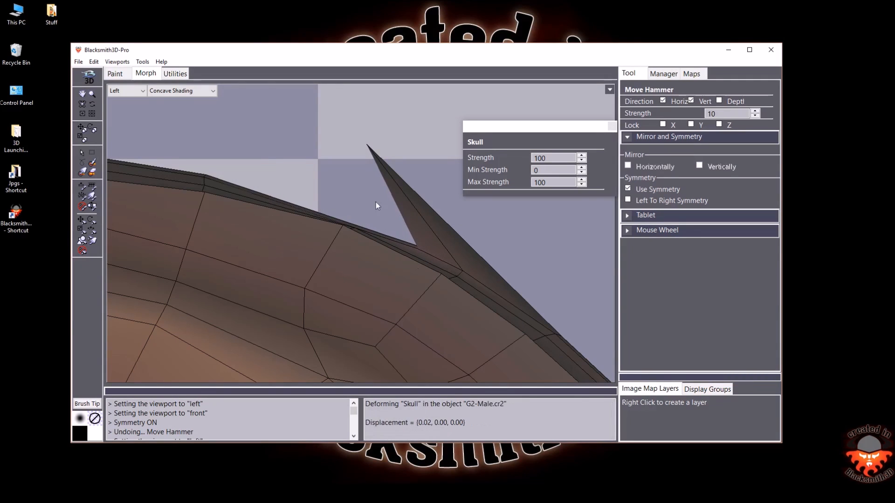
Examine the row of spikes along the skull's centreline from the side and at an angle
click(86, 94)
click(91, 94)
alt+click(434, 271)
click(382, 252)
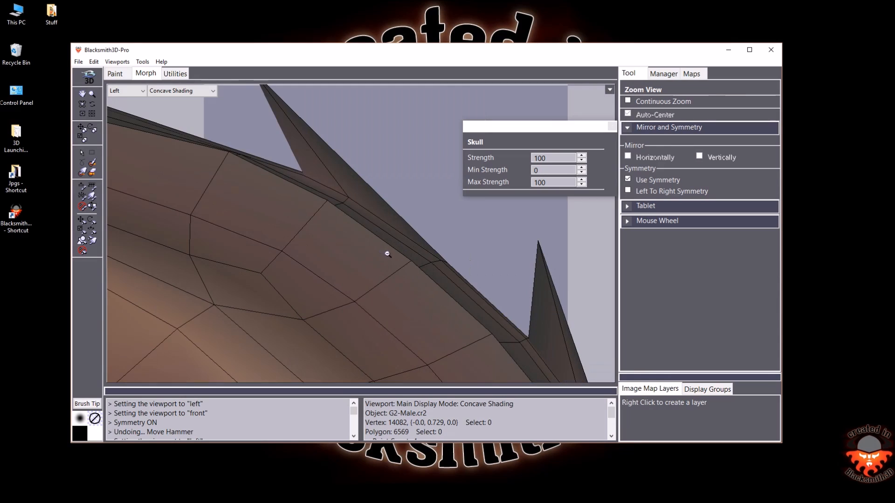
alt+click(404, 255)
alt+click(404, 258)
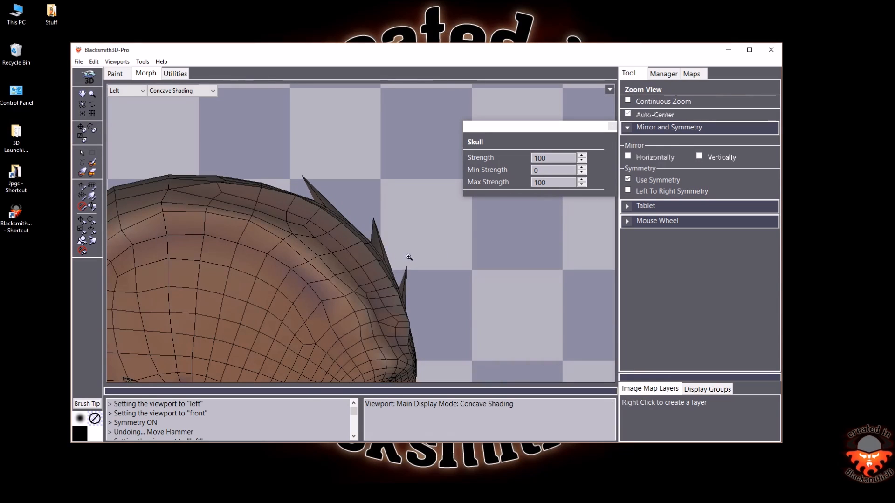
click(83, 104)
drag(400, 290, 341, 291)
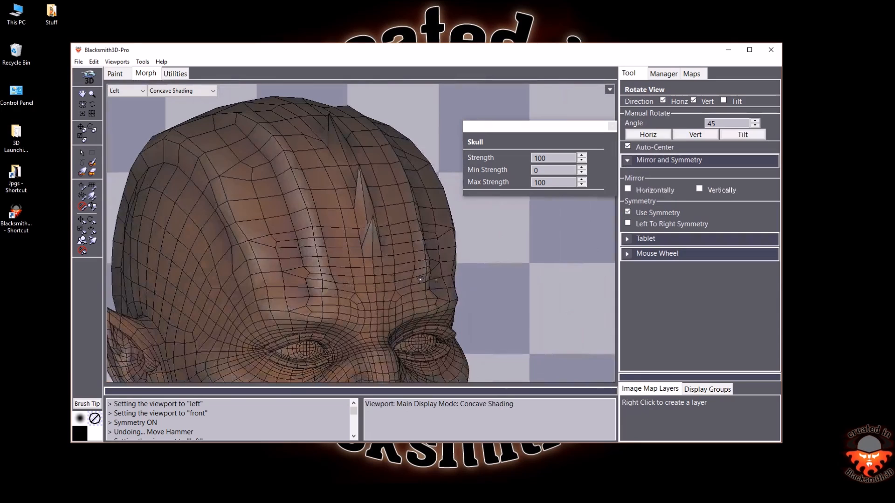
Pull the centreline forehead vertices below the lowest spike outward into another spike with Move Hammer in left view, and clear the selection
click(92, 94)
click(368, 261)
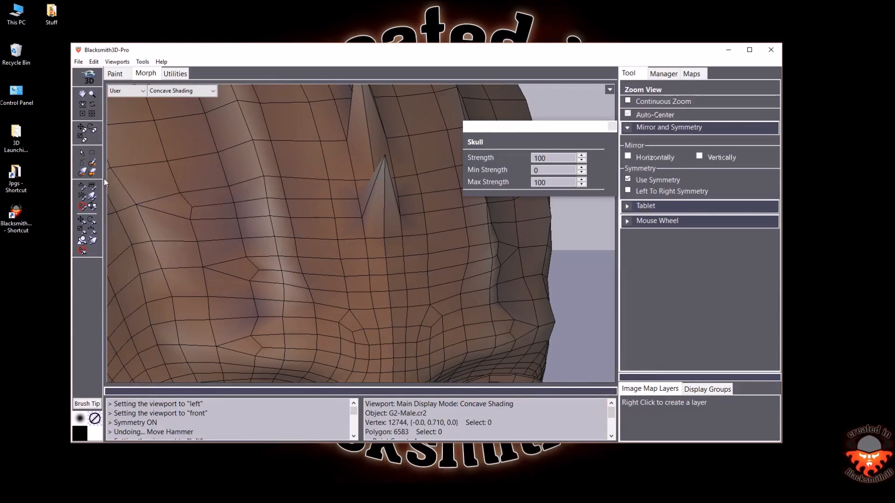
click(92, 163)
click(385, 275)
key(l)
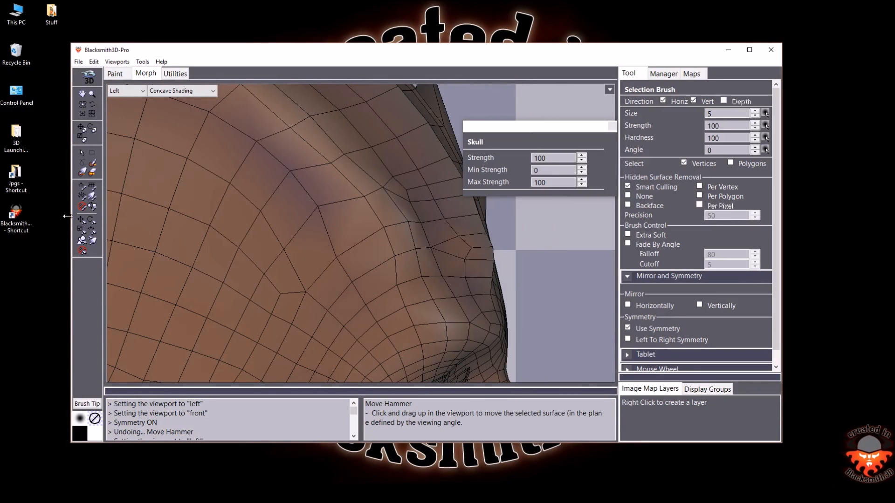
click(82, 220)
drag(455, 277, 489, 249)
key(f)
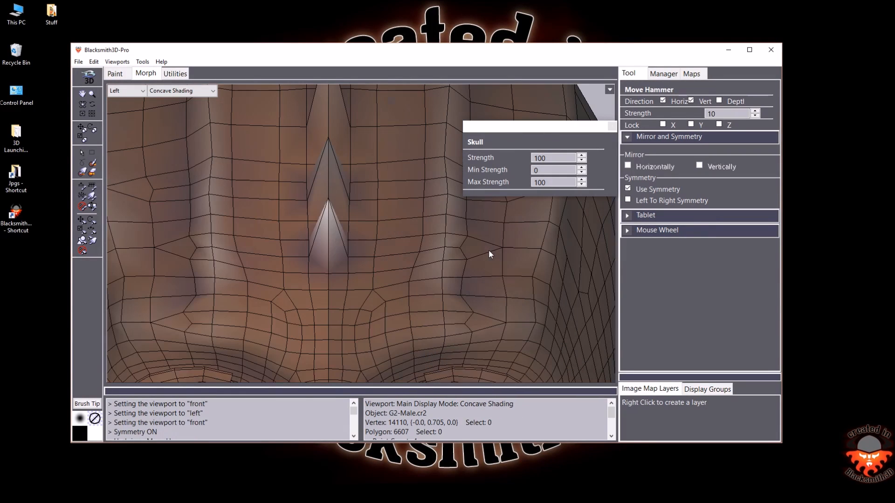
key(ctrl+d)
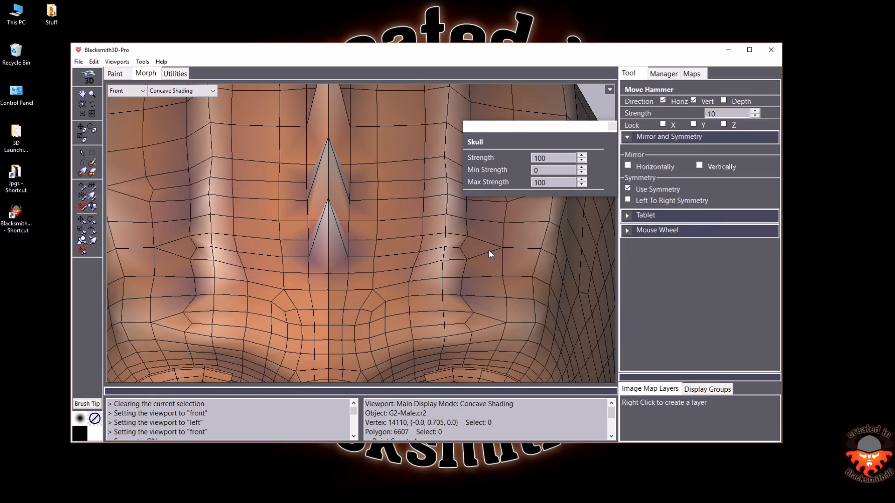
Set the Khaarni-Skull morph's strength to 100 and examine the forehead shape at an angle
click(92, 93)
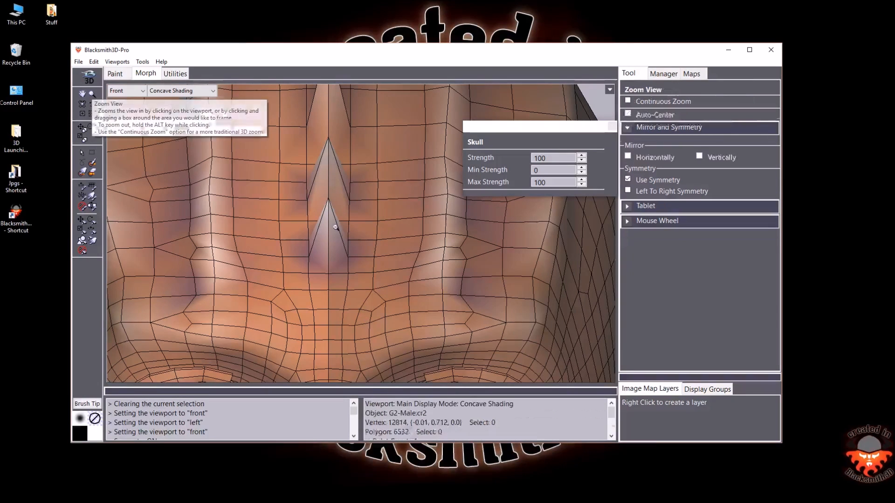
alt+click(337, 224)
click(364, 230)
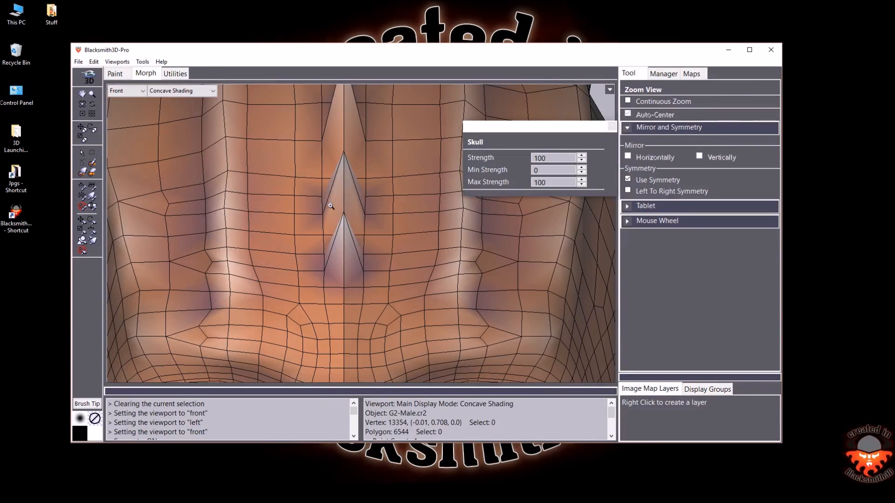
click(92, 163)
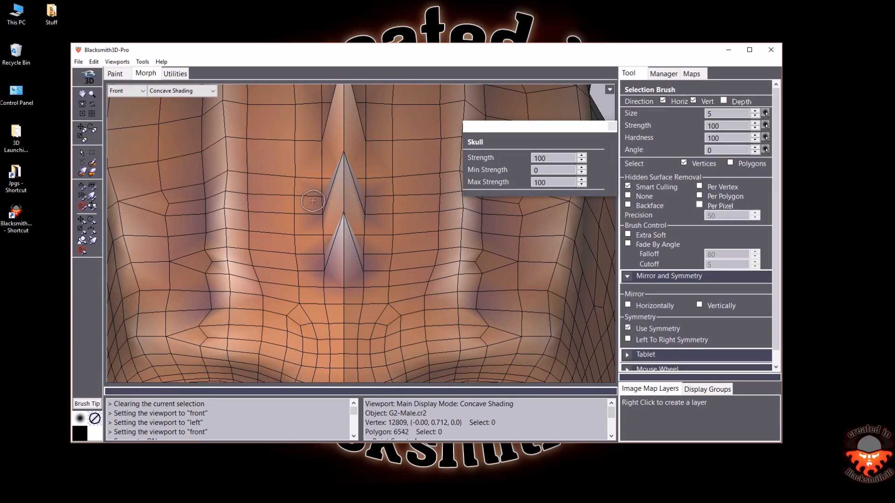
click(664, 74)
click(657, 263)
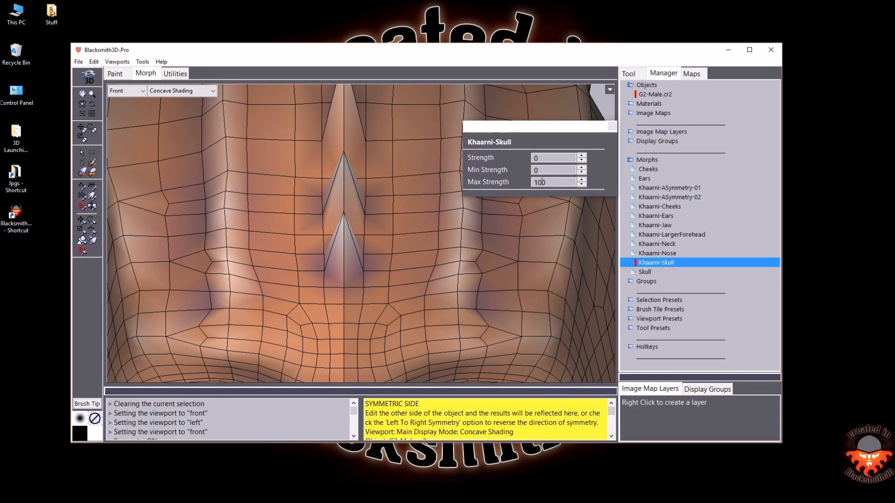
text(100)
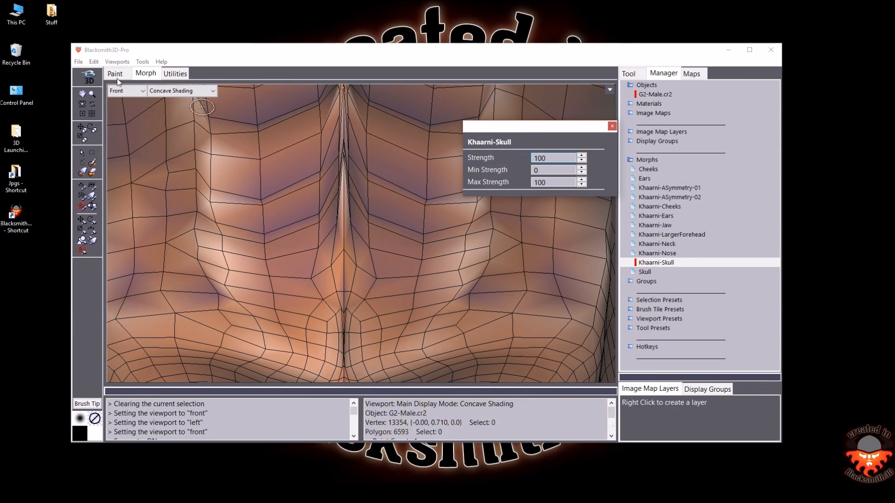
click(92, 103)
drag(332, 239, 321, 219)
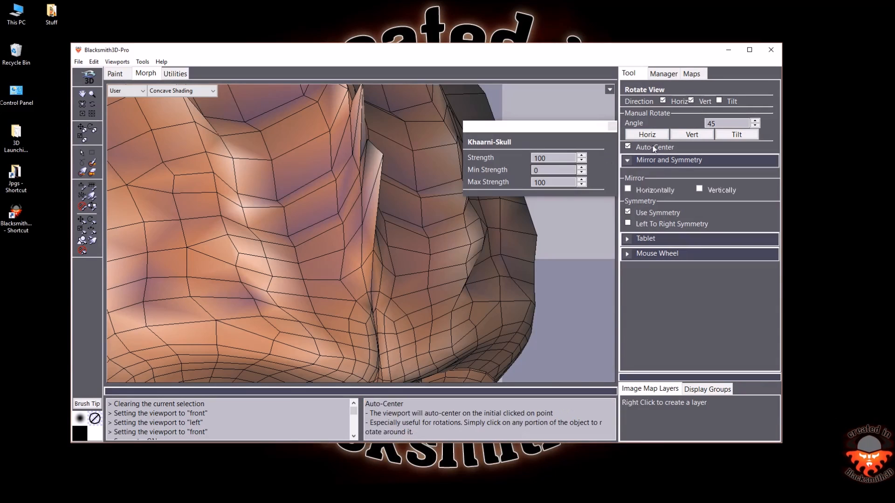
Reset the Khaarni-Skull morph's strength to 0, close its strength settings and return to front view
double_click(557, 158)
text(0)
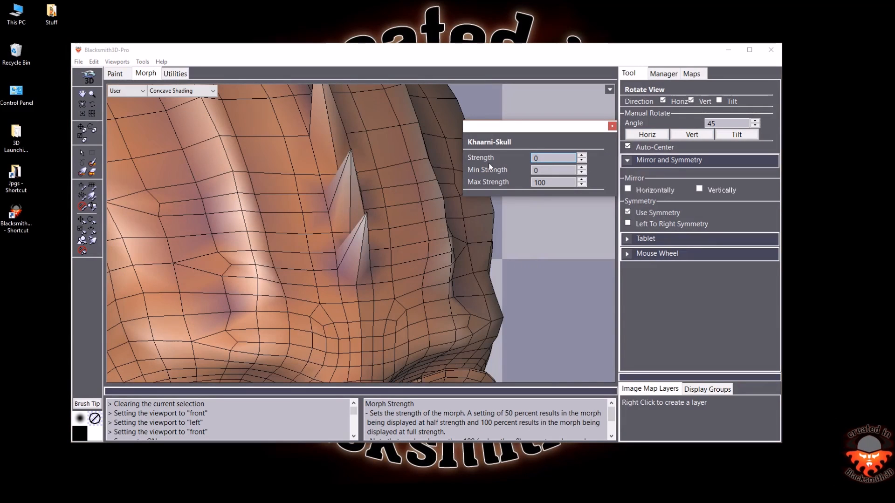
click(611, 128)
key(f)
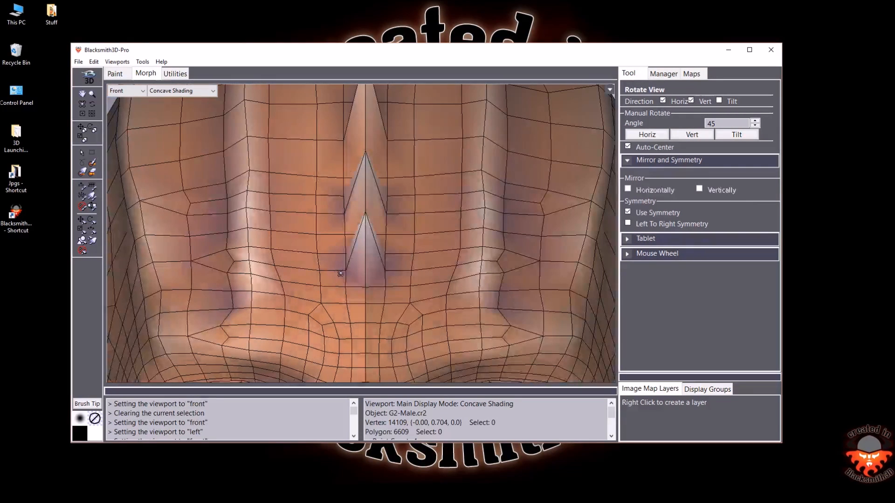
Select the horizontal vertex row beside the lowest spike, make Skull the active morph and move the row downward symmetrically with Move Hammer
click(93, 162)
mouse_move(318, 252)
mouse_down()
mouse_move(266, 250)
mouse_move(338, 254)
mouse_move(265, 252)
mouse_up()
click(337, 253)
click(80, 220)
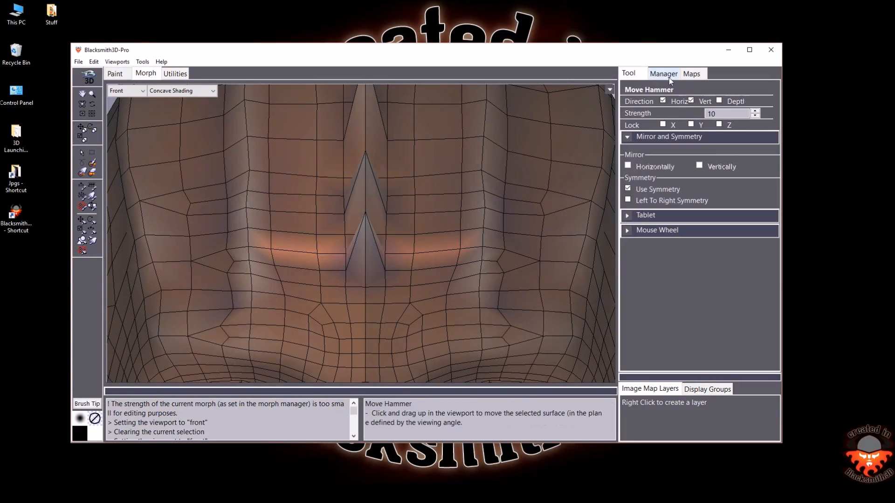
click(670, 77)
click(645, 273)
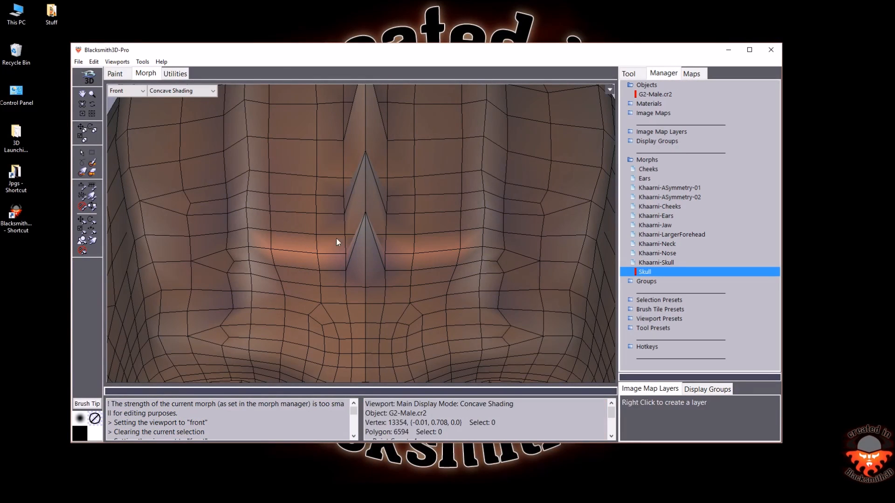
drag(312, 251, 313, 328)
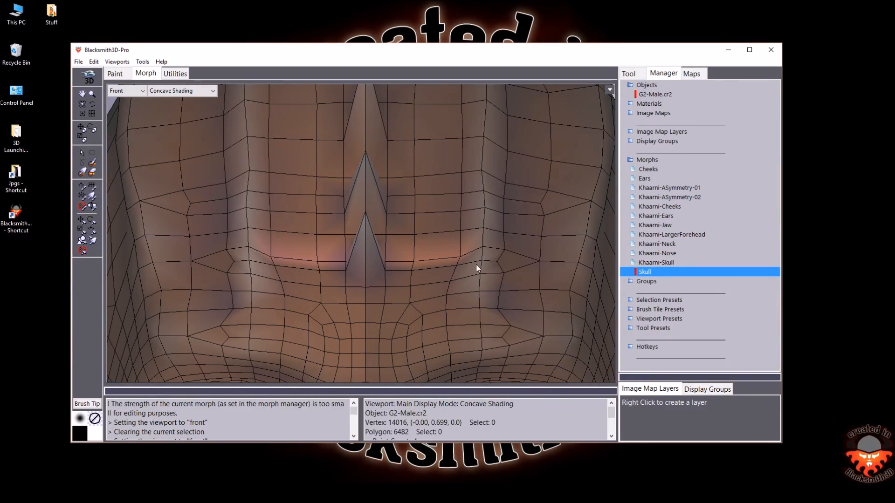
Enable Move Hammer's Depth direction, push the selected vertex row beside the lowest spike inward and check the crease at an angle
click(628, 75)
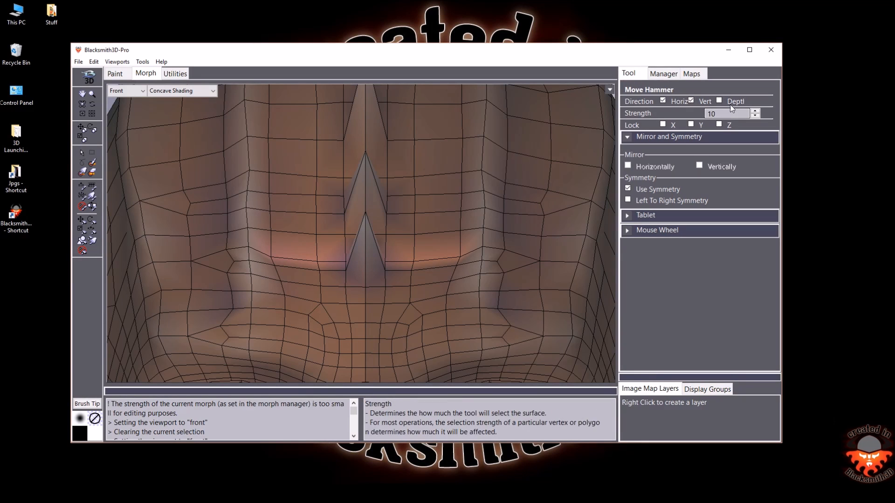
mouse_move(357, 275)
mouse_down()
mouse_move(361, 264)
mouse_move(370, 315)
mouse_move(359, 284)
mouse_move(355, 315)
mouse_move(371, 315)
mouse_up()
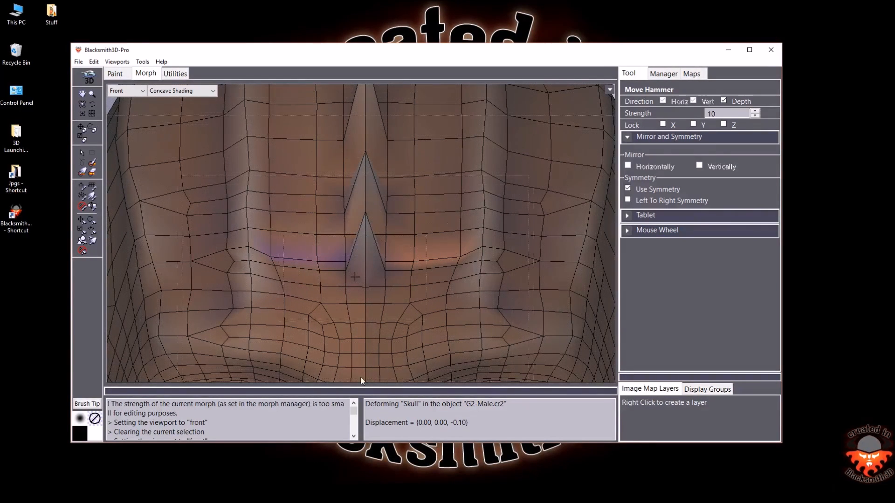
mouse_move(353, 365)
mouse_down()
mouse_move(357, 306)
mouse_move(338, 353)
mouse_up()
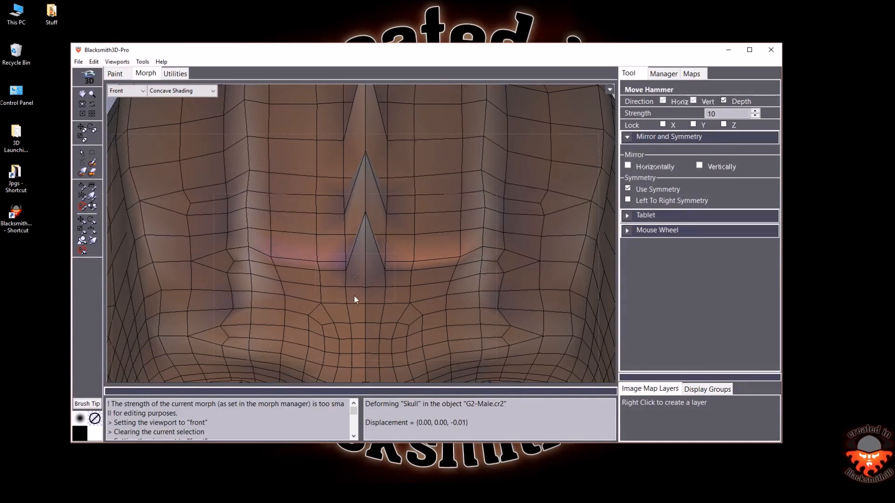
drag(351, 361, 348, 297)
drag(337, 299, 332, 339)
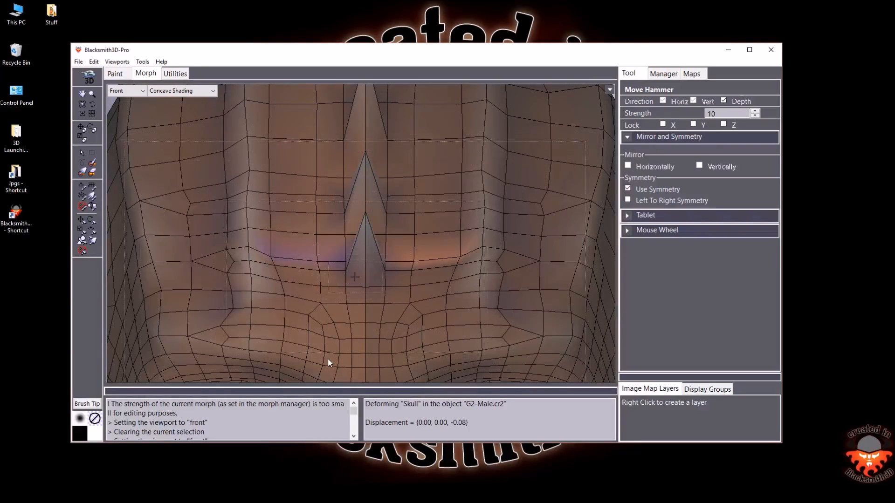
click(82, 104)
drag(258, 225, 279, 229)
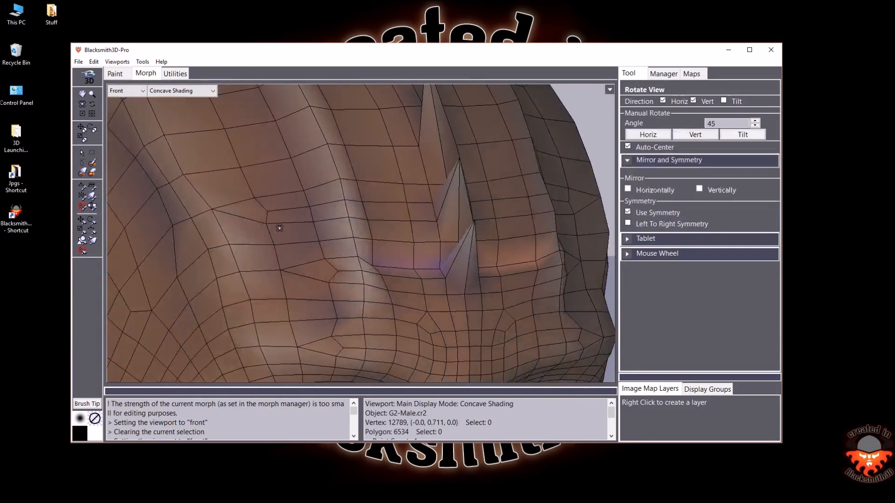
key(f)
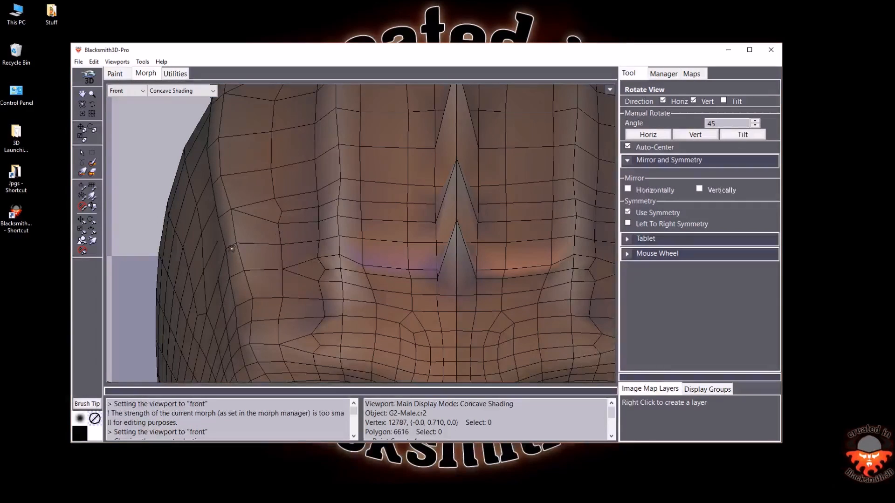
Disable Move Hammer's Depth direction and move the same vertex row slightly further down in front view
click(83, 231)
click(726, 101)
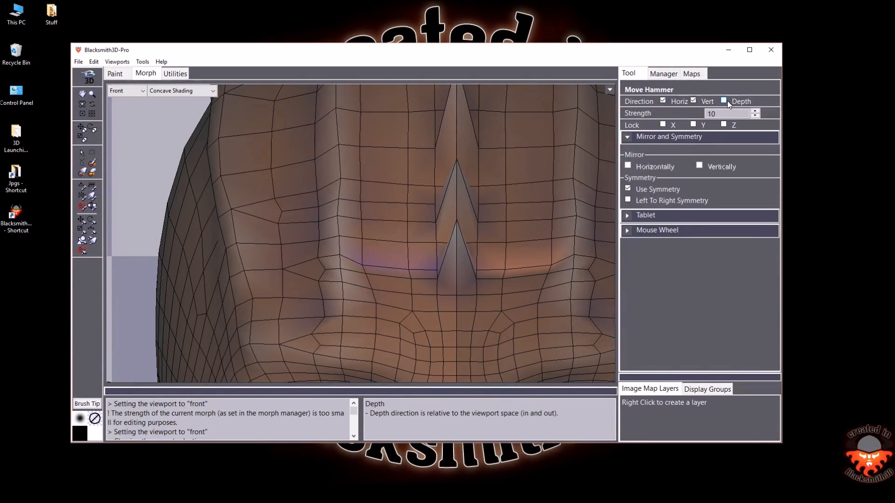
drag(403, 281, 409, 323)
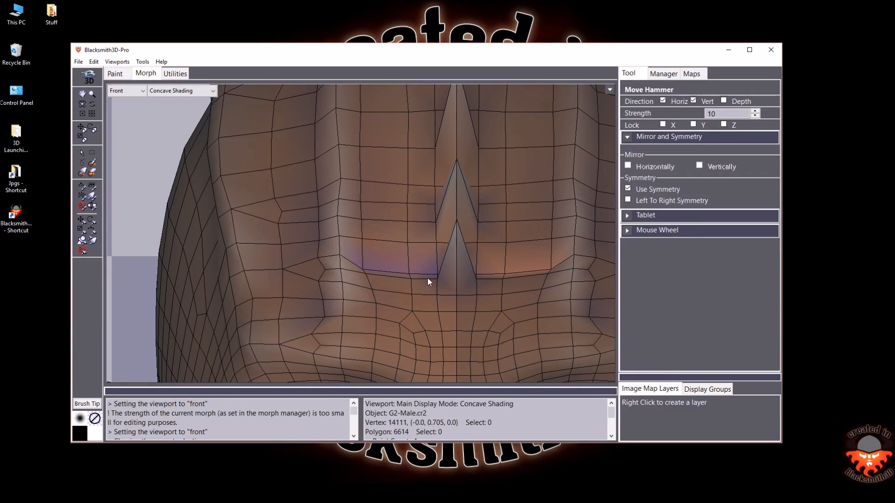
Brush-select the middle vertex of the row beside the lowest spike, soften the selection, pull it downward with Move Hammer and clear the selection
click(92, 162)
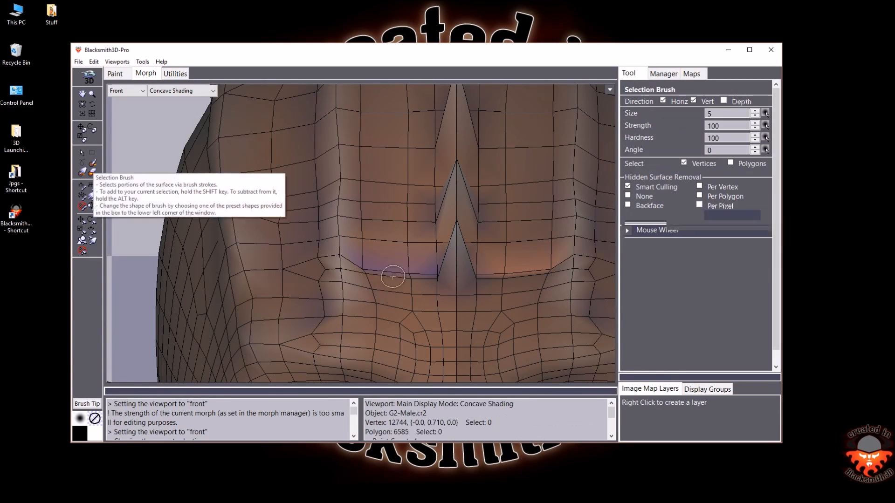
click(409, 272)
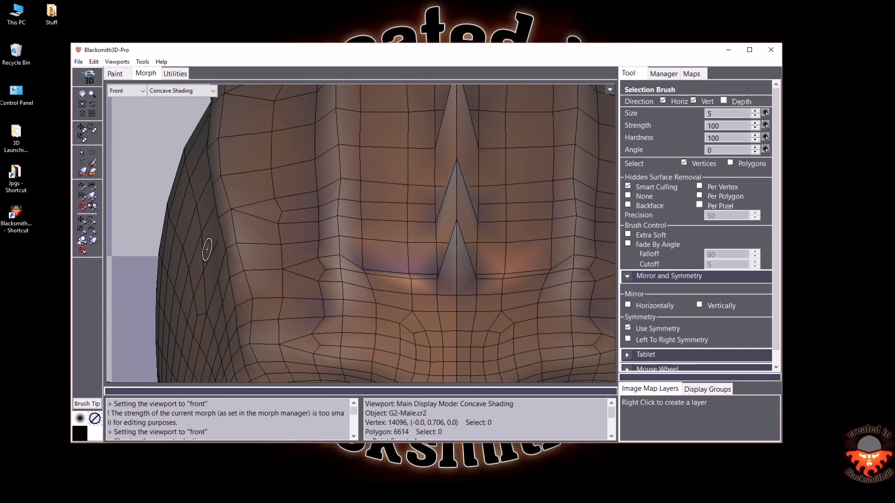
click(81, 220)
drag(409, 285, 407, 342)
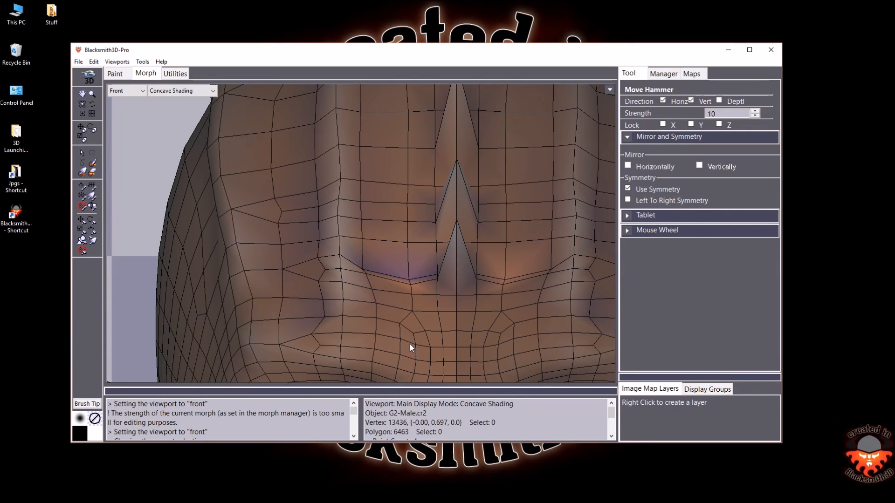
key(ctrl+z)
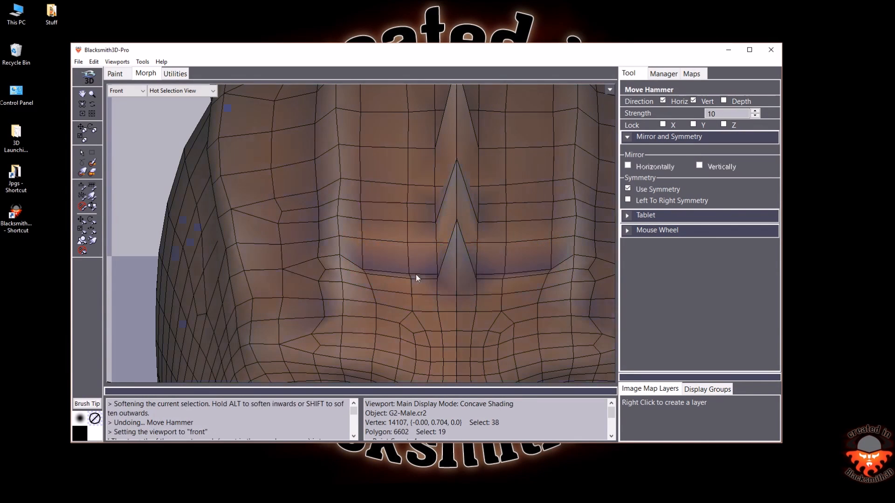
click(411, 289)
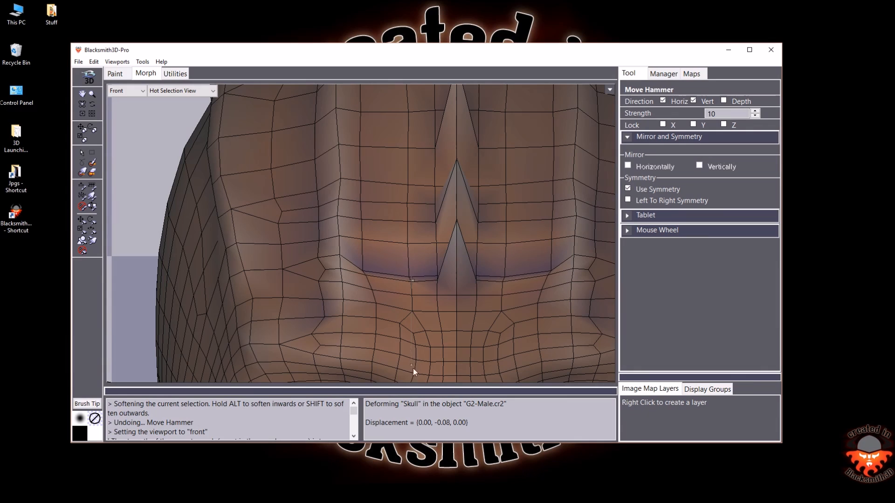
drag(414, 441, 397, 464)
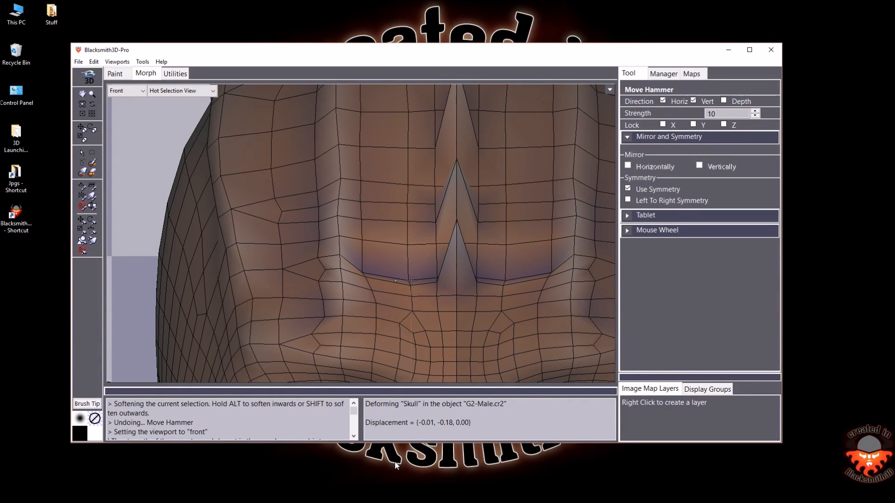
key(Escape)
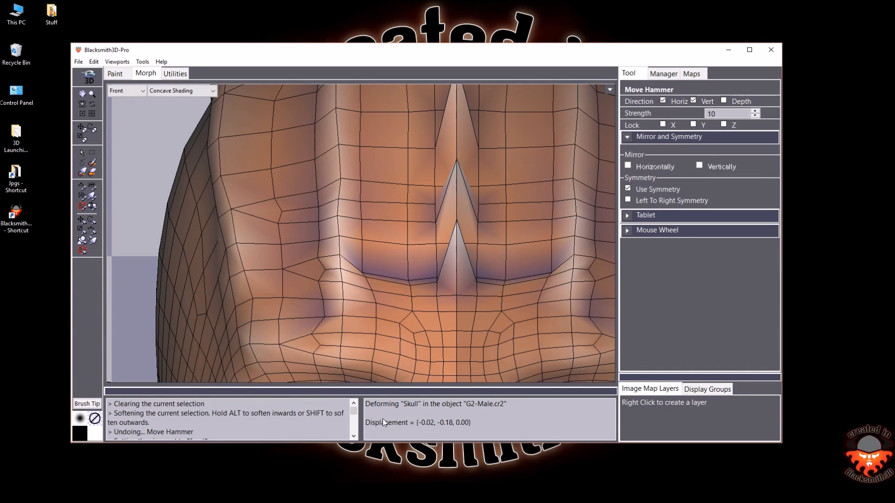
Select the vertex row beside the second-lowest spike and move it downward with Move Hammer, then inward with the Depth direction enabled
click(92, 162)
click(406, 184)
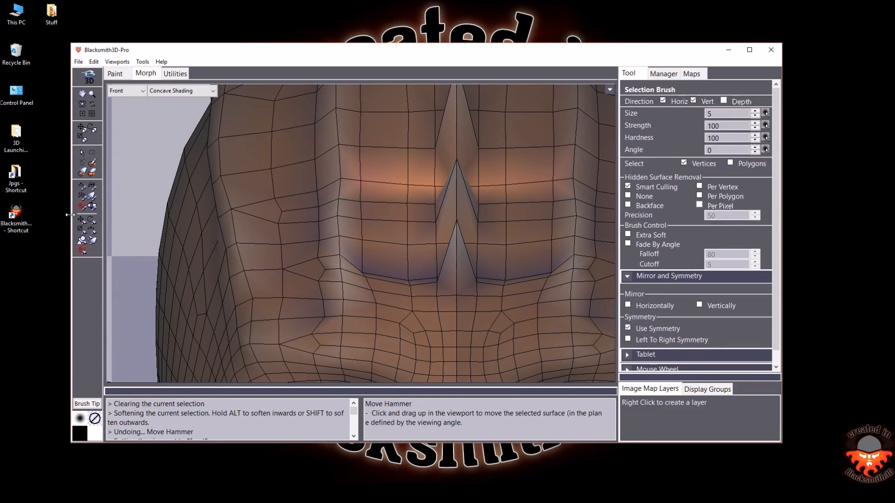
click(82, 207)
drag(393, 197, 404, 363)
click(723, 100)
drag(348, 229, 352, 244)
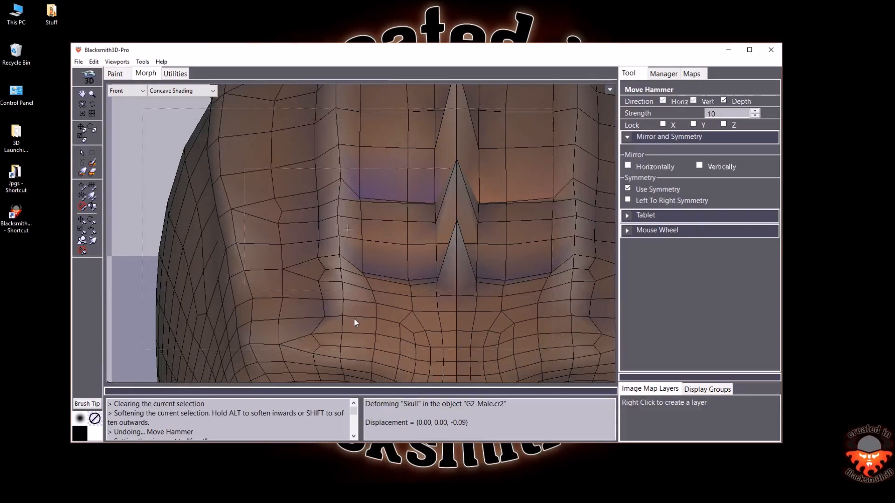
drag(363, 273, 362, 272)
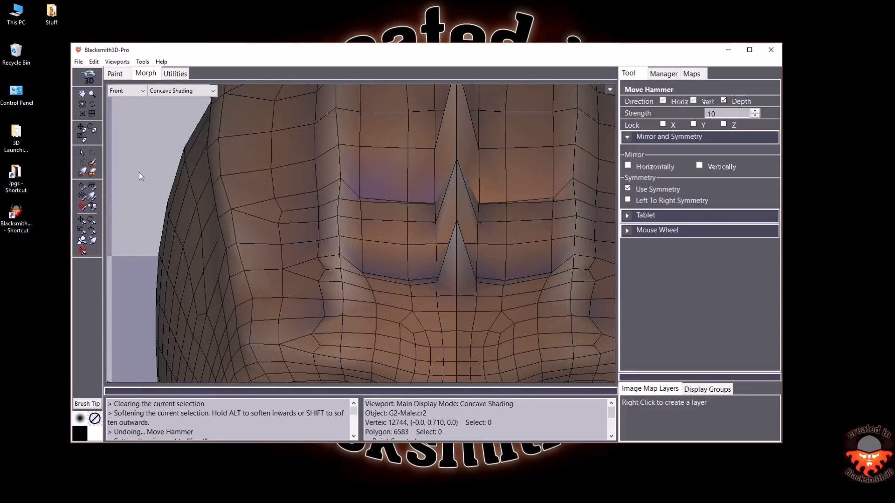
Select the middle of the upper crease with softened edges, pull it downward using Move Hammer without Depth, and clear the selection
click(93, 163)
drag(394, 196, 406, 223)
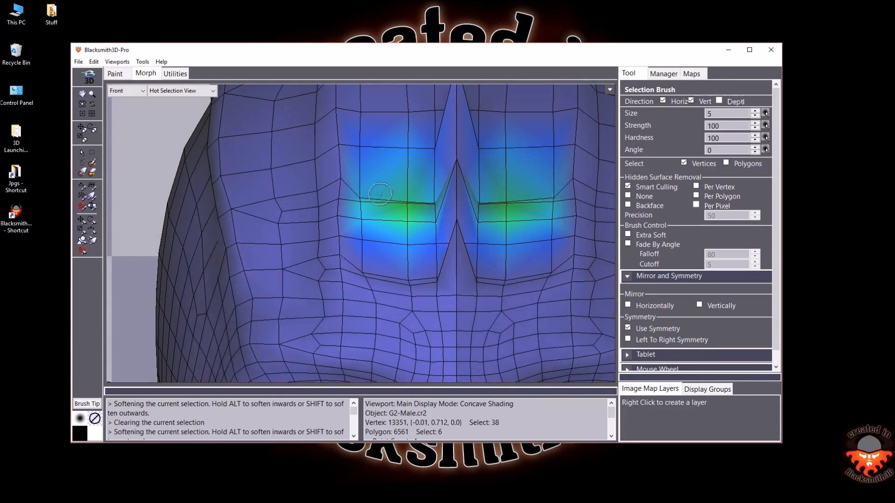
click(87, 223)
drag(403, 212, 401, 228)
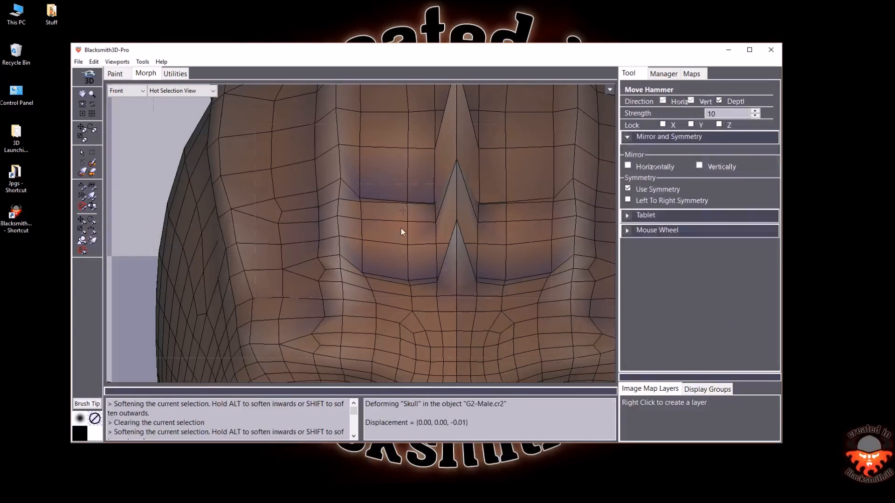
key(ctrl+z)
click(723, 101)
drag(404, 212, 379, 489)
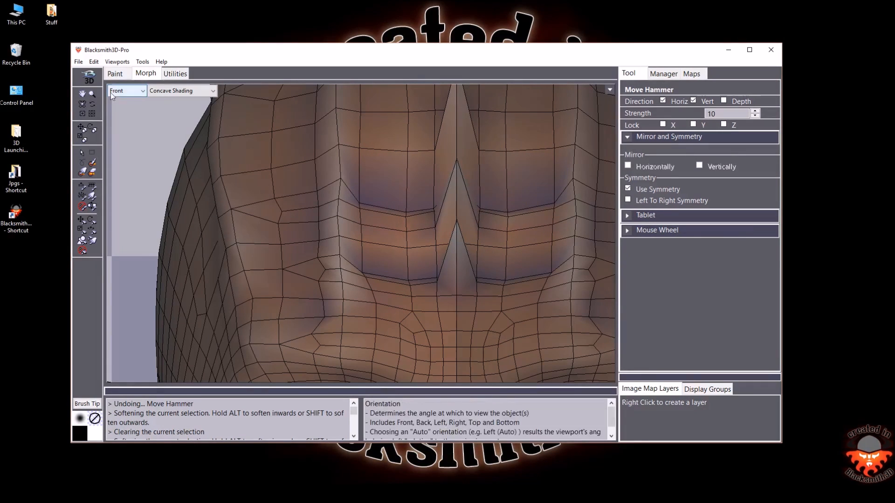
Show the head at an angle, set the Skull morph's strength to 0 and set the Khaarni-Skull morph's strength to 100
click(91, 93)
alt+click(416, 254)
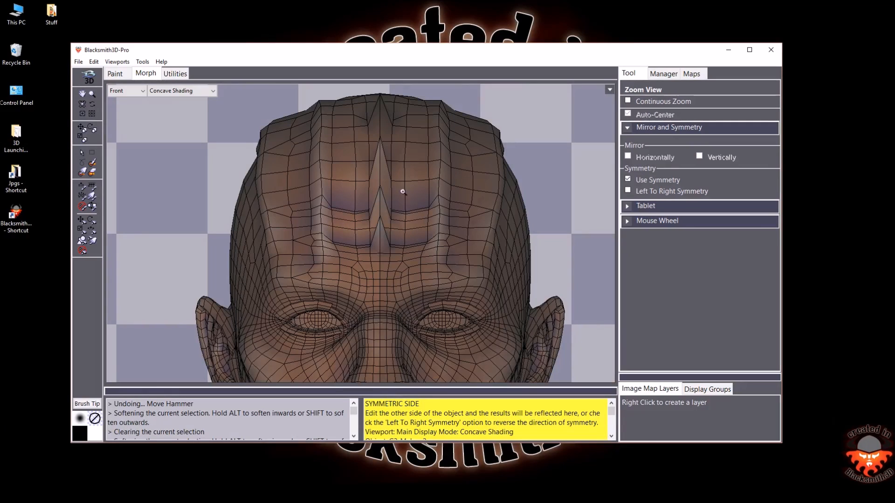
click(82, 104)
drag(384, 241, 362, 245)
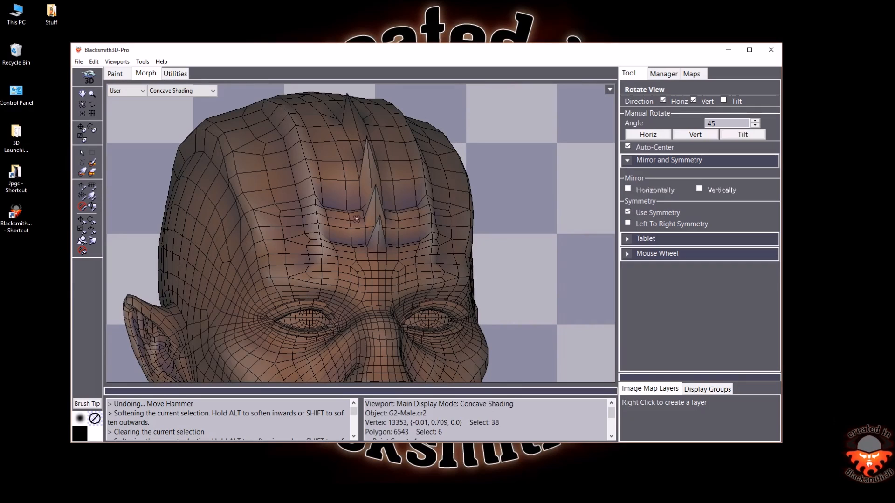
click(661, 74)
double_click(646, 272)
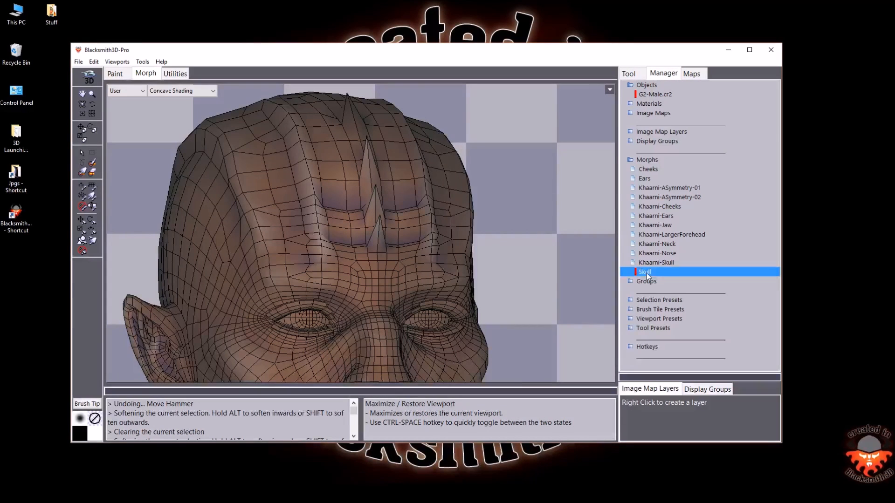
text(0)
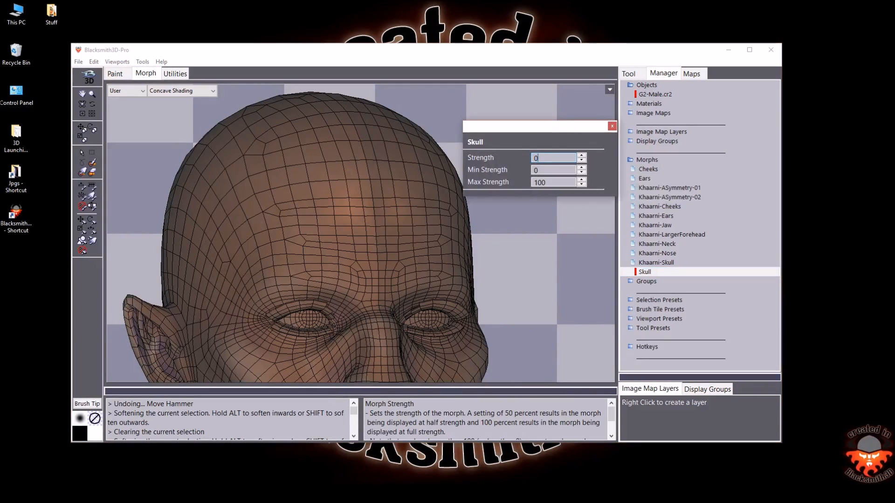
click(612, 126)
double_click(655, 263)
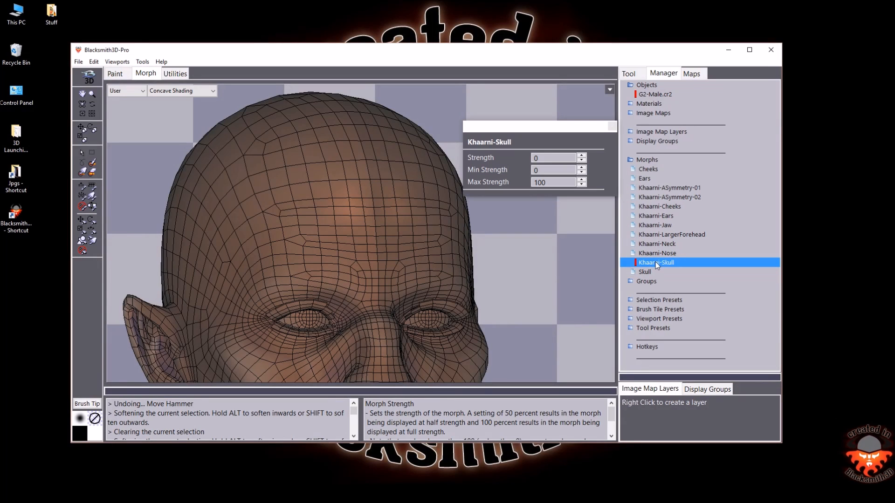
text(100)
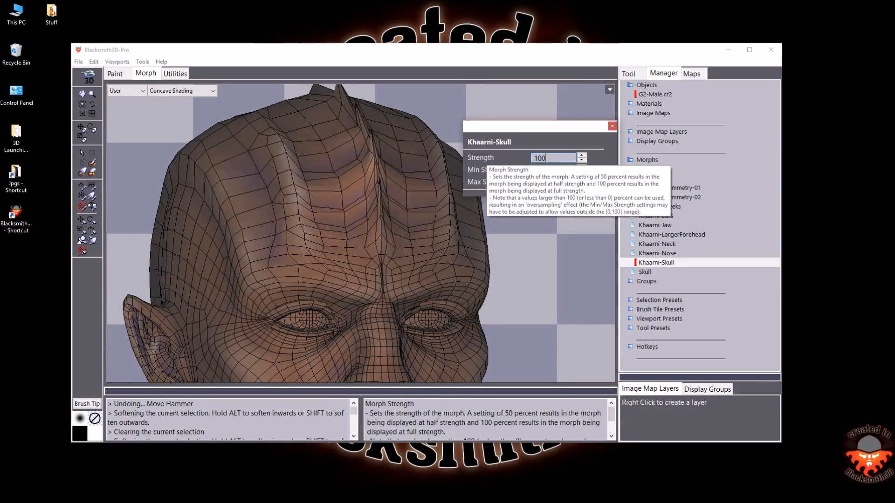
click(612, 127)
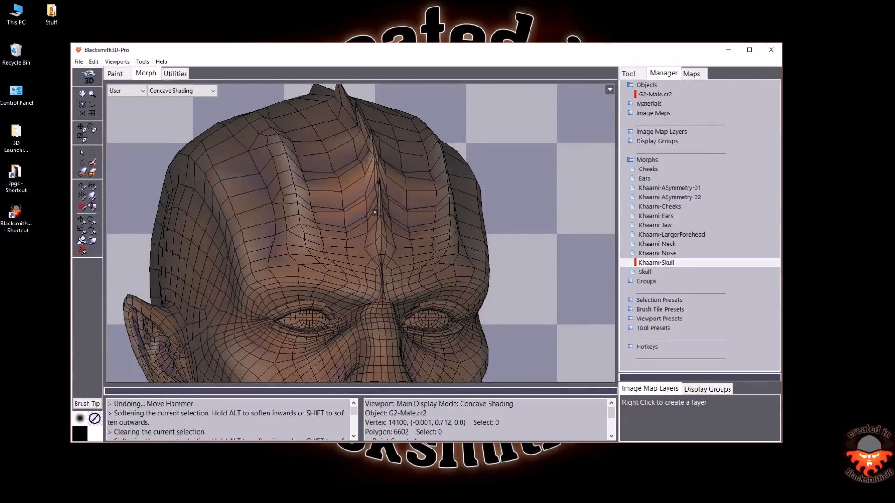
Examine the Khaarni-Skull morph's forehead ridges, creases and centreline spikes from the front, above and side
middle_drag(375, 213, 392, 223)
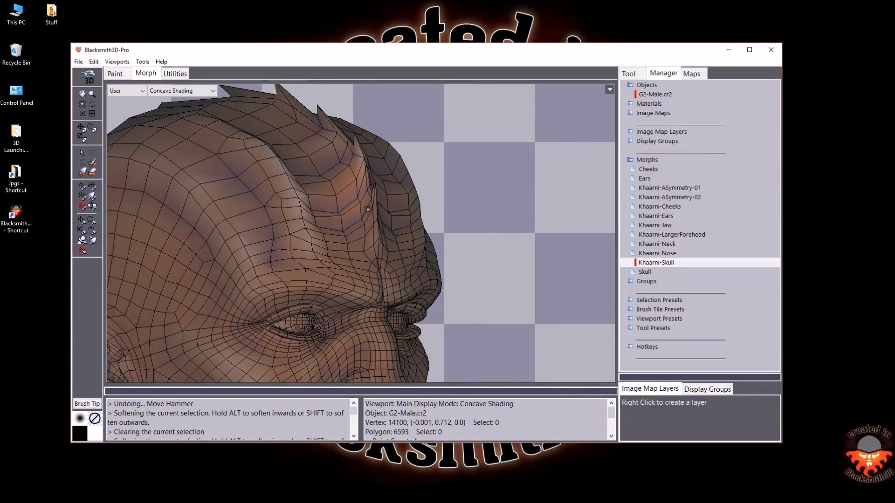
middle_drag(375, 216, 329, 234)
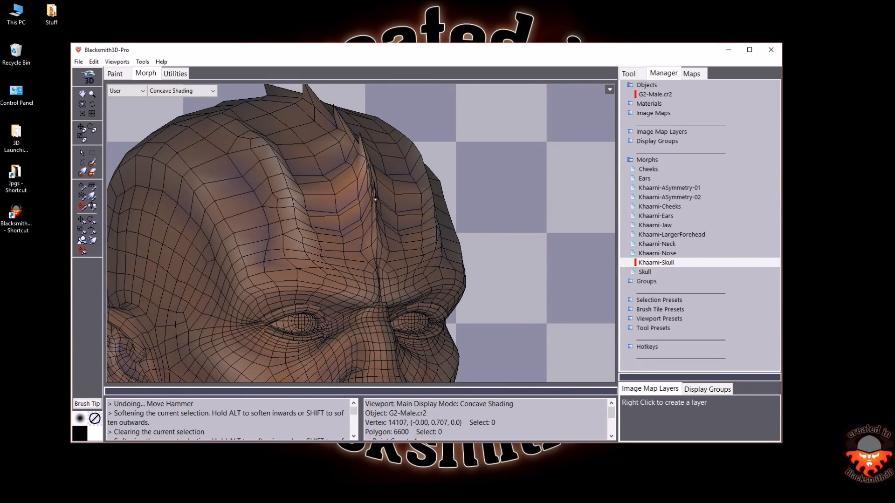
middle_drag(373, 219, 367, 251)
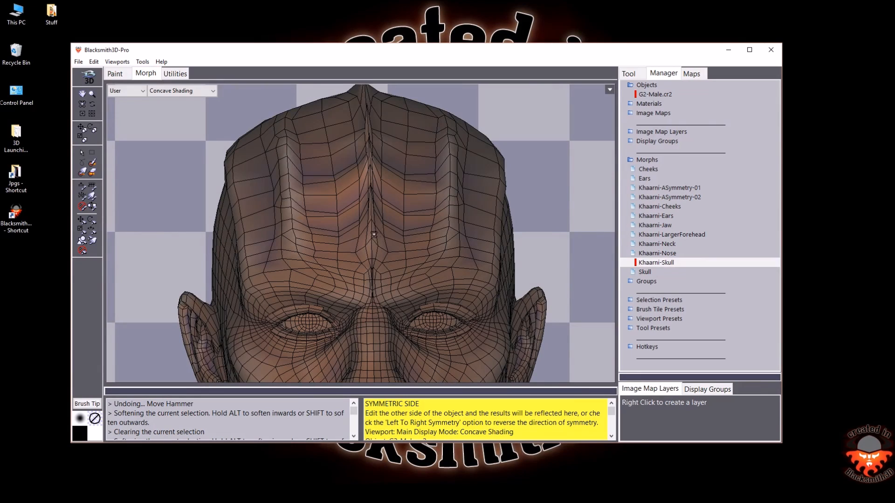
middle_drag(331, 229, 348, 212)
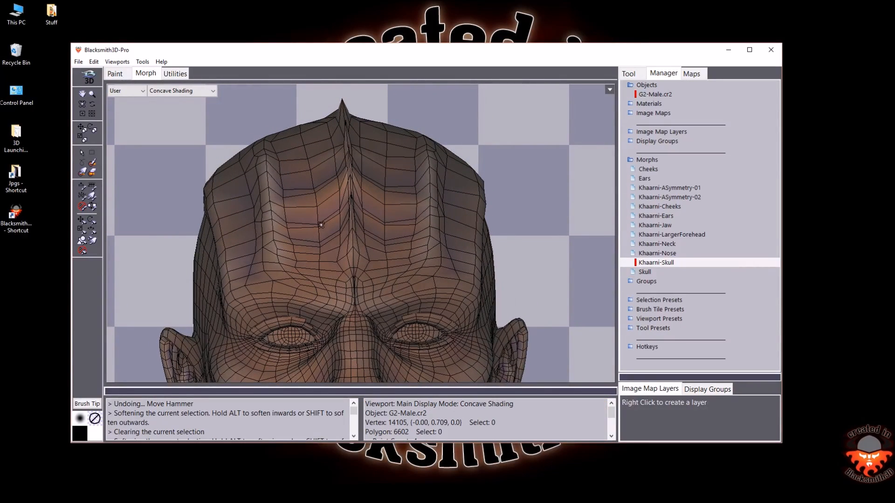
mouse_move(309, 215)
middle_down()
mouse_move(350, 240)
mouse_move(328, 219)
mouse_move(309, 224)
middle_up()
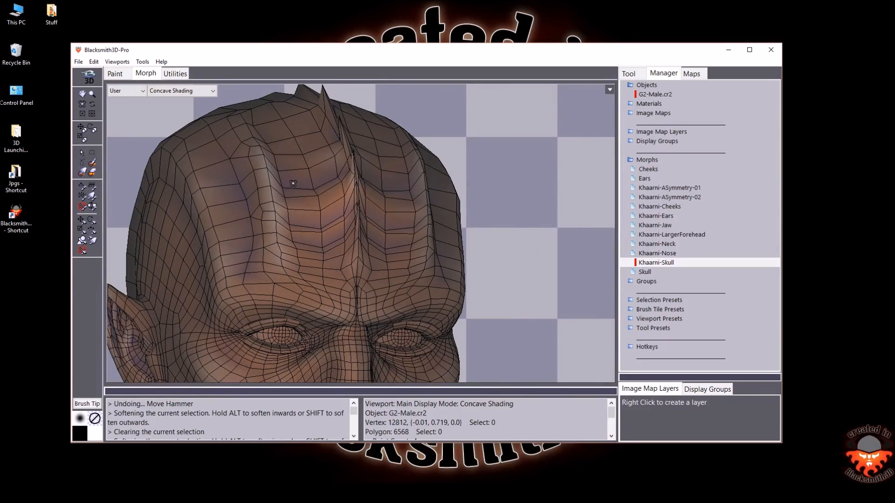
middle_drag(306, 134, 337, 240)
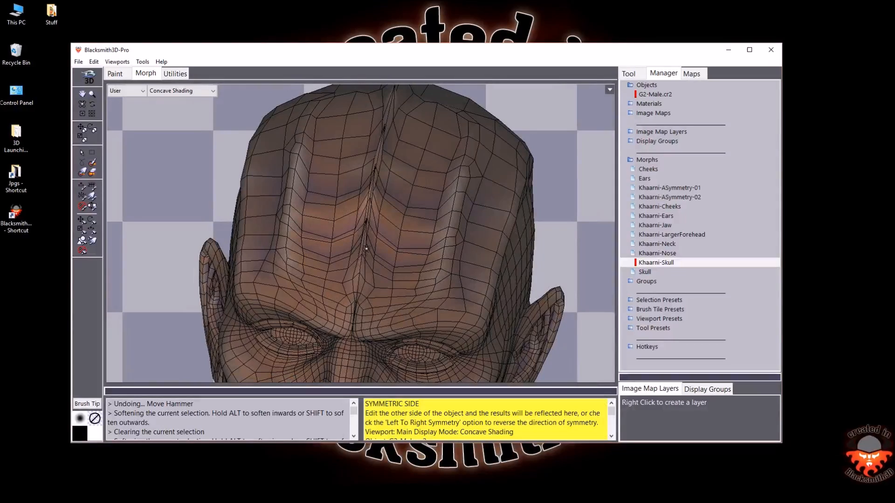
middle_drag(344, 171, 227, 196)
click(92, 94)
alt+click(227, 196)
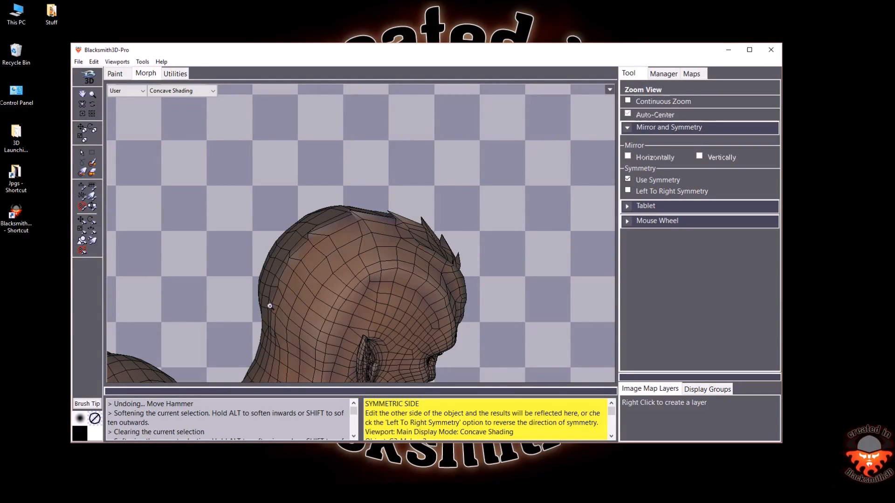
Show the head from the front without the wireframe and clear the current selection
alt+click(357, 266)
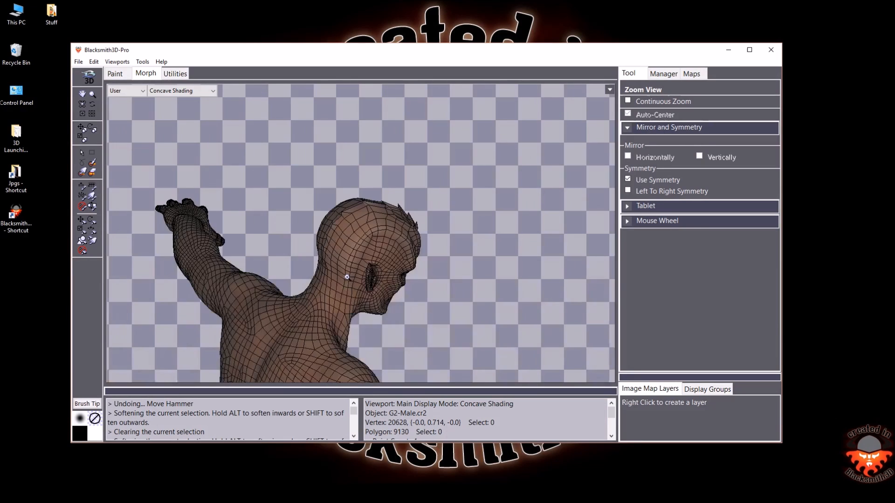
click(334, 267)
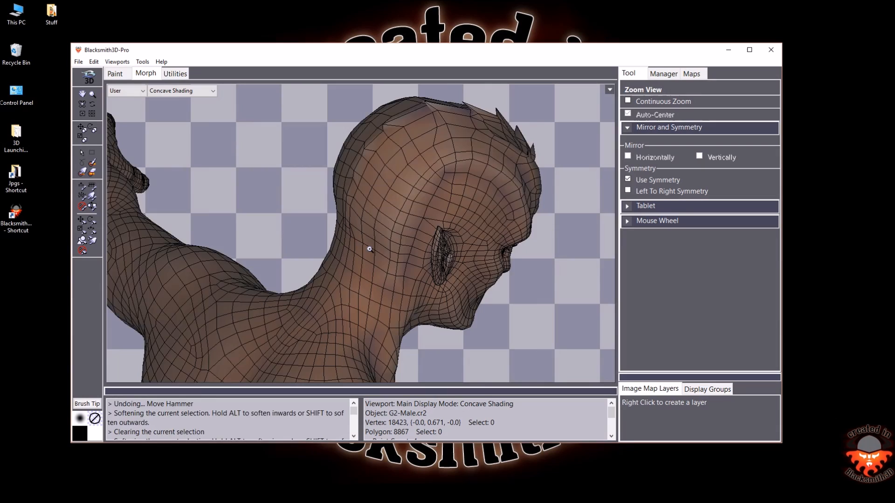
key(f)
alt+click(322, 185)
click(325, 211)
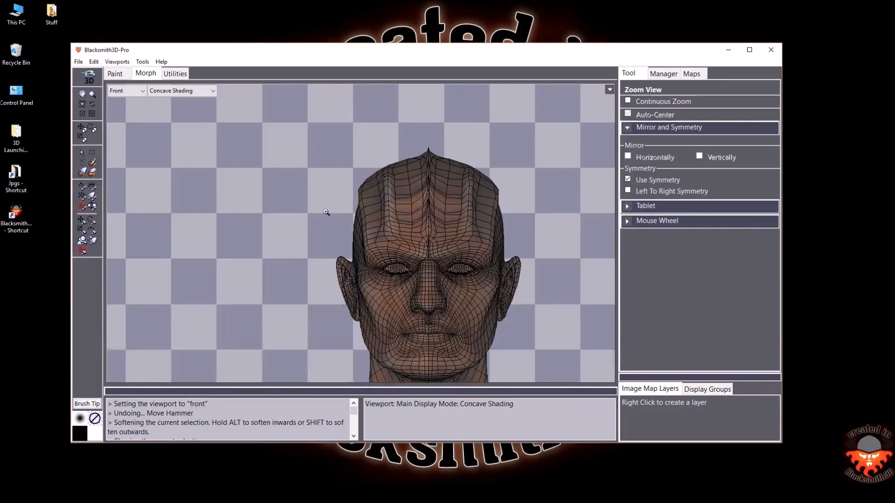
key(w)
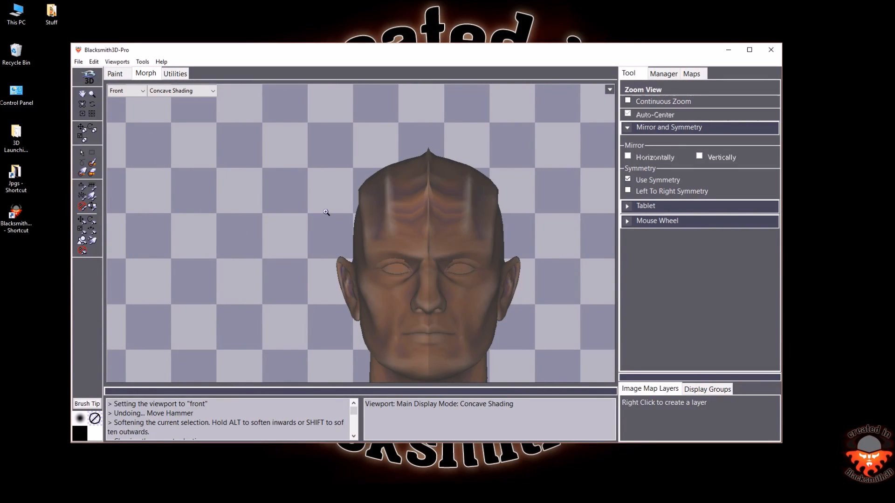
key(ctrl+d)
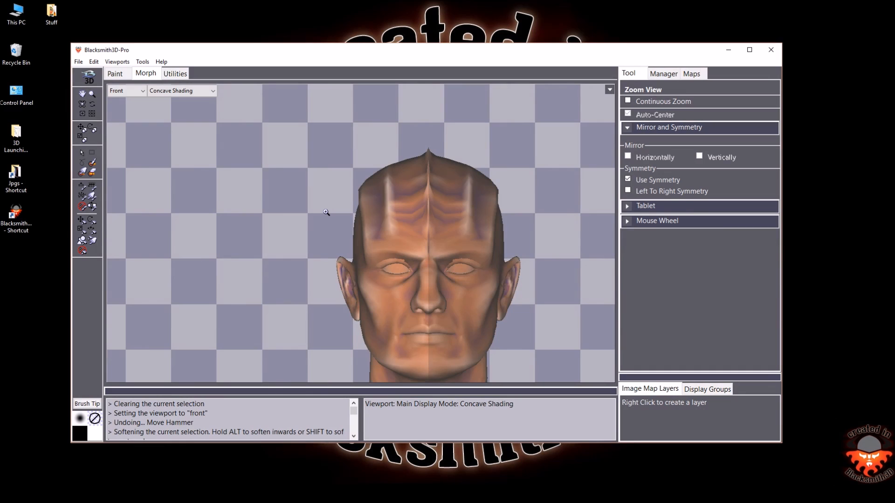
Examine the face and the sculpted forehead up close, from the front and at an angle
click(418, 288)
click(402, 227)
alt+click(379, 230)
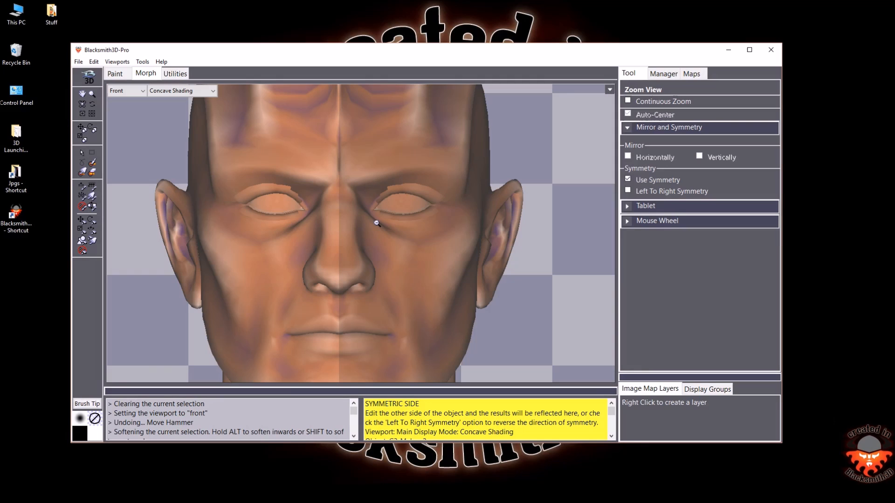
alt+click(362, 184)
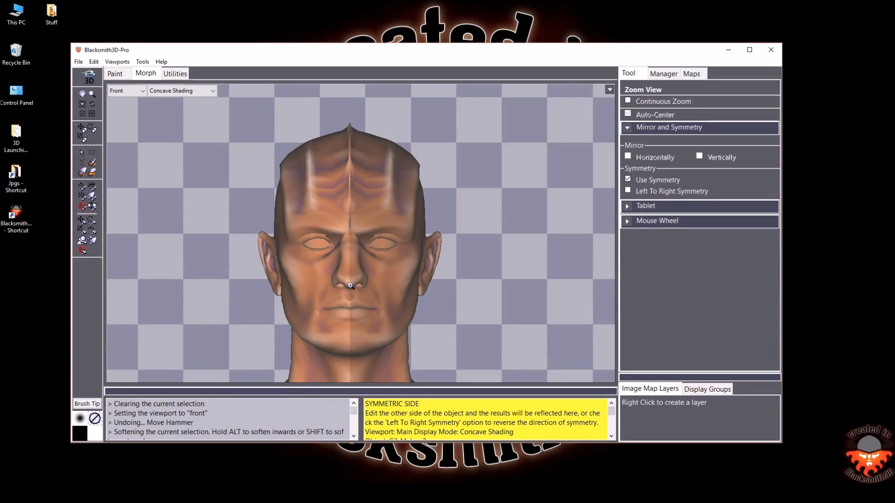
click(81, 103)
drag(358, 297, 401, 296)
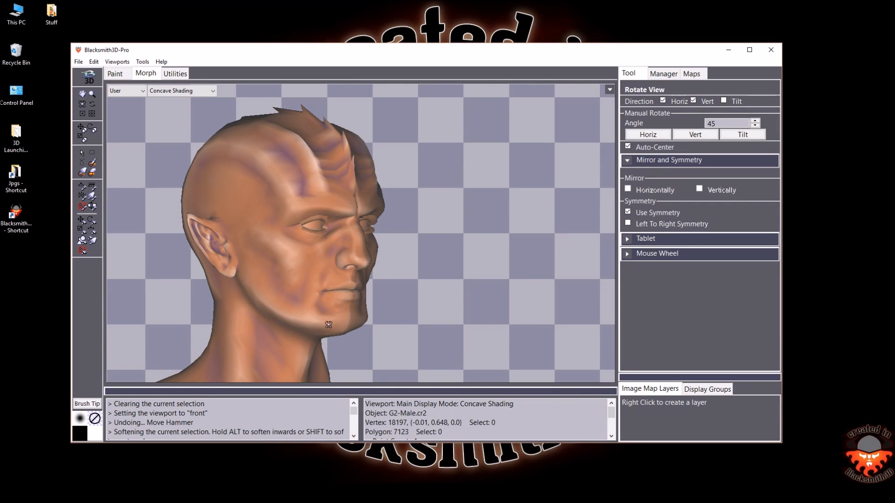
drag(367, 313, 330, 303)
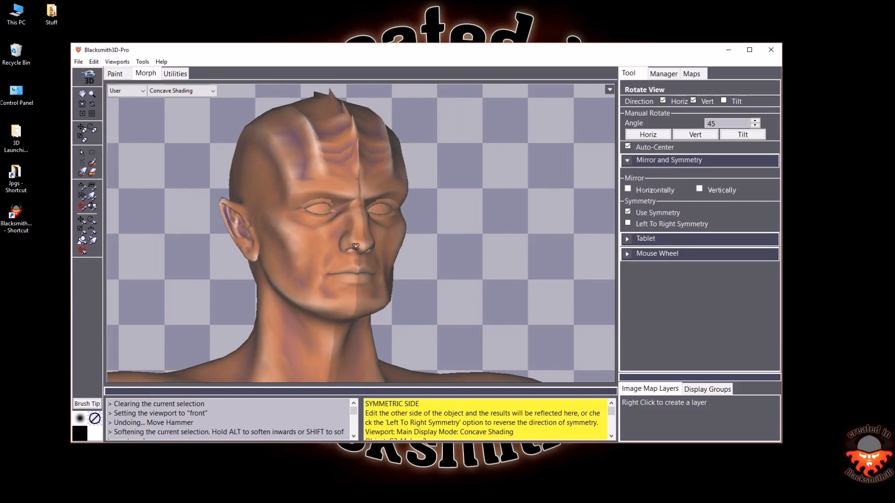
Try a Touchup Chisel stroke beside the eye with the Skull morph active, and return to the Khaarni-Skull morph
click(82, 196)
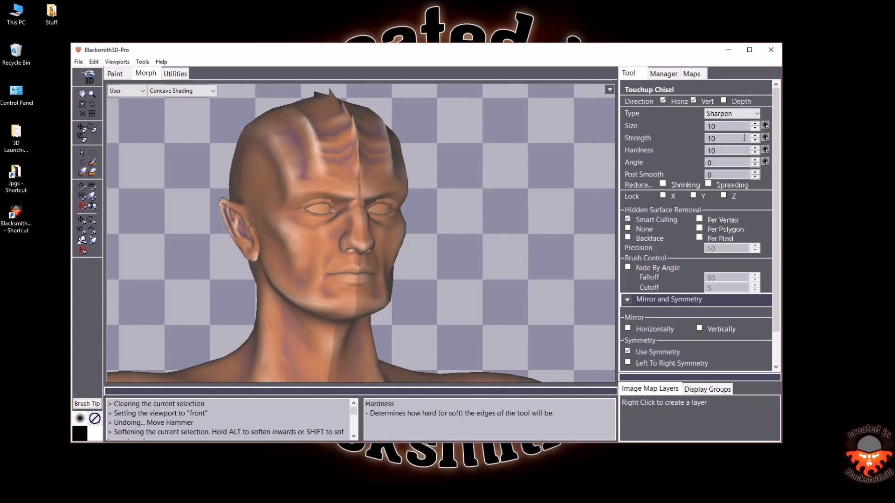
click(663, 73)
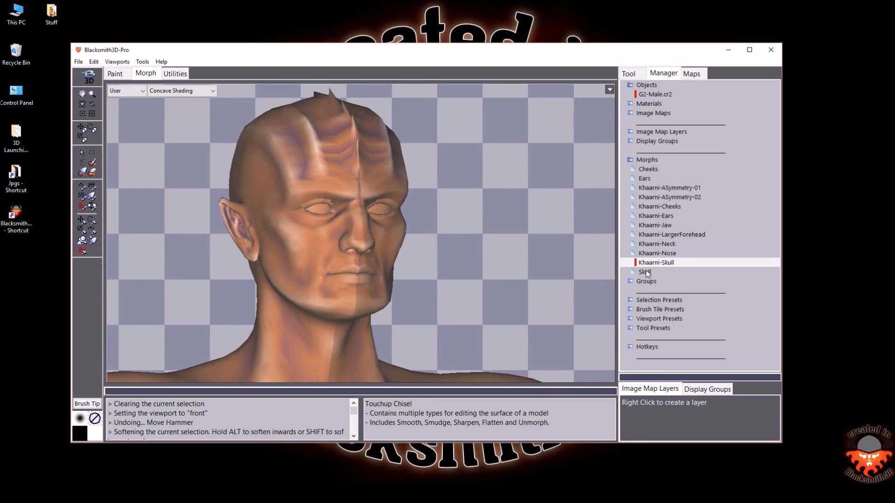
click(646, 272)
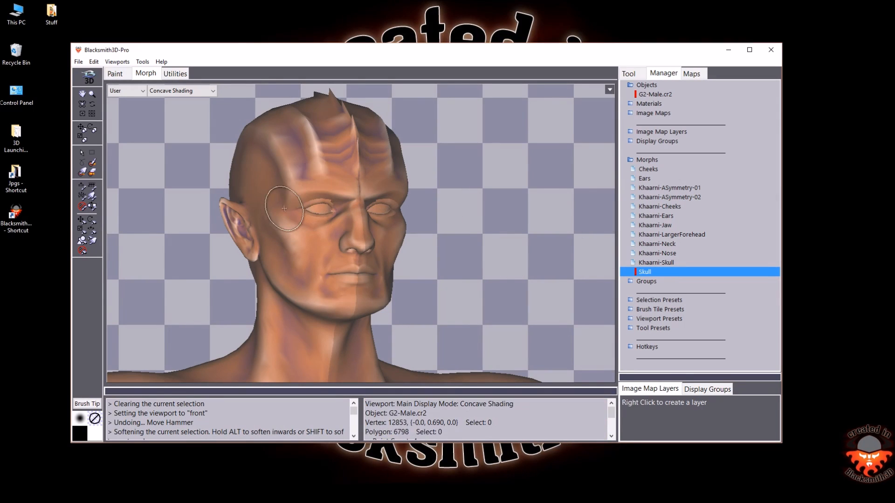
click(283, 227)
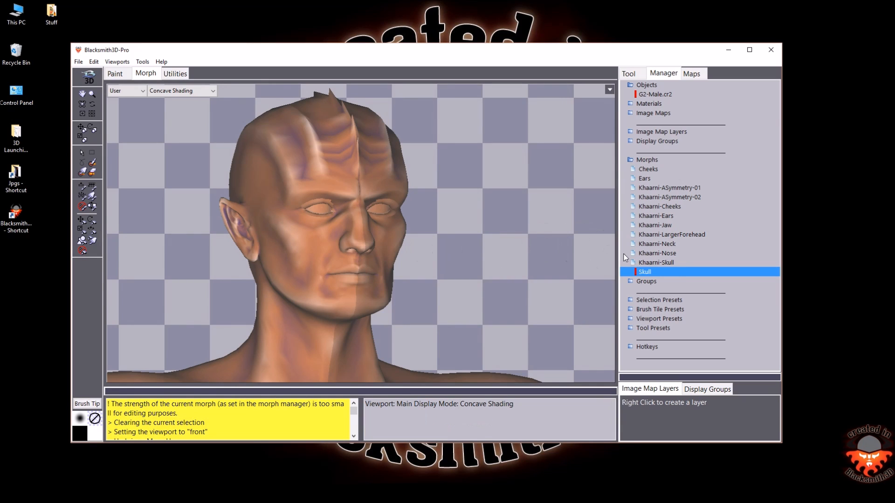
double_click(648, 273)
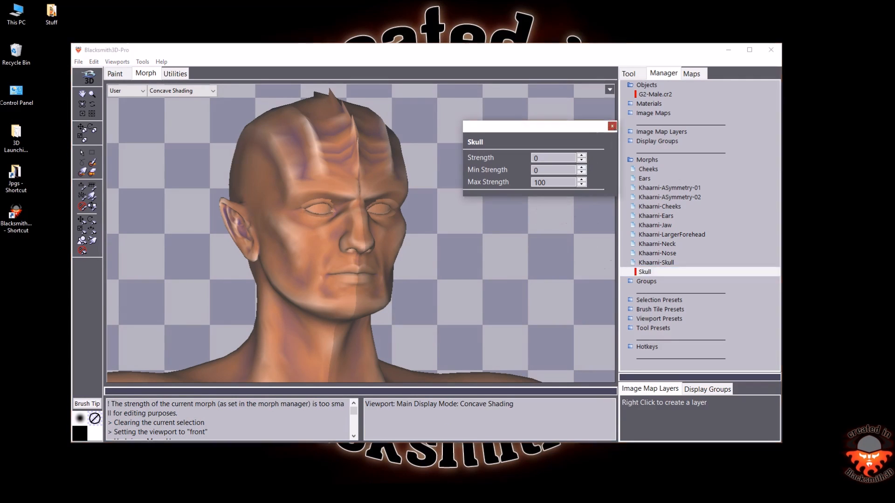
click(656, 262)
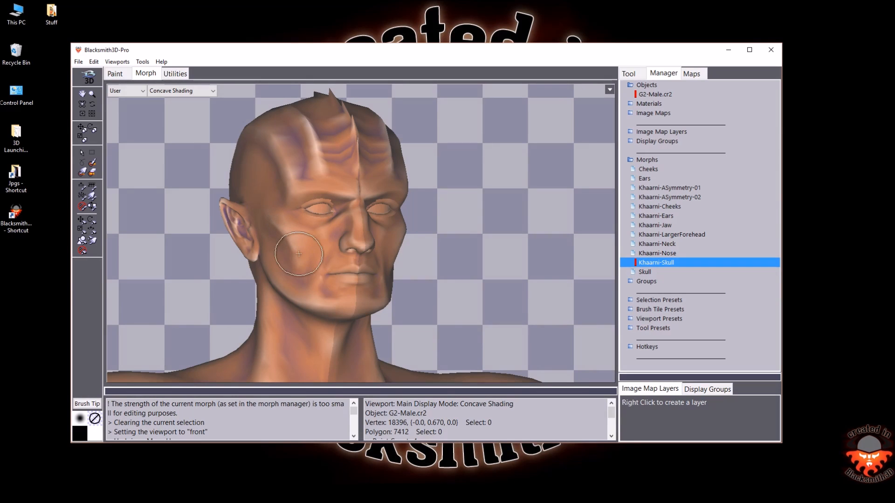
key(ctrl+z)
Show the wireframe on the face up close and set the Touchup Chisel's strength to 30
key(w)
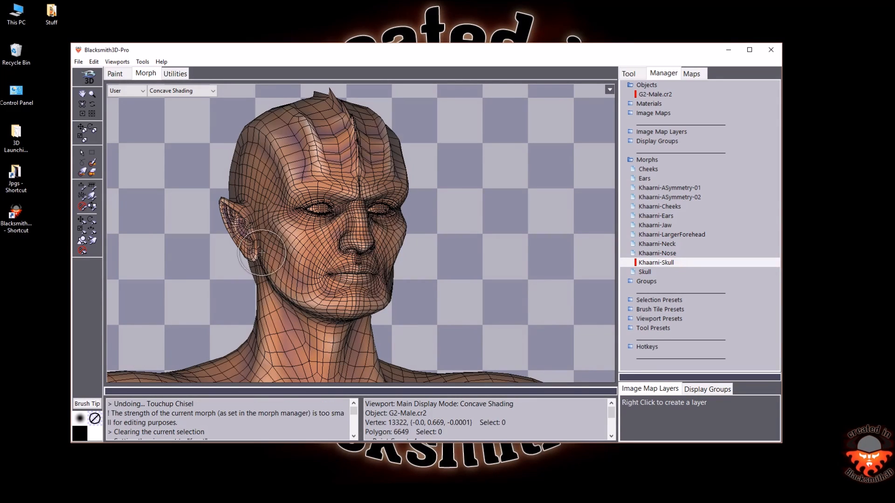
click(92, 94)
click(276, 210)
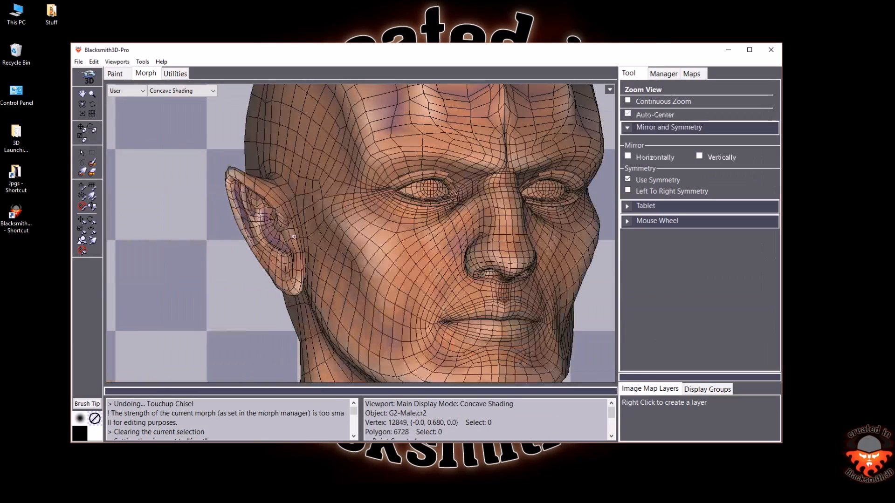
click(92, 196)
double_click(725, 138)
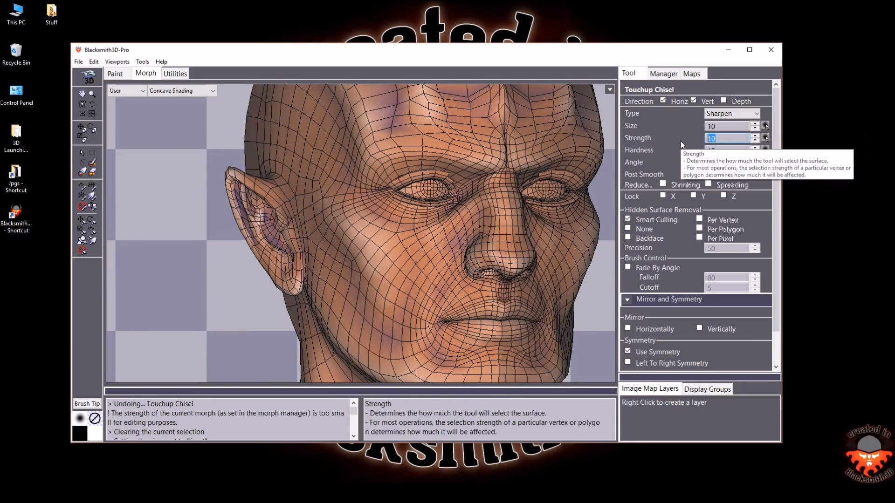
text(30)
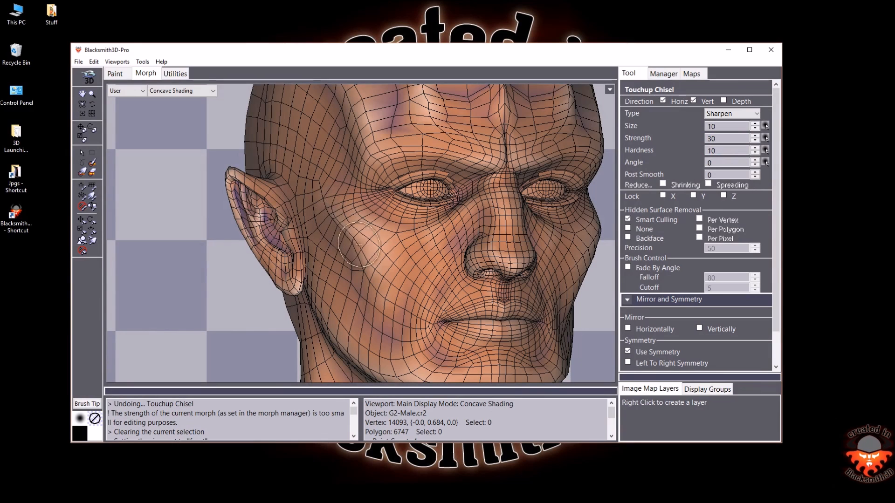
Compare the face's concave shading with and without the wireframe, from the front and at an angle
key(f)
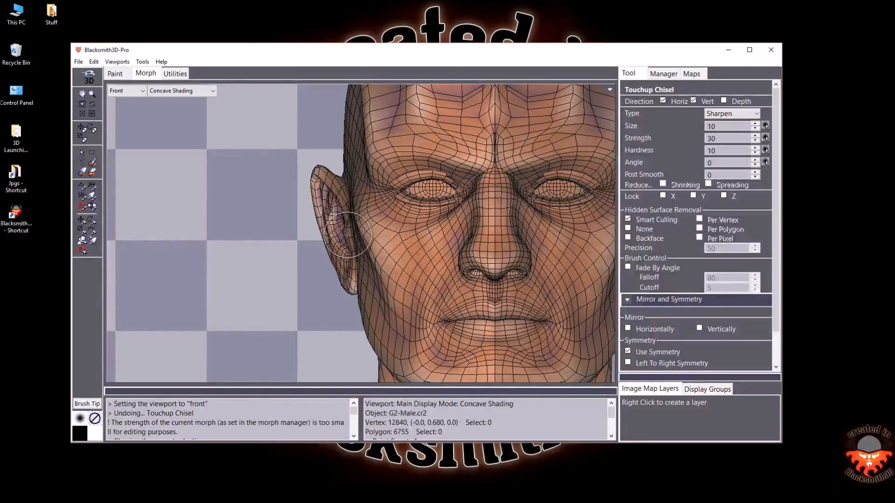
key(w)
key(w)
key(w)
key(w)
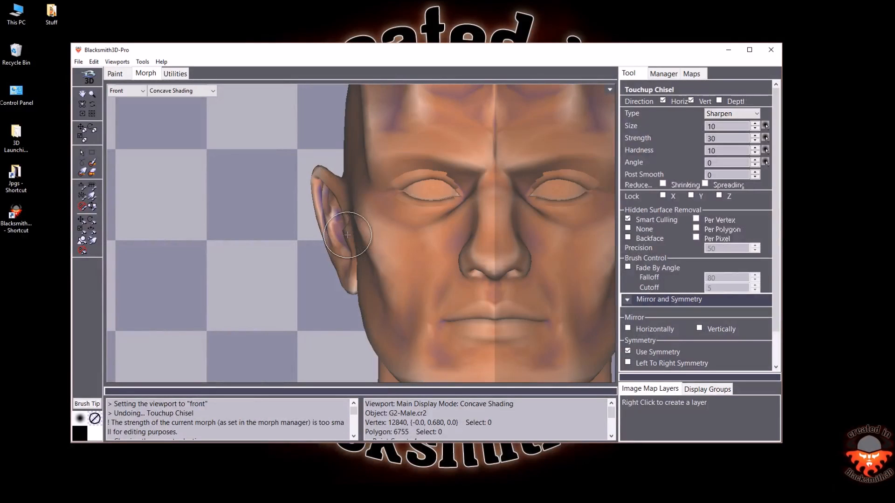
key(w)
key(w)
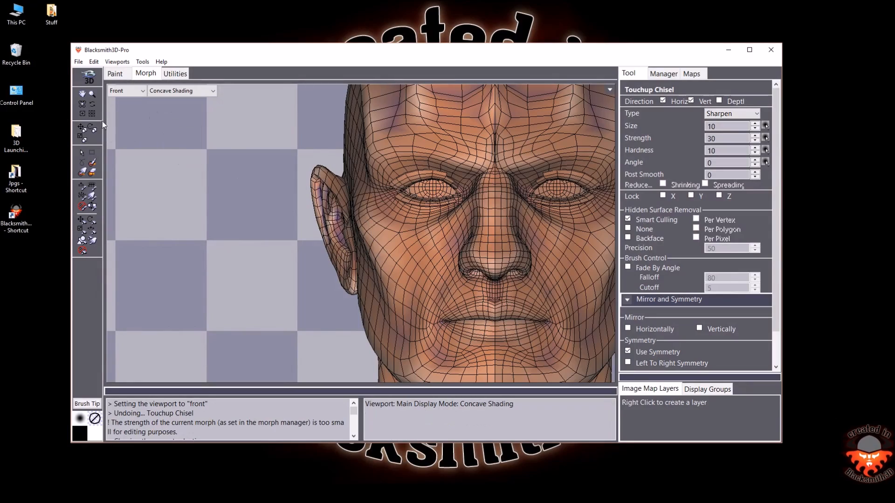
click(82, 104)
mouse_move(362, 235)
mouse_down()
mouse_move(382, 235)
mouse_move(353, 227)
mouse_up()
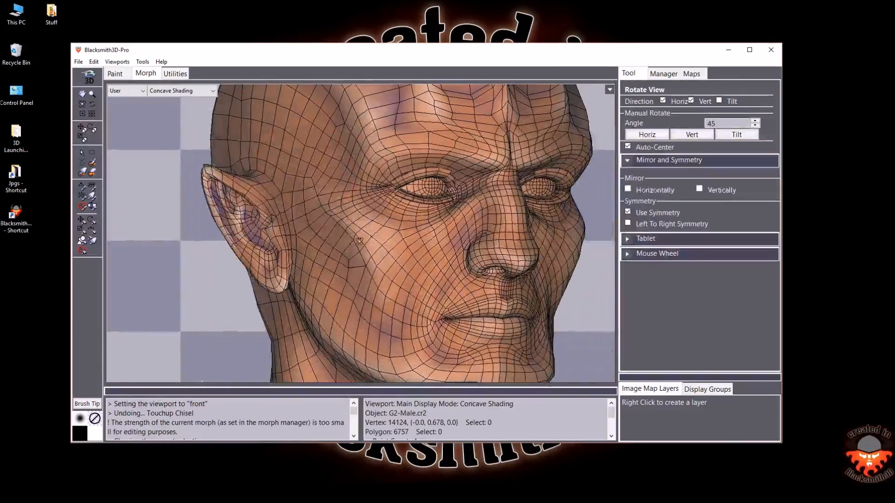
key(w)
mouse_move(365, 238)
mouse_down()
mouse_move(359, 256)
mouse_move(359, 224)
mouse_move(361, 236)
mouse_move(322, 210)
mouse_move(345, 224)
mouse_move(255, 236)
mouse_up()
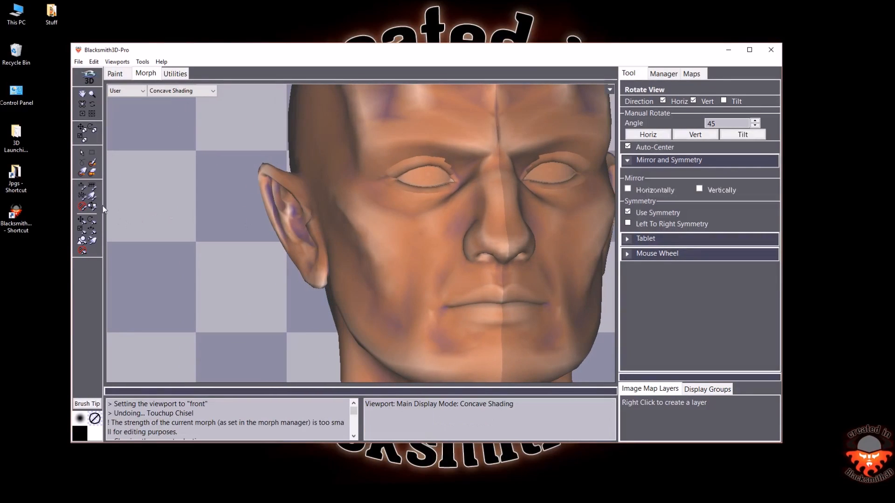
Sharpen the outer forehead ridge above the temple using the Touchup Chisel in Sharpen mode at strength 30
click(91, 198)
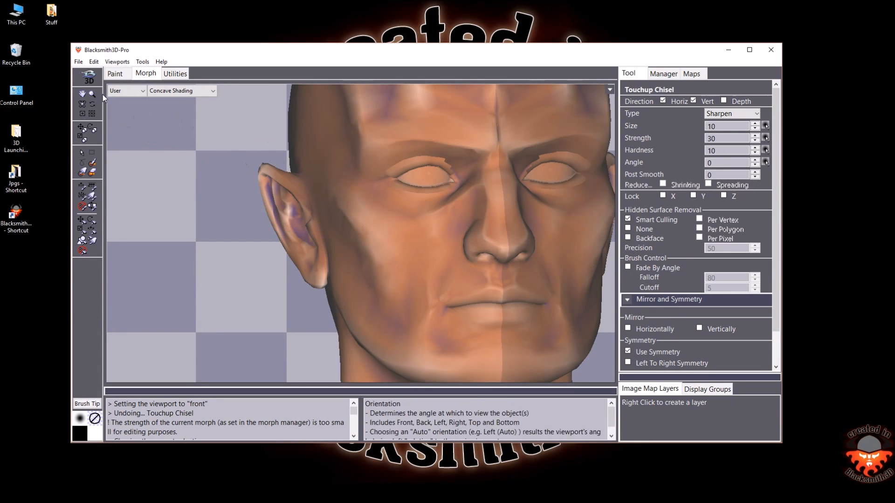
click(82, 104)
mouse_move(448, 229)
mouse_down()
mouse_move(409, 248)
mouse_move(460, 235)
mouse_up()
drag(301, 228, 312, 230)
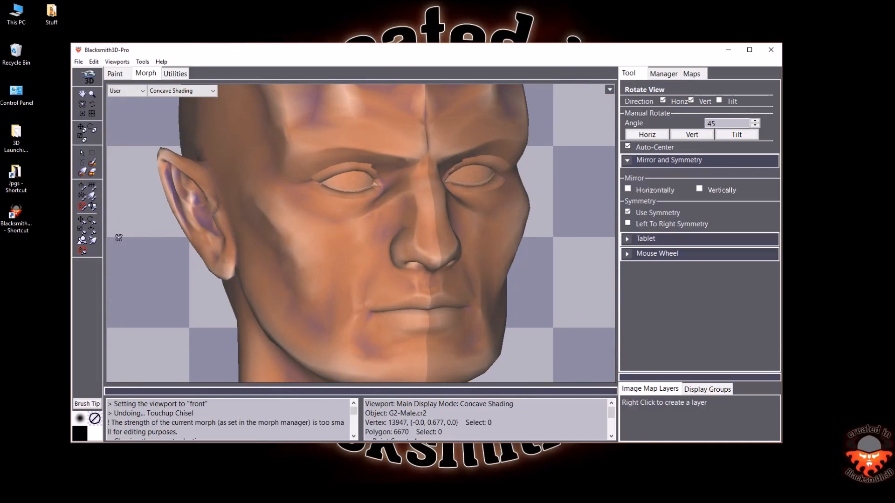
click(82, 207)
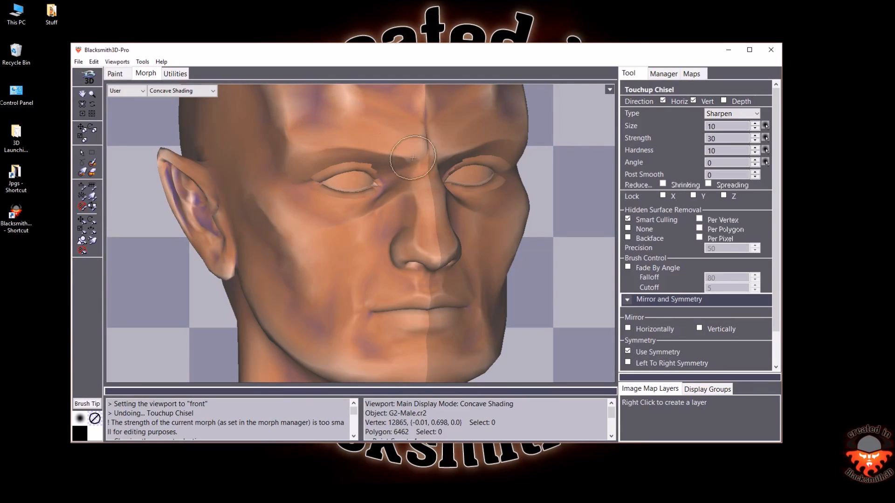
drag(414, 215, 395, 259)
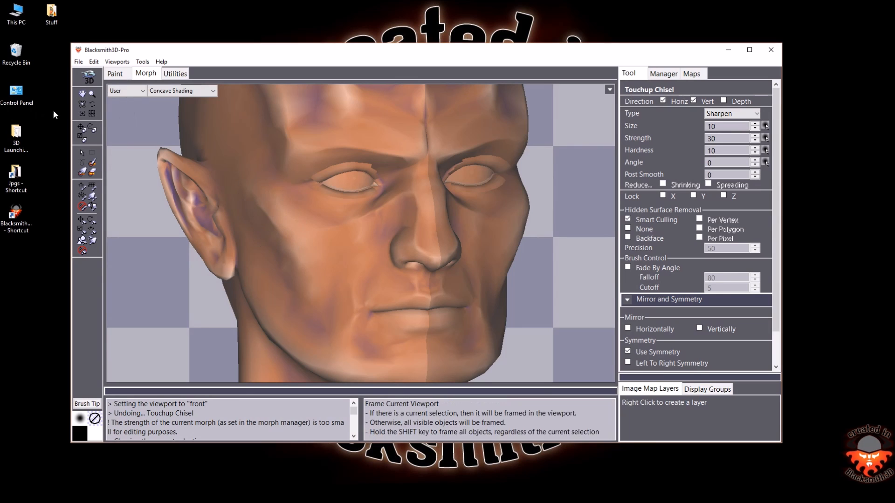
click(92, 93)
alt+click(326, 196)
click(361, 200)
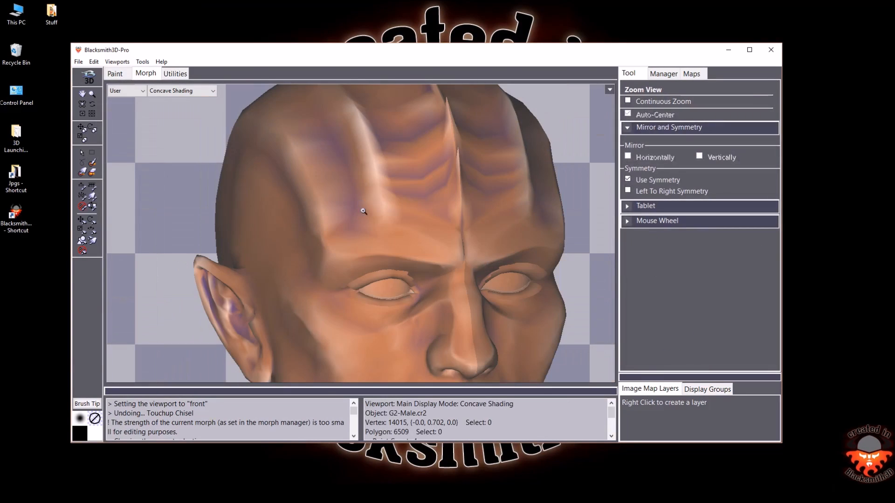
alt+click(353, 237)
click(369, 236)
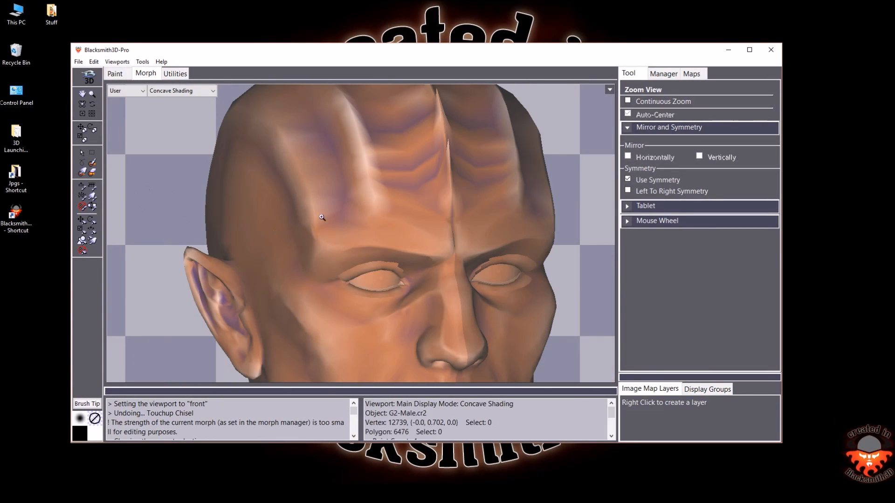
click(92, 196)
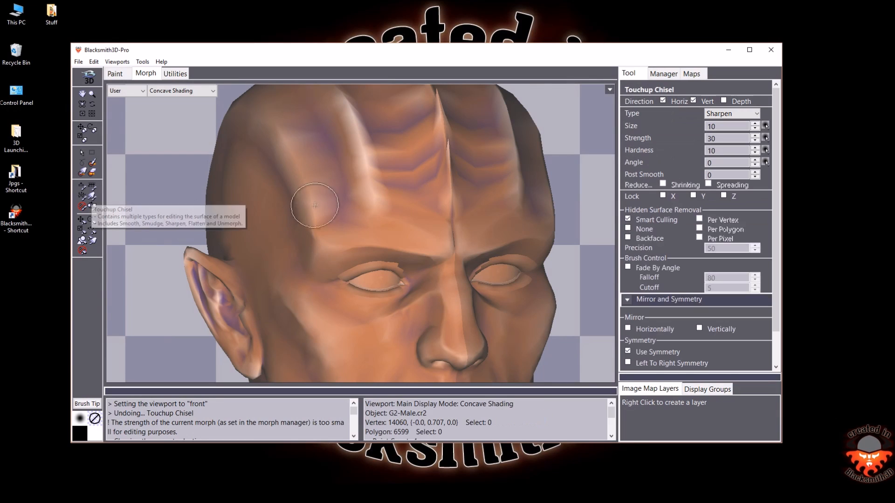
mouse_move(312, 225)
mouse_down()
mouse_move(291, 175)
mouse_move(304, 223)
mouse_move(296, 156)
mouse_move(301, 207)
mouse_move(300, 164)
mouse_up()
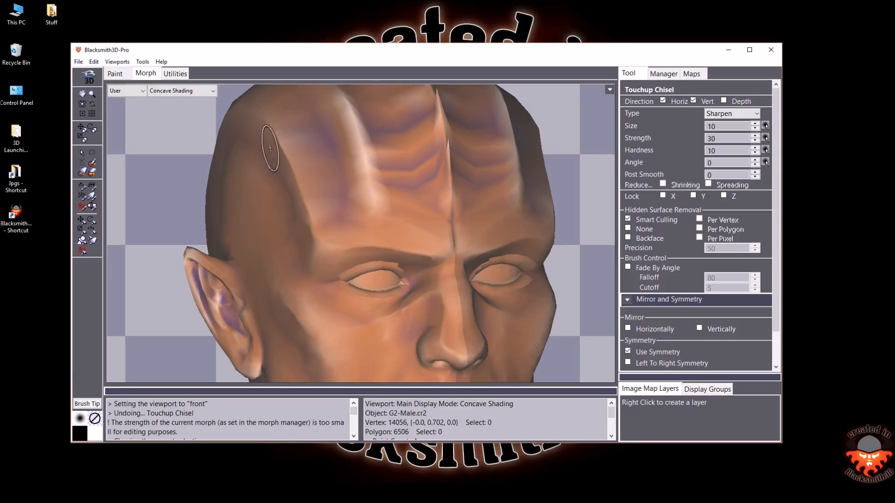
mouse_move(360, 201)
mouse_down()
mouse_move(346, 134)
mouse_move(365, 201)
mouse_up()
mouse_move(336, 119)
mouse_down()
mouse_move(366, 175)
mouse_move(372, 210)
mouse_move(327, 228)
mouse_move(278, 207)
mouse_move(290, 190)
mouse_move(297, 209)
mouse_up()
Try the Unwarp Chisel at strength 10 on the upper face, undo the stroke, and rework the brow area at strength 5
click(83, 104)
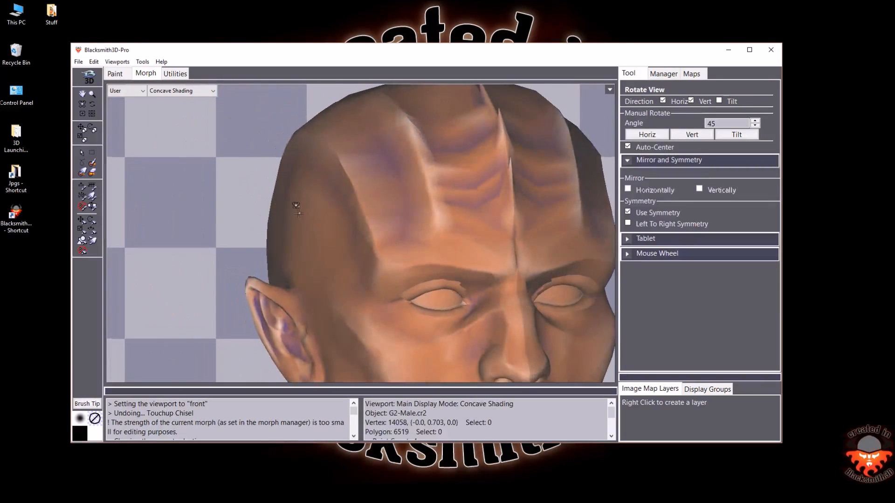
click(94, 185)
click(82, 93)
drag(356, 257, 310, 170)
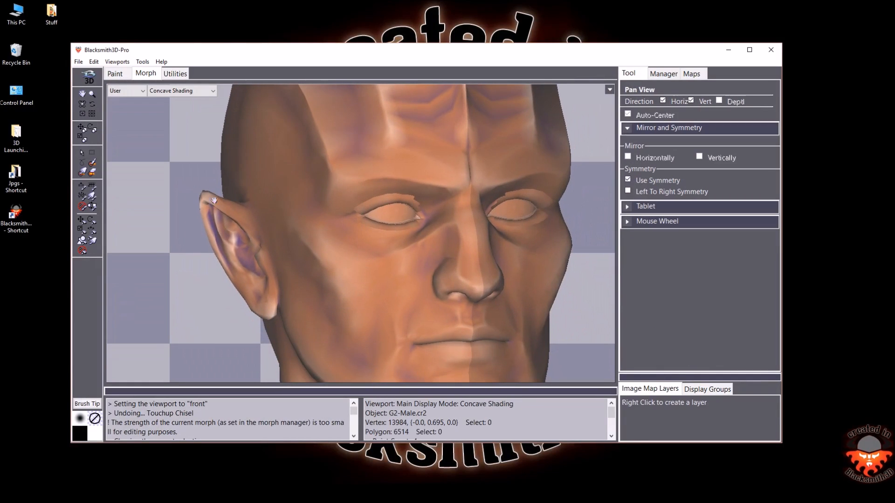
click(82, 206)
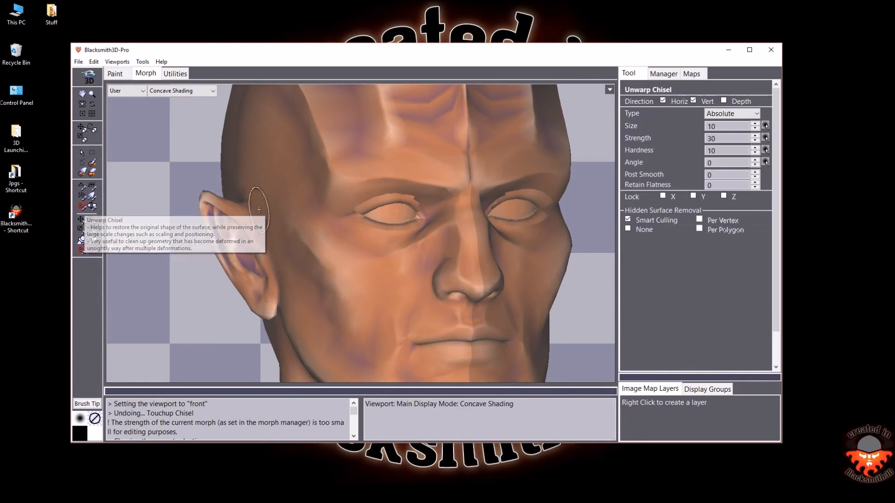
double_click(711, 138)
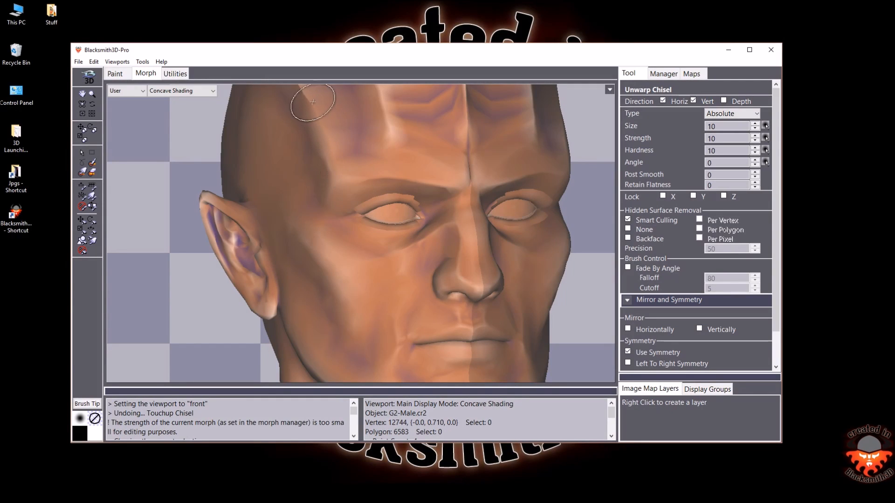
key(ctrl+z)
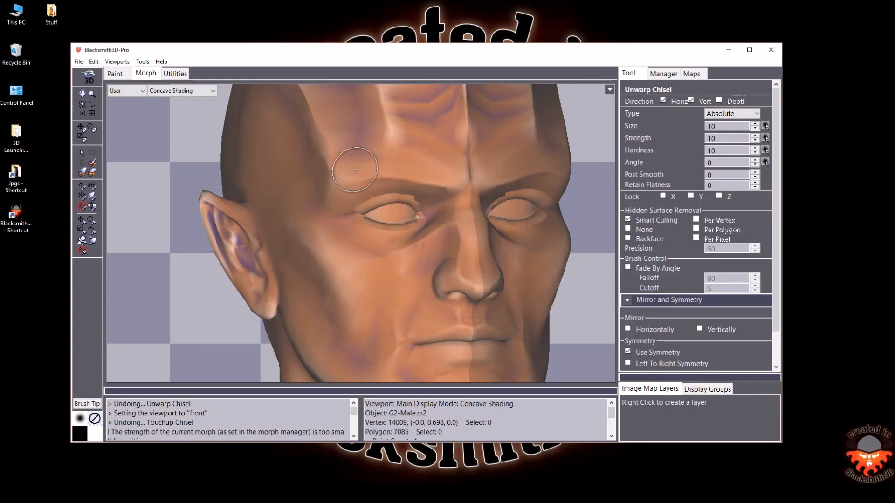
double_click(719, 138)
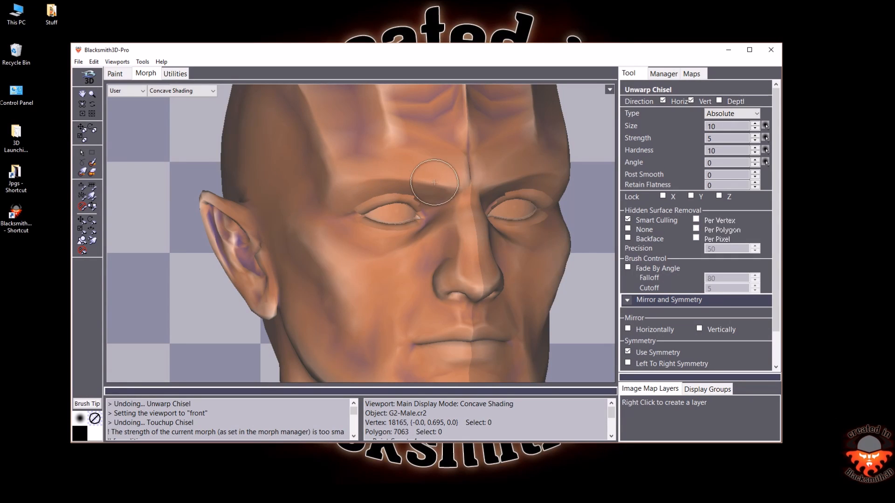
Flatten the brow, cheek and cheekbone with the Touchup Chisel in Flatten mode at strength 5
mouse_move(81, 210)
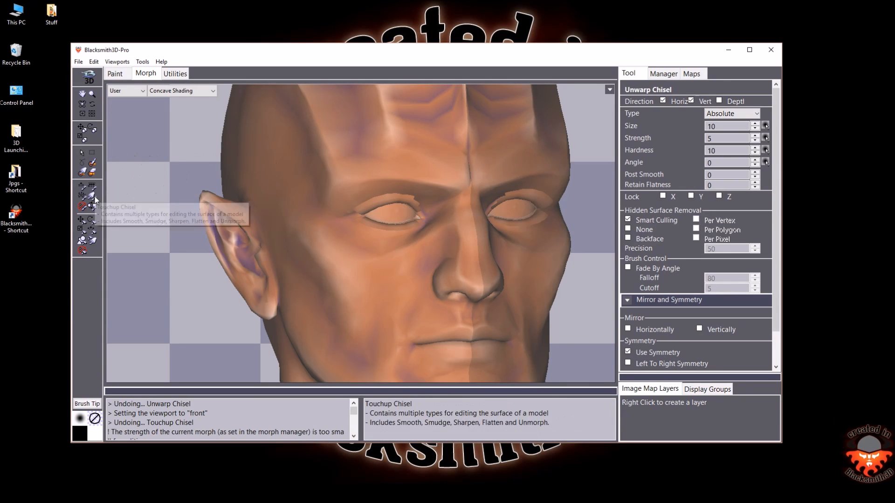
click(82, 206)
click(746, 114)
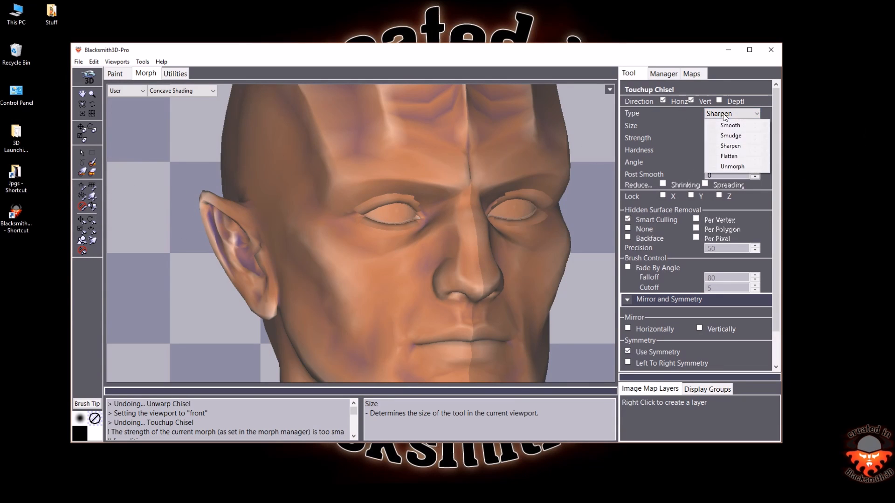
click(725, 156)
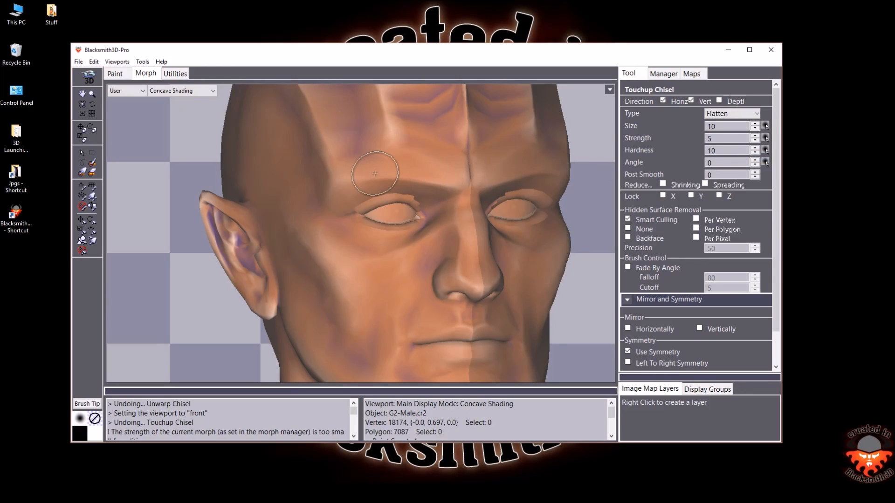
mouse_move(453, 229)
mouse_down()
mouse_move(426, 251)
mouse_move(435, 237)
mouse_move(381, 261)
mouse_up()
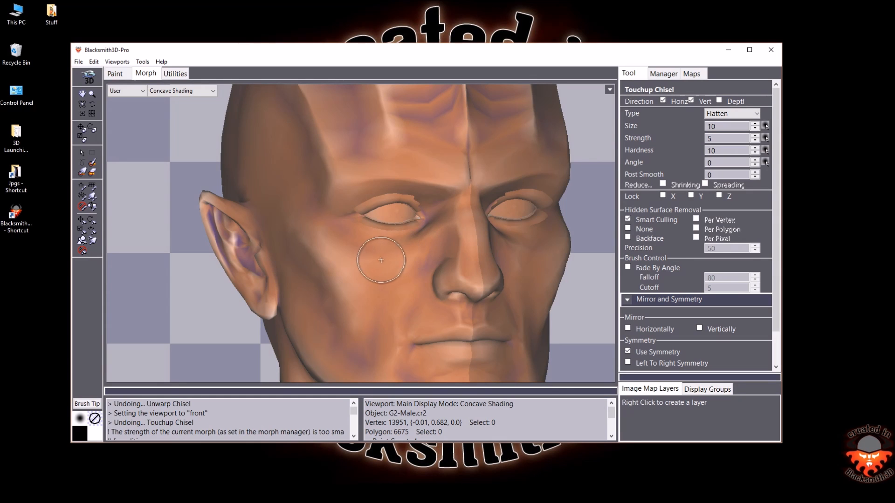
click(79, 103)
drag(363, 242, 303, 236)
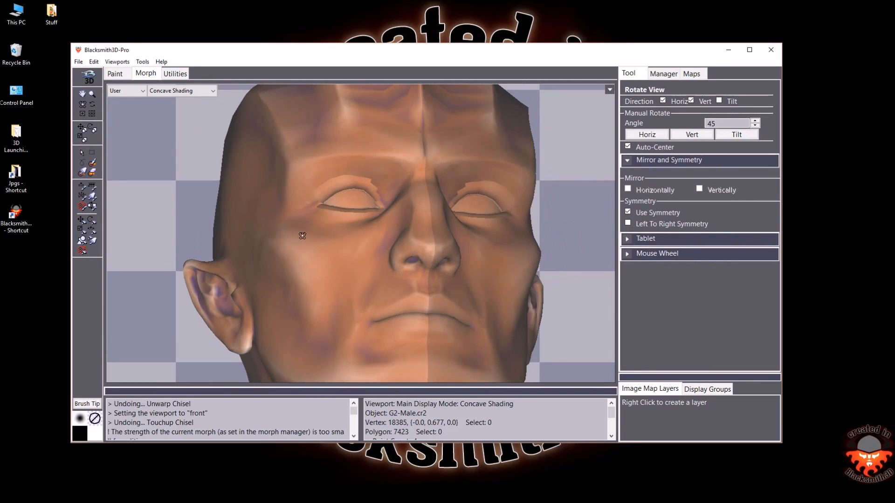
click(93, 207)
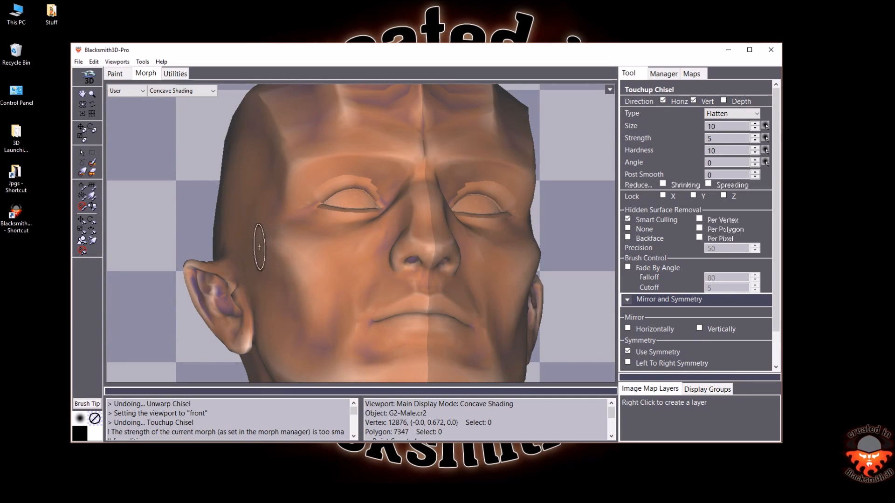
Examine the reworked face from the front, near and far, with and without the wireframe
key(f)
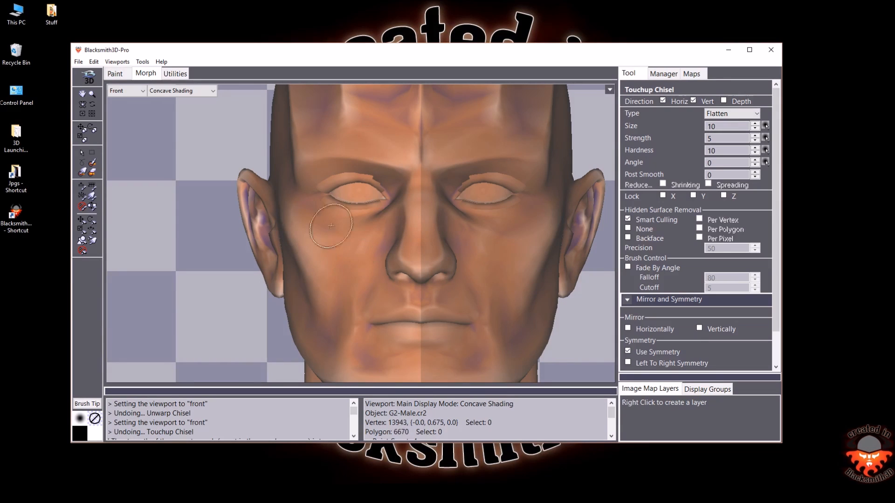
click(92, 95)
alt+click(367, 227)
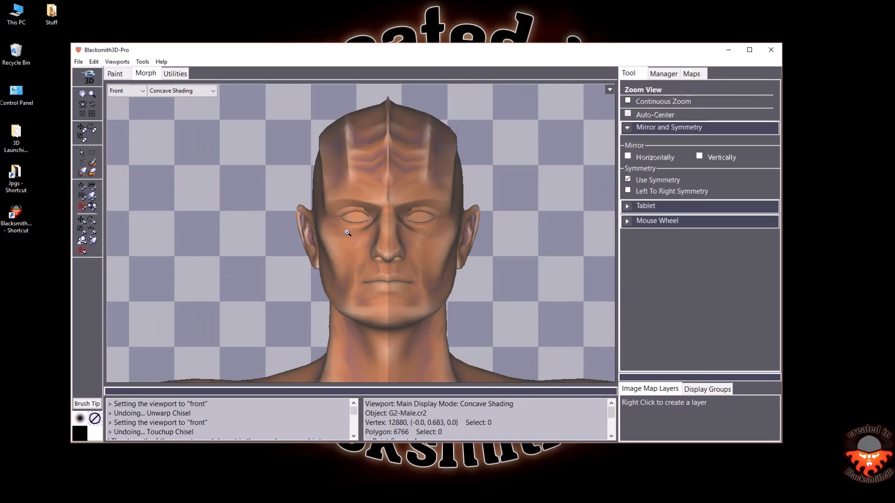
click(347, 233)
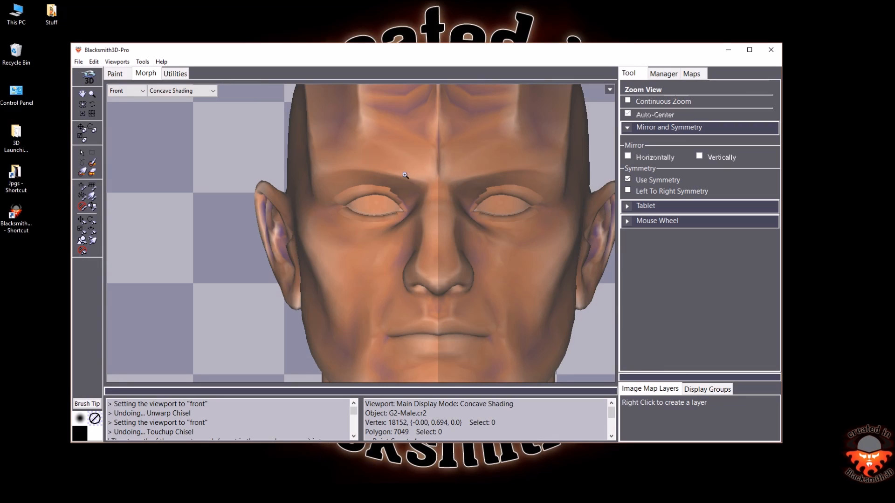
key(w)
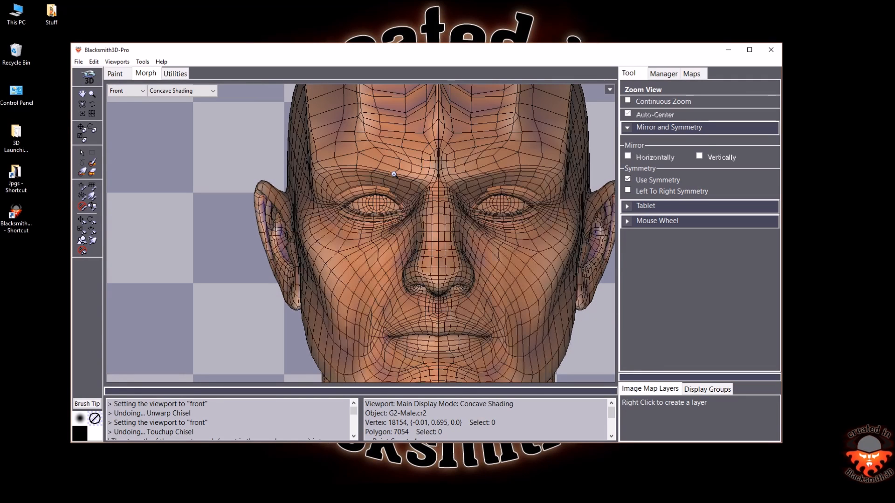
key(w)
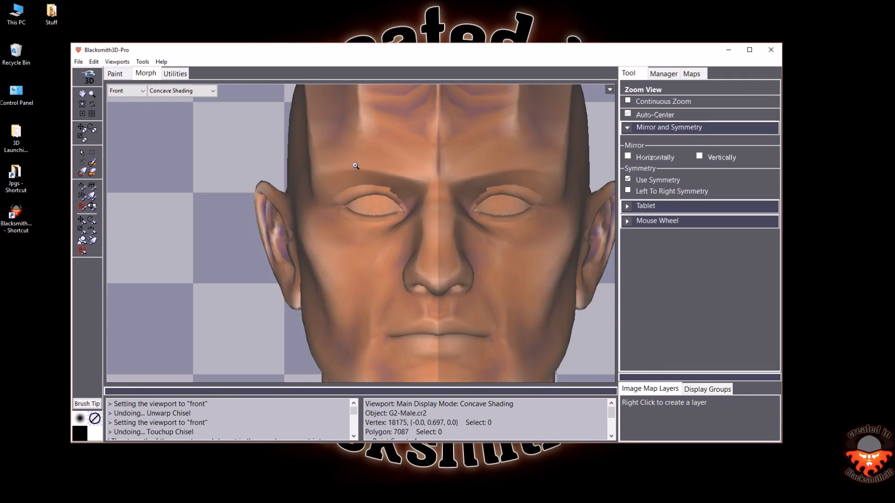
Set the Unwarp Chisel's strength to 10 and refine the side of the face between the brow and the mouth
click(83, 104)
drag(408, 266, 412, 253)
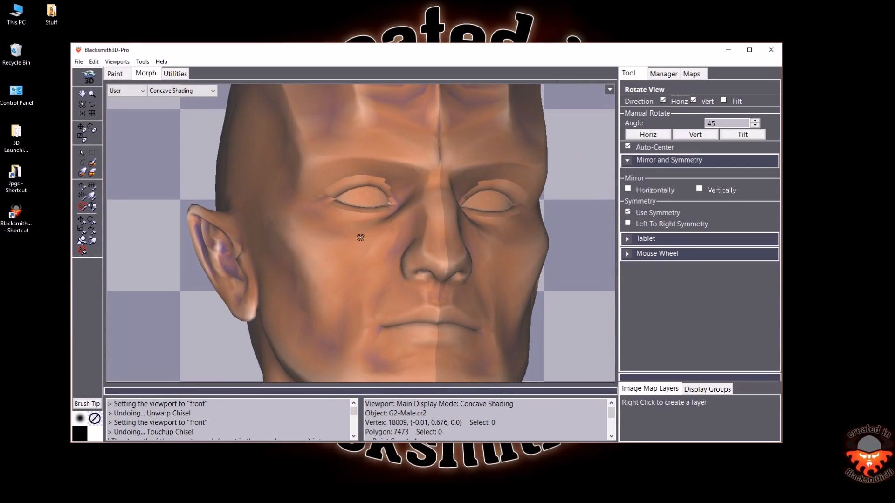
drag(316, 223, 299, 173)
drag(412, 257, 391, 162)
drag(332, 242, 346, 240)
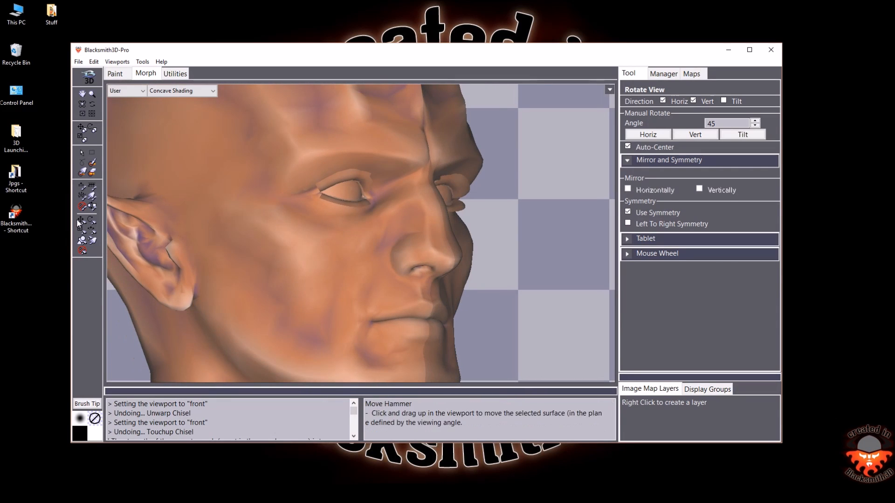
click(82, 195)
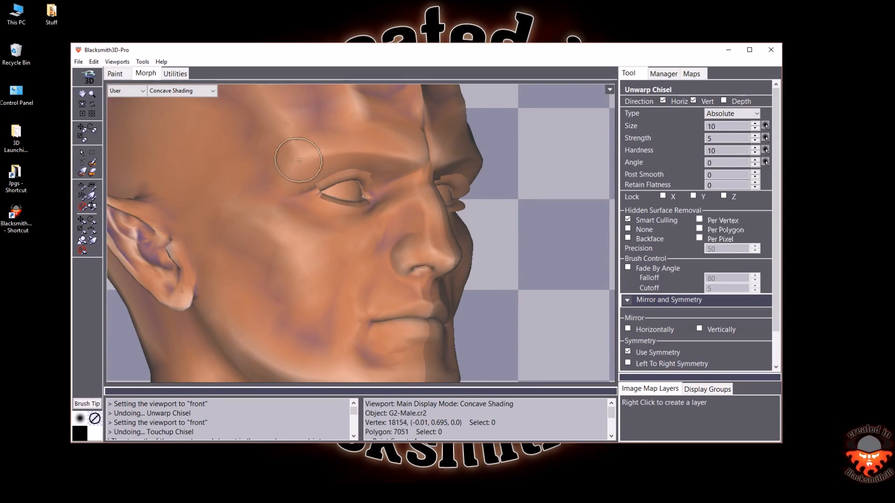
drag(713, 138, 671, 143)
text(10)
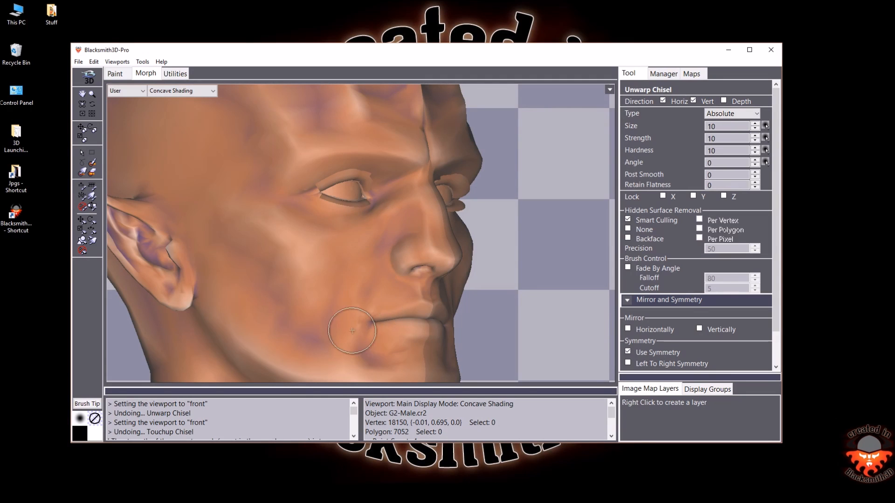
Examine the face's concave shading from the front, near and far, and at an angle
key(f)
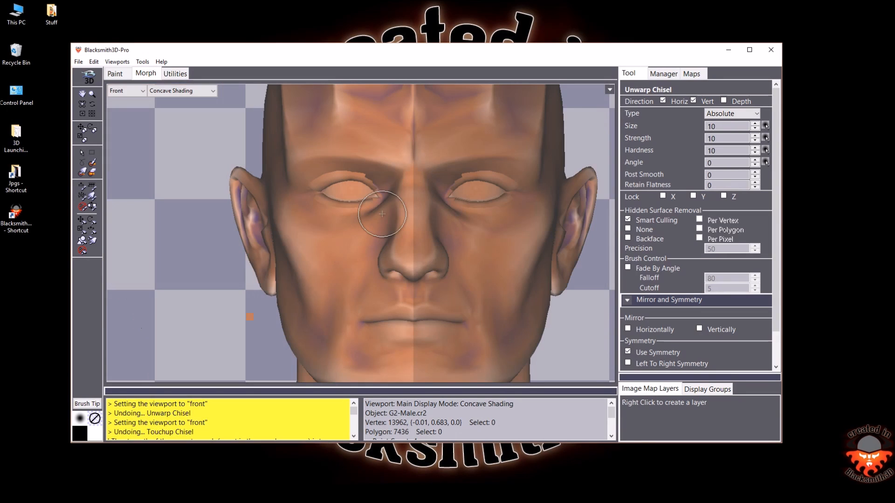
click(92, 93)
alt+click(399, 236)
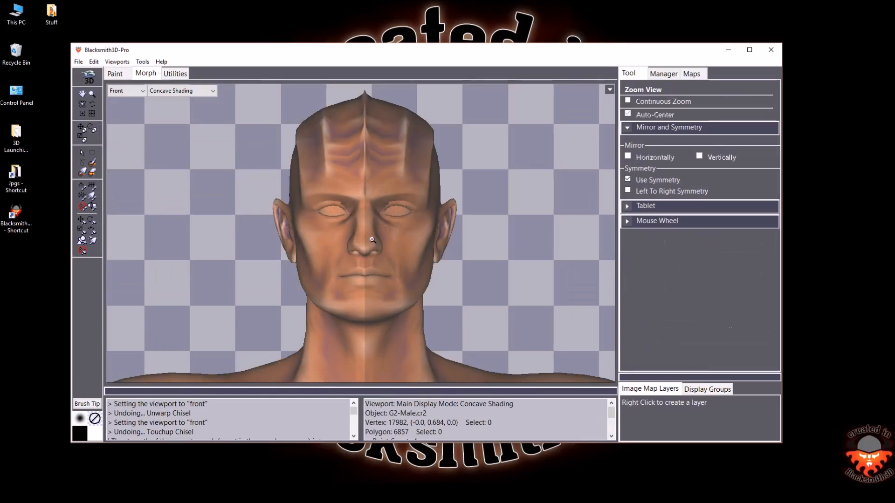
click(337, 230)
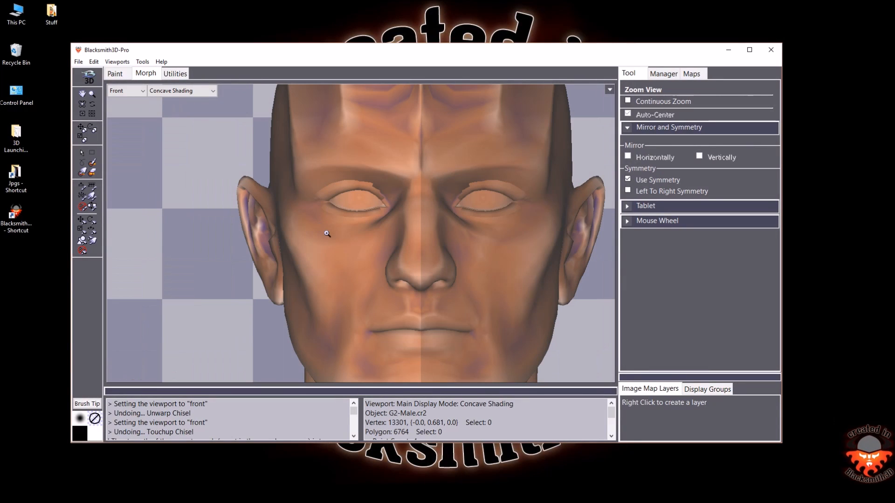
alt+click(339, 243)
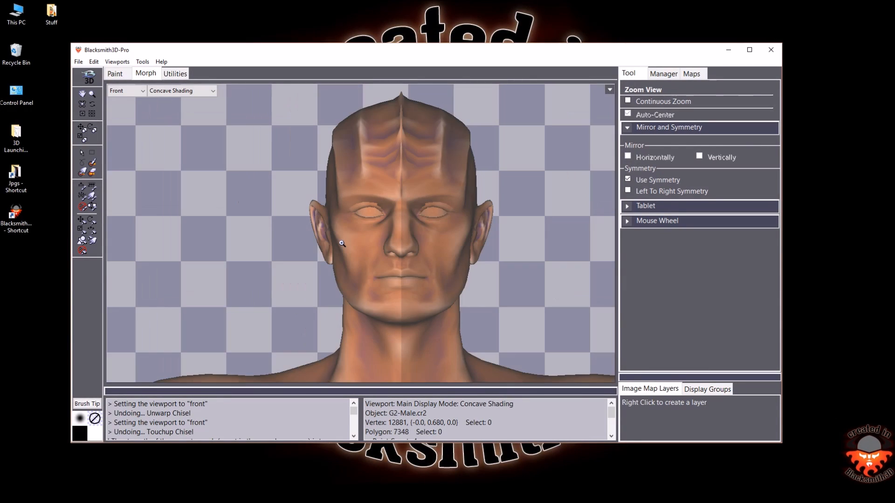
click(382, 234)
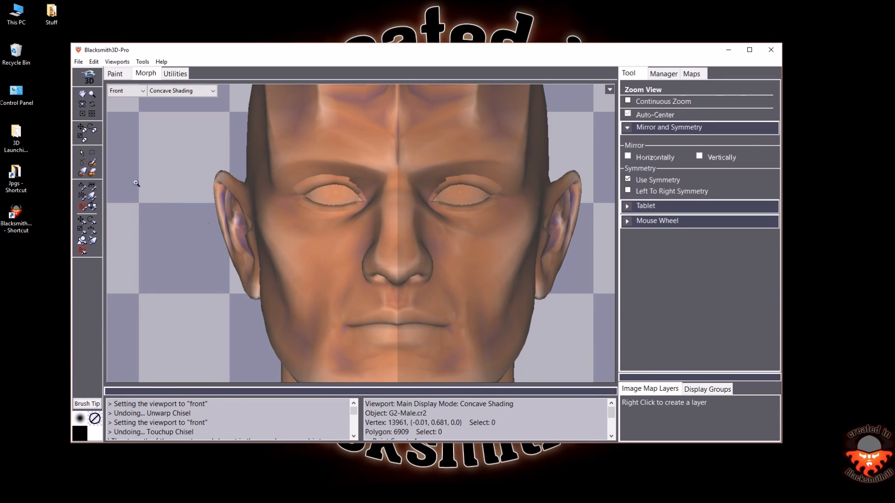
click(82, 107)
drag(297, 245, 317, 239)
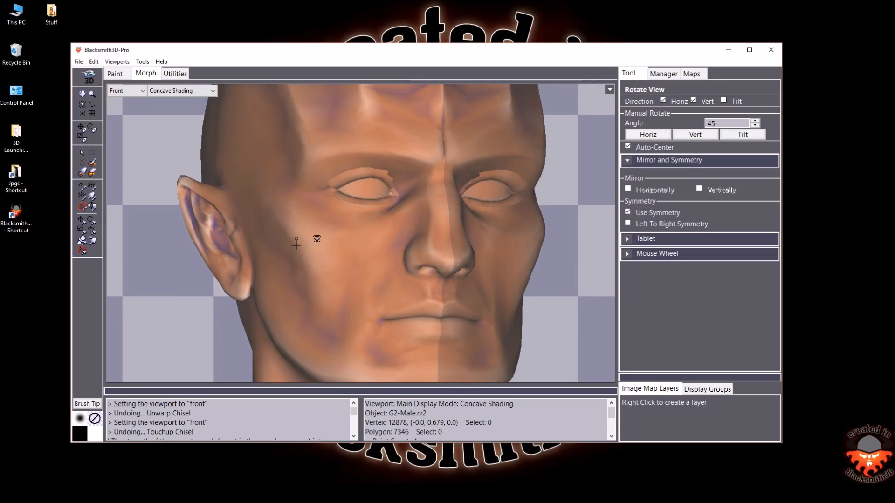
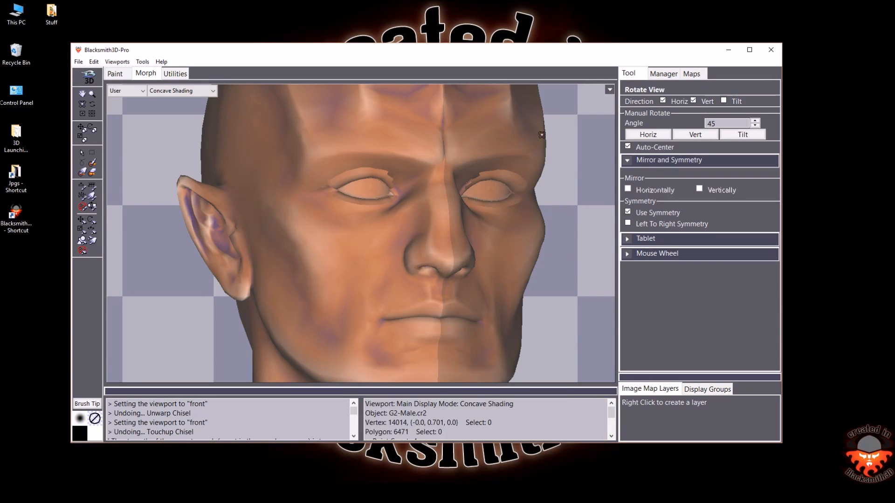
click(94, 95)
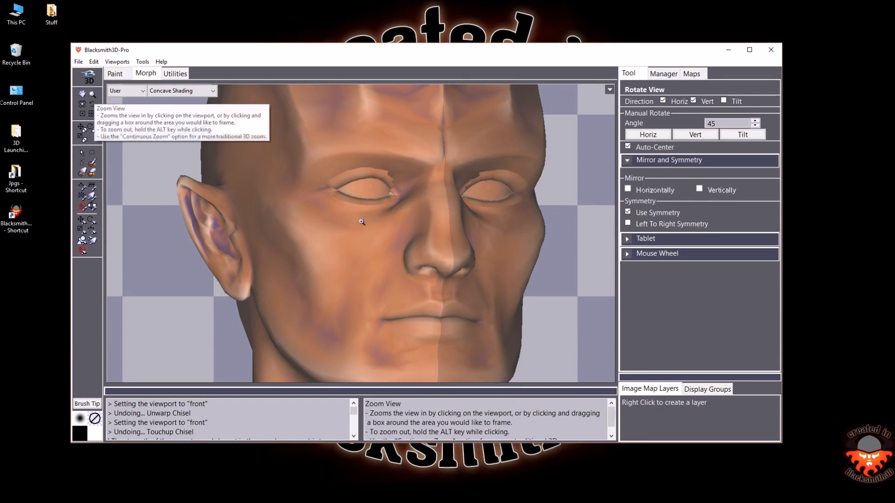
alt+click(375, 237)
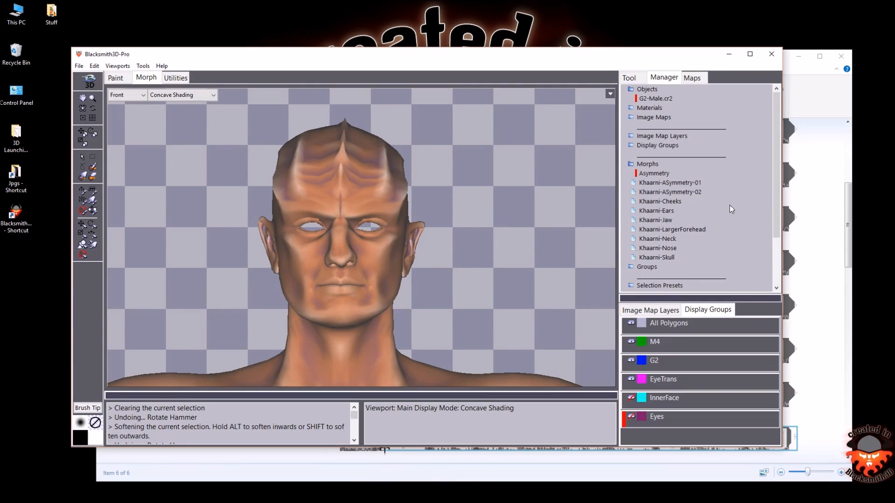
Delete the Asymmetry morph from the G2-Male morph list
right_click(661, 172)
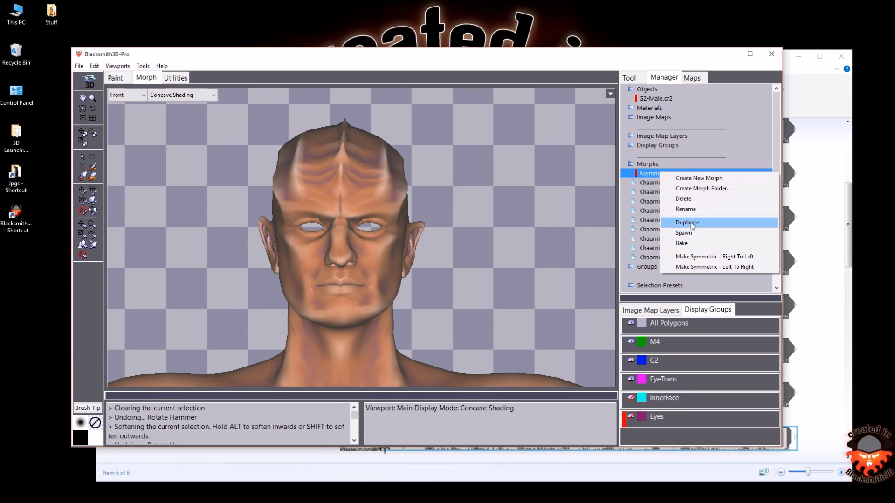
click(689, 201)
click(457, 262)
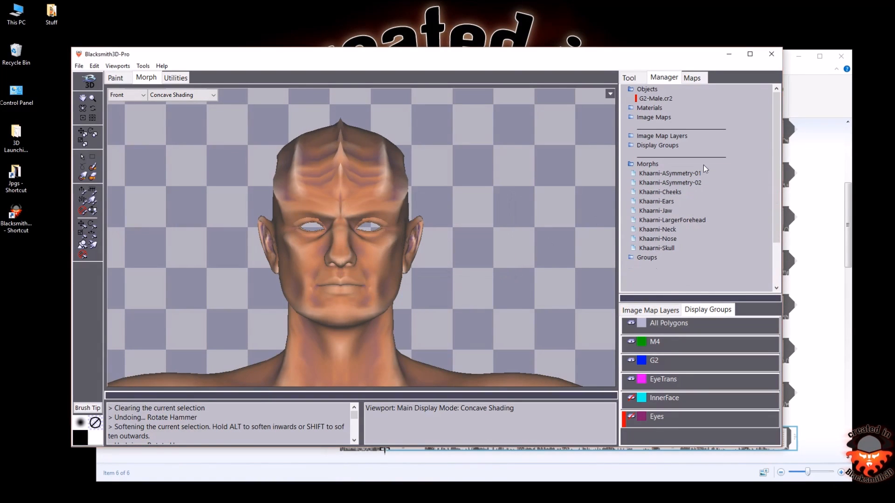
Spawn one combined morph from the seven Khaarni feature morphs, Khaarni-Cheeks through Khaarni-Skull, leaving out the two asymmetry morphs
click(679, 175)
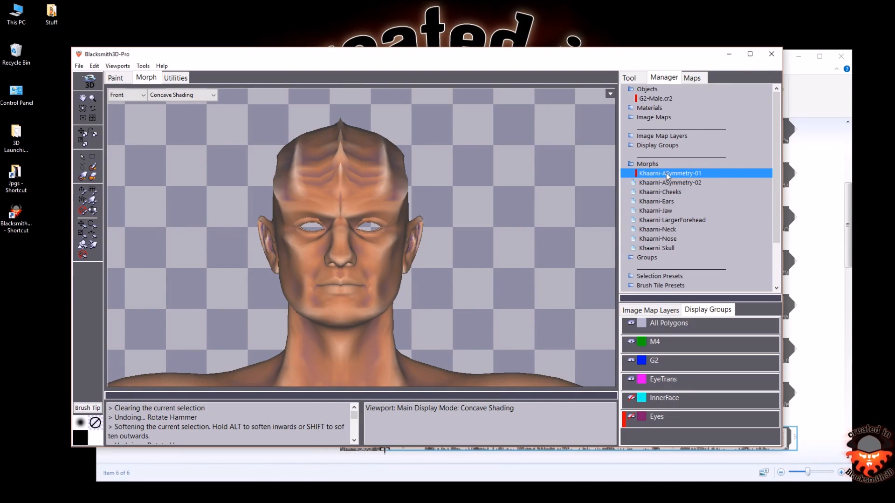
click(676, 191)
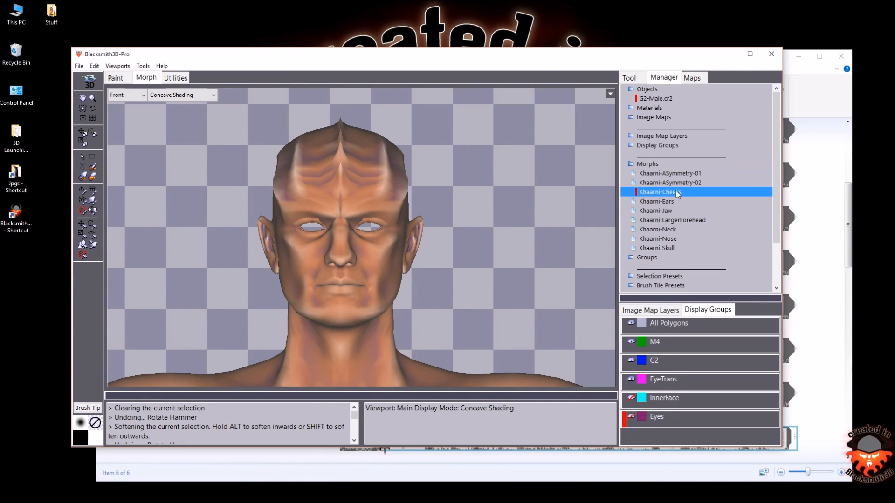
shift+click(666, 249)
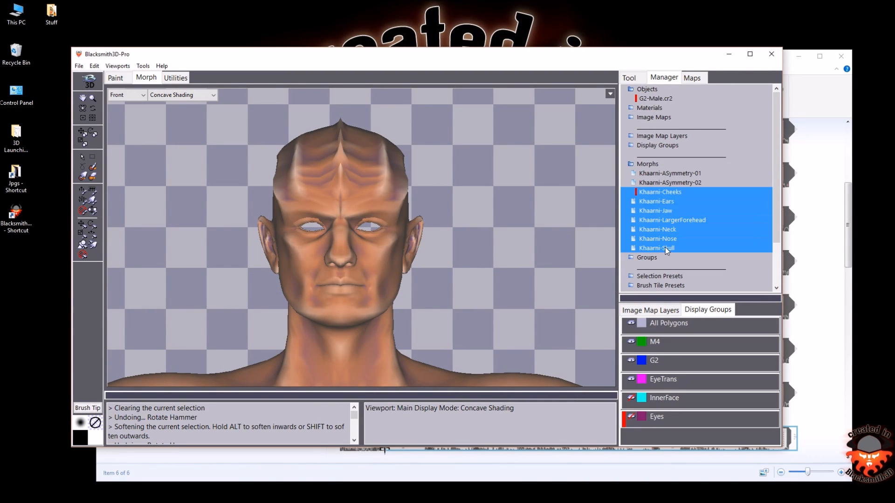
right_click(651, 206)
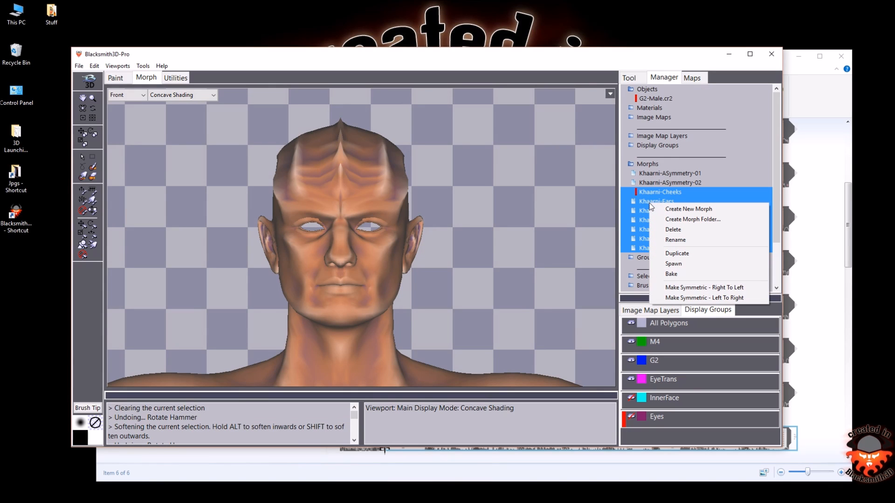
click(671, 263)
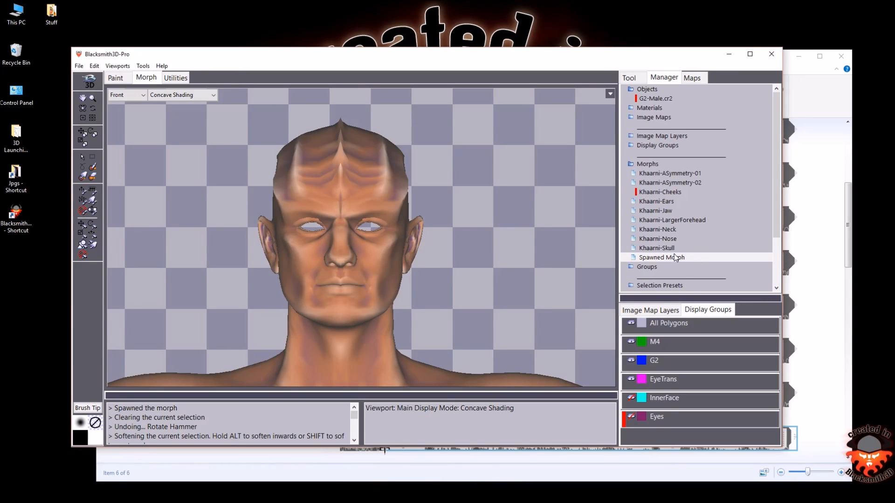
Delete the seven separate feature morphs from Khaarni-Cheeks to Khaarni-Skull, keeping the asymmetry morphs and the spawned morph
right_click(668, 260)
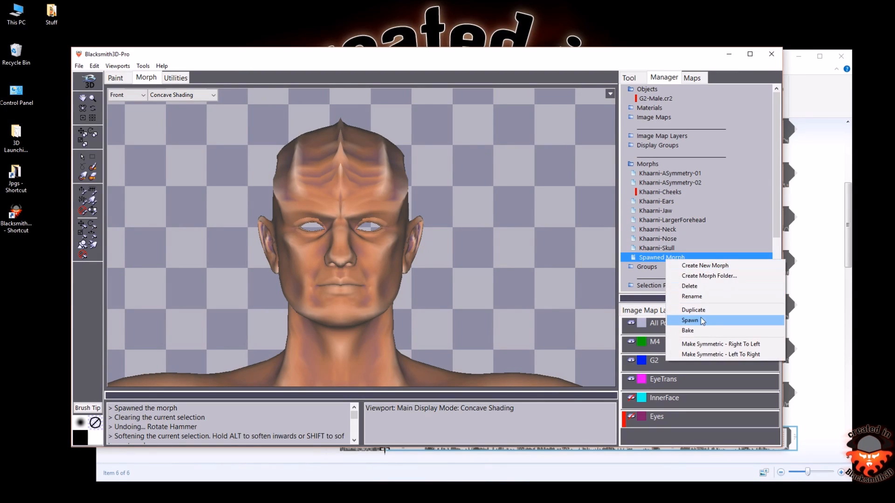
click(648, 190)
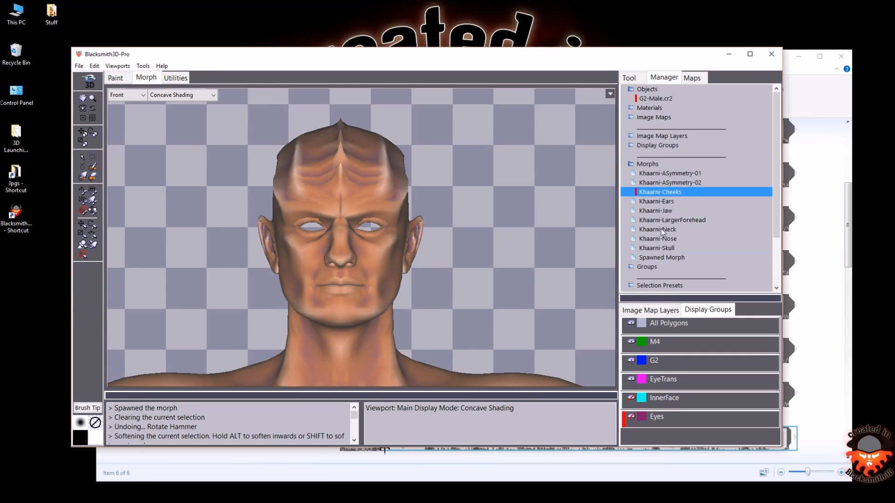
shift+click(663, 250)
right_click(662, 249)
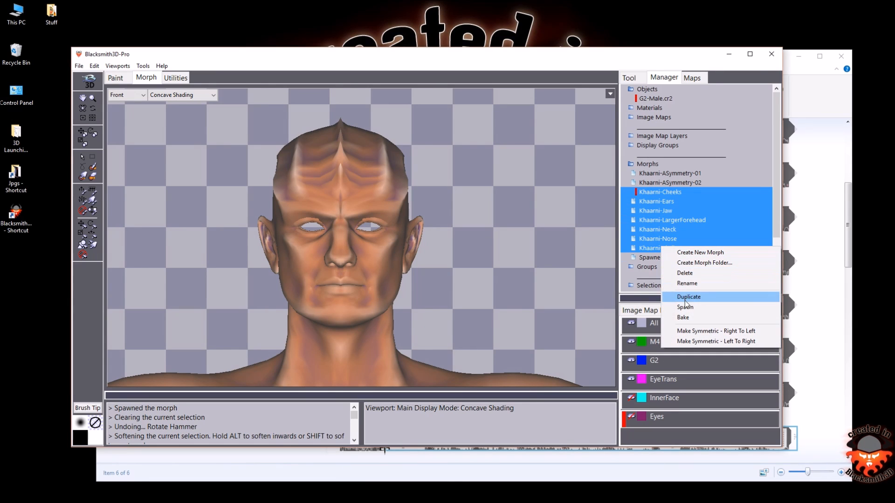
click(685, 274)
click(458, 258)
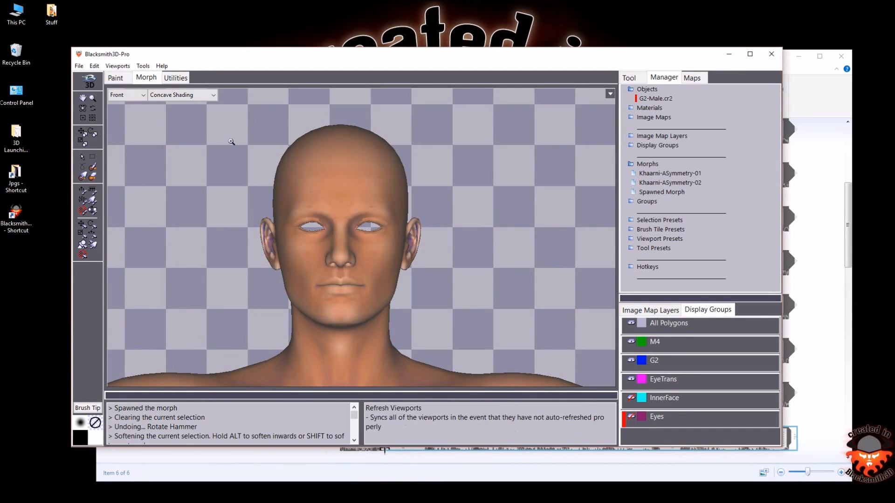
Set the spawned morph's strength to 100 and check the head shape from several angles and the front
double_click(648, 191)
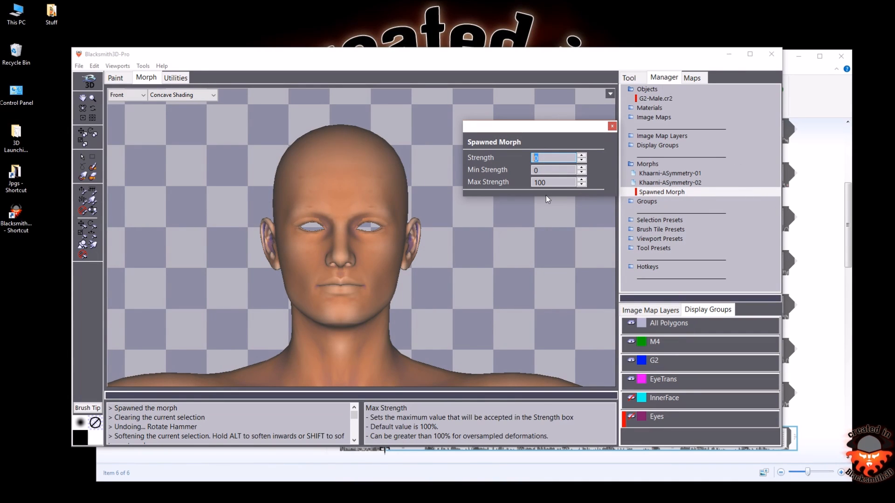
text(100)
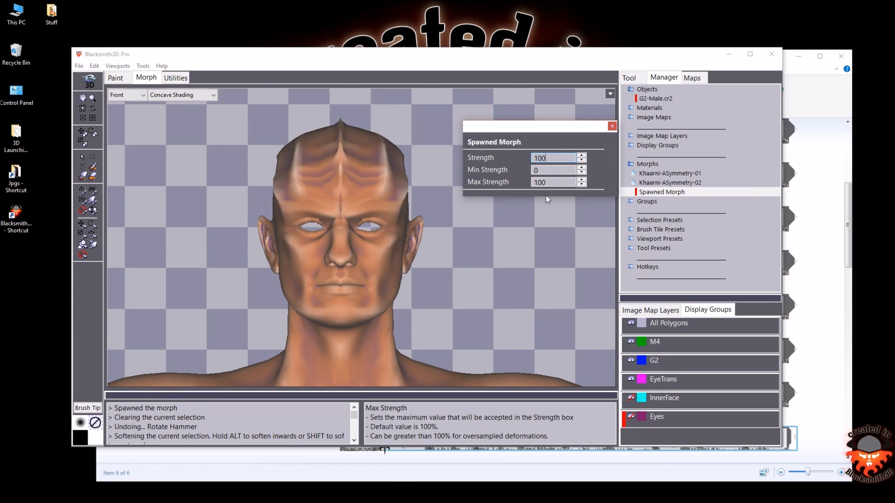
click(612, 127)
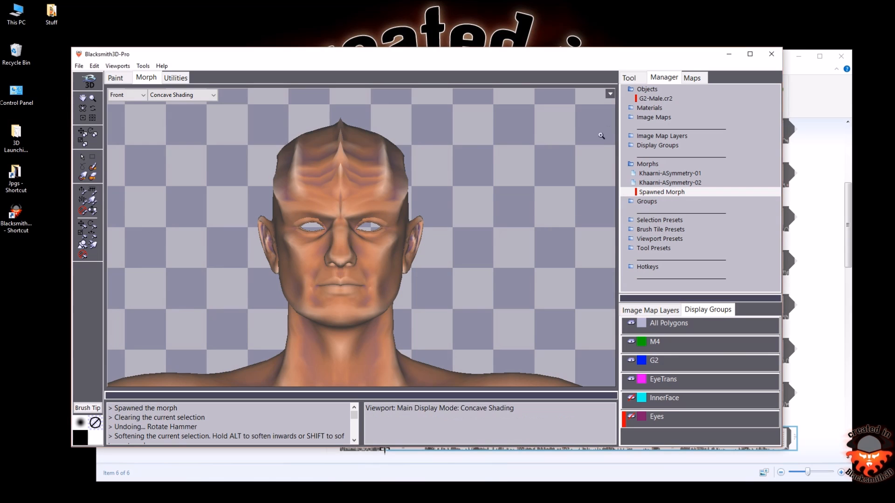
click(82, 108)
drag(288, 243, 402, 213)
drag(332, 245, 242, 236)
drag(376, 233, 427, 241)
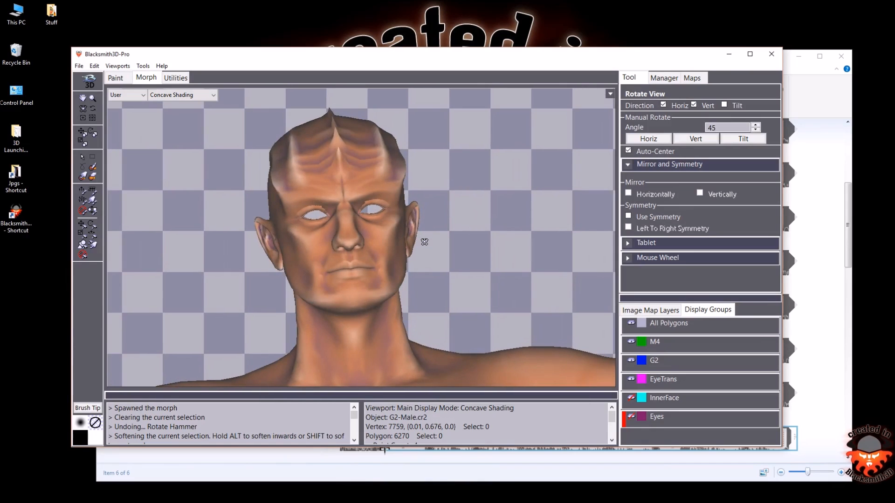
key(f)
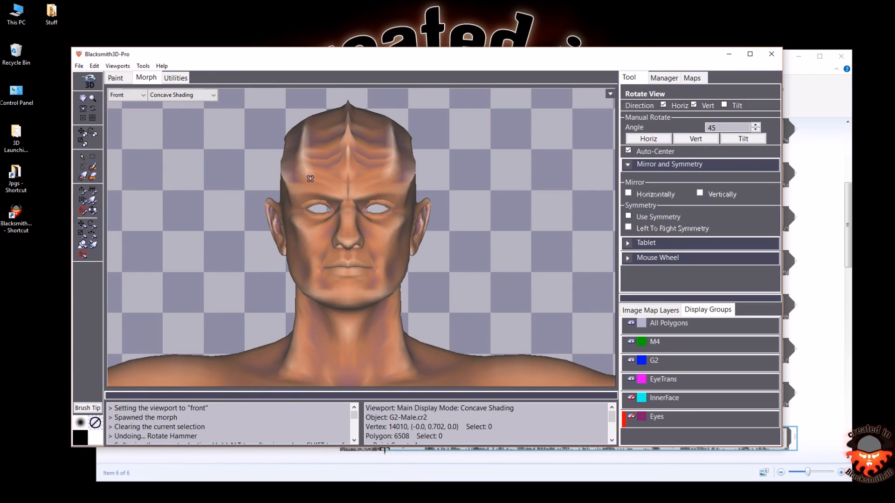
Select the nose in the left view using the Selection Brush at size 10
key(l)
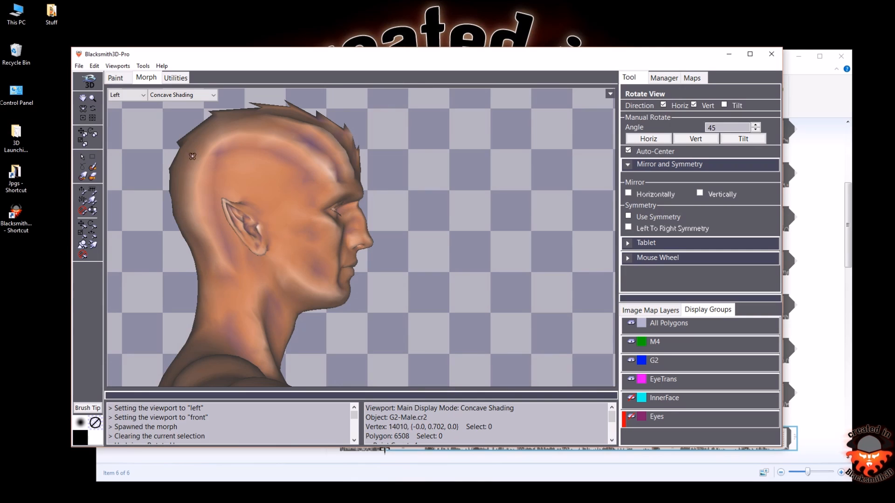
click(92, 98)
click(355, 236)
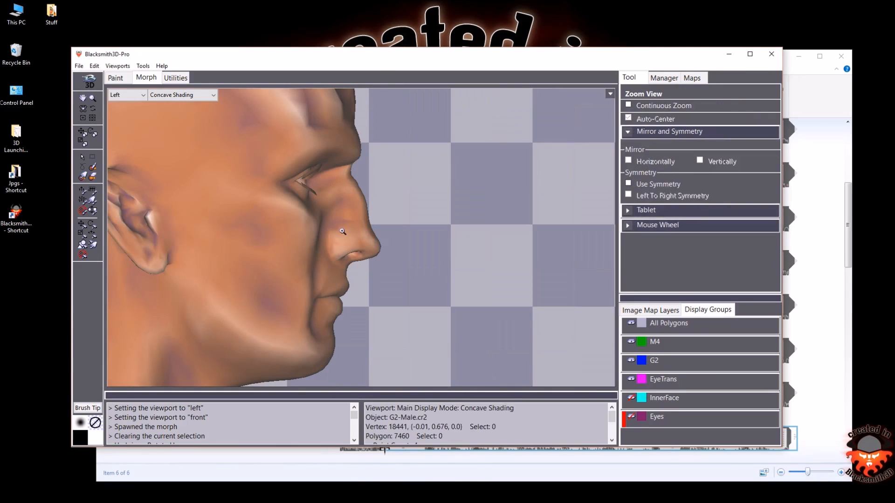
click(92, 166)
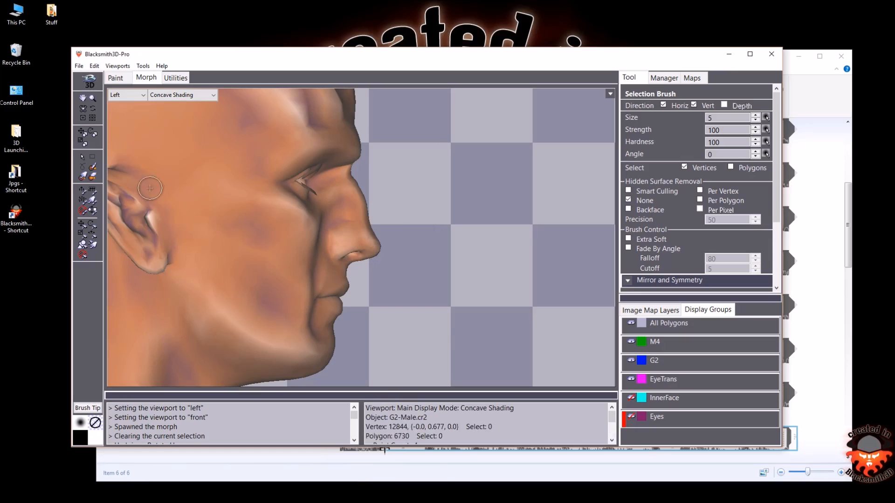
click(727, 117)
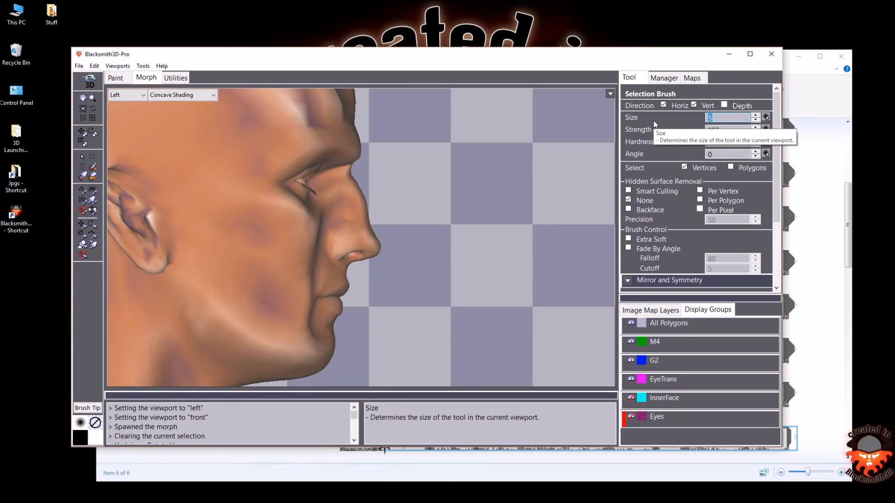
text(10)
mouse_move(347, 242)
mouse_down()
mouse_move(360, 238)
mouse_move(354, 196)
mouse_move(364, 205)
mouse_move(363, 194)
mouse_move(345, 208)
mouse_move(373, 236)
mouse_up()
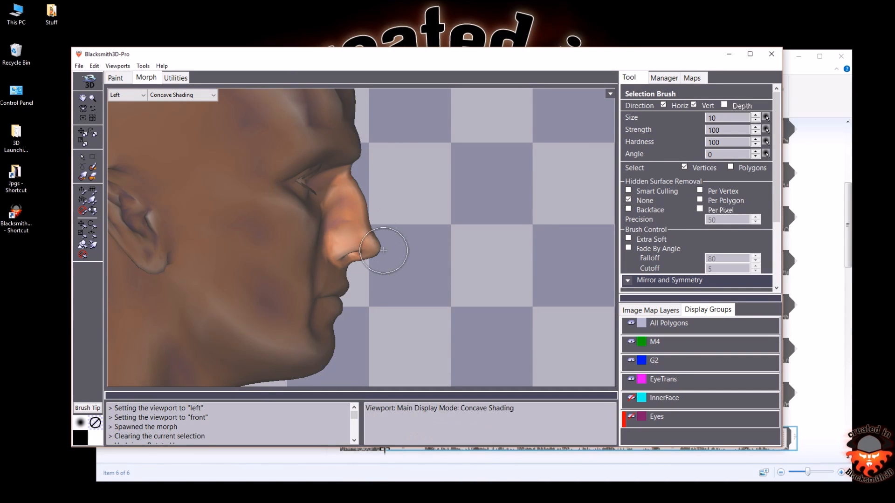
drag(382, 252, 334, 148)
Soften the nose selection and display it in Hot Selection View from the front
key(s)
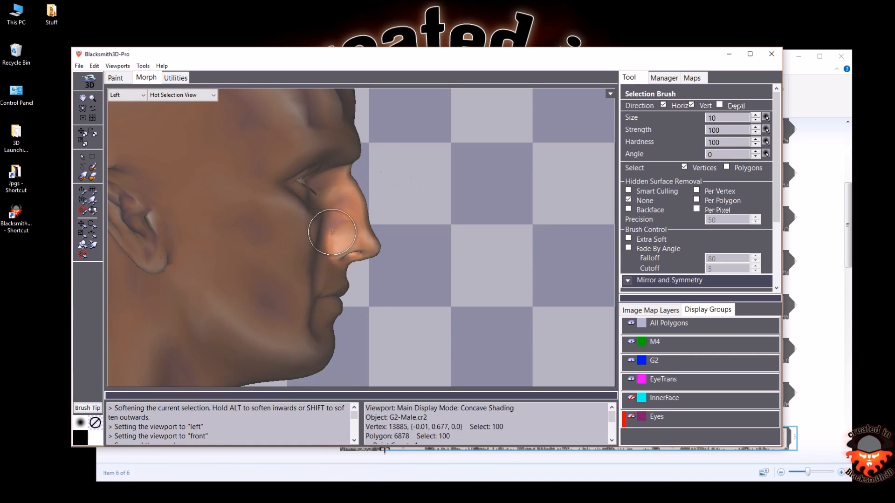
key(s)
key(s)
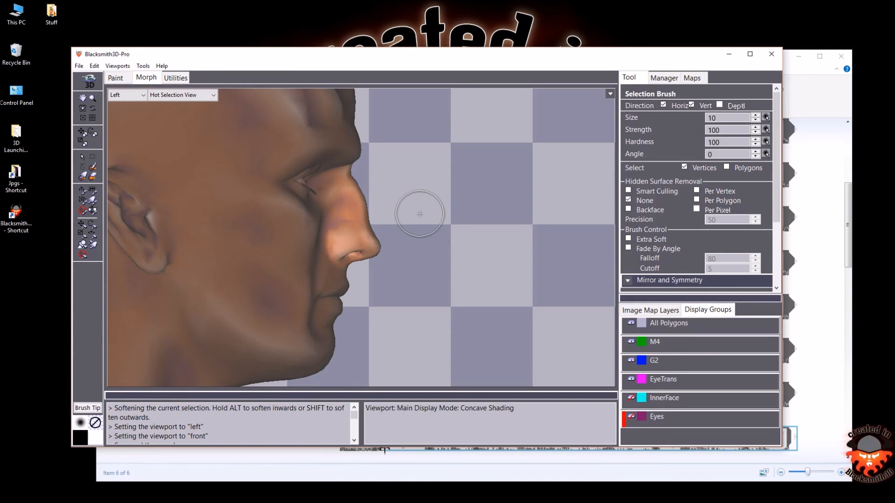
key(f)
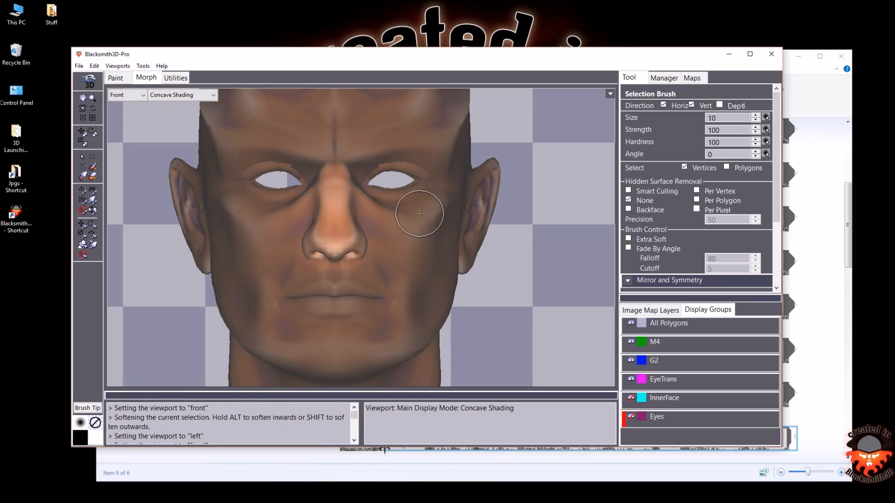
key(l)
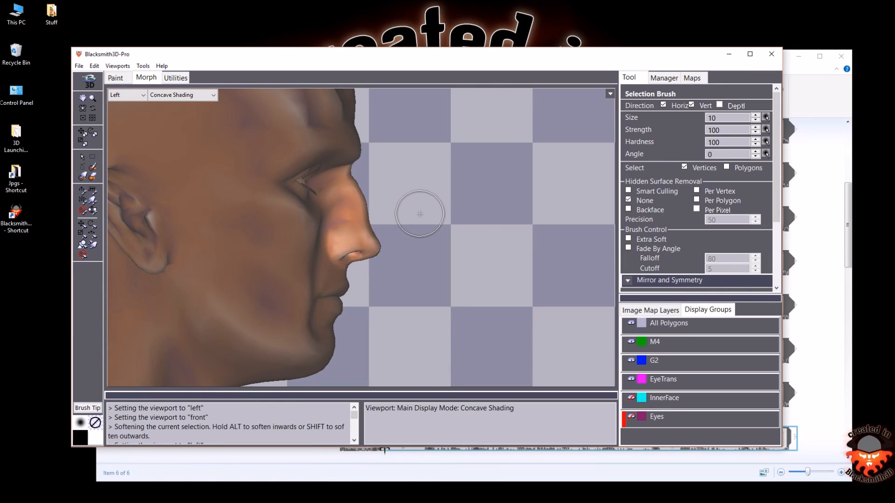
click(172, 96)
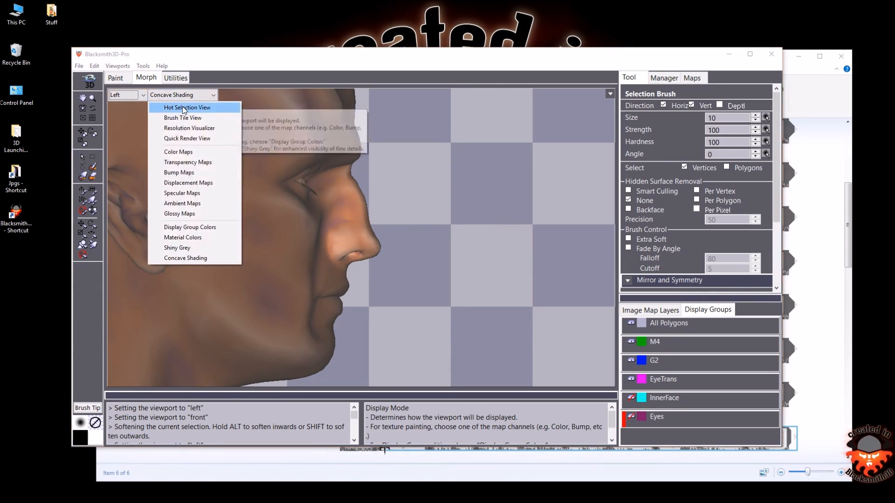
click(184, 108)
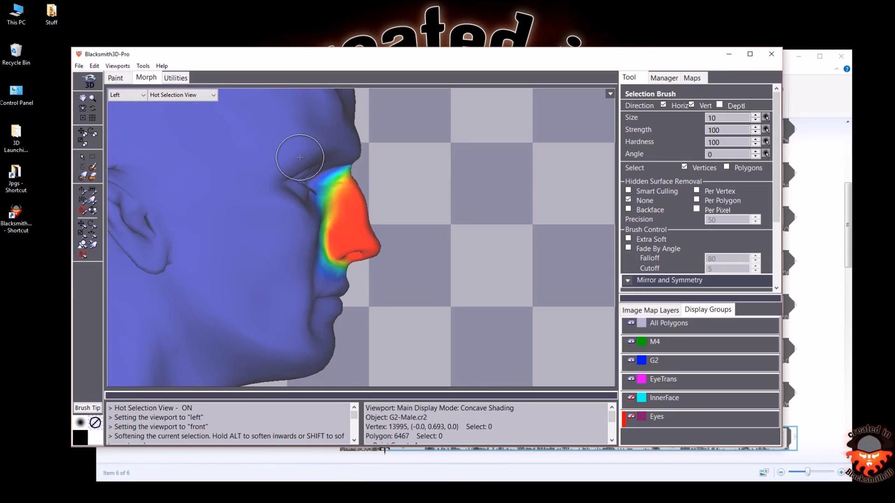
key(f)
mouse_move(299, 158)
mouse_down()
mouse_move(336, 167)
mouse_move(295, 227)
mouse_move(343, 182)
mouse_move(374, 215)
mouse_up()
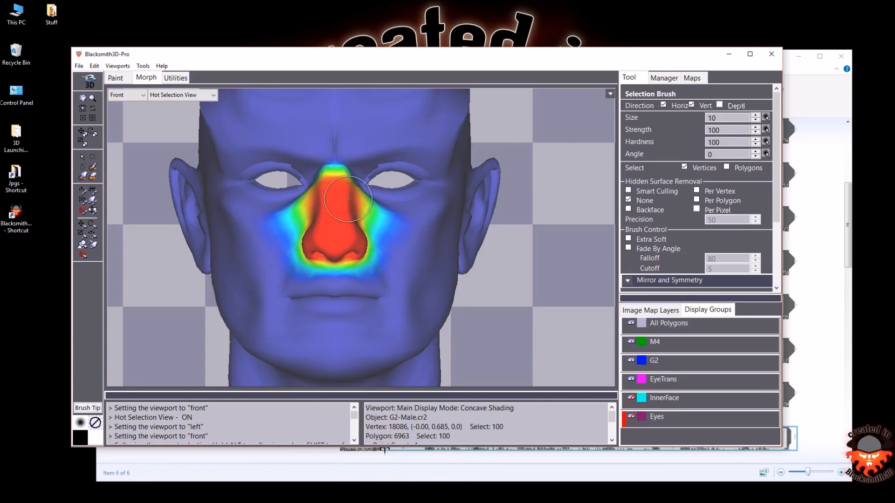
Rename the spawned morph of the full Khaarni shape as WholeHead
click(663, 78)
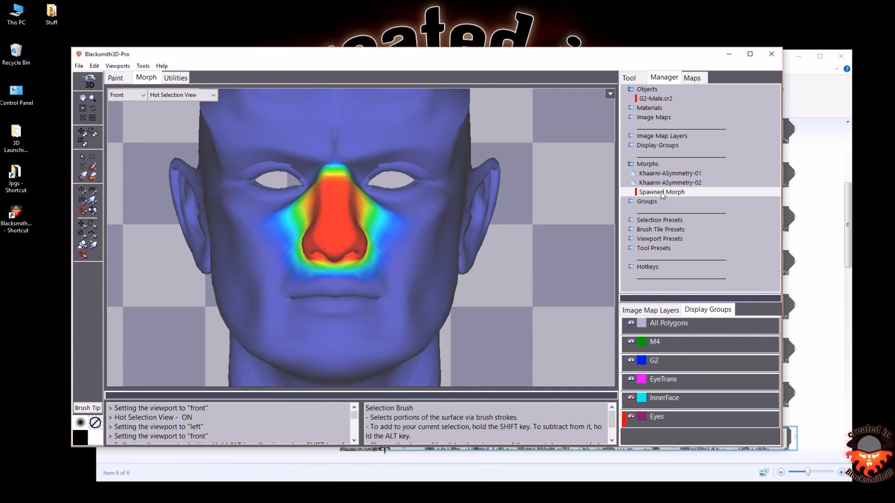
right_click(661, 192)
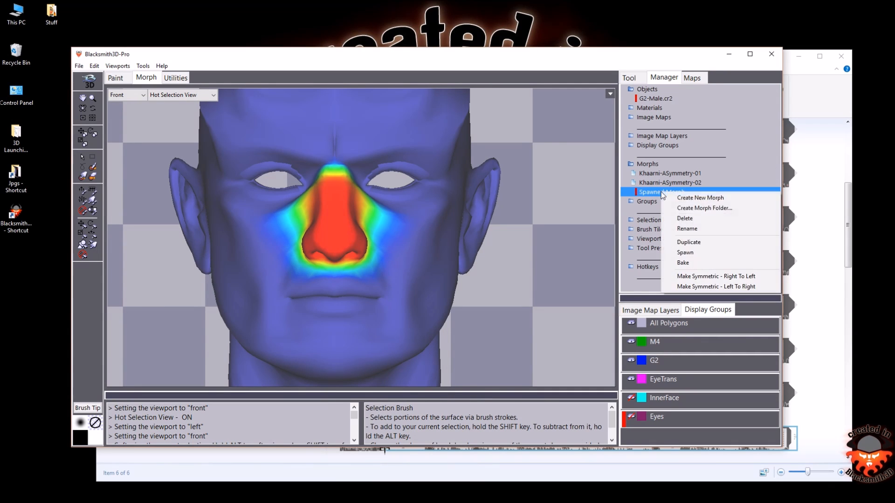
click(687, 229)
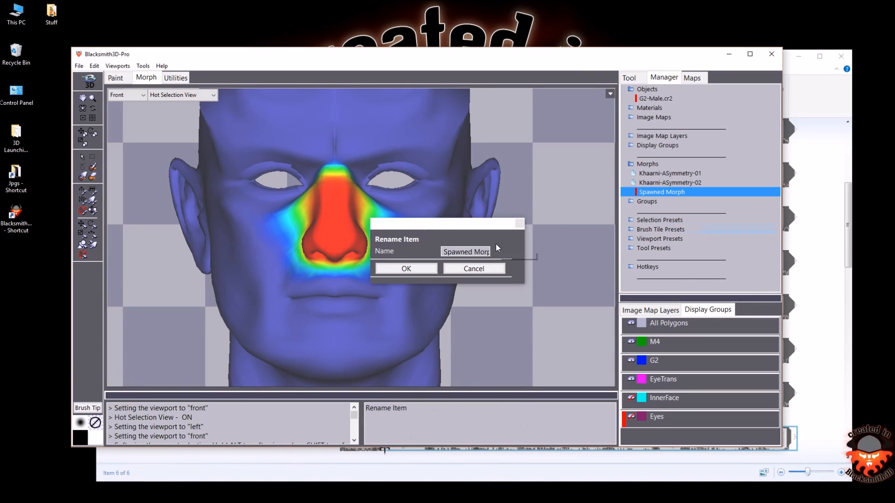
text(WholeHead)
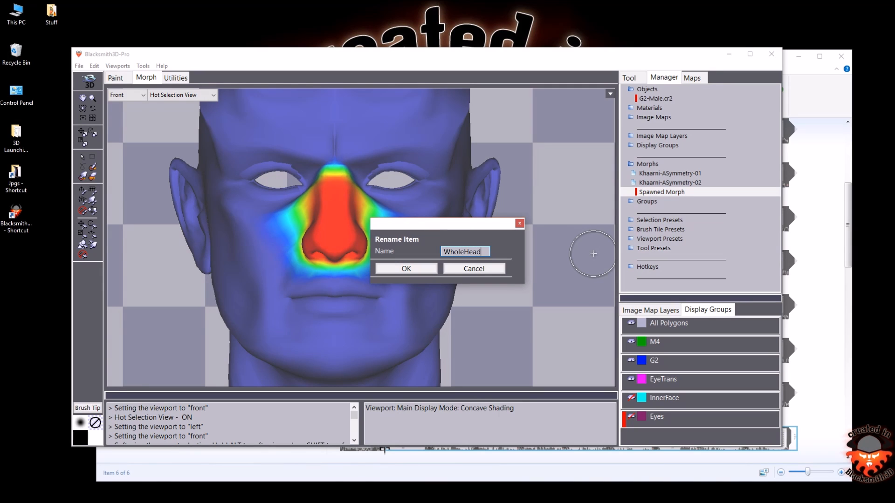
click(418, 269)
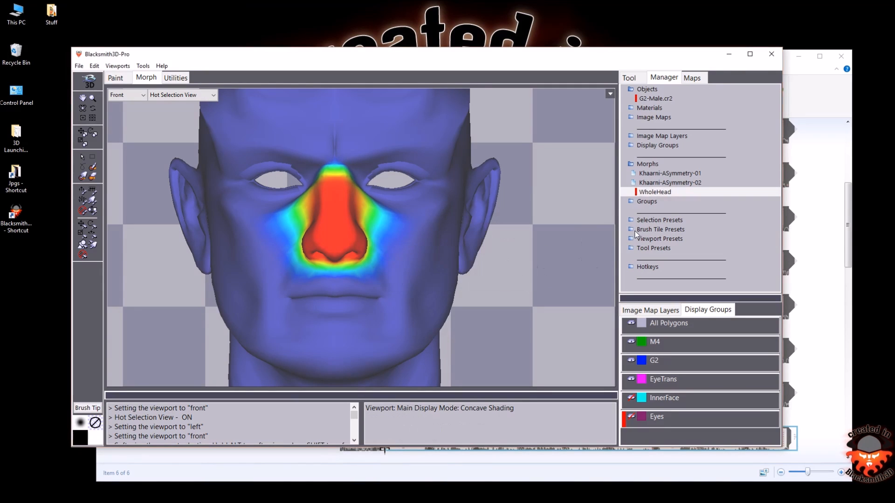
Spawn a new morph from WholeHead and rename it Nose
right_click(657, 196)
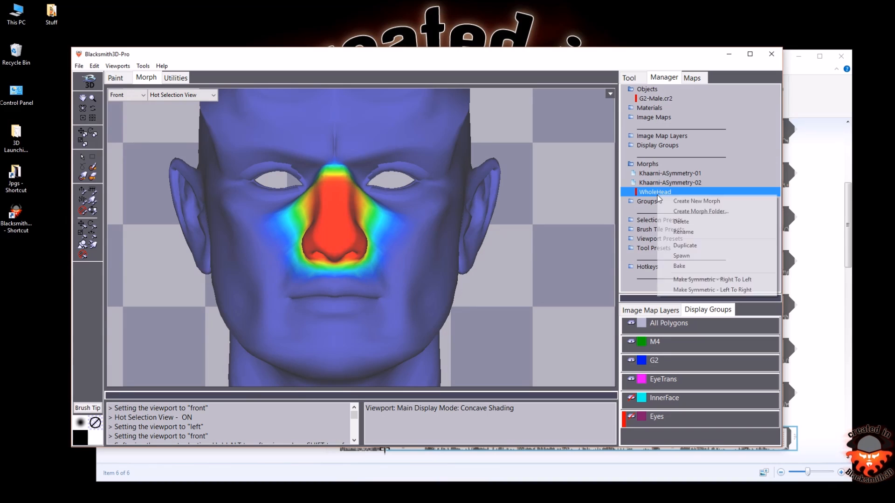
click(675, 257)
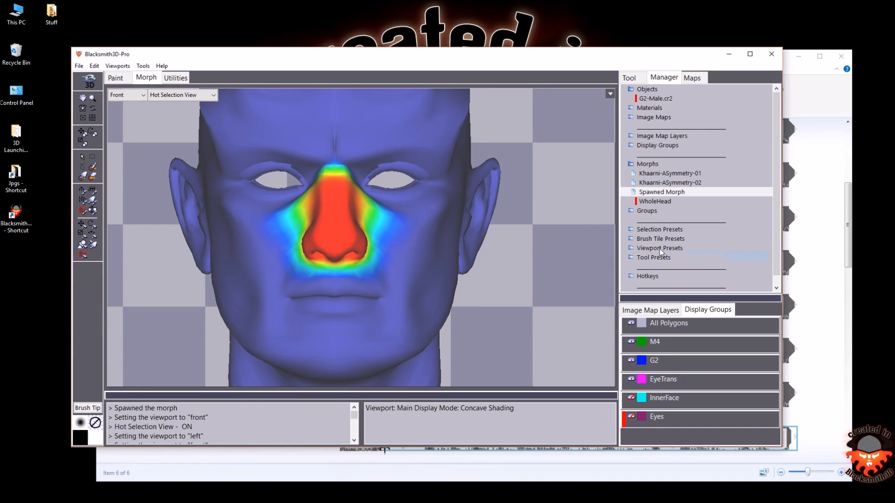
right_click(659, 195)
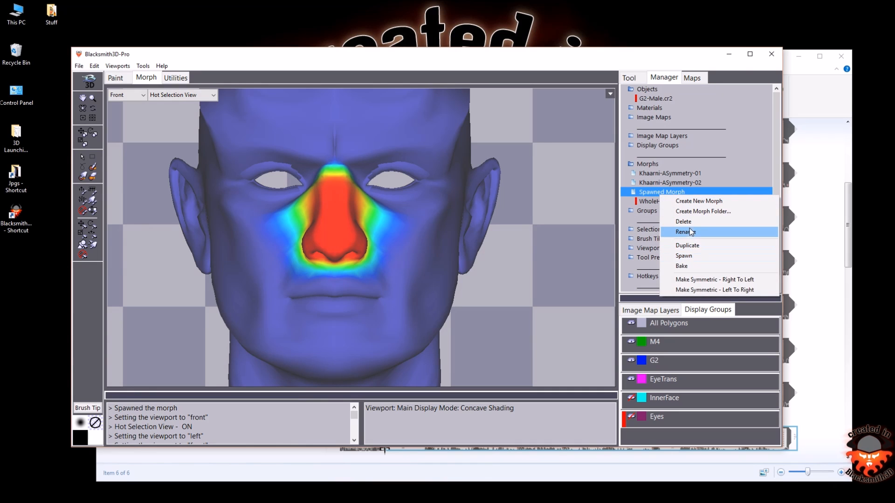
click(674, 233)
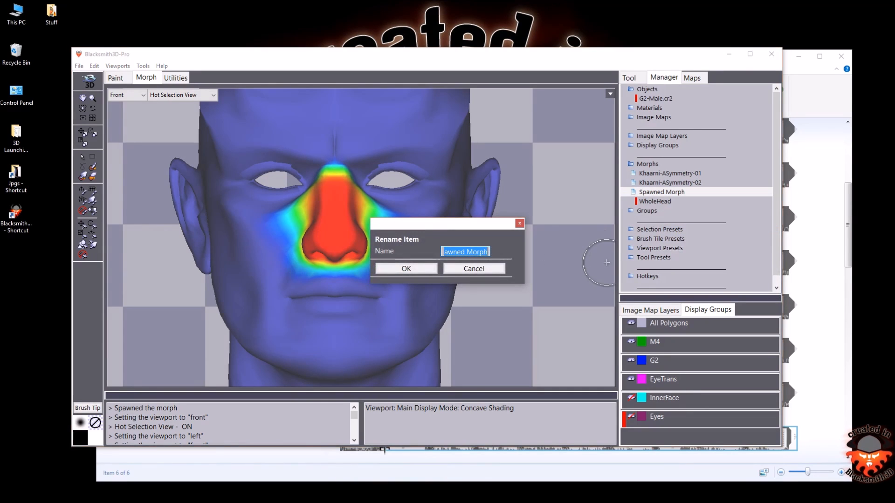
text(Nose)
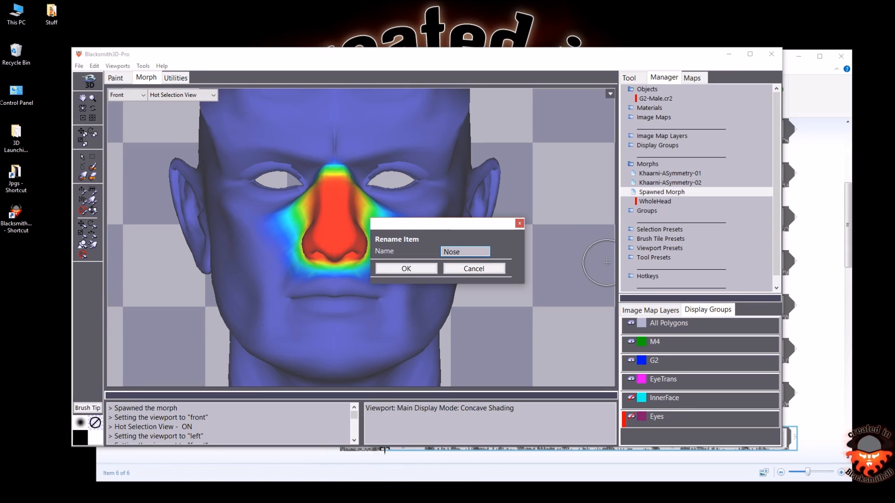
key(Return)
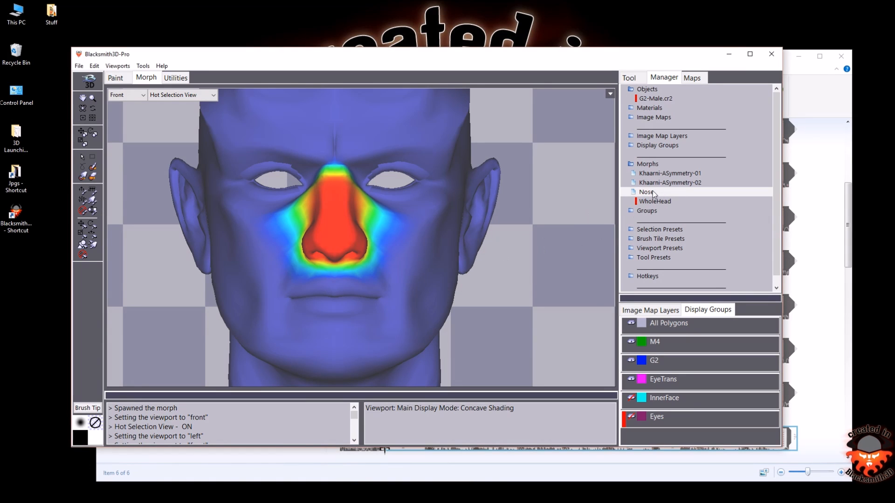
Preview the Nose morph at strength 100 and reset its strength to 0
click(651, 192)
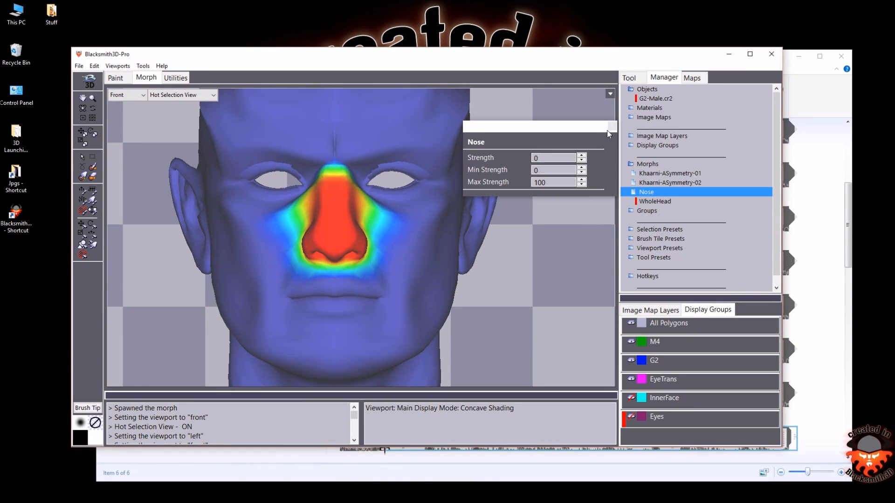
click(656, 193)
drag(546, 158, 517, 158)
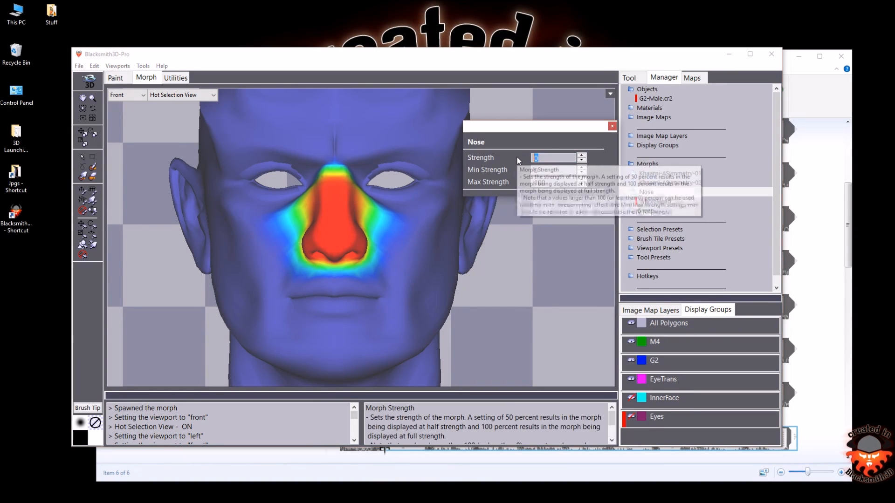
text(100)
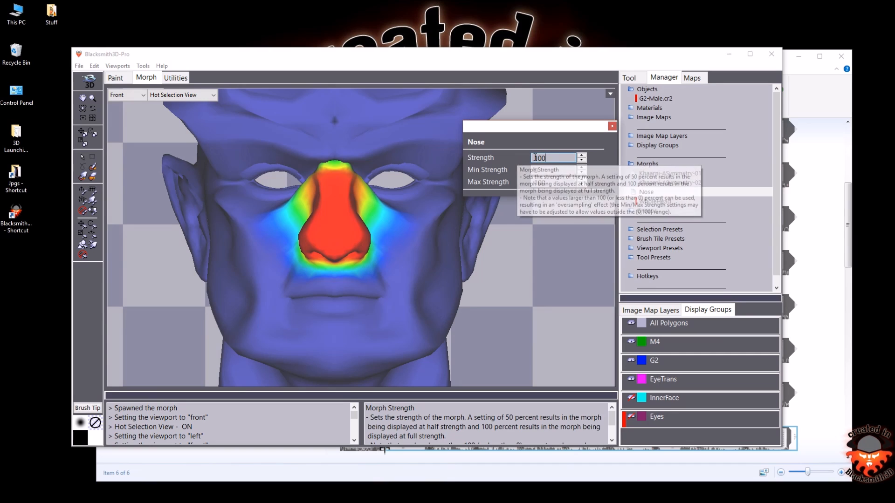
drag(552, 157, 476, 160)
text(0)
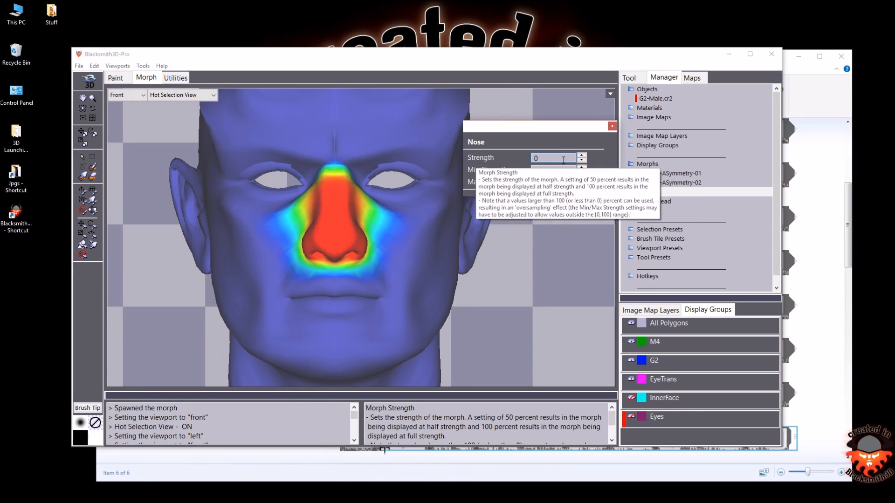
click(612, 126)
Unmorph the selected nose area of the WholeHead morph using the Touch-up Hammer in Unmorph mode at strength 100
click(646, 202)
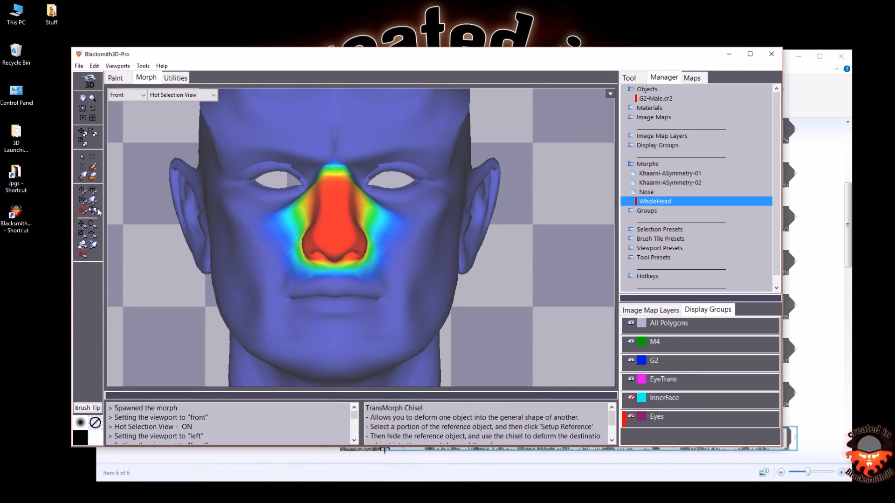
click(94, 245)
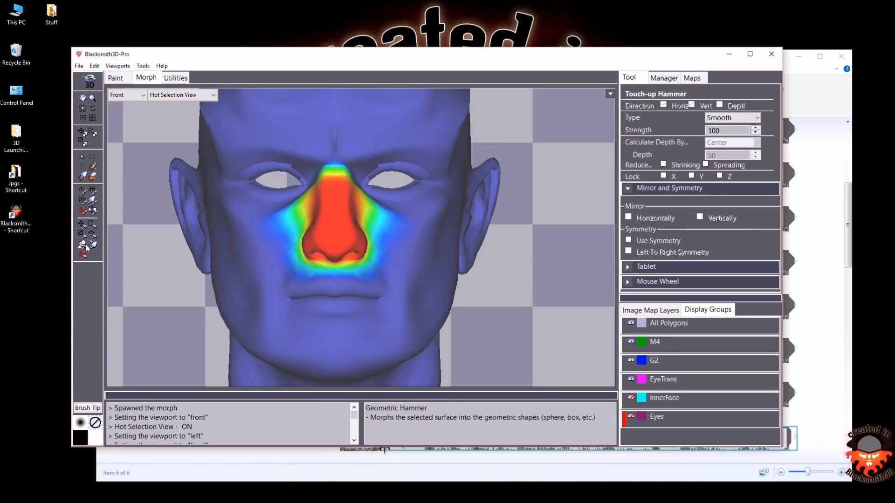
click(728, 119)
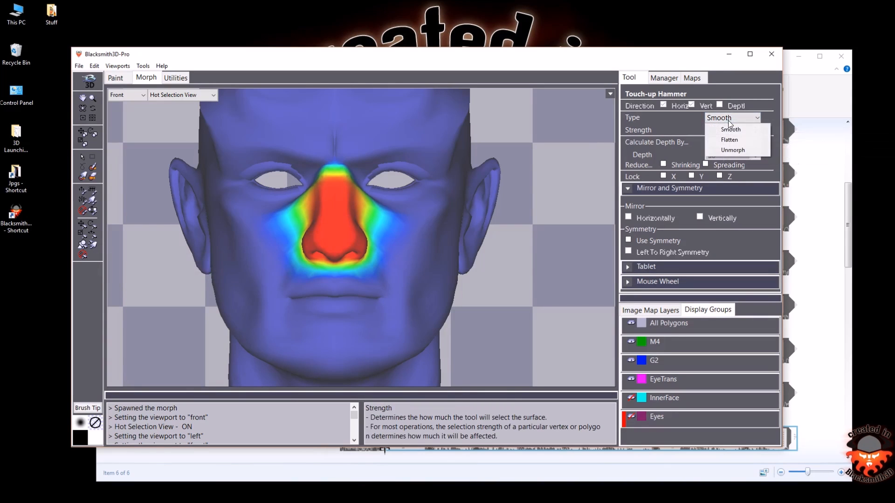
click(733, 150)
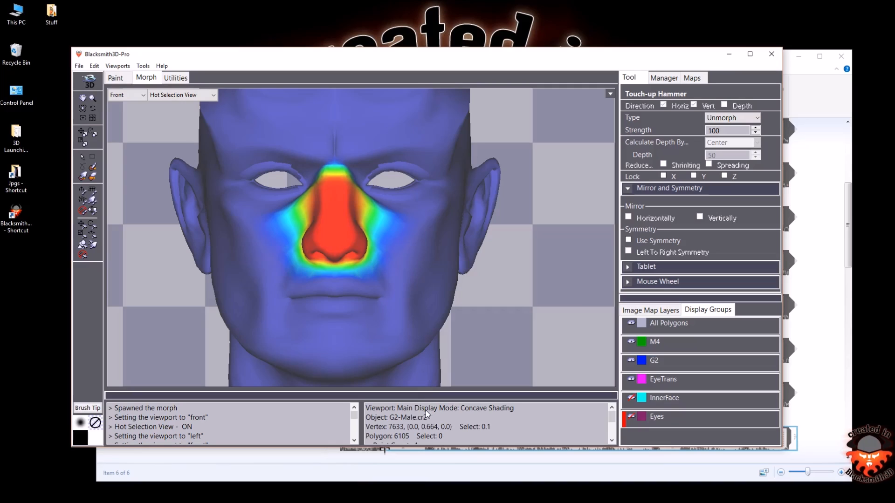
click(357, 261)
drag(355, 238, 353, 210)
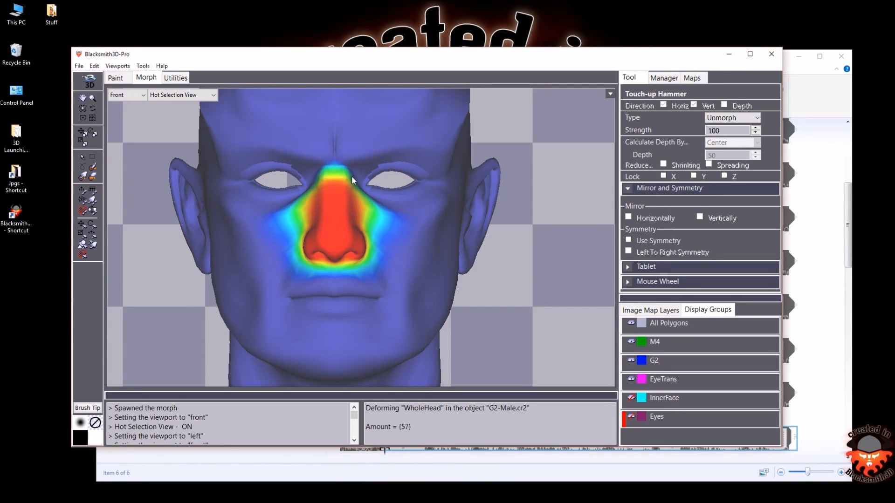
drag(351, 172, 350, 162)
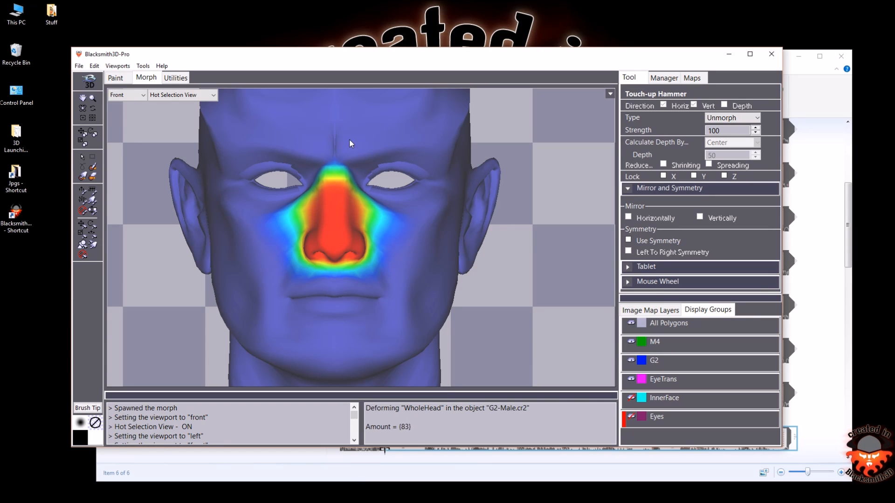
drag(350, 122, 349, 117)
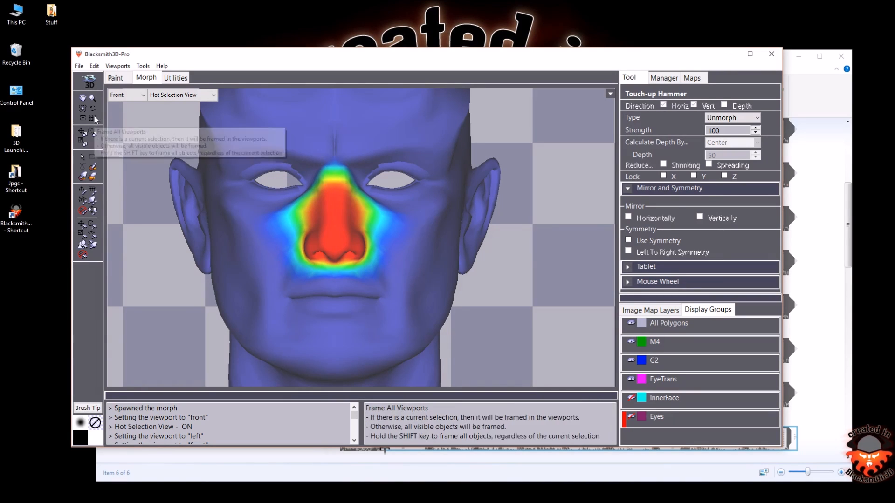
Check the nose from the side and front and invert the selection to cover the head except the nose
click(83, 100)
drag(290, 250, 250, 253)
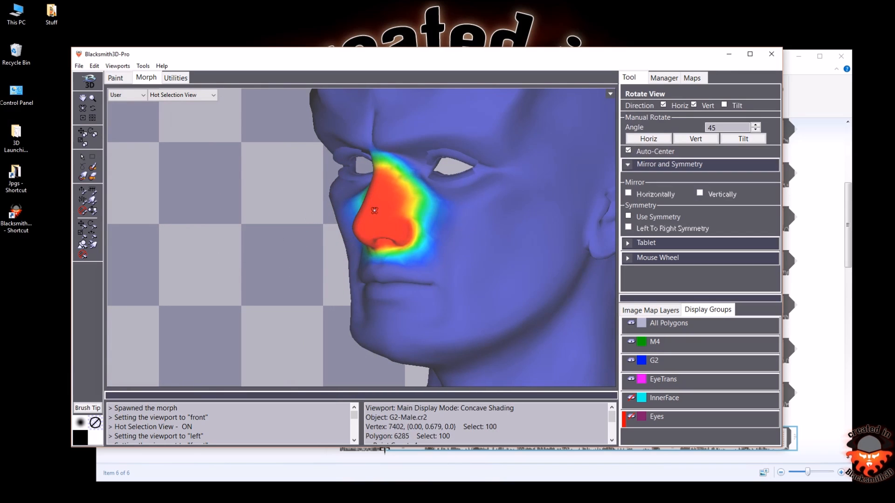
drag(396, 242, 444, 244)
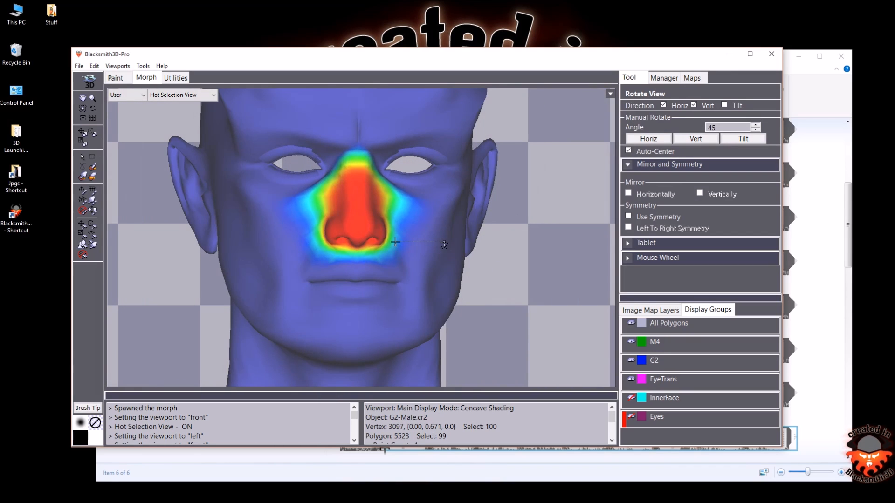
click(95, 66)
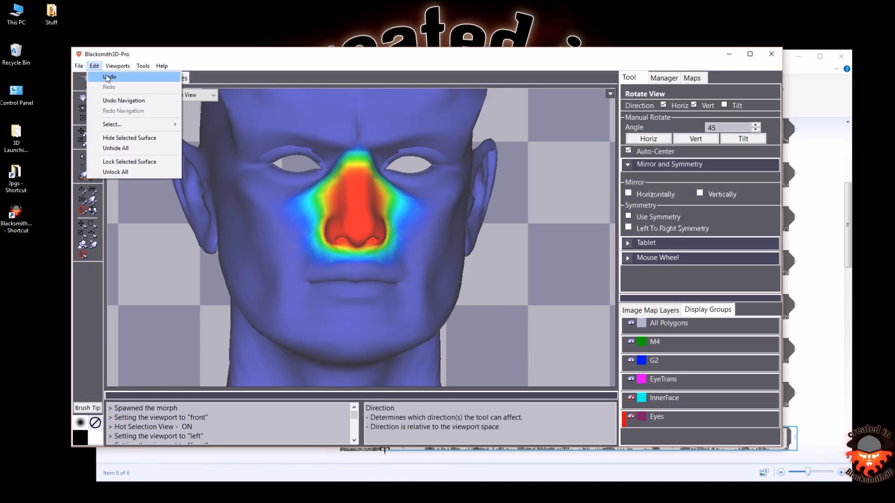
mouse_move(130, 124)
click(205, 196)
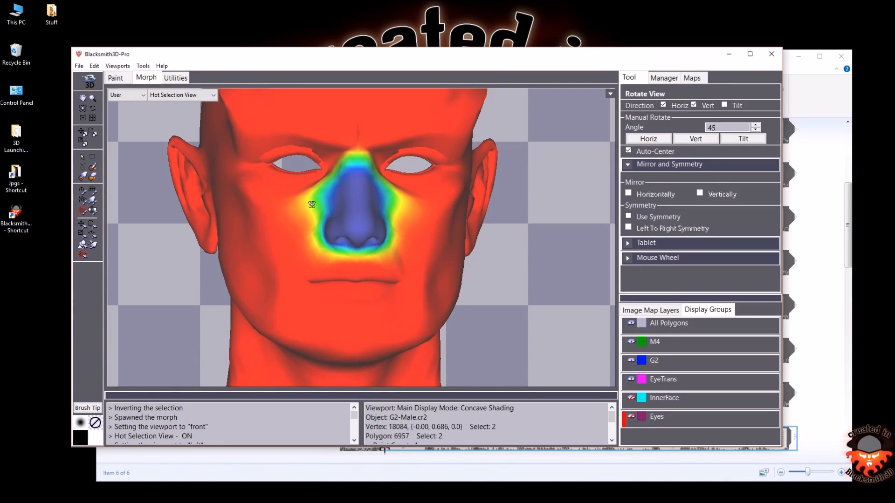
Activate the Nose morph and set its strength to 100
click(657, 79)
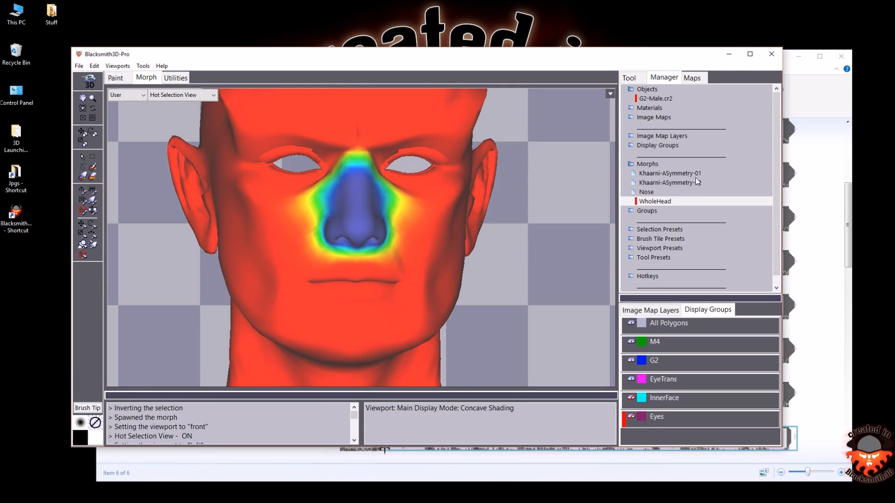
click(646, 192)
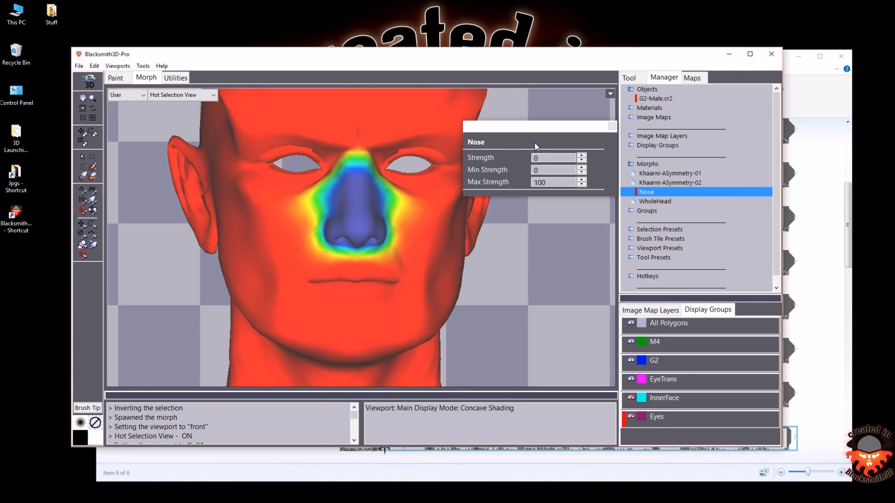
double_click(569, 157)
text(100)
key(Return)
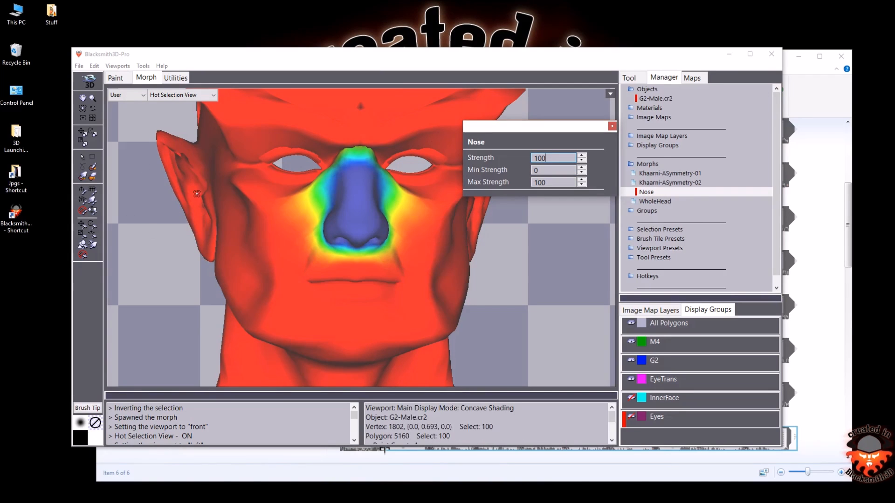
click(612, 126)
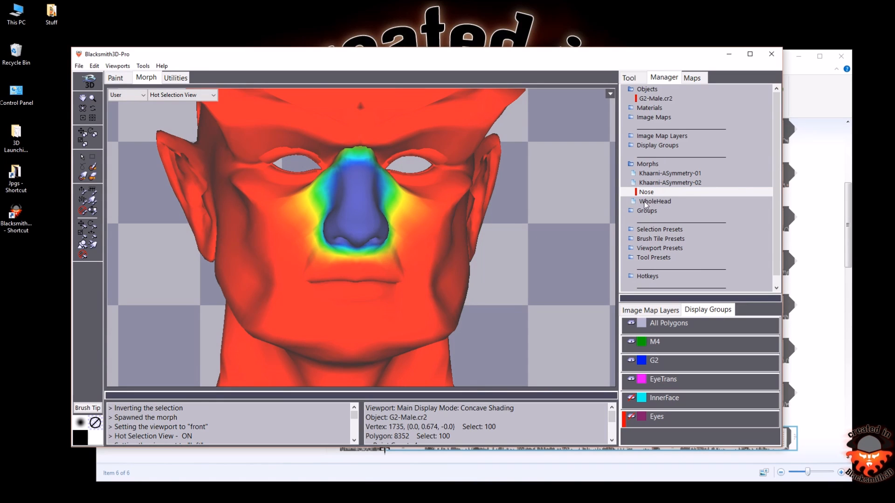
Unmorph everything outside the nose in the Nose morph by the full 100 with the Touch-up Hammer and clear the selection
click(93, 246)
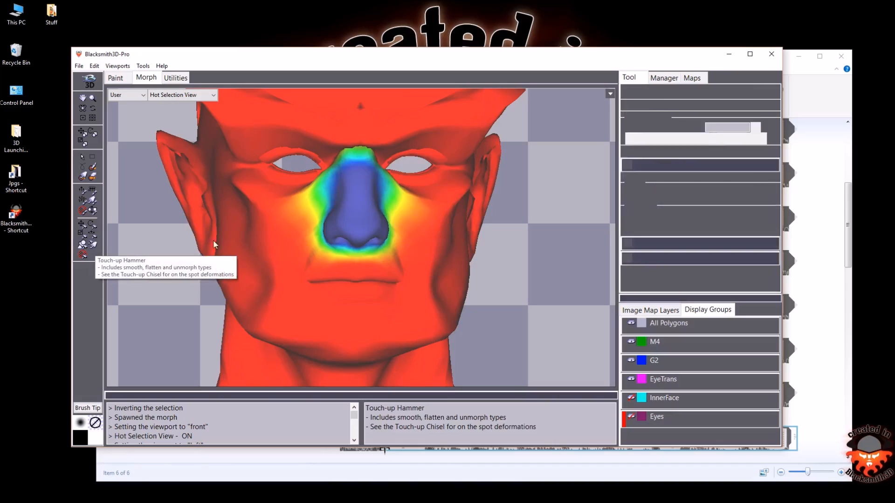
click(667, 78)
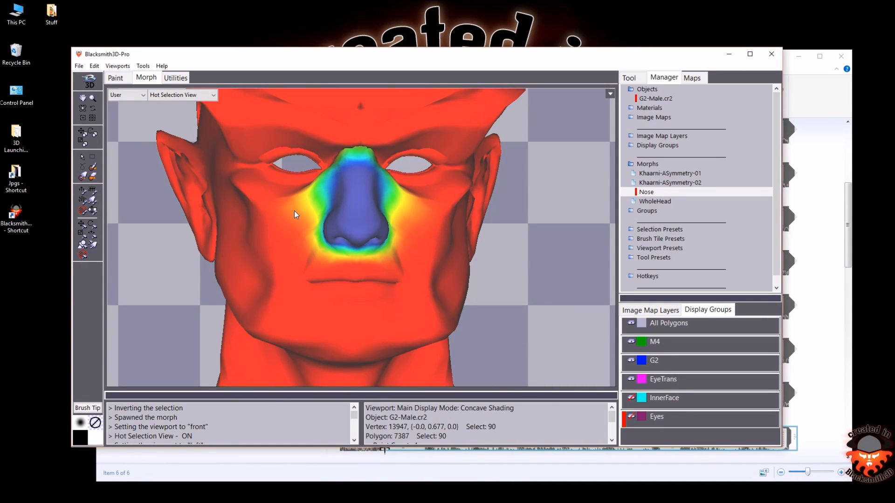
click(292, 272)
drag(291, 271, 310, 126)
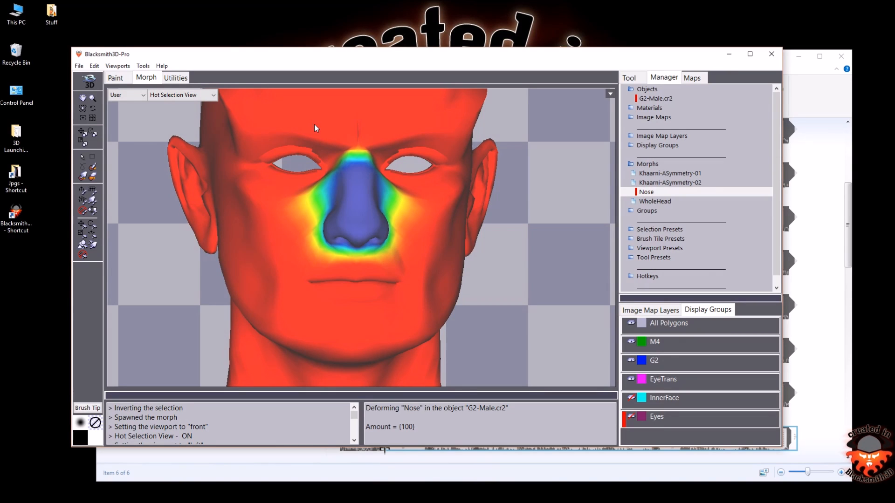
drag(314, 124, 313, 79)
drag(313, 4, 327, 146)
drag(331, 125, 331, 124)
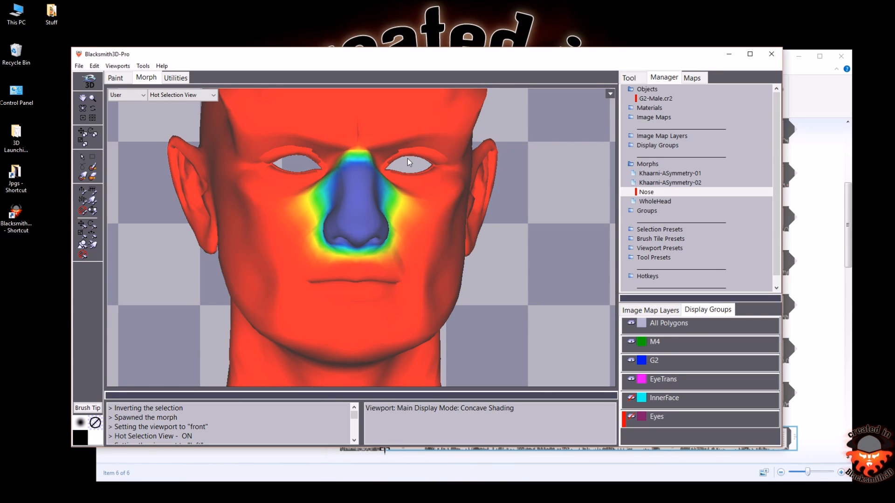
key(ctrl+d)
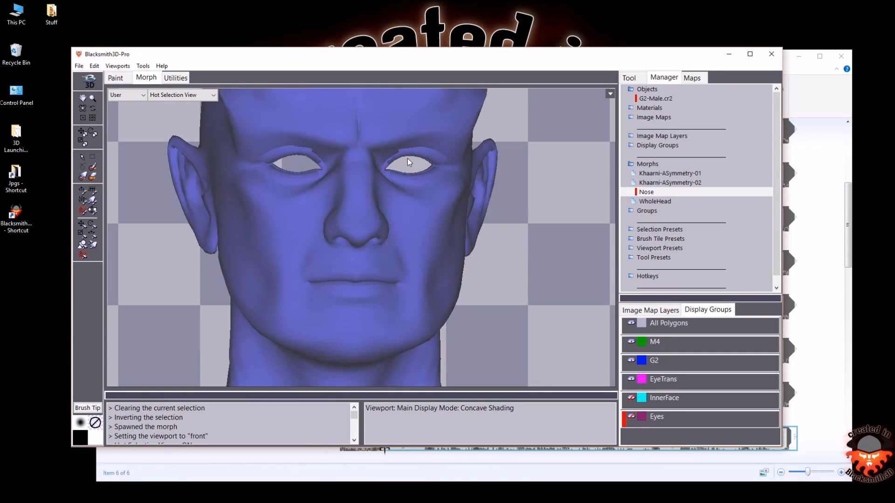
Turn the head to a side profile and set the Nose morph's strength to 0
click(662, 203)
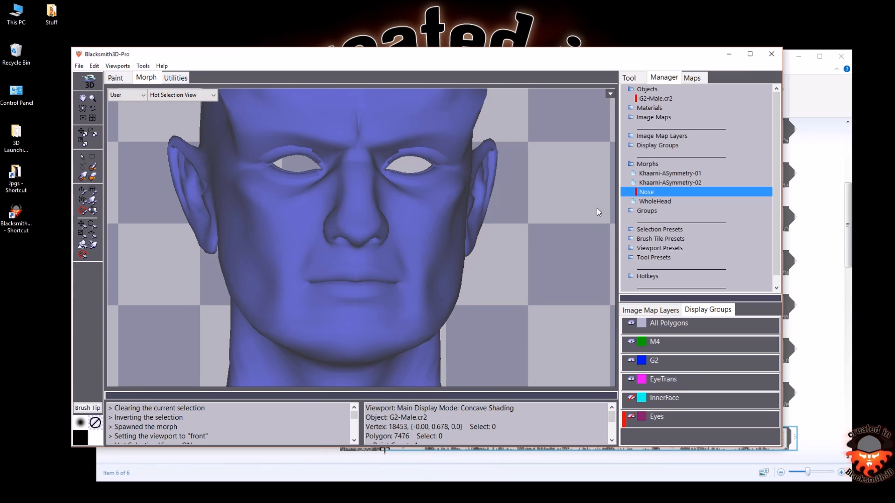
click(92, 108)
drag(326, 262, 407, 251)
click(663, 78)
click(653, 193)
click(655, 201)
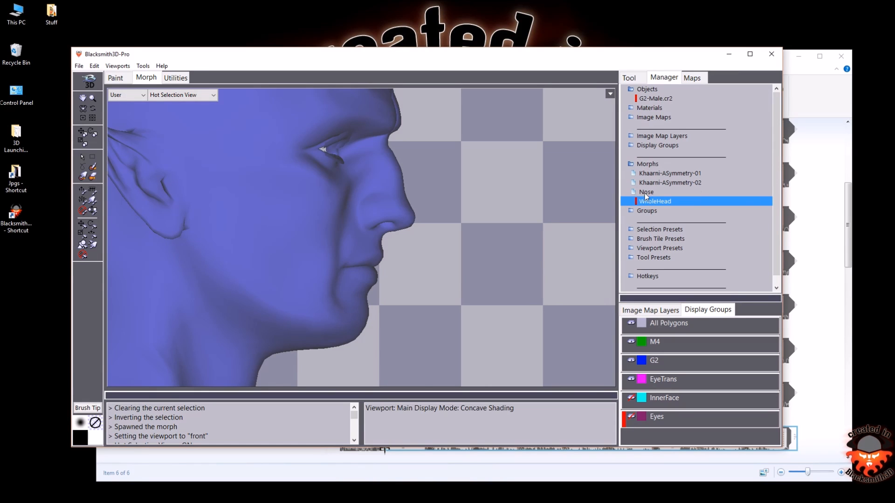
double_click(648, 192)
double_click(563, 159)
text(0)
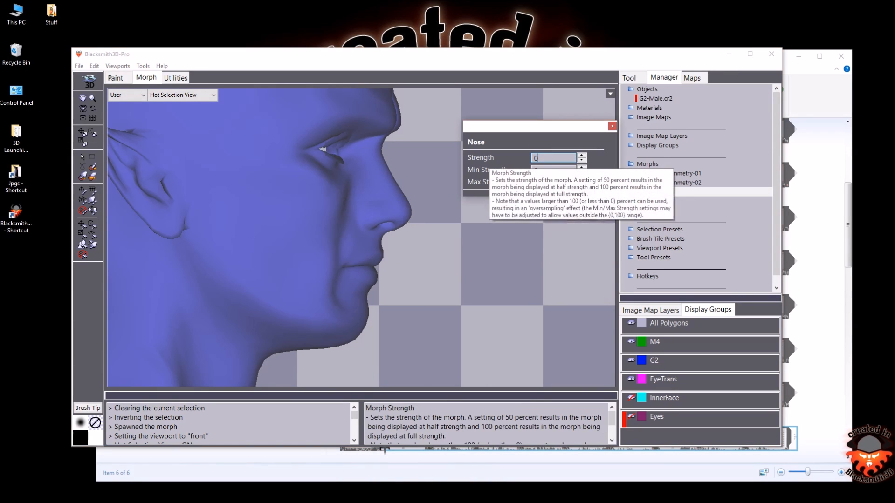
Set the Nose morph's strength to 100 and check the nose from the front
right_drag(368, 185, 407, 192)
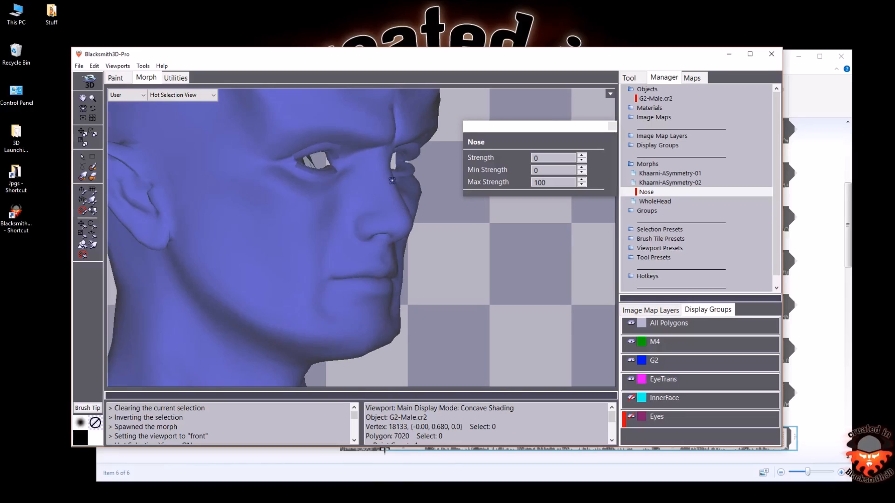
double_click(552, 158)
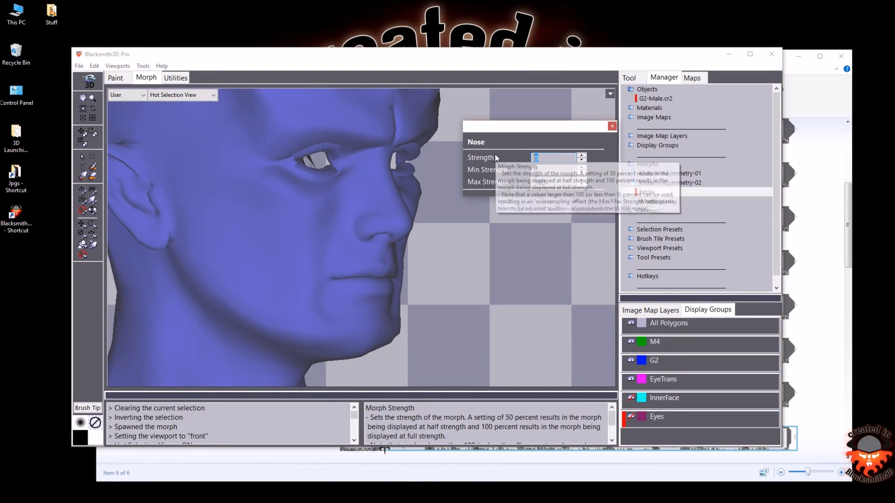
text(100)
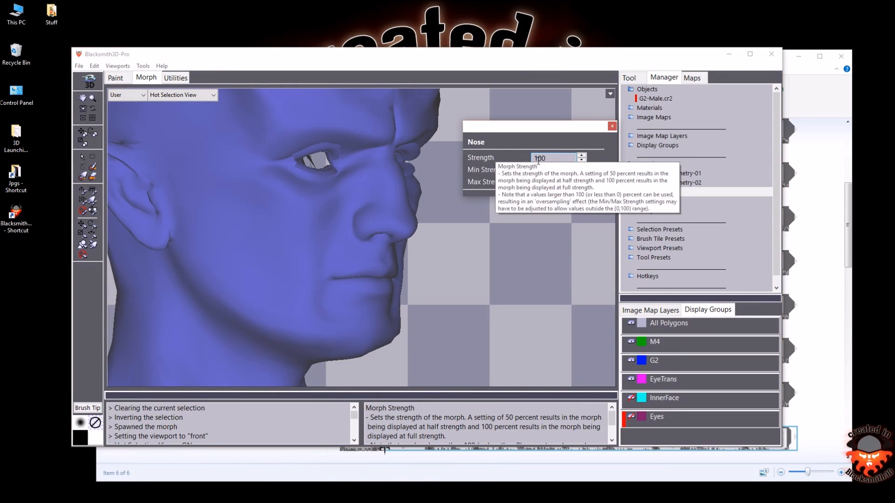
click(612, 127)
key(f)
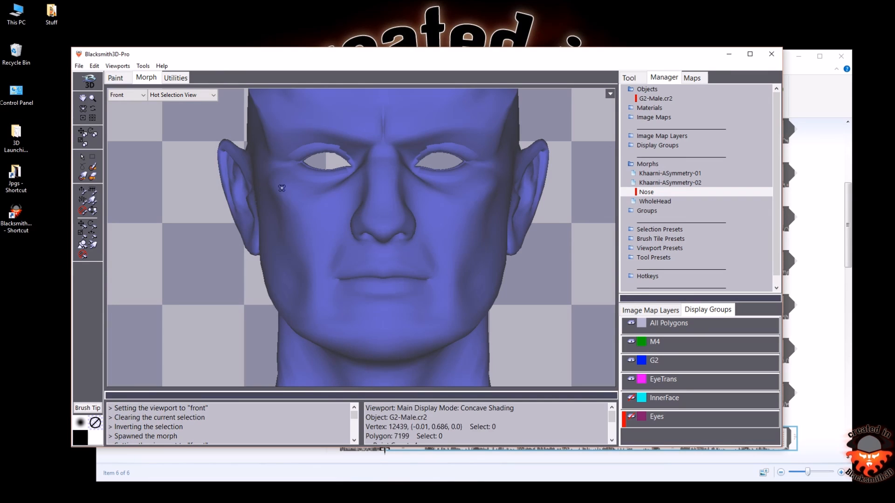
click(92, 99)
click(313, 232)
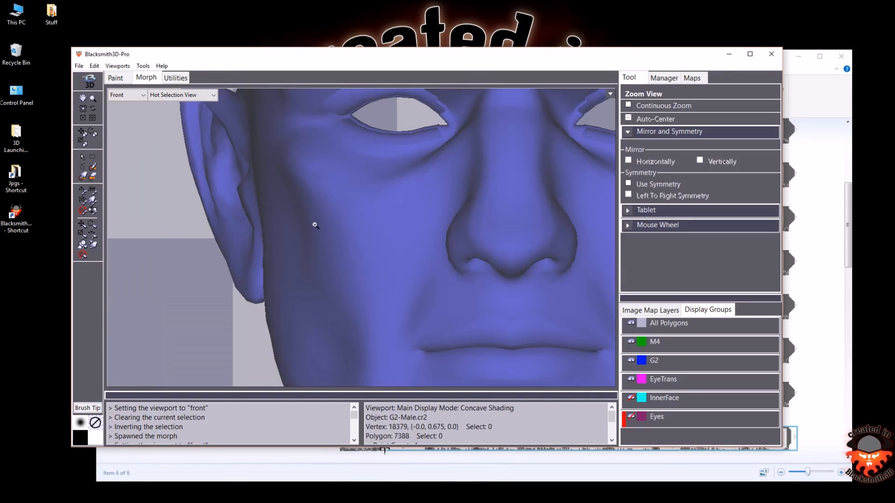
alt+click(331, 110)
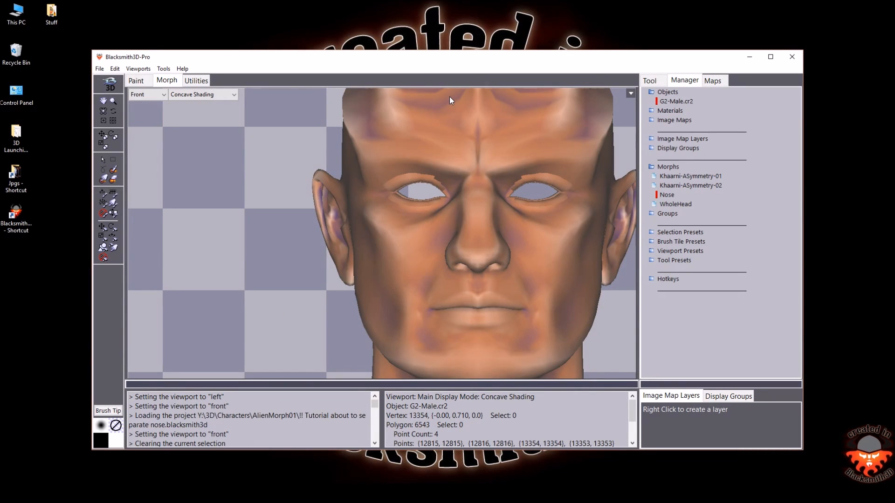
Show the head from its left side and turn on Use Symmetry
key(l)
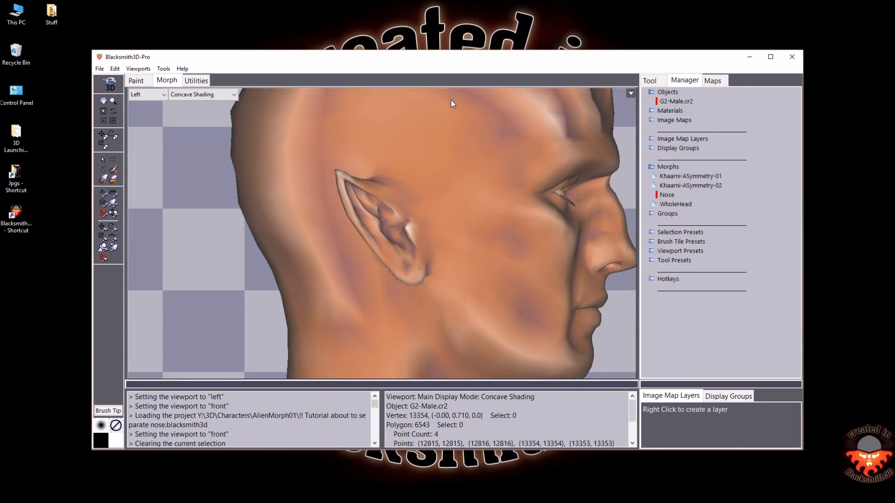
click(113, 169)
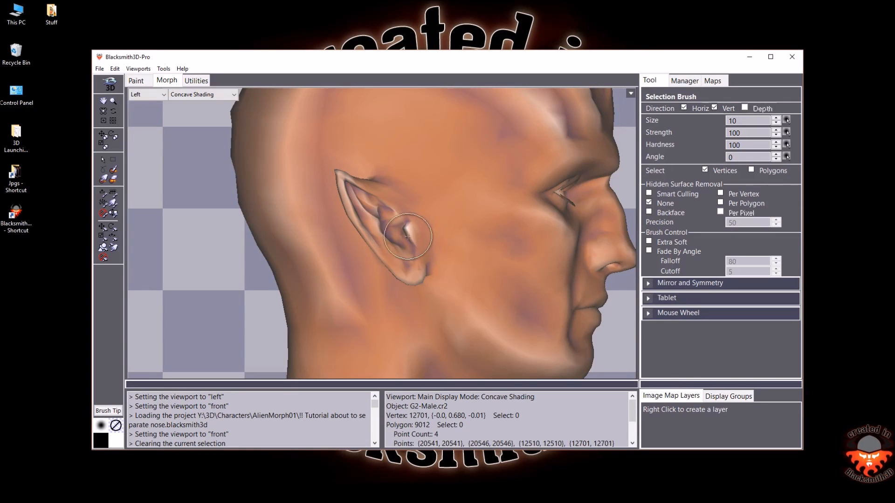
click(103, 111)
drag(354, 219, 423, 220)
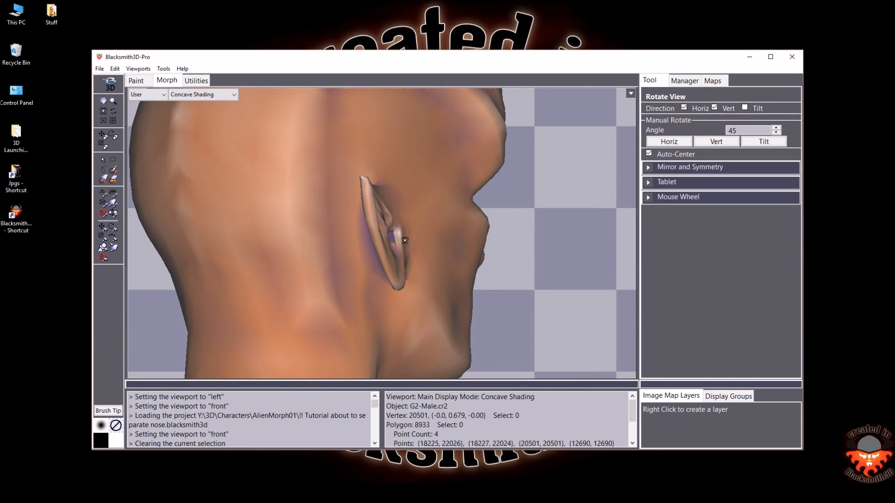
key(l)
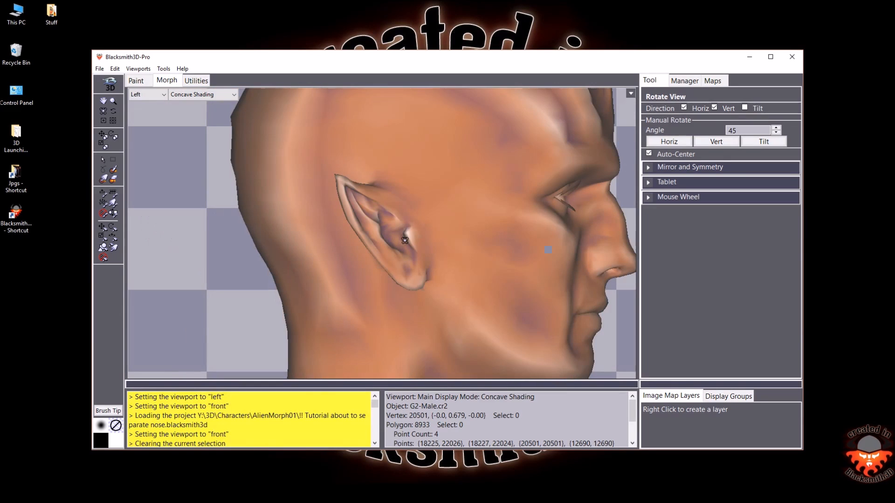
click(648, 169)
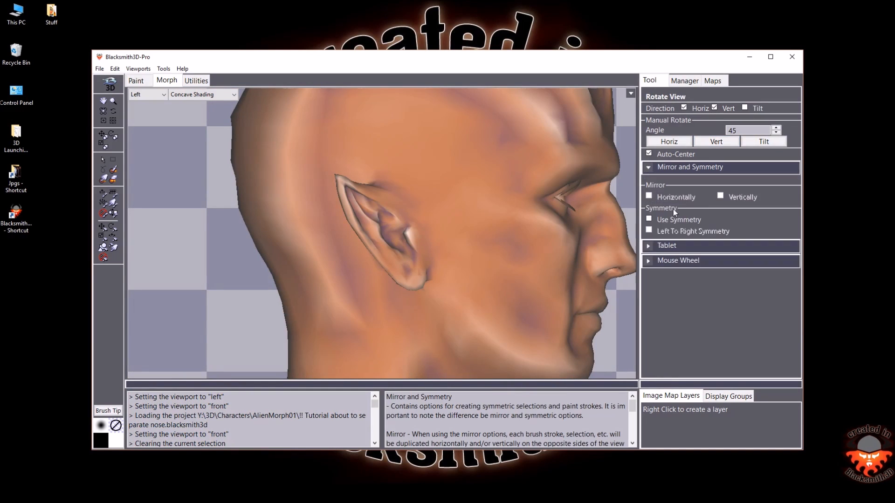
click(649, 219)
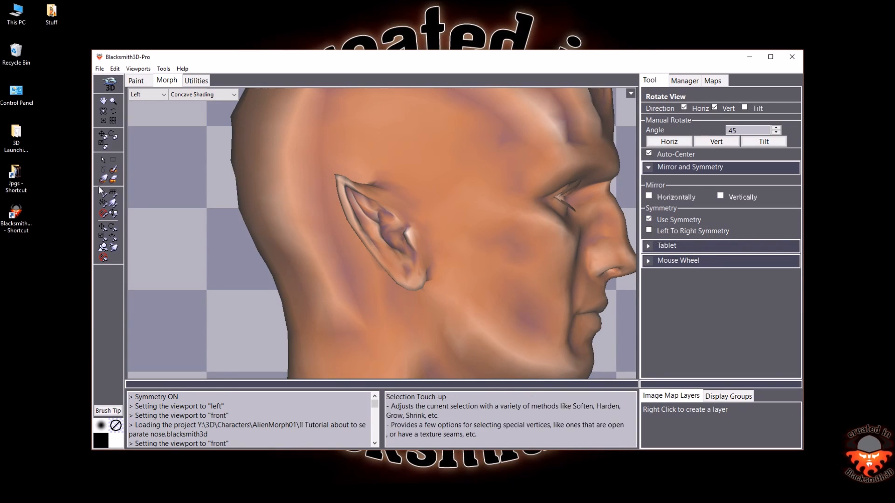
Paint a first selection over the inner ear with the Selection Brush and switch the display mode to Hot Selection View
click(113, 169)
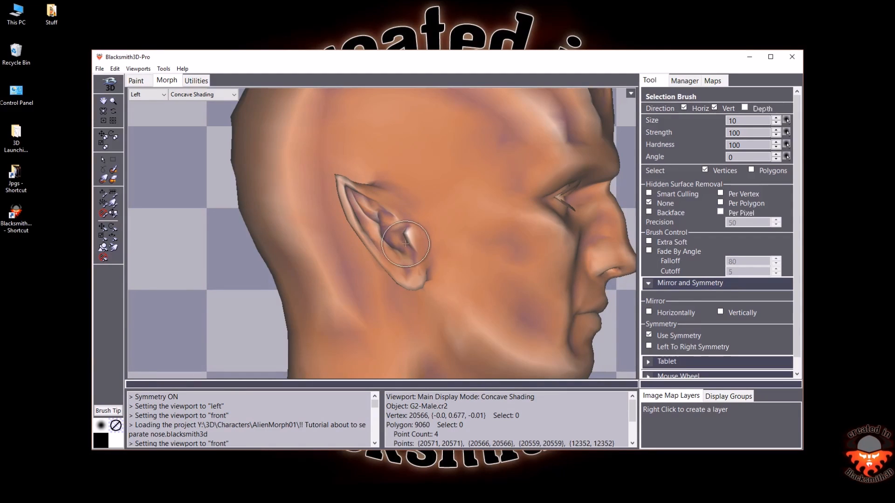
drag(402, 240, 406, 243)
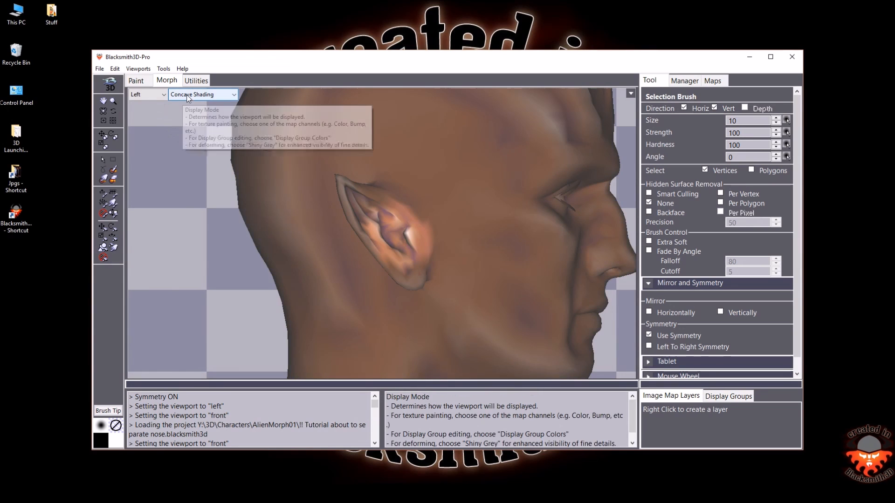
click(183, 97)
click(199, 107)
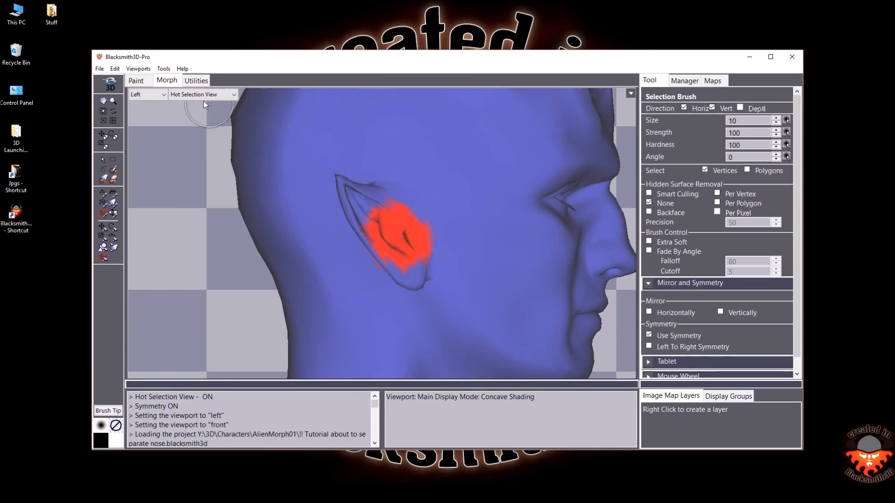
Extend the brush selection over the whole ear and a band of the surrounding head, including the area below the lobe
drag(385, 188, 397, 243)
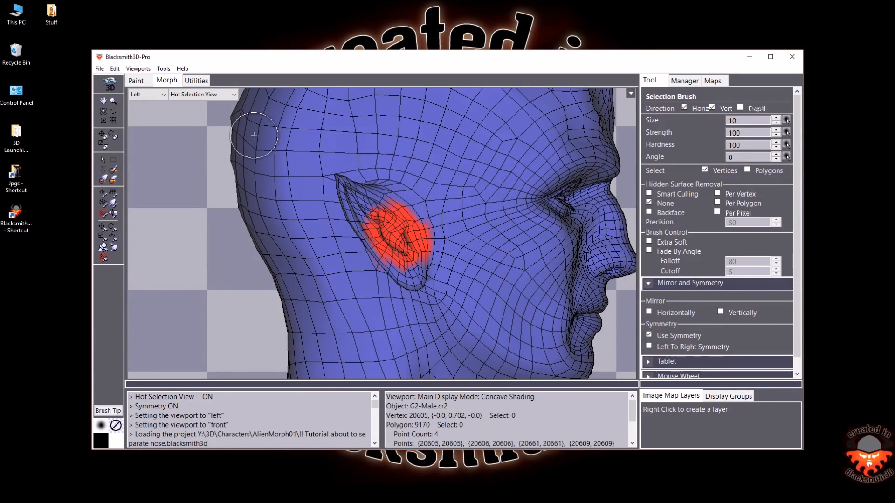
mouse_move(377, 244)
mouse_down()
mouse_move(411, 261)
mouse_move(379, 206)
mouse_move(328, 187)
mouse_move(414, 194)
mouse_up()
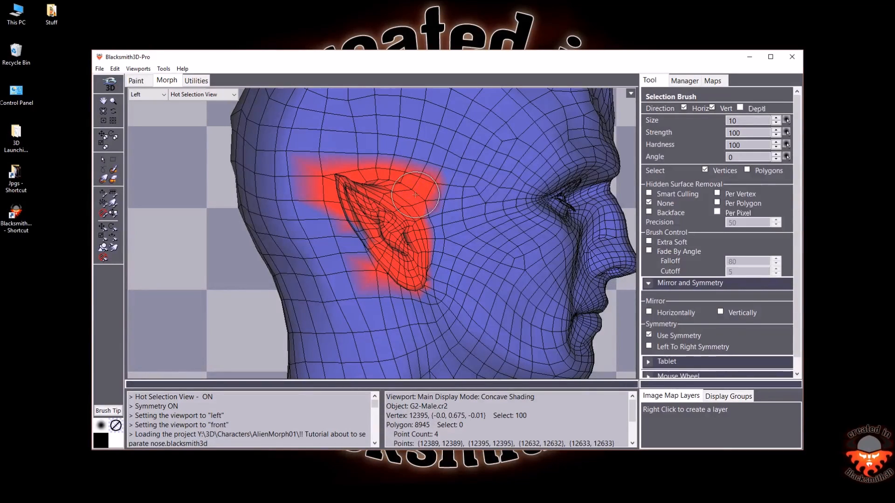
mouse_move(413, 200)
mouse_down()
mouse_move(412, 250)
mouse_move(377, 252)
mouse_move(368, 222)
mouse_move(341, 212)
mouse_move(357, 265)
mouse_up()
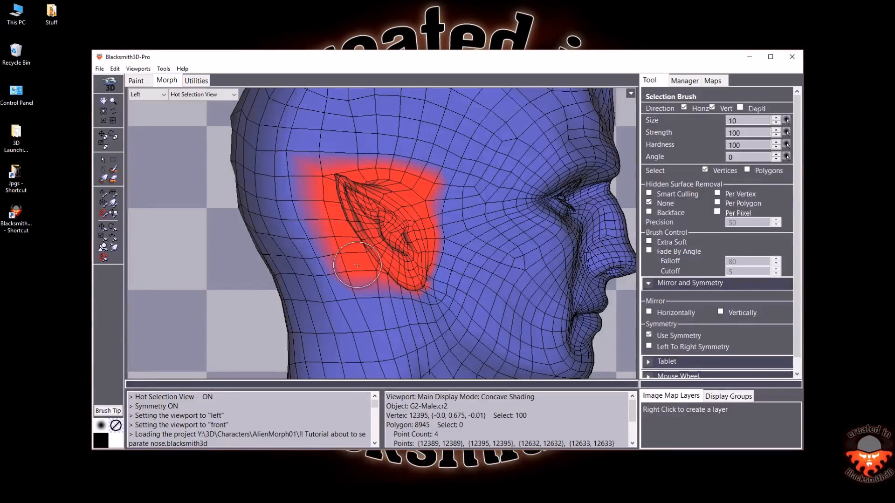
mouse_move(357, 264)
mouse_down()
mouse_move(358, 279)
mouse_move(401, 284)
mouse_up()
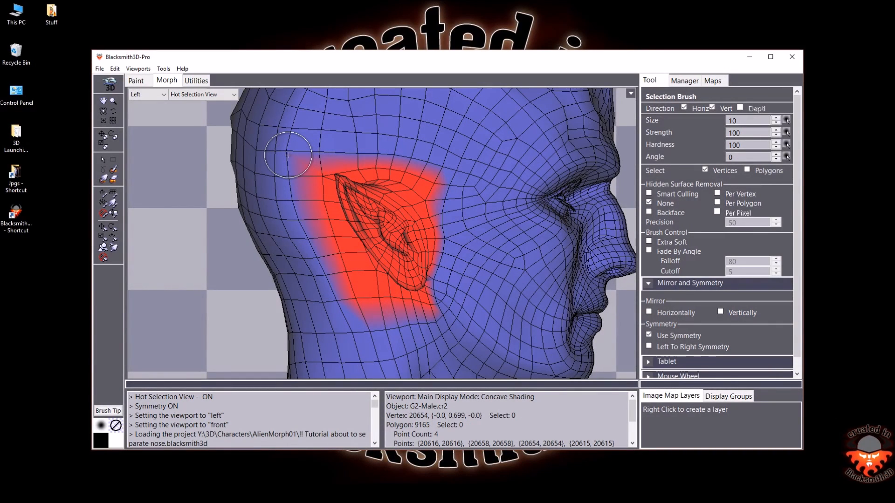
Check the ear selection from several angles and soften it so it fades out around the ear
click(113, 111)
drag(322, 179, 291, 168)
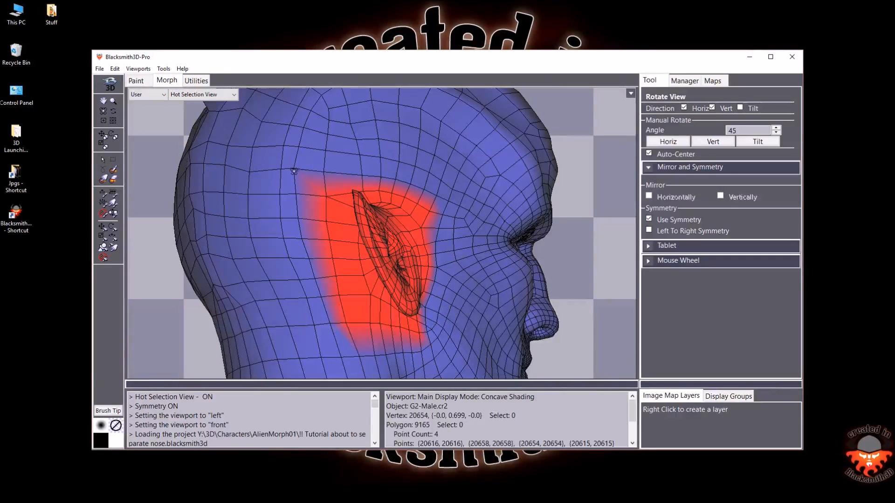
drag(359, 170, 287, 205)
key(f)
key(l)
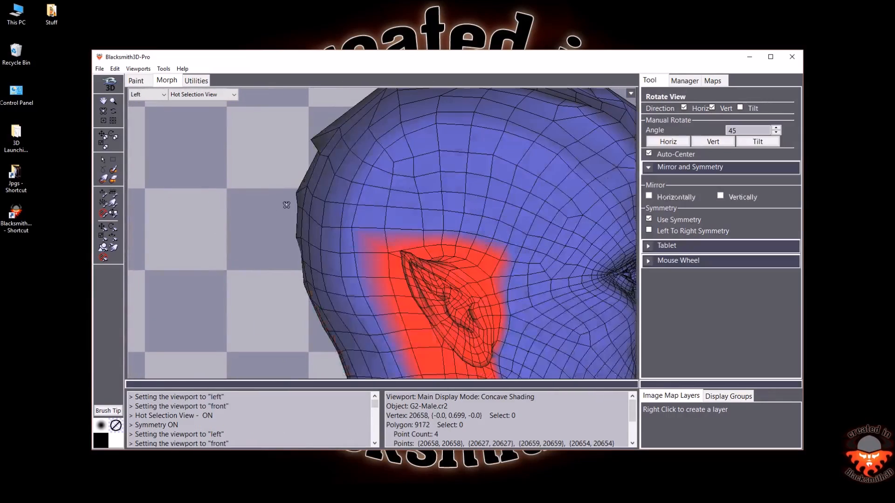
click(106, 110)
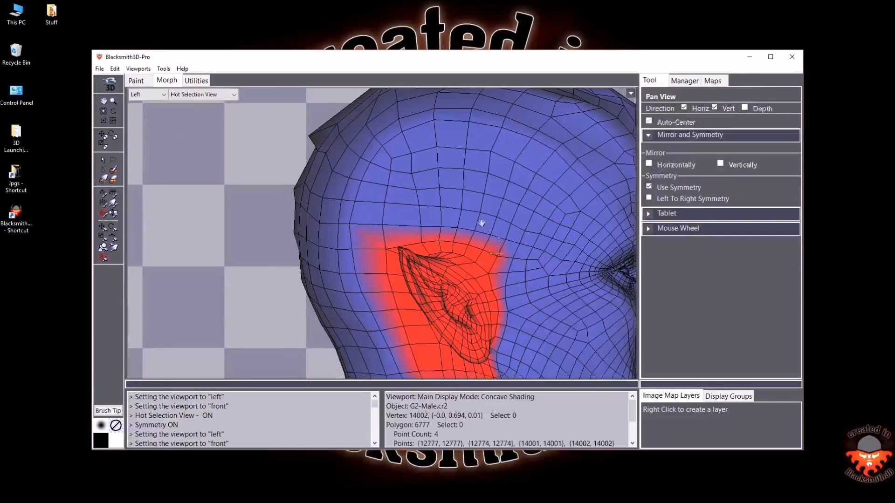
drag(479, 230, 350, 186)
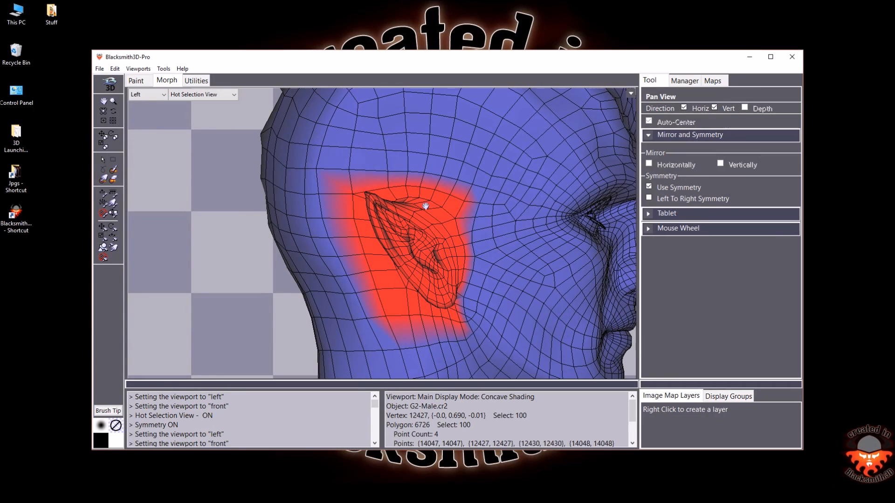
key(s)
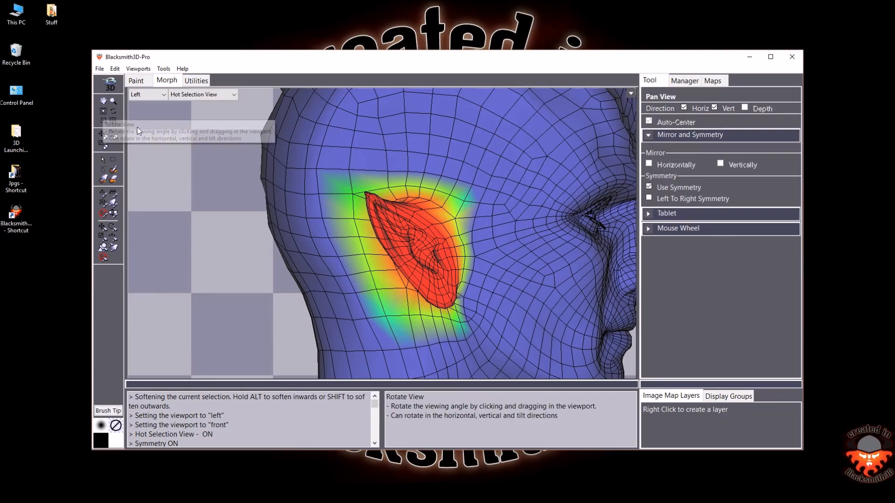
click(103, 111)
mouse_move(403, 234)
mouse_down()
mouse_move(427, 228)
mouse_move(437, 205)
mouse_move(303, 216)
mouse_move(319, 235)
mouse_move(401, 250)
mouse_up()
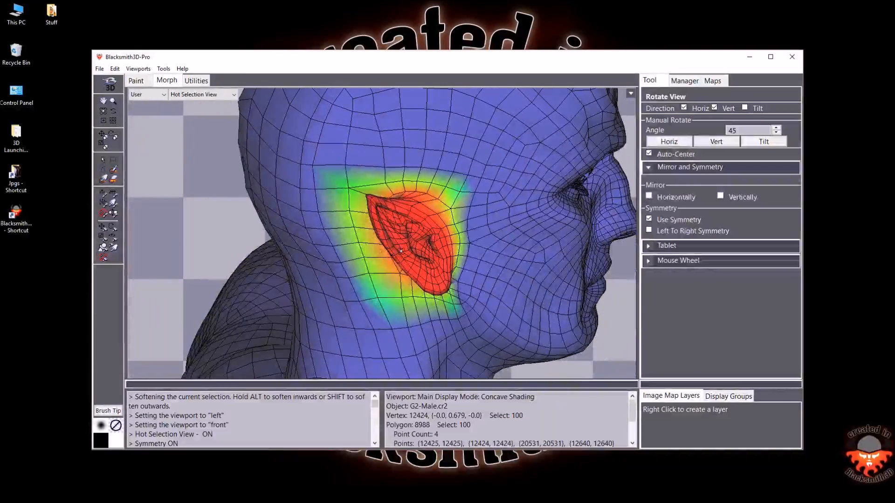
key(f)
key(l)
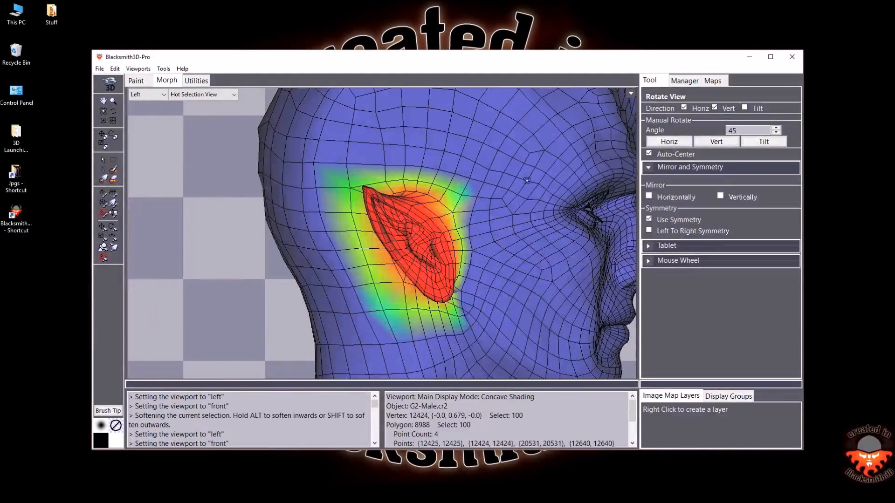
Activate the WholeHead morph and spawn a new morph from it for the softened ear selection
click(687, 80)
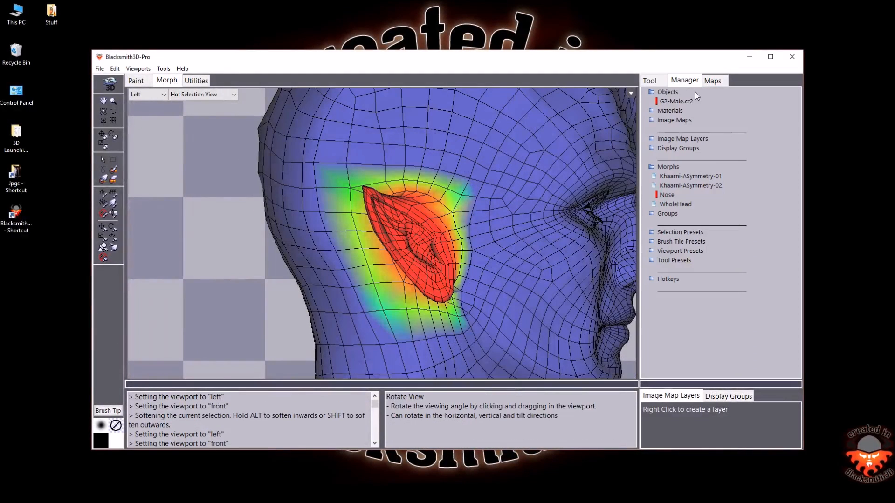
click(674, 205)
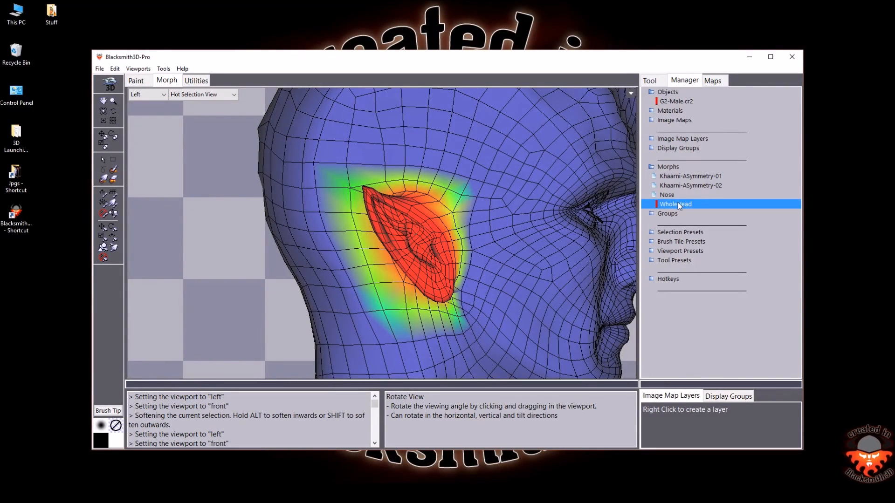
right_click(678, 204)
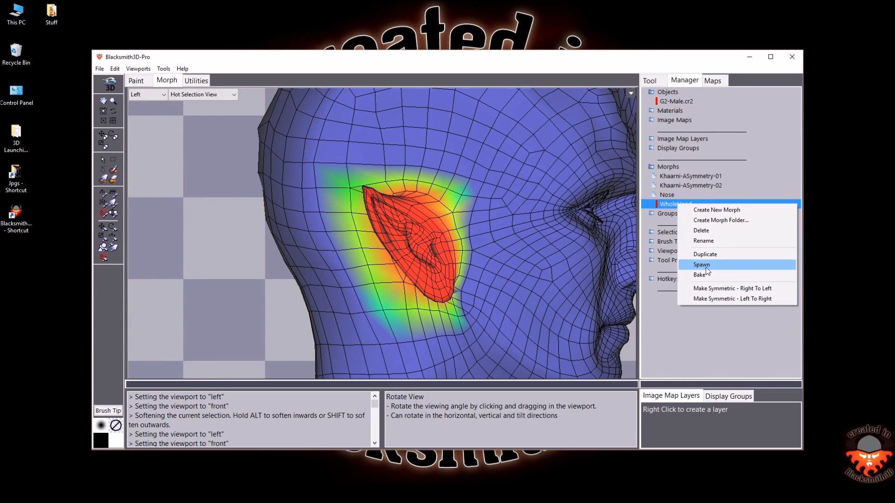
click(706, 267)
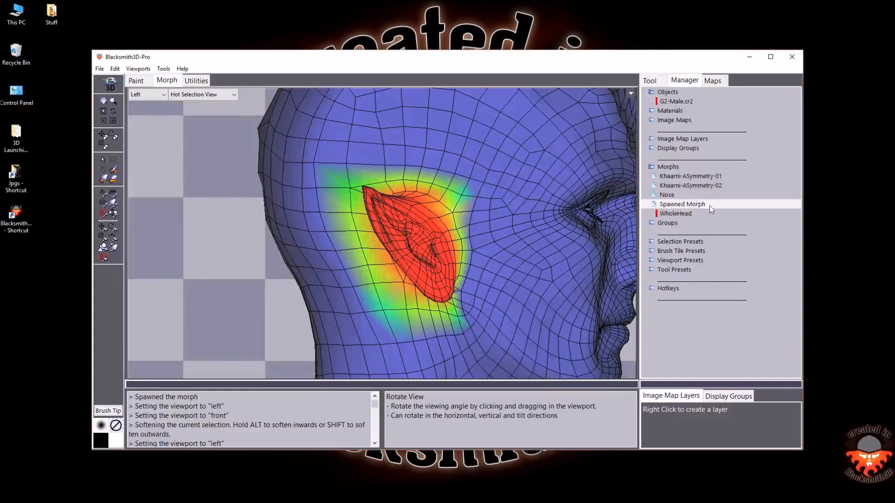
Test the newly spawned ear morph at strength 110 and set its strength back to 0
right_click(672, 206)
double_click(661, 207)
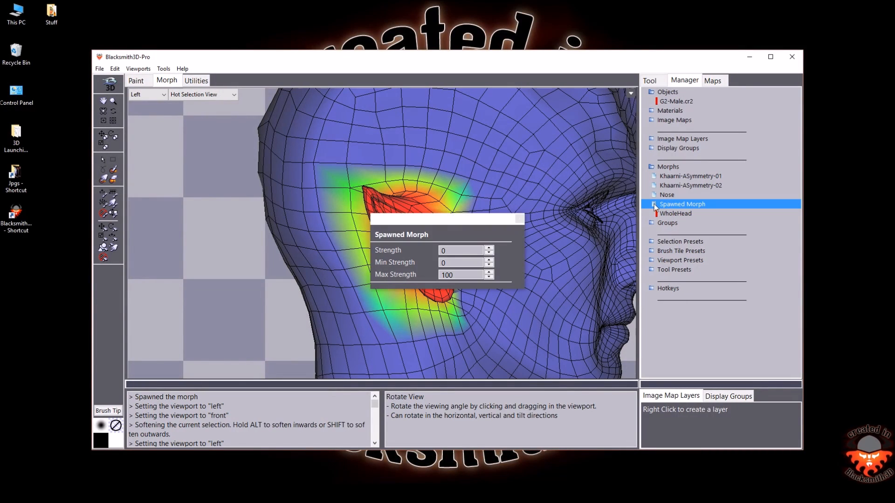
text(1)
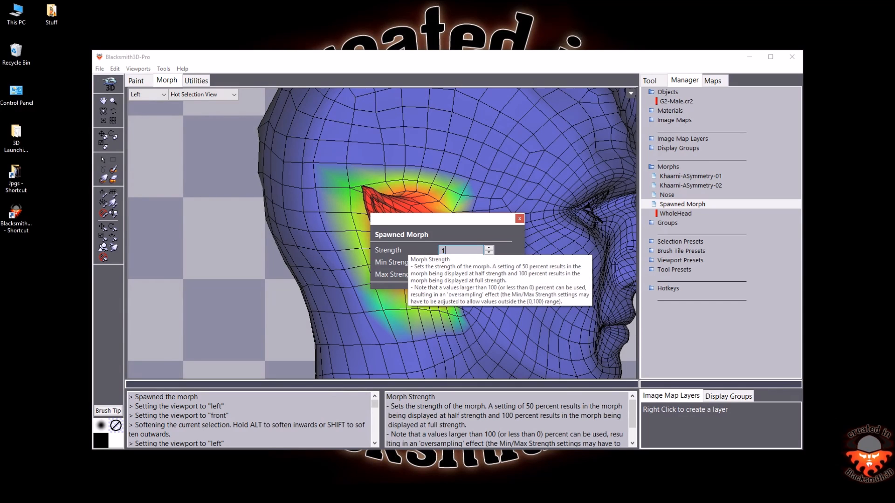
text(10)
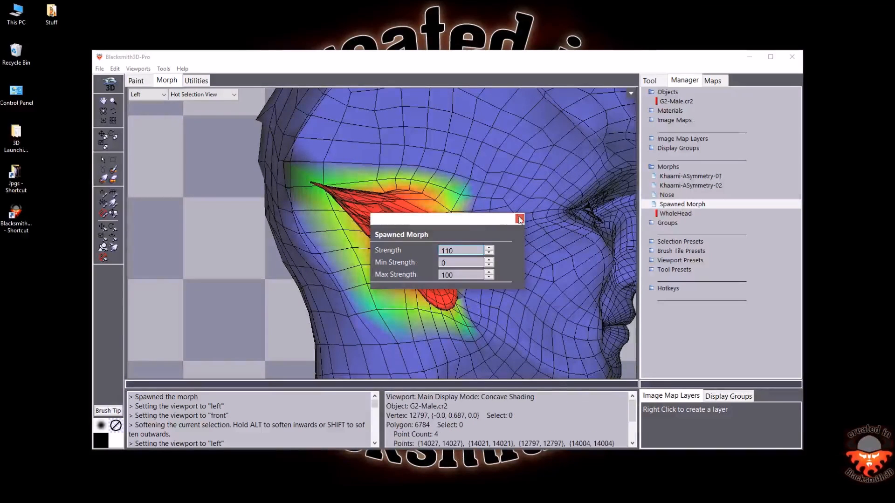
double_click(458, 250)
text(0)
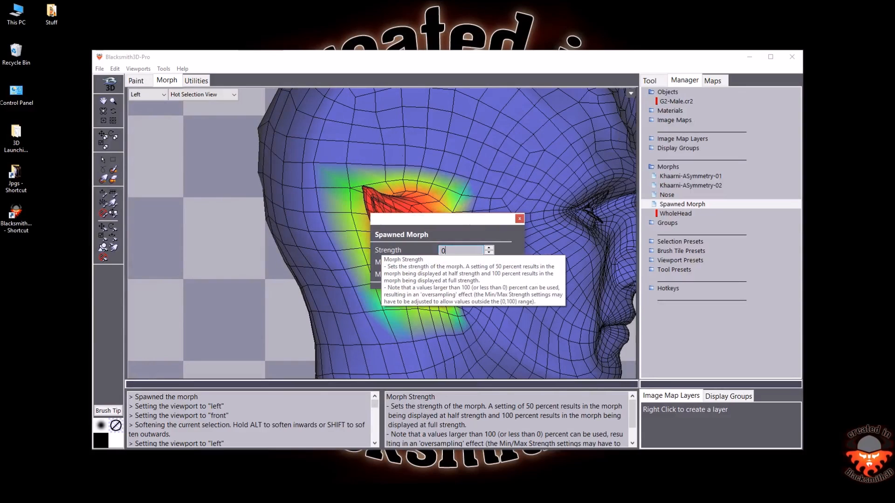
click(516, 223)
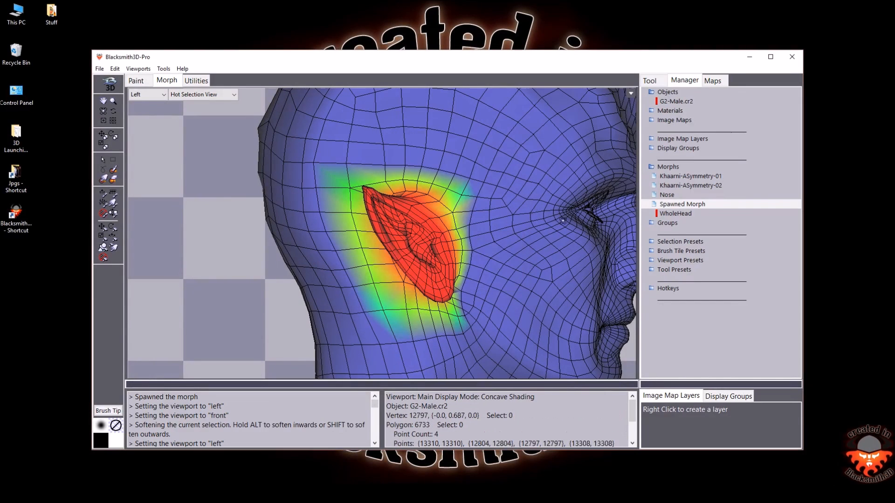
Activate the WholeHead morph and remove its deformation from the selected ear area with the Touch-up Hammer's Unmorph type at strength 100
click(669, 214)
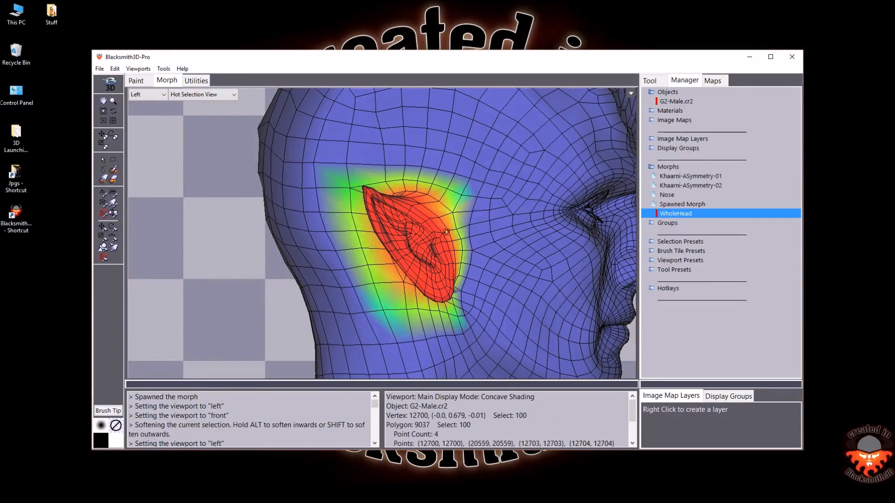
click(114, 250)
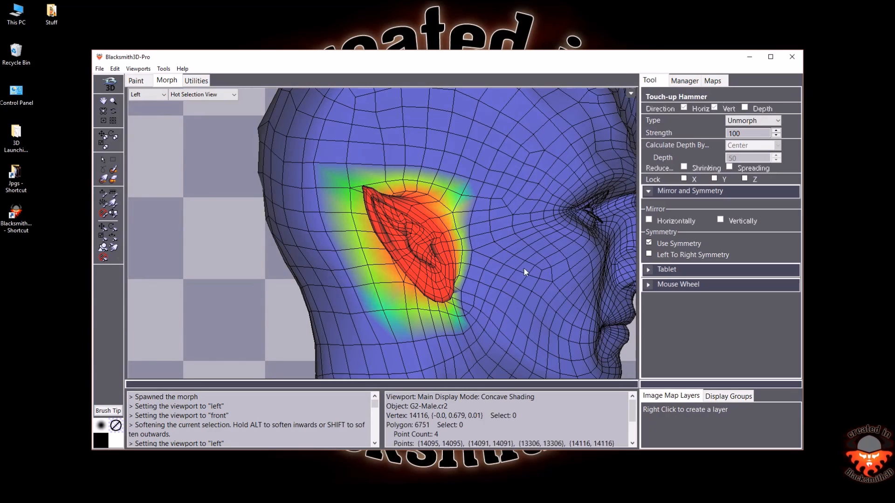
drag(440, 289, 434, 233)
drag(419, 312, 428, 142)
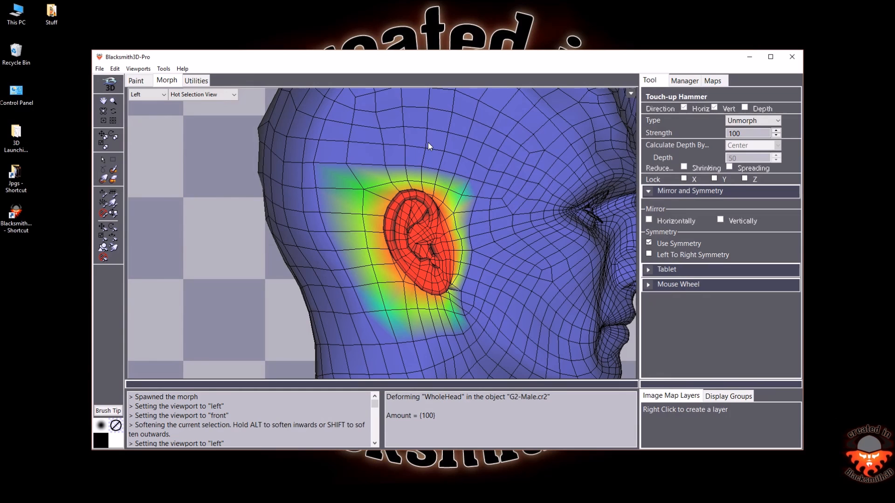
Rename the Spawned Morph as Ears
click(682, 81)
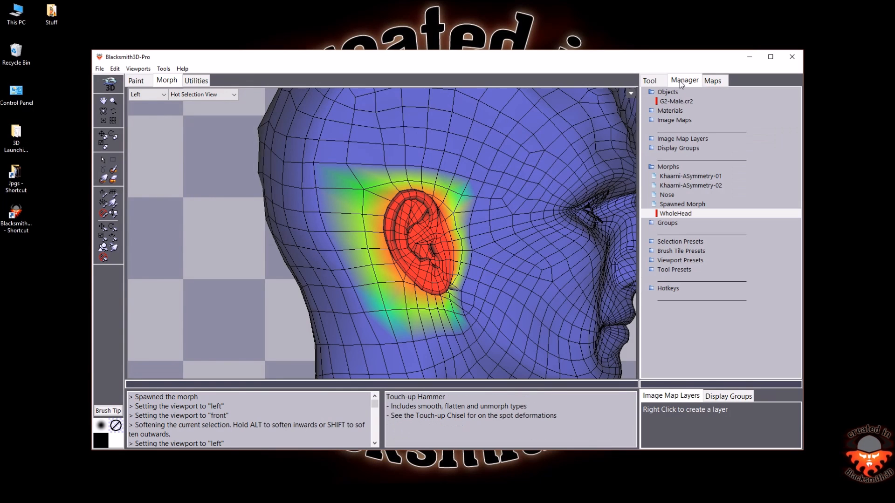
right_click(674, 203)
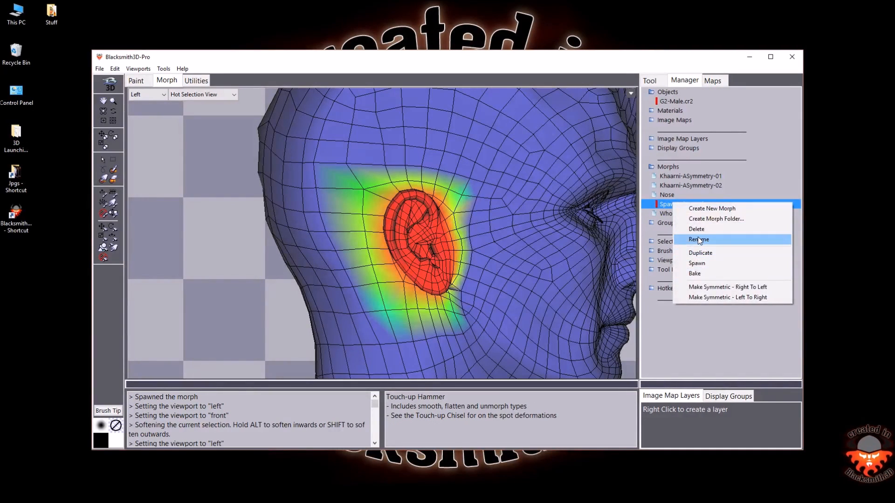
click(699, 240)
click(447, 251)
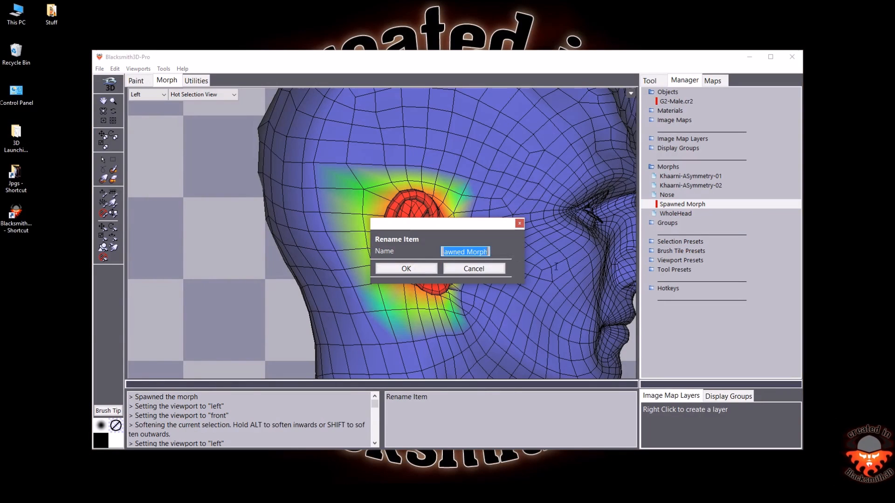
text(Ears)
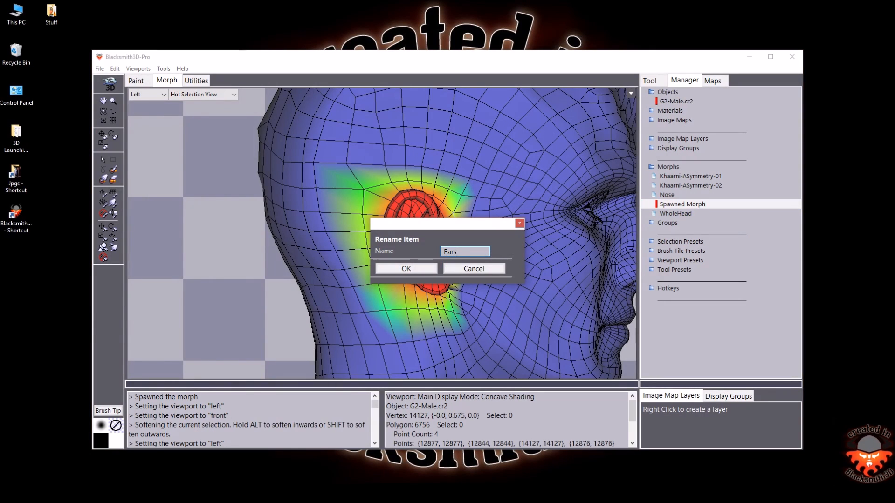
click(406, 269)
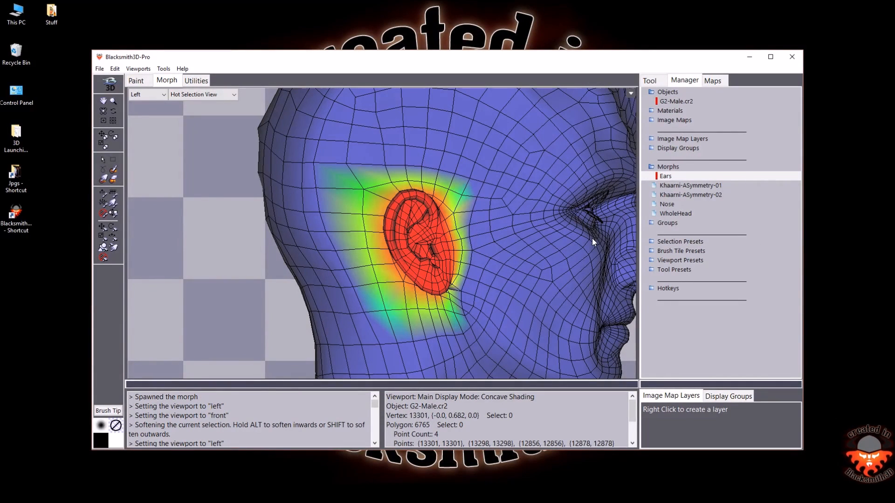
Invert the ear selection and set the Ears morph's strength to 100
click(114, 68)
mouse_move(126, 132)
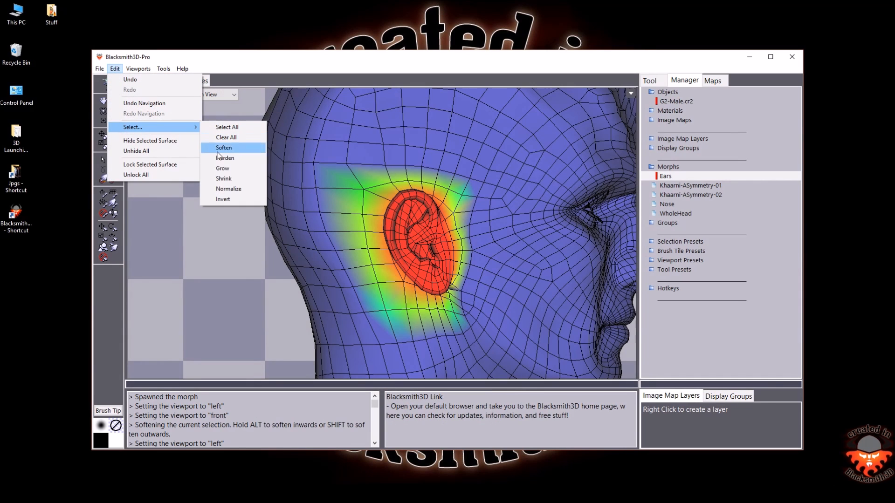
click(224, 200)
double_click(675, 179)
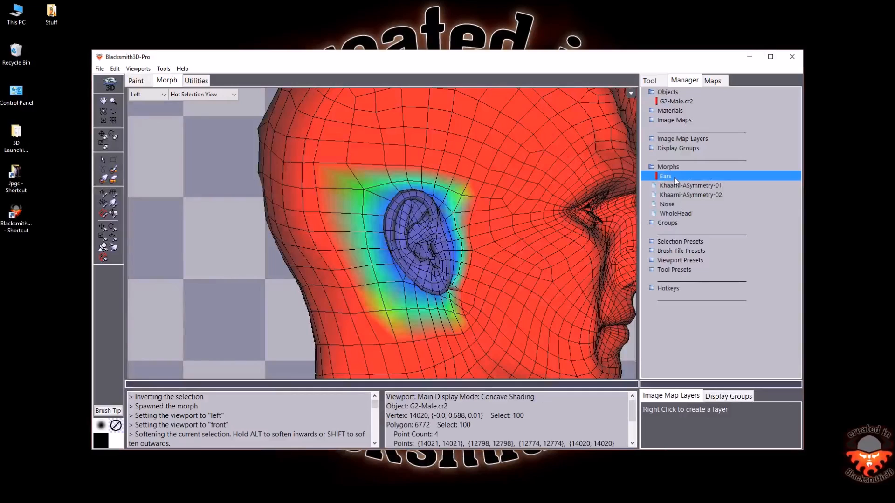
double_click(461, 251)
text(100)
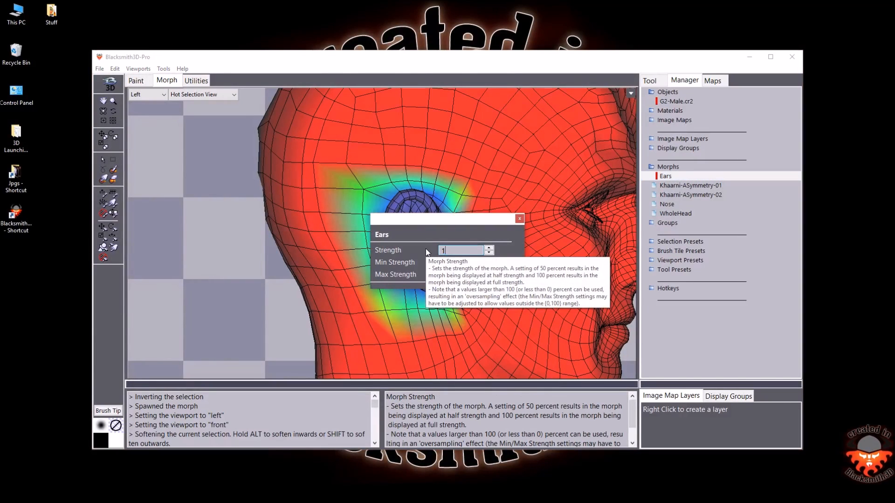
key(Return)
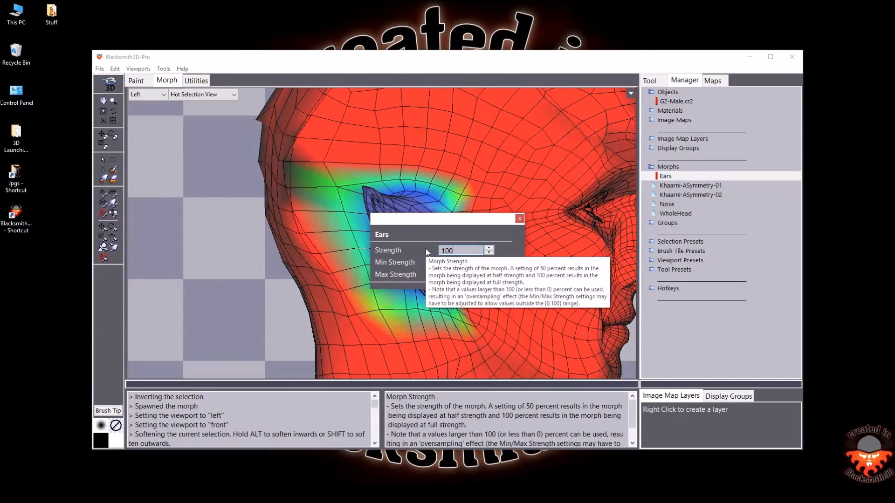
click(519, 219)
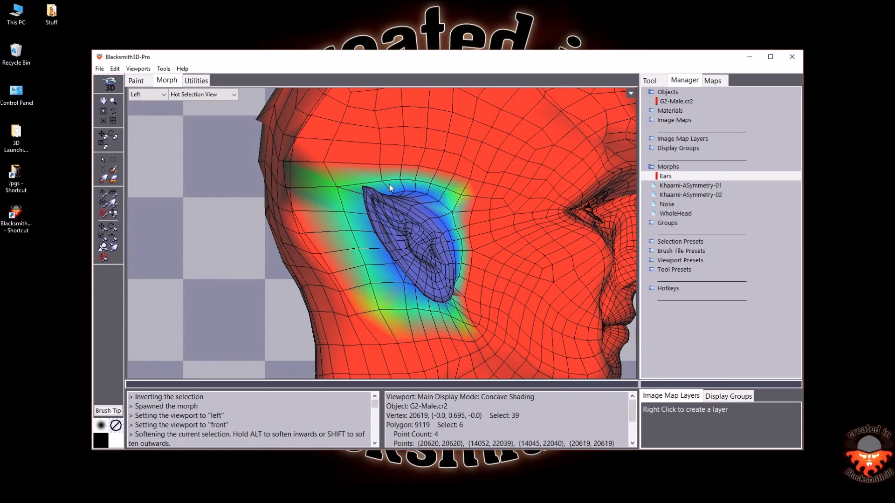
Unmorph the stray deformation around the ear in the Ears morph with the Touch-up Hammer at strength 100, then clear the selection
click(114, 250)
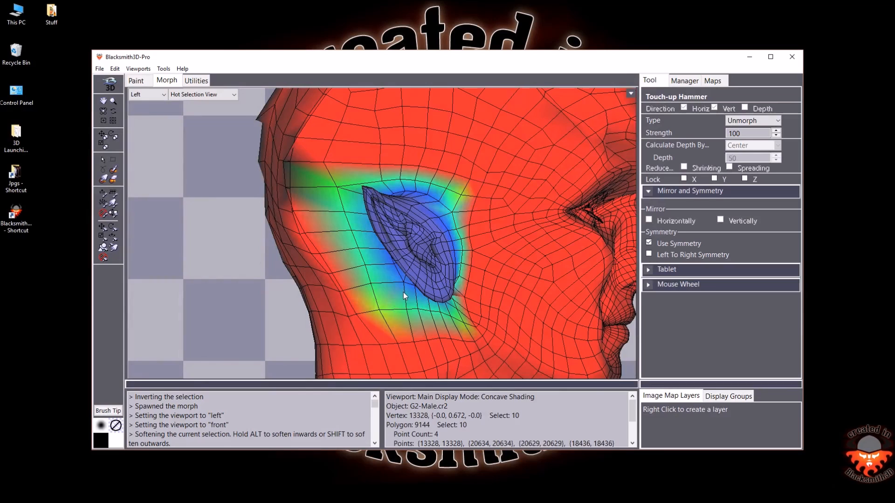
drag(406, 296, 415, 150)
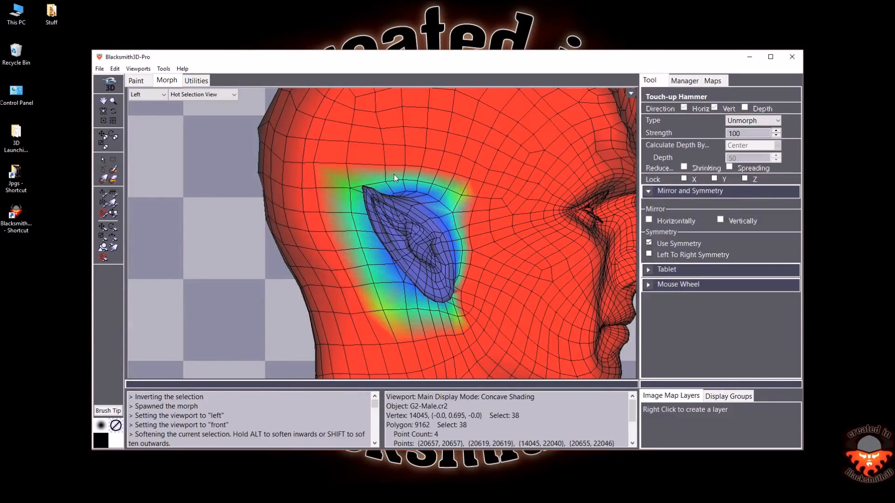
key(f)
key(ctrl+d)
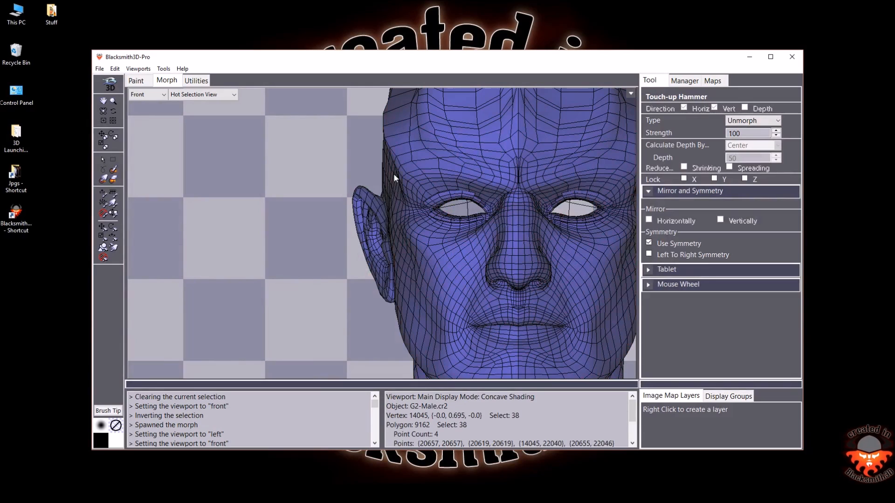
Check the cleaned ear shape from the side and set the Ears morph's strength to 0
click(103, 114)
drag(384, 236, 449, 245)
click(683, 81)
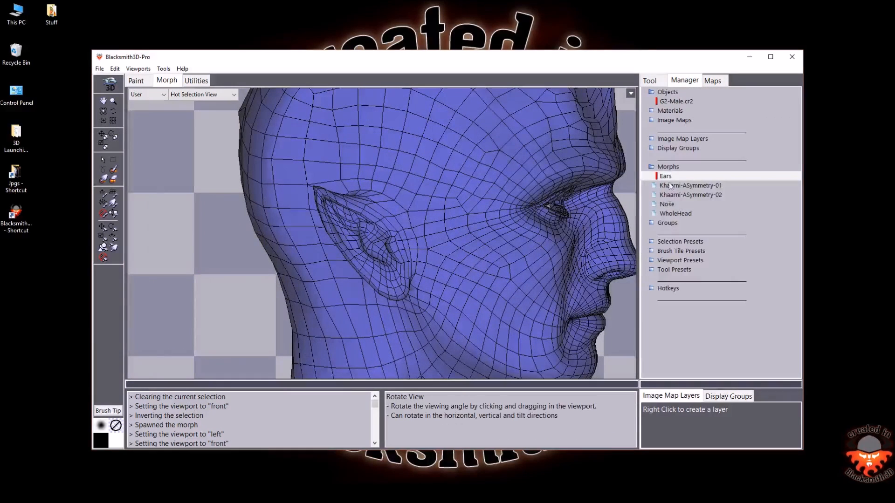
double_click(669, 177)
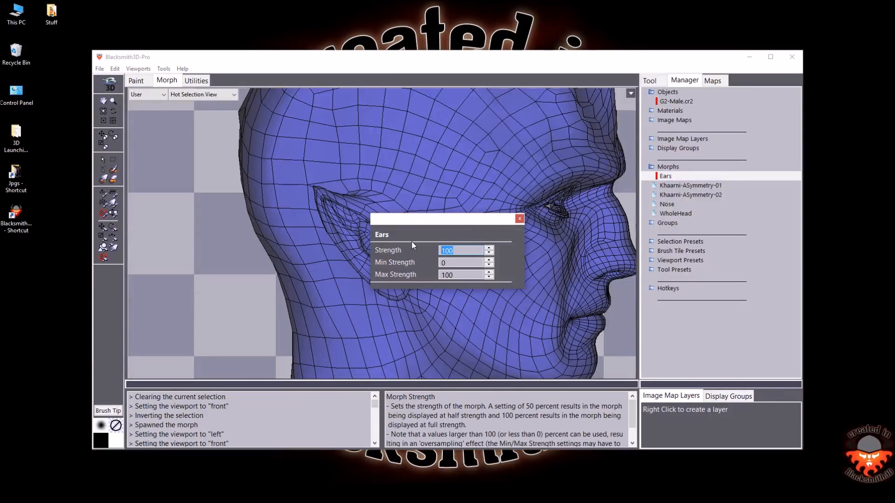
text(0)
click(518, 220)
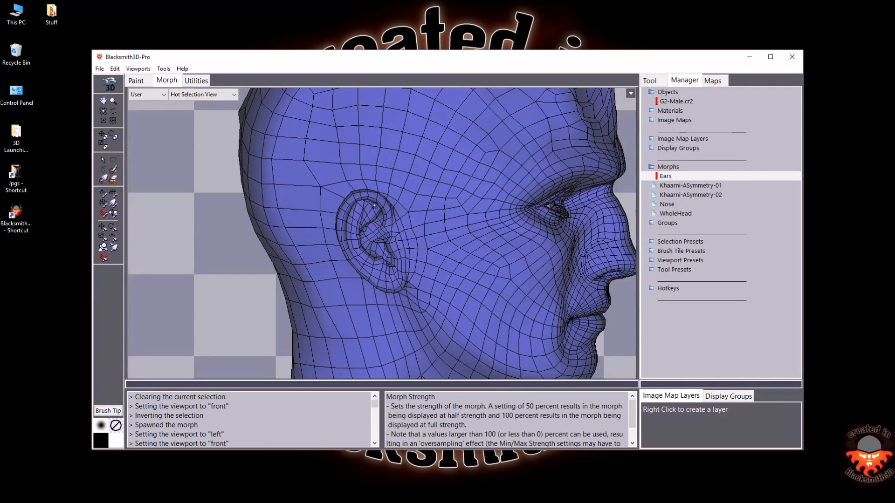
Compare the Nose morph at strengths 0 and 100 with the whole head in view, leaving its strength at 0
click(113, 100)
drag(244, 150, 378, 237)
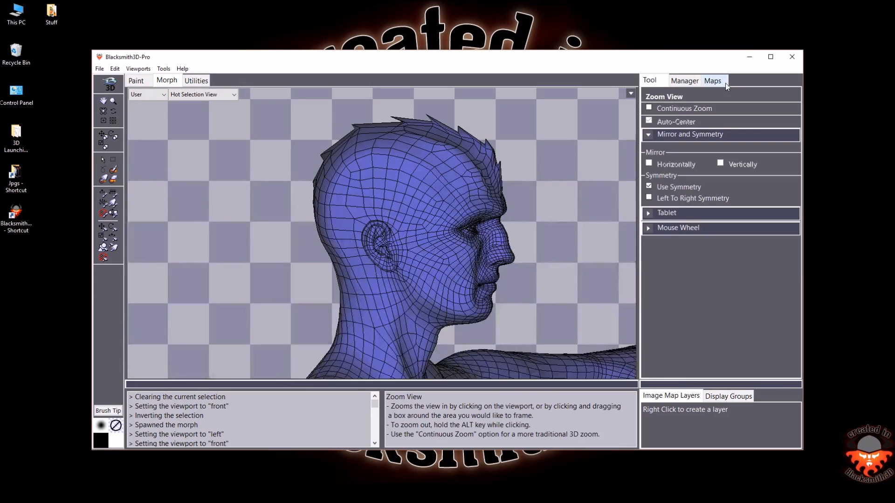
click(687, 81)
double_click(678, 205)
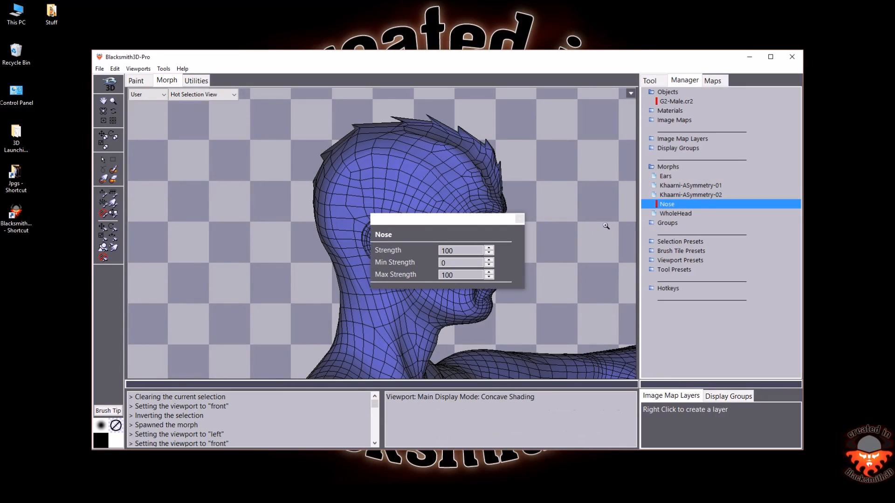
text(0)
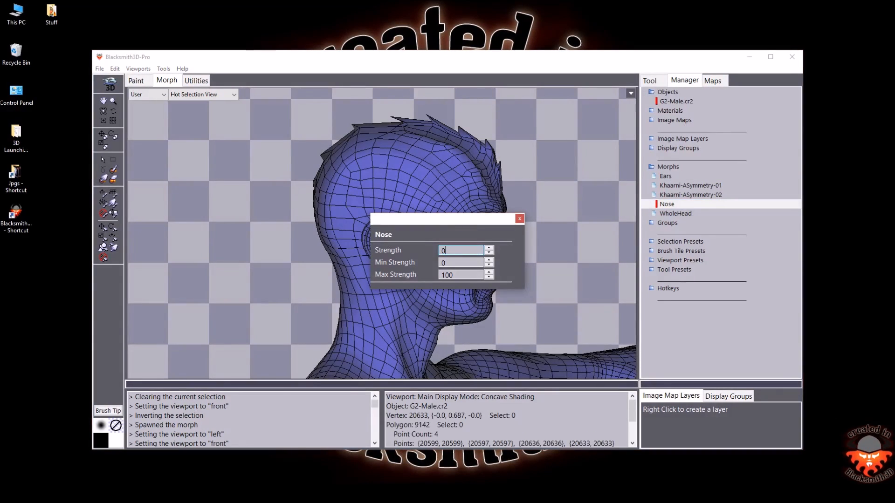
drag(480, 224, 275, 204)
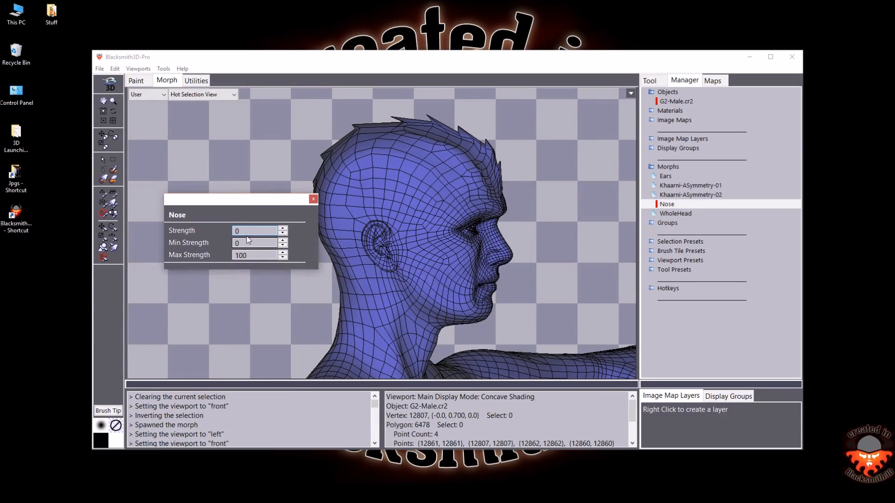
text(100)
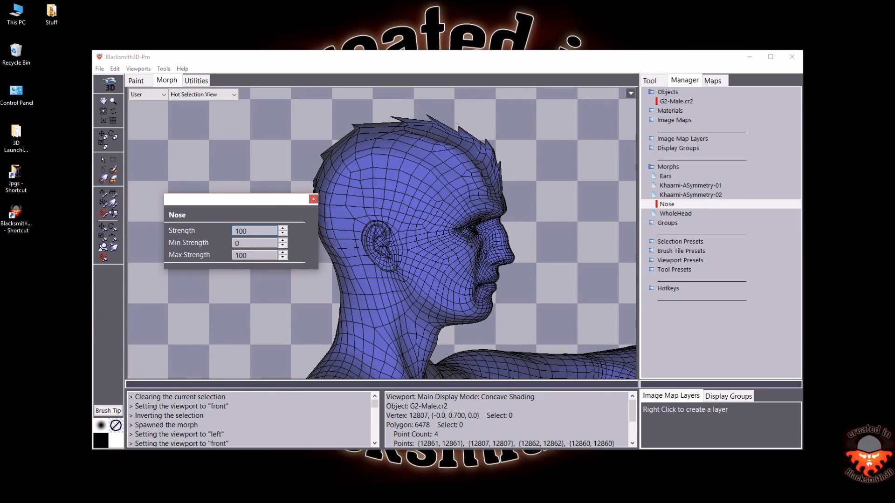
drag(261, 231, 202, 222)
text(0)
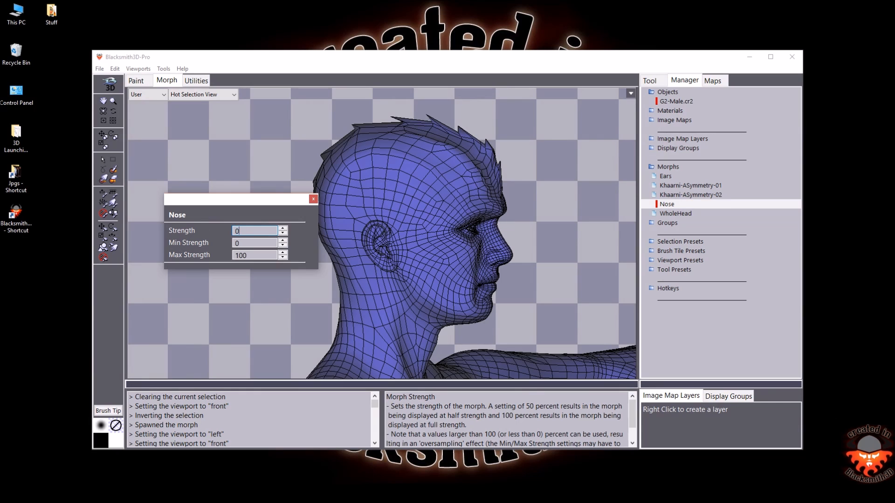
click(313, 199)
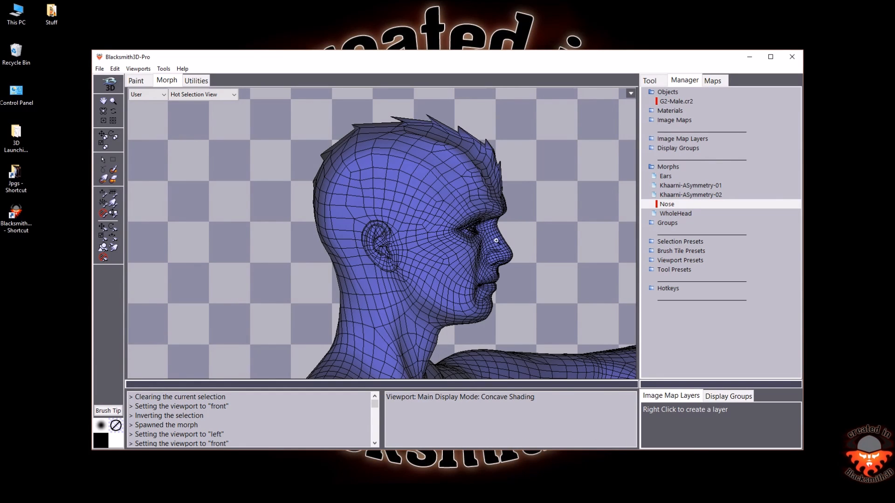
Inspect the remaining head shape from the front and at an angle, and activate the WholeHead morph
key(f)
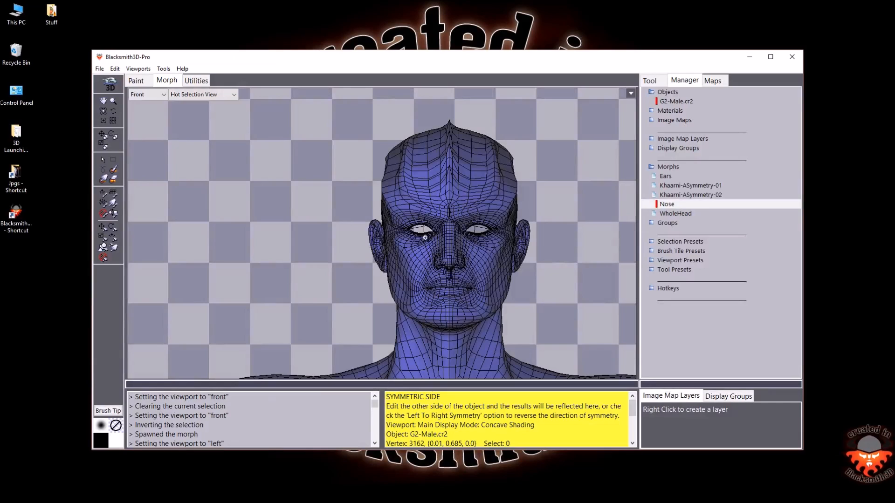
click(102, 112)
drag(261, 236, 347, 235)
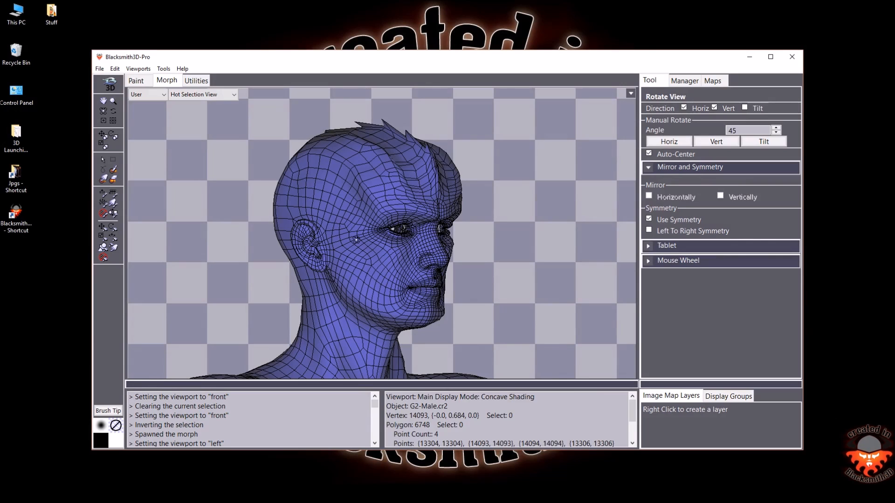
click(685, 81)
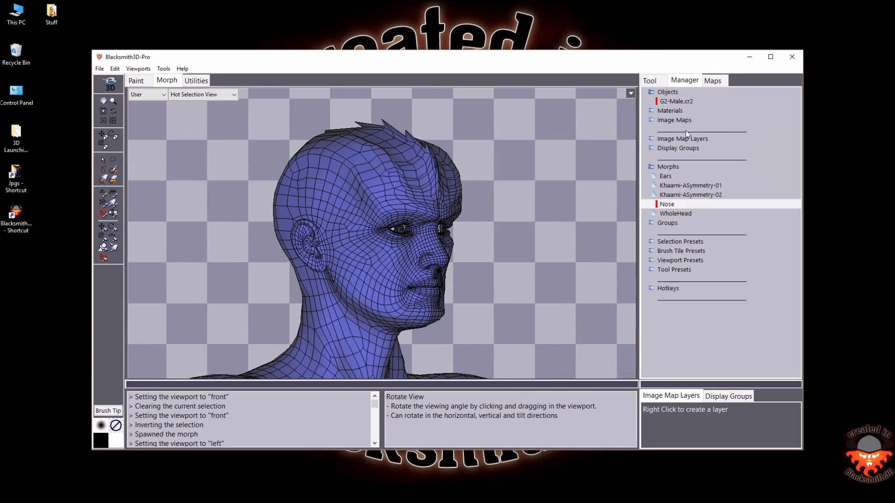
click(678, 215)
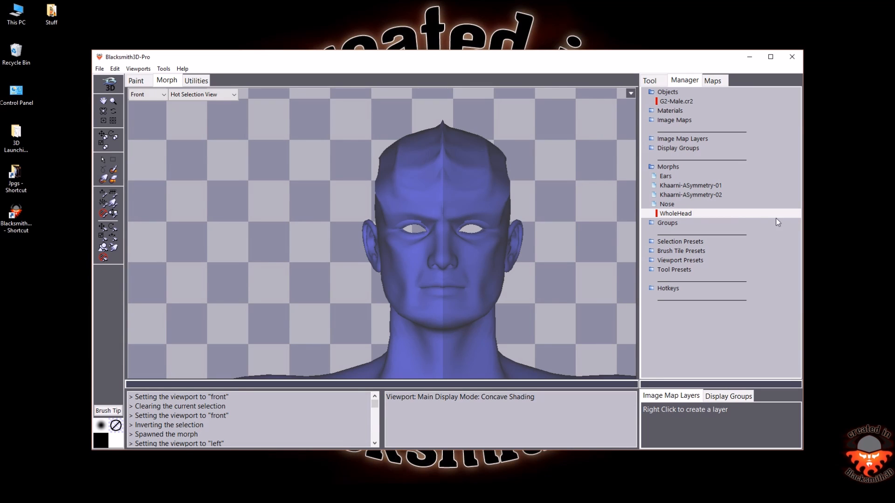
Set the Nose morph's strength to 100 and select the Ears morph
click(674, 204)
click(253, 235)
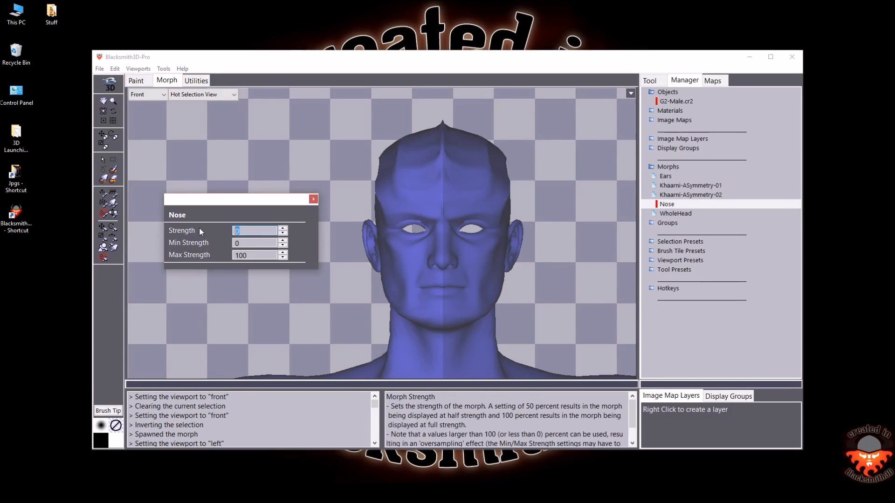
text(100)
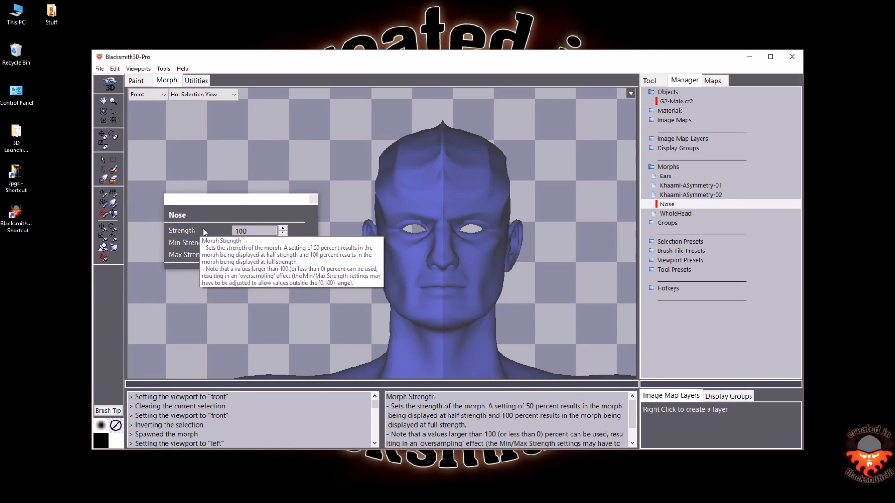
click(665, 176)
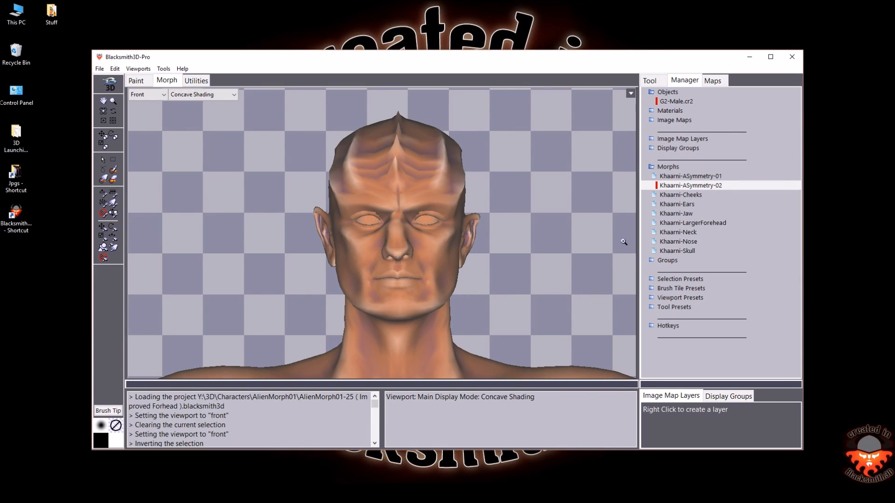
Select all nine Khaarni morphs from ASymmetry-01 through Skull and set their strength to 0 together
click(706, 177)
shift+click(683, 251)
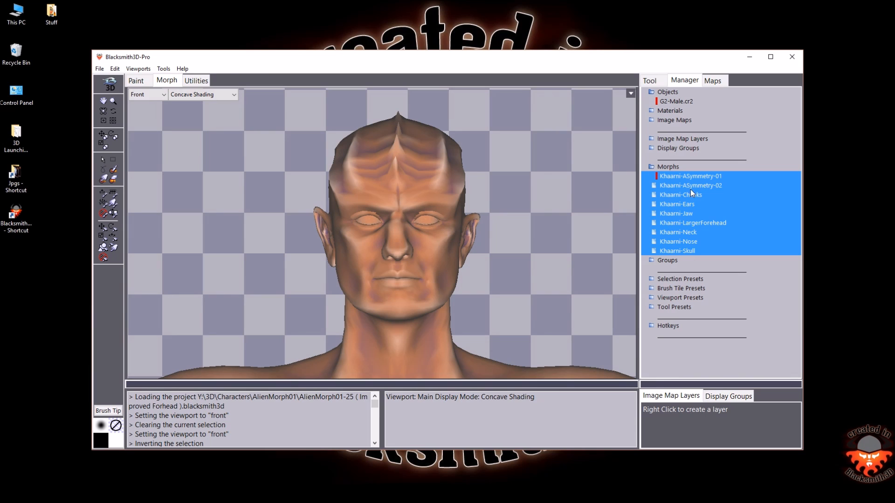
click(690, 177)
shift+click(687, 251)
double_click(672, 251)
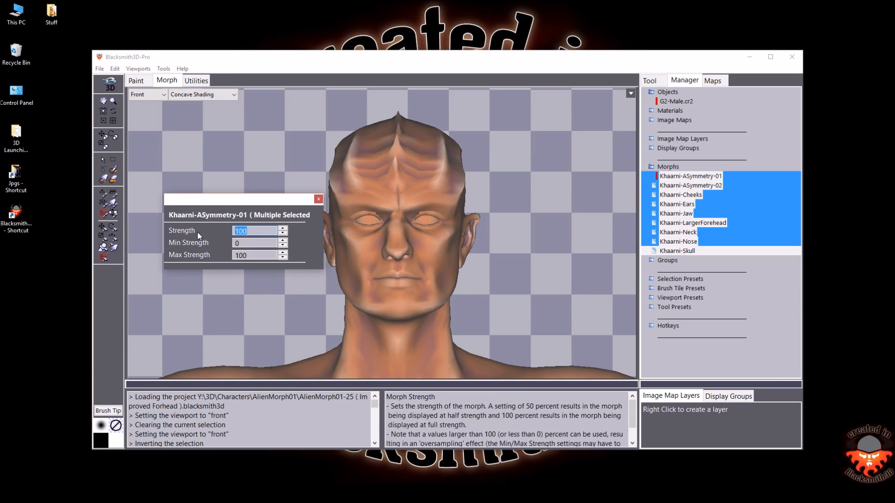
text(0)
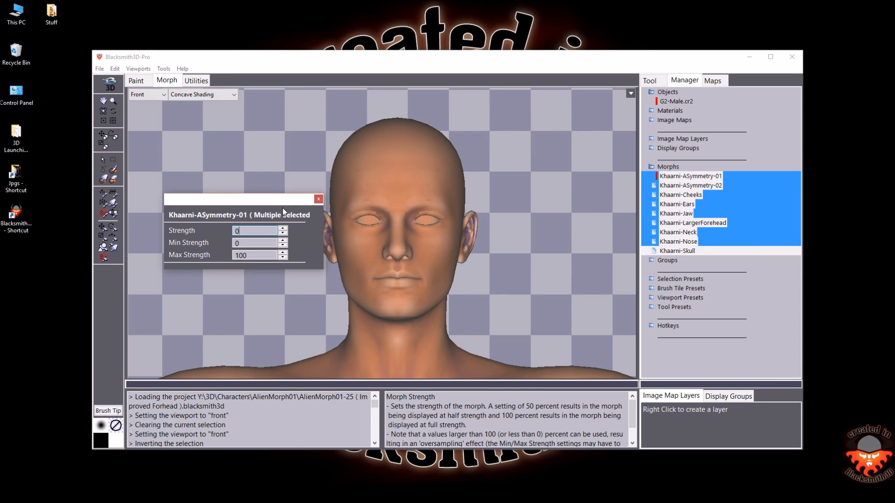
click(319, 200)
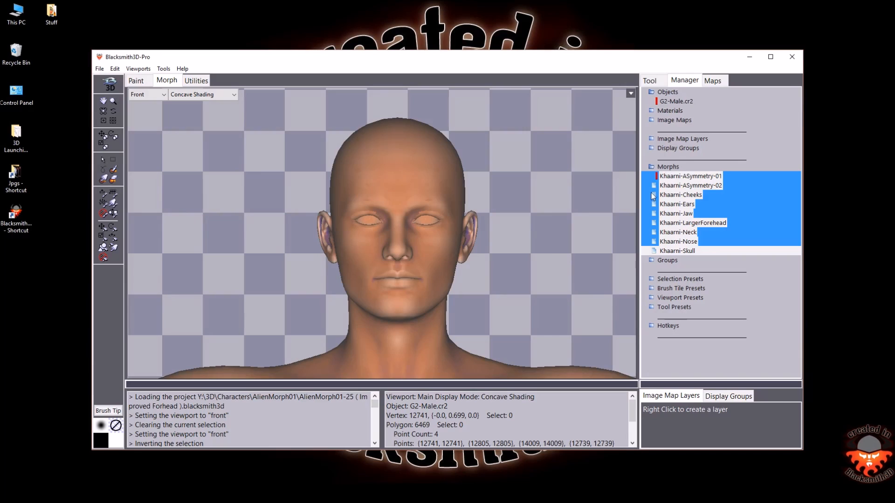
Set the Khaarni-ASymmetry-01 morph's strength to 100
click(679, 175)
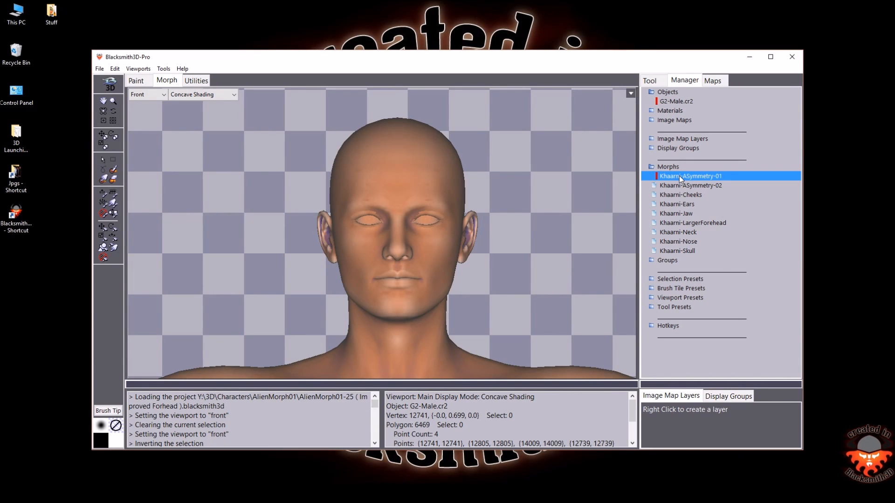
double_click(678, 176)
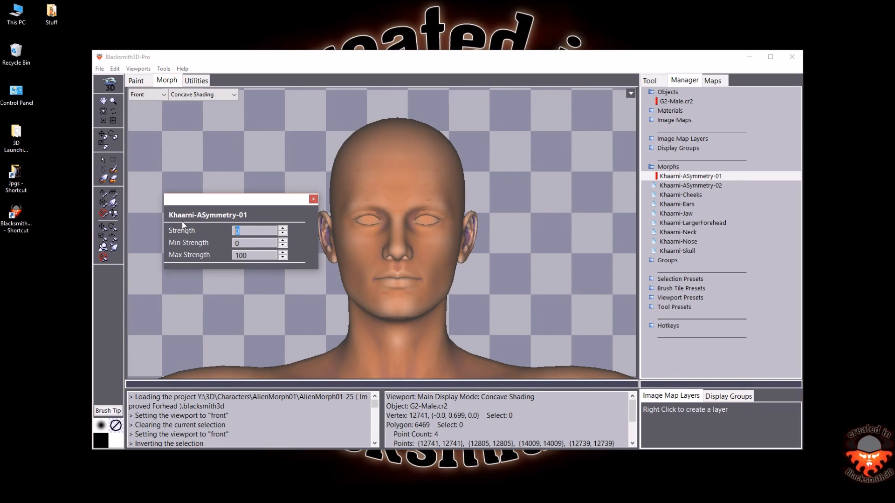
text(100)
key(Return)
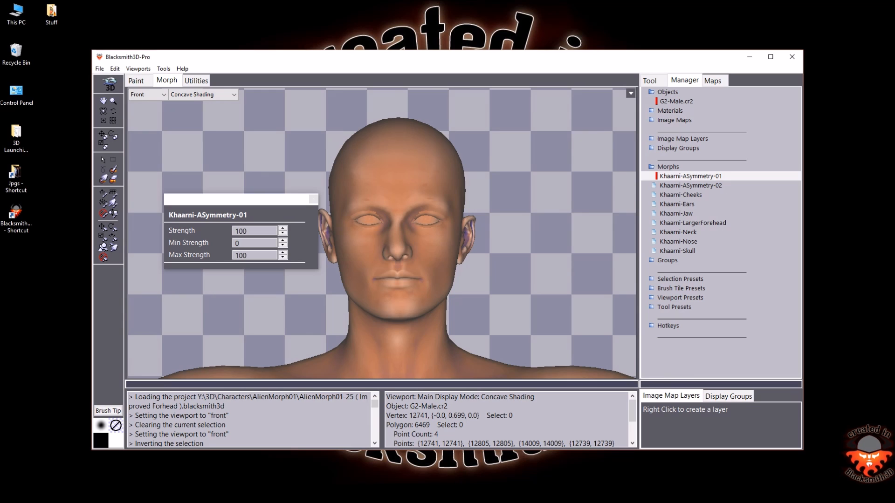
click(314, 199)
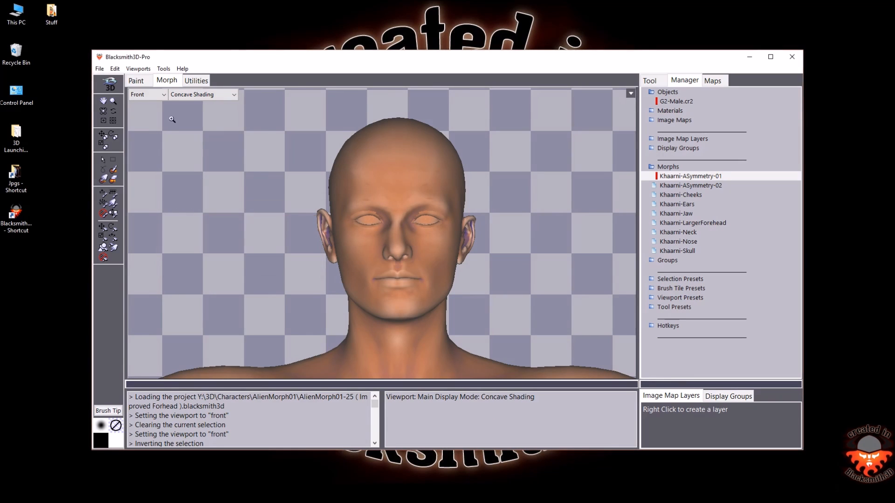
Export the morphed figure as an OBJ file named Khaarni-ASymmetry-01 in the Morphs folder
click(100, 69)
click(118, 135)
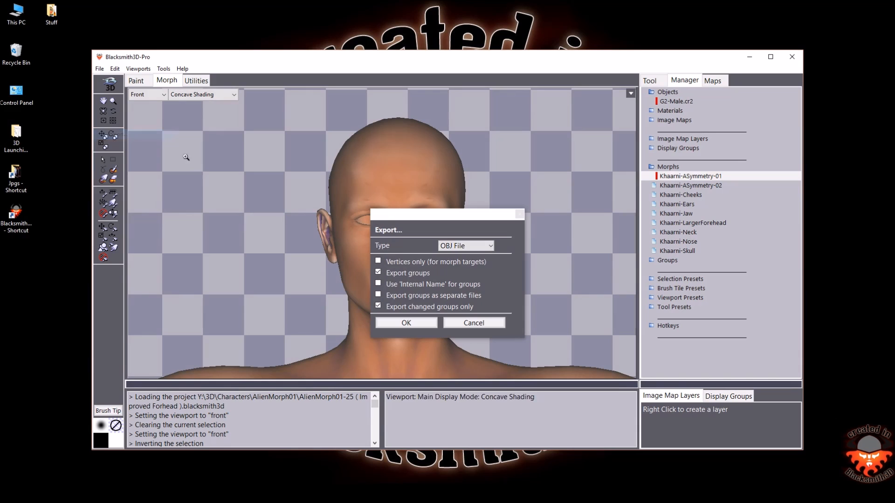
click(406, 323)
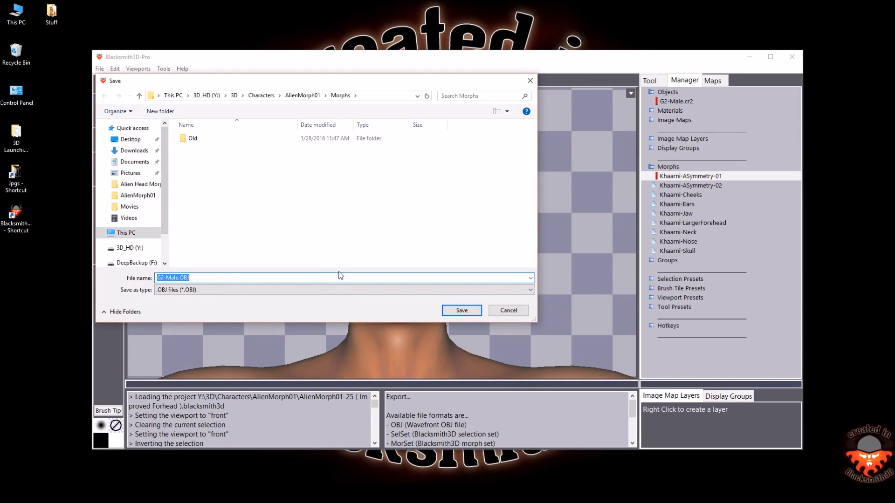
text(Khaarni)
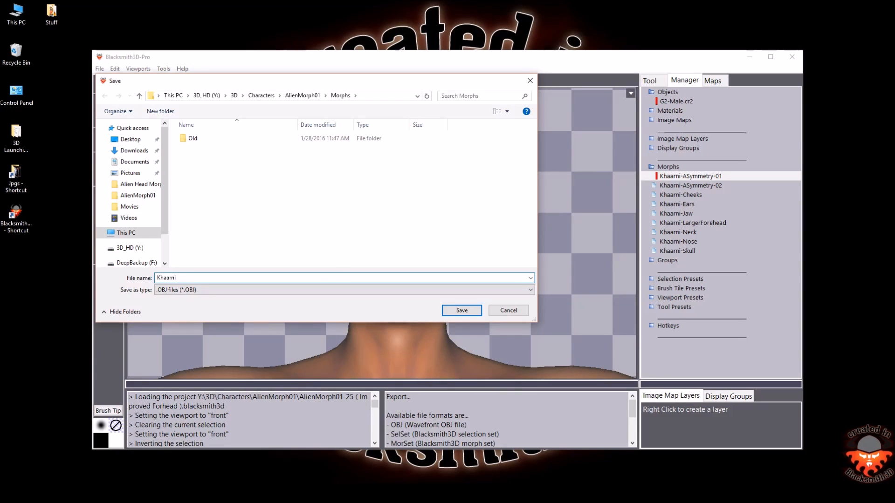
text(-ASym)
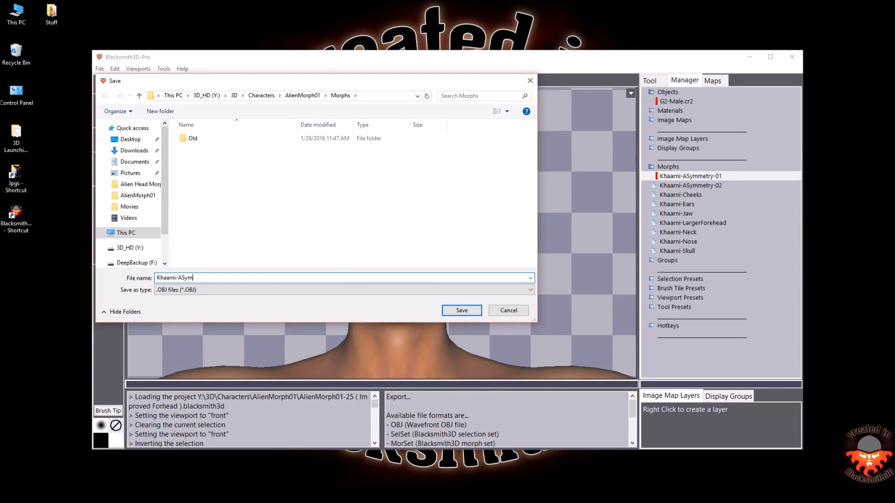
text(metry-01)
key(Return)
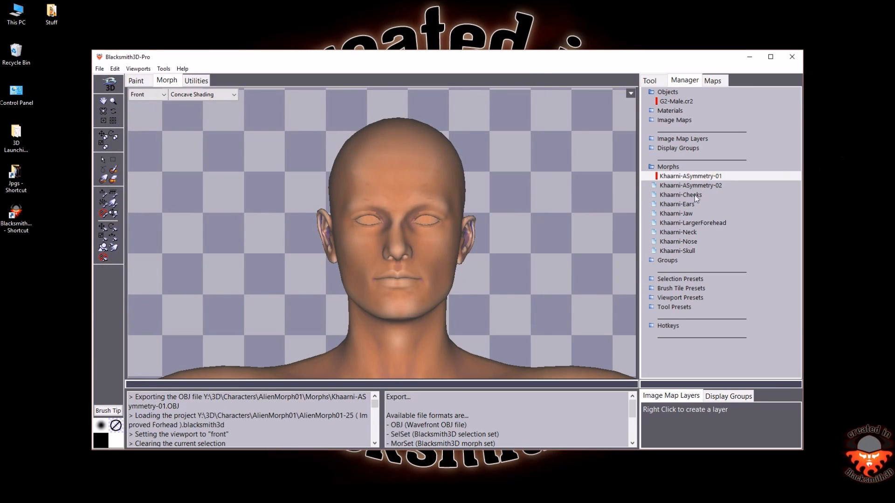
Set the Khaarni-ASymmetry-01 morph's strength to 0 and Khaarni-ASymmetry-02's strength to 100
click(687, 186)
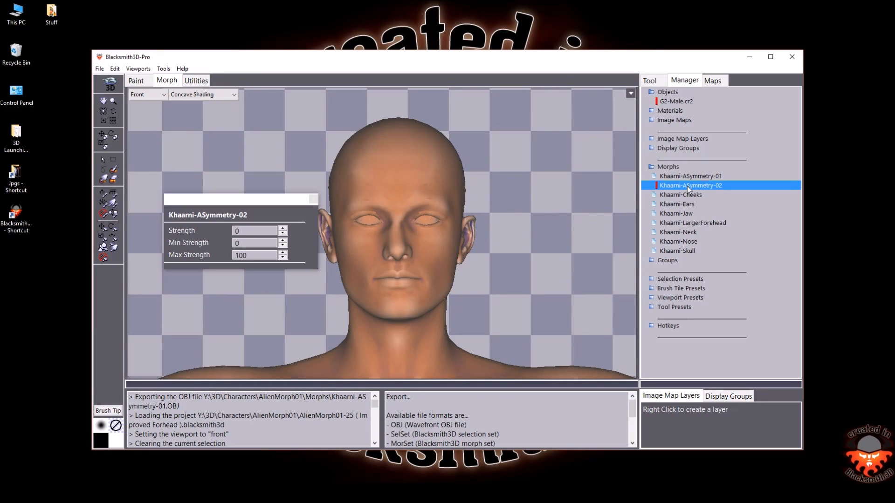
click(313, 199)
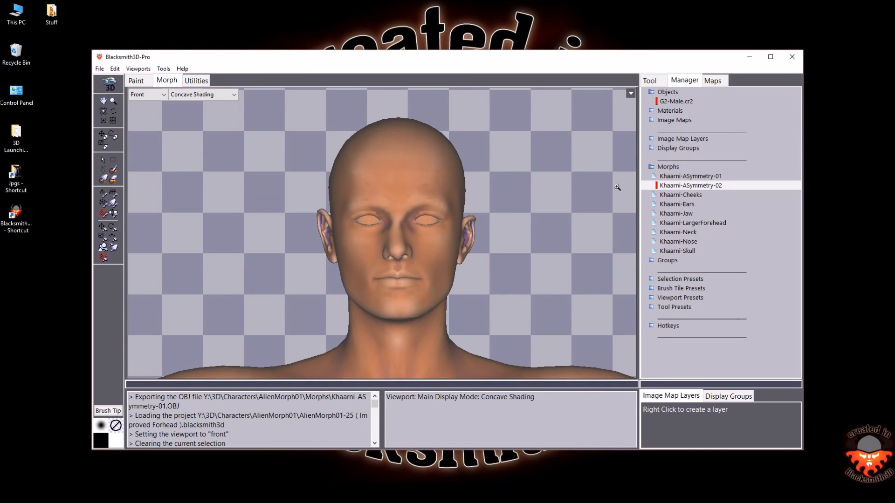
click(701, 177)
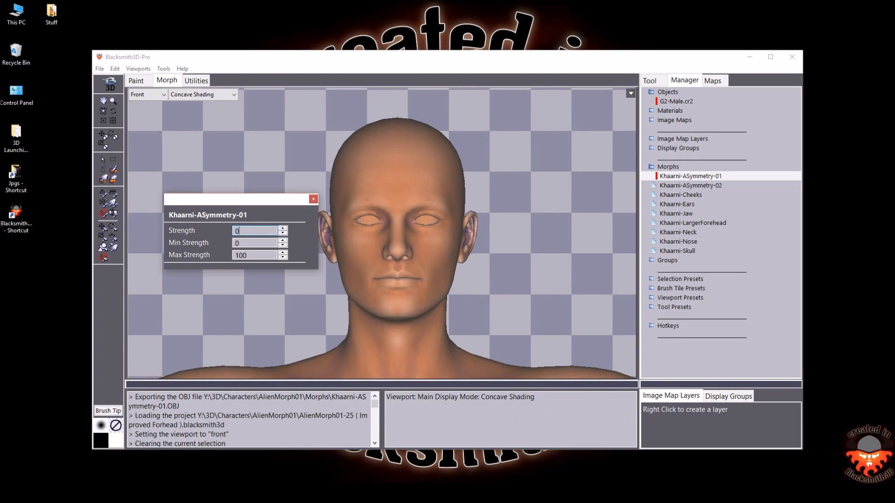
click(701, 186)
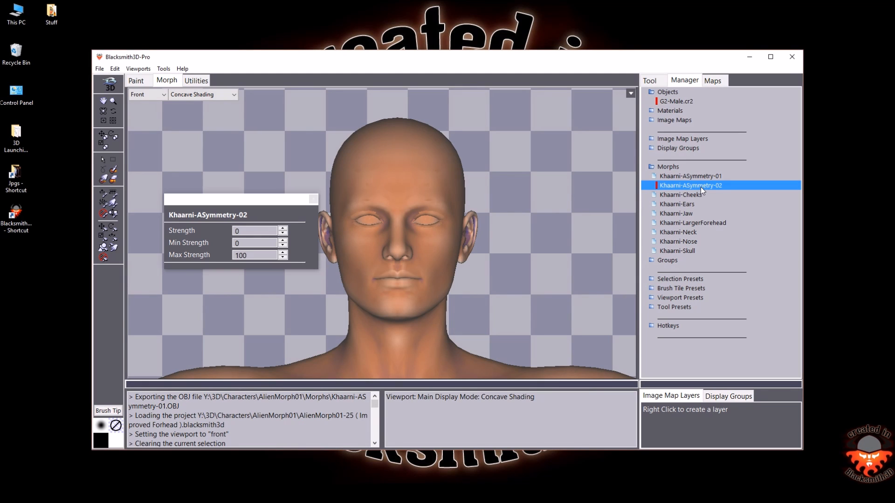
drag(247, 230, 196, 231)
text(100)
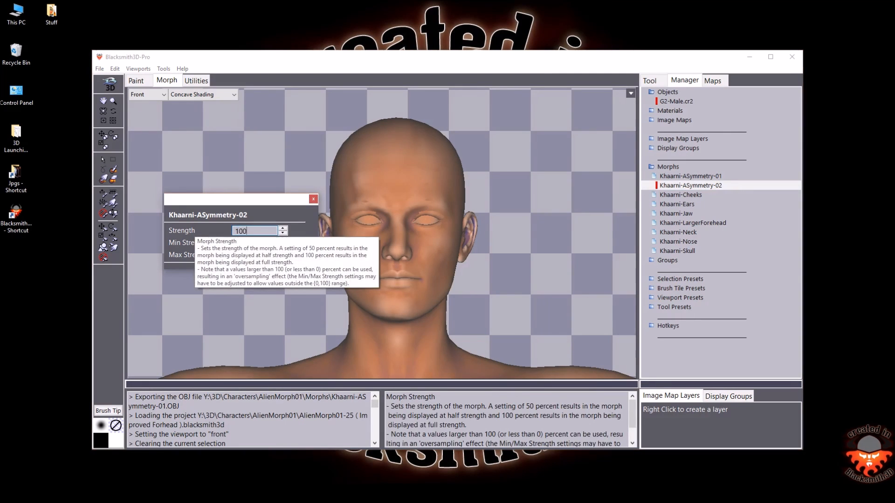
Export the figure as OBJ file Khaarni-ASymmetry-02, reusing the name of the first exported file
click(99, 69)
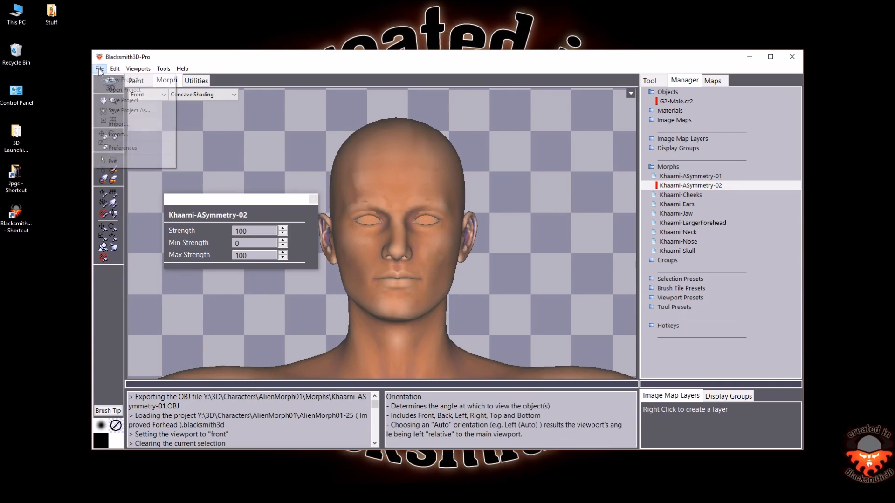
click(129, 133)
click(404, 320)
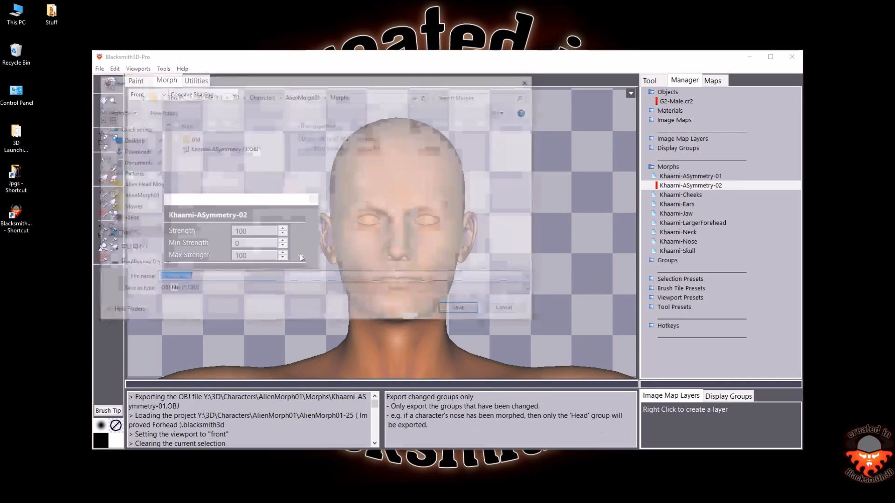
click(223, 149)
click(214, 278)
drag(212, 278, 216, 279)
text(2)
key(Return)
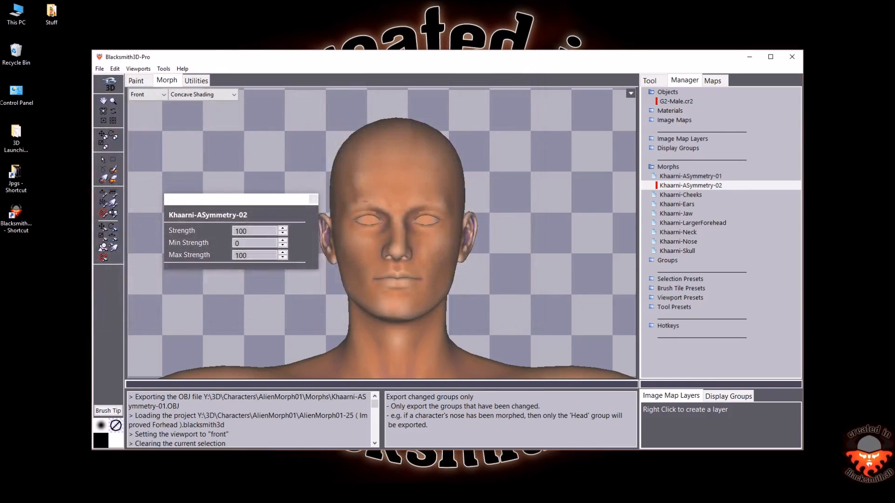
Set the Khaarni-ASymmetry-02 morph's strength to 0 and Khaarni-Cheeks' strength to 100
click(709, 184)
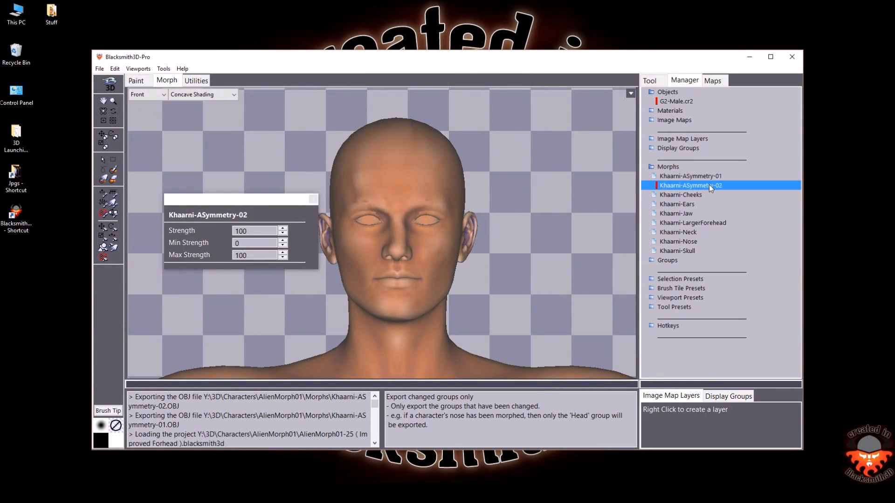
double_click(251, 225)
text(0)
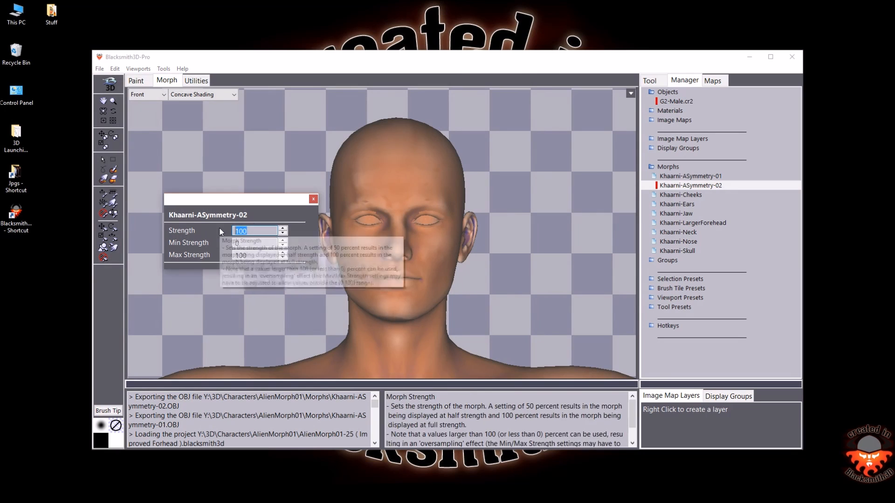
click(680, 195)
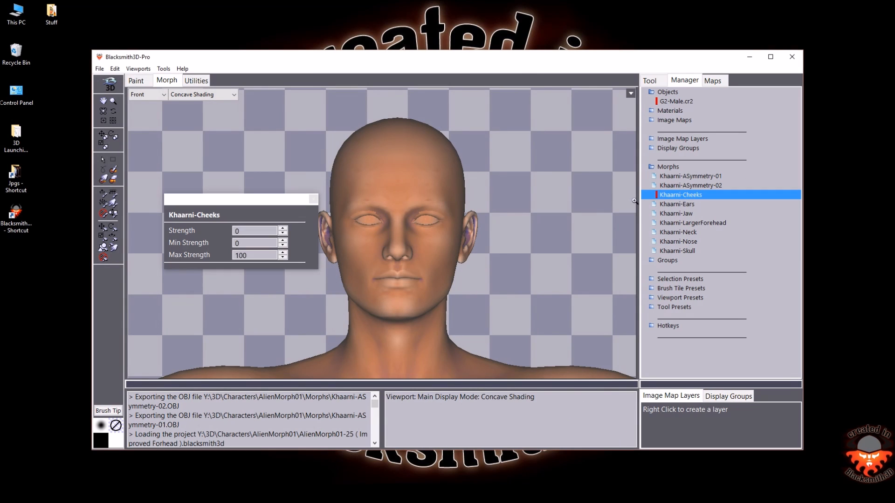
double_click(254, 231)
text(100)
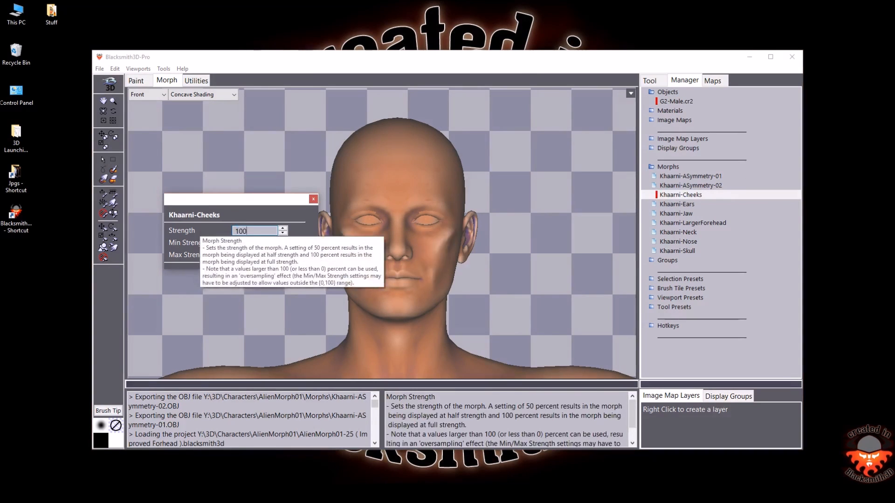
Export the figure with the cheek morph as an OBJ file named Khaarni-Cheeks in the Morphs folder
click(99, 68)
click(117, 134)
click(406, 322)
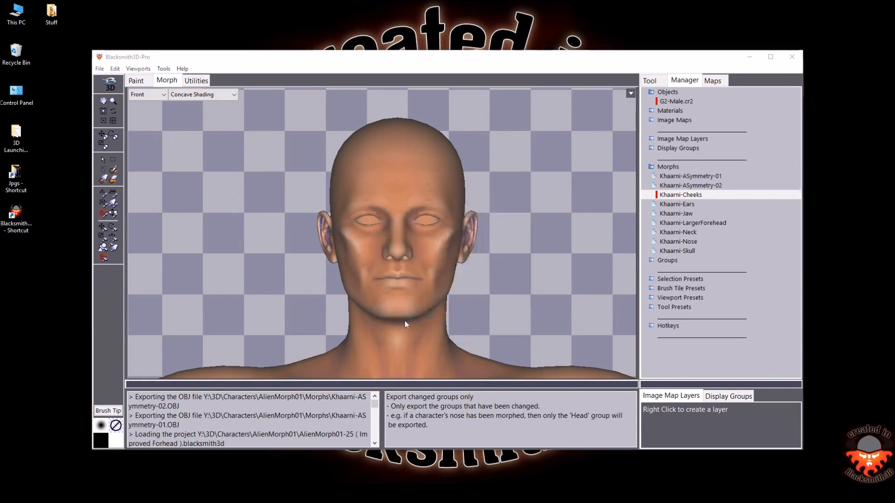
click(229, 160)
click(180, 278)
drag(180, 278, 277, 287)
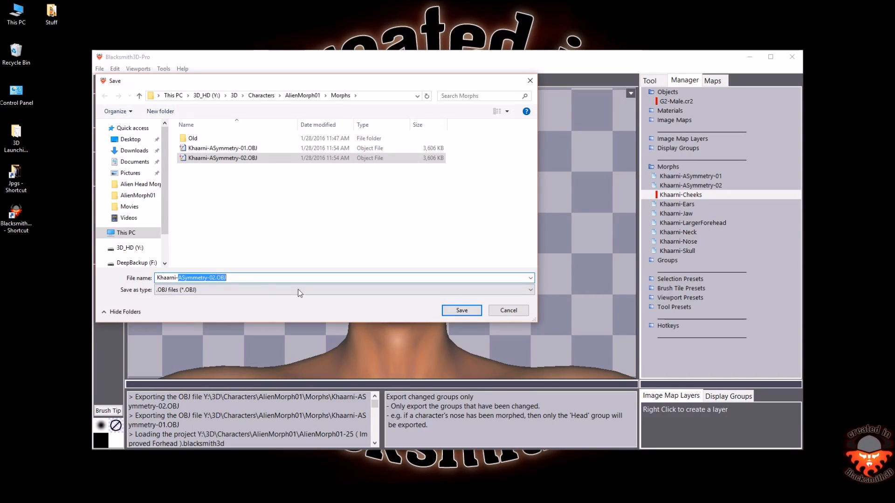
text(Khaarni-Cheek)
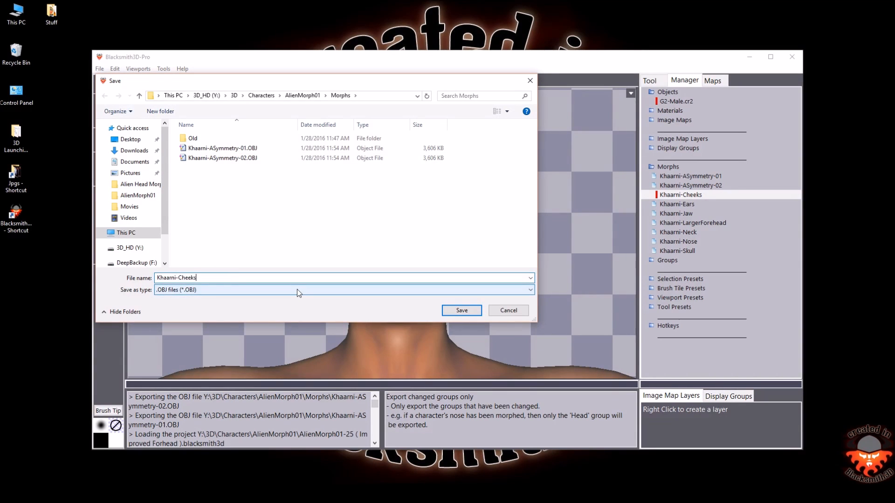
text(s)
key(Return)
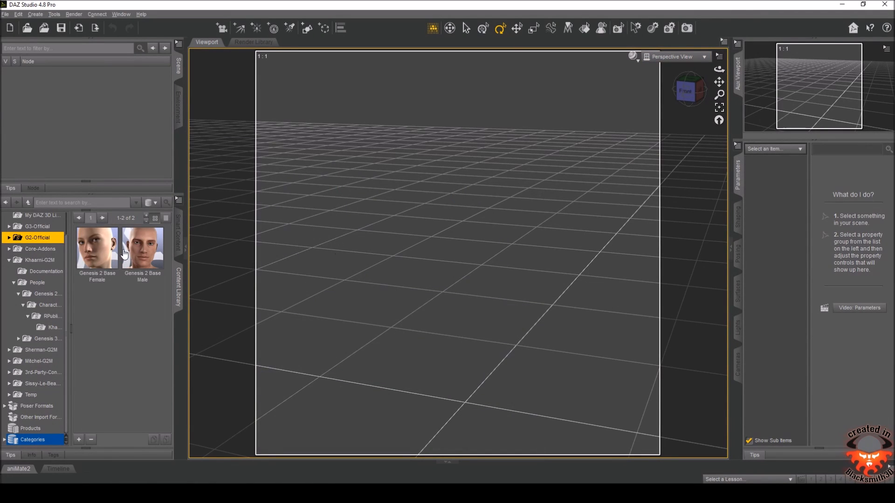
In DAZ Studio, load the Genesis 2 Base Male figure and open Morph Loader Advanced for it
click(142, 257)
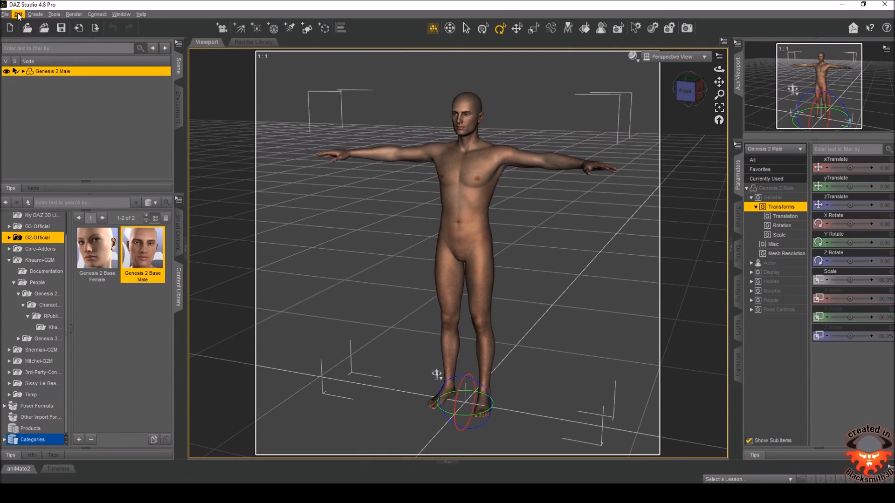
click(18, 14)
mouse_move(46, 98)
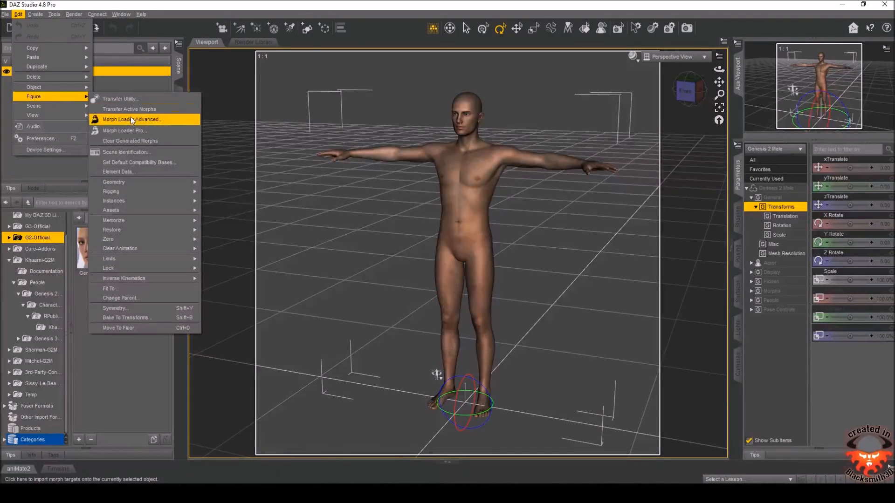
click(130, 118)
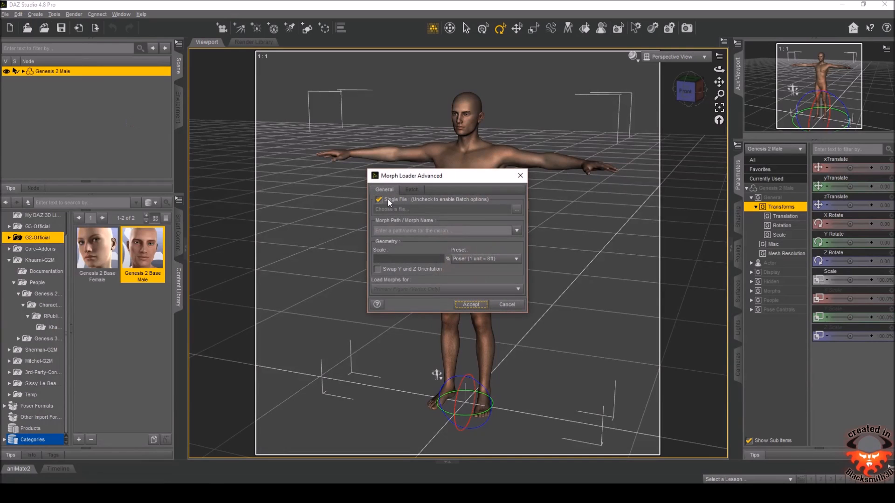
Enable batch loading and choose all Khaarni OBJ files in the Morphs folder except Khaarni-LargerForeheadb.OBJ
click(379, 199)
click(411, 190)
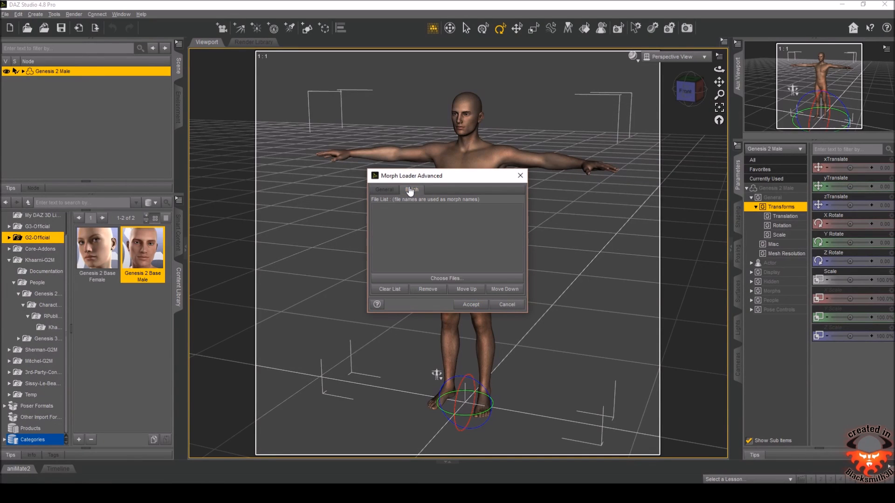
click(438, 278)
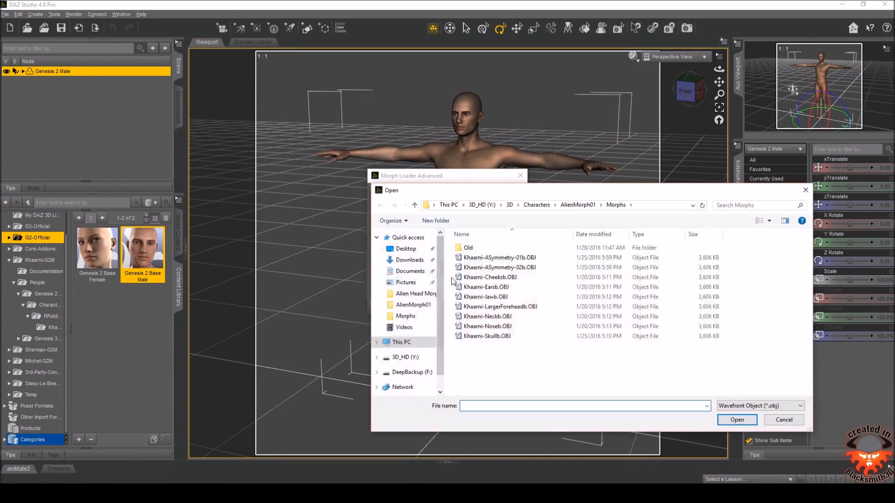
shift+click(503, 259)
ctrl+click(510, 307)
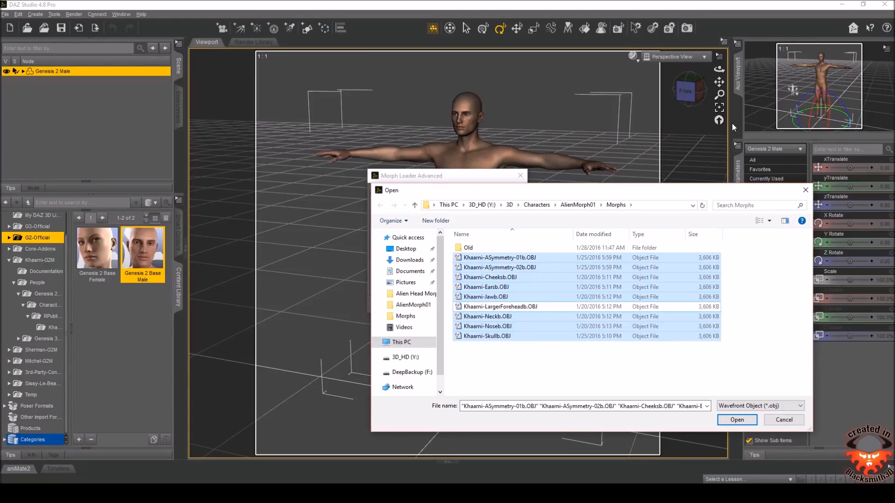
drag(739, 188, 656, 190)
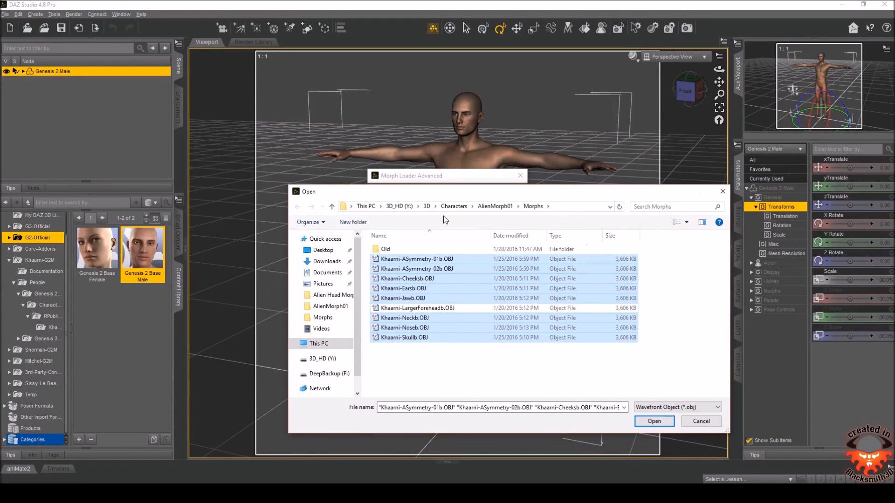
drag(436, 193, 470, 157)
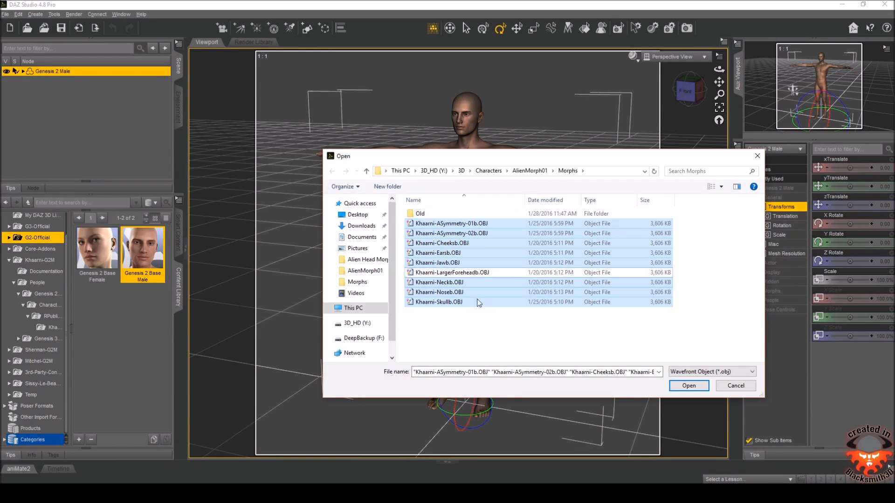
click(689, 386)
Load the batch under the morph path /Morphs/Testing/ with the Poser (1 unit = 8ft) preset and show the Testing group's parameters
click(393, 191)
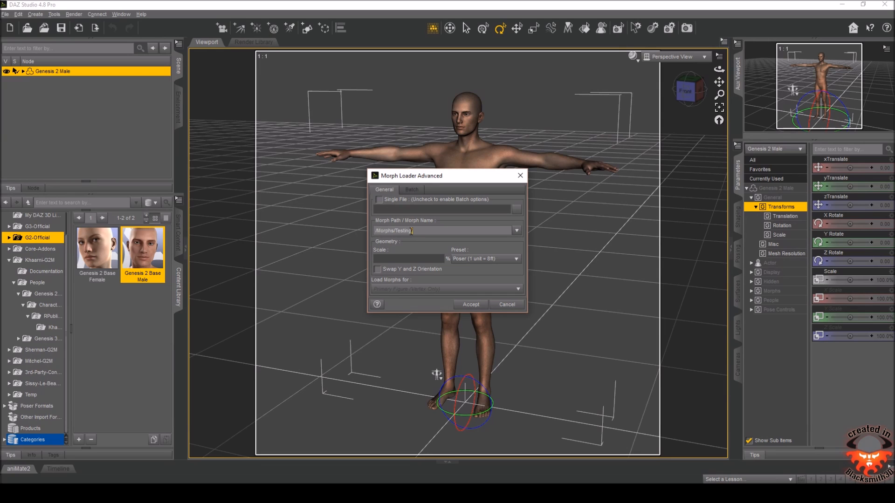
drag(396, 231, 413, 231)
click(465, 260)
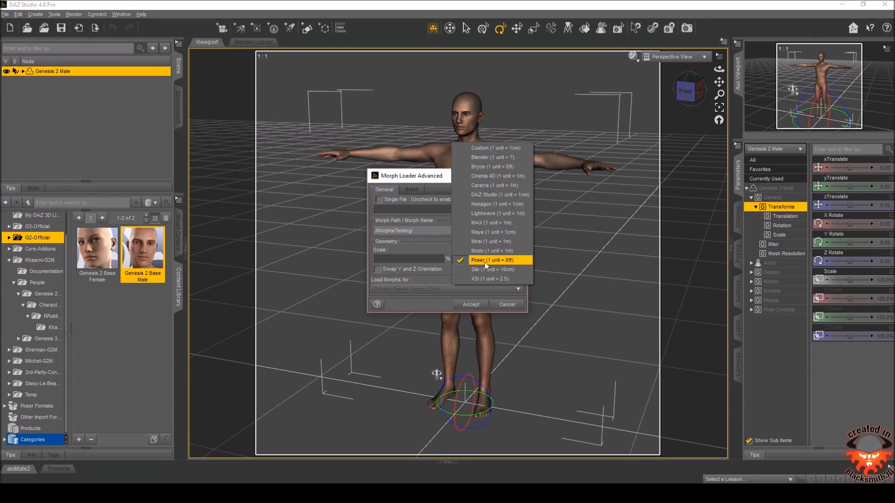
click(483, 264)
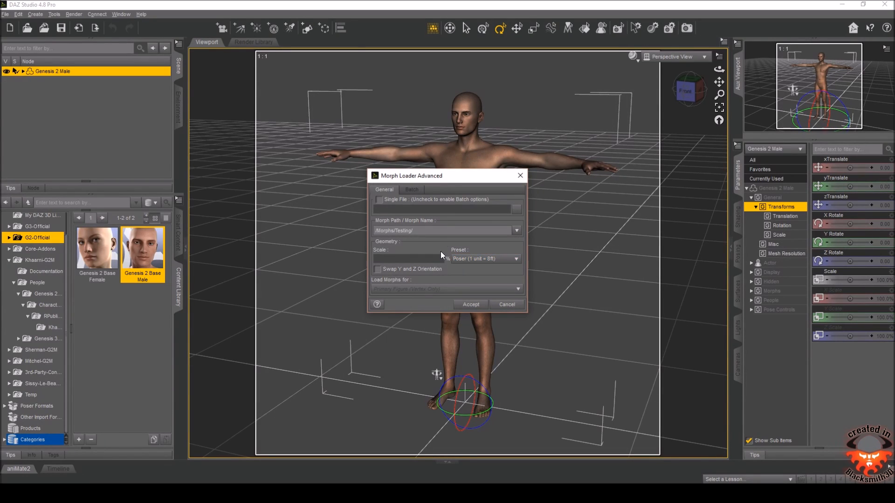
click(466, 262)
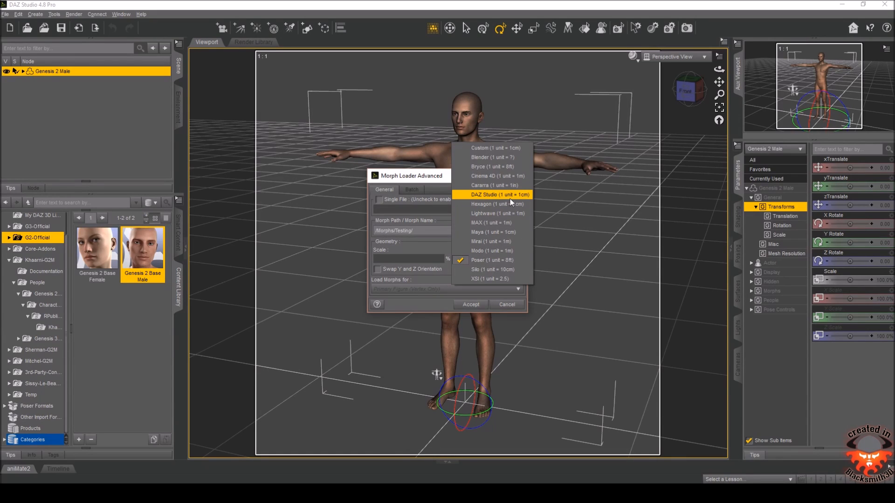
click(485, 260)
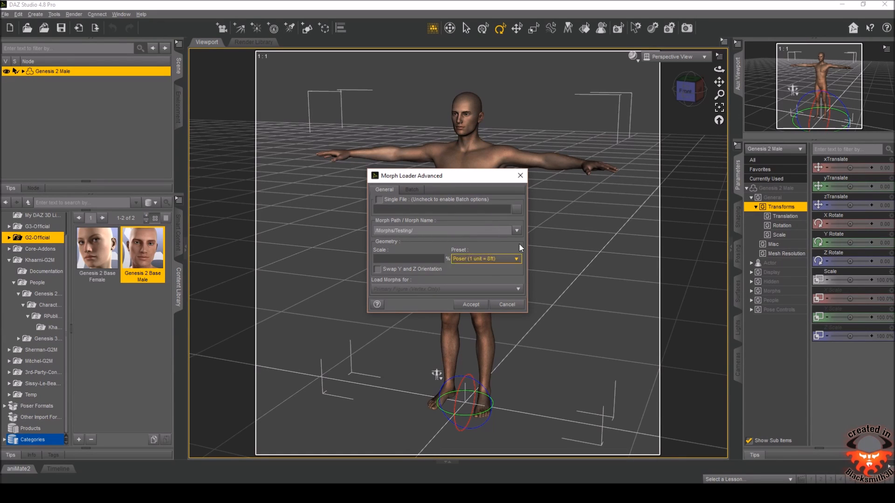
click(474, 306)
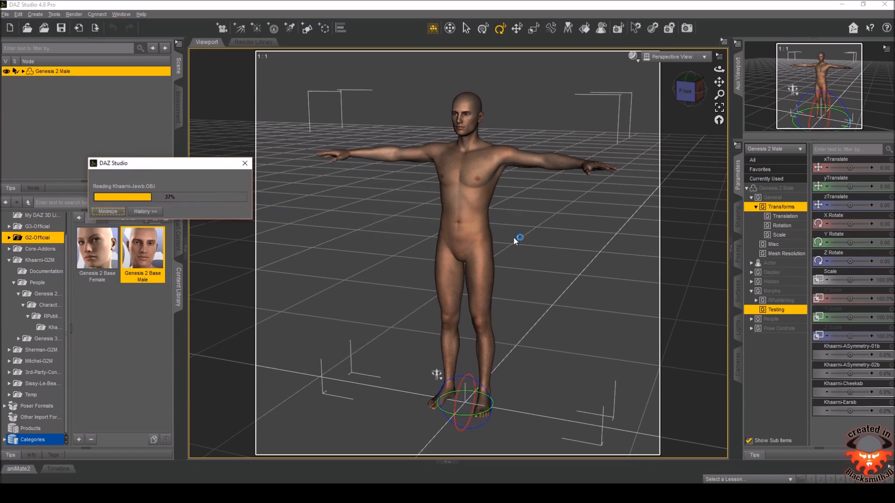
click(780, 314)
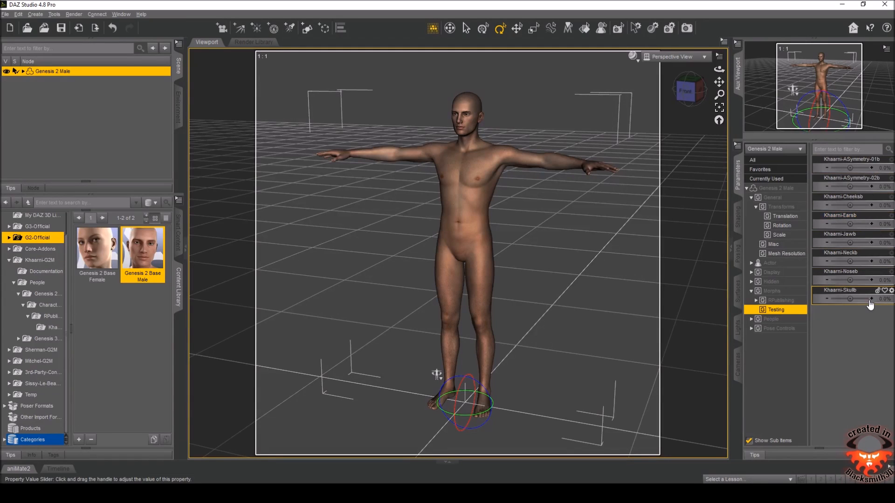
In the Khaarni-ASymmetry-01b parameter settings, enable Use Limits and set the minimum to 0
click(891, 160)
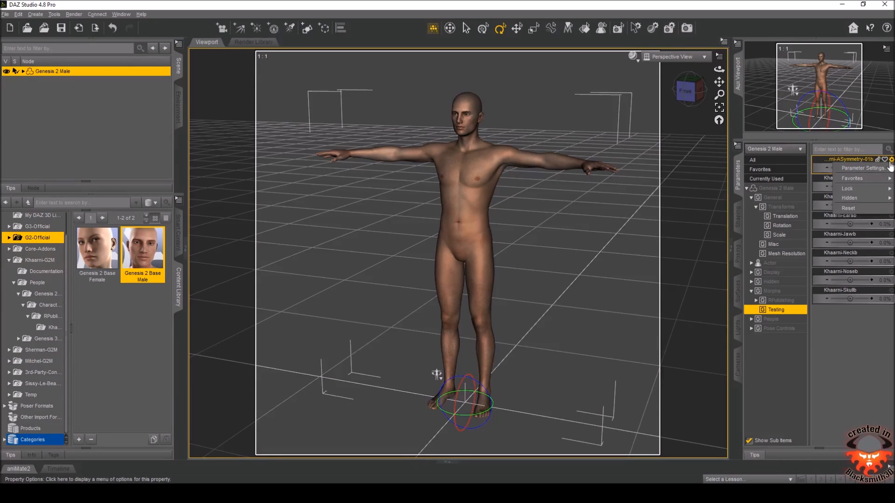
click(874, 169)
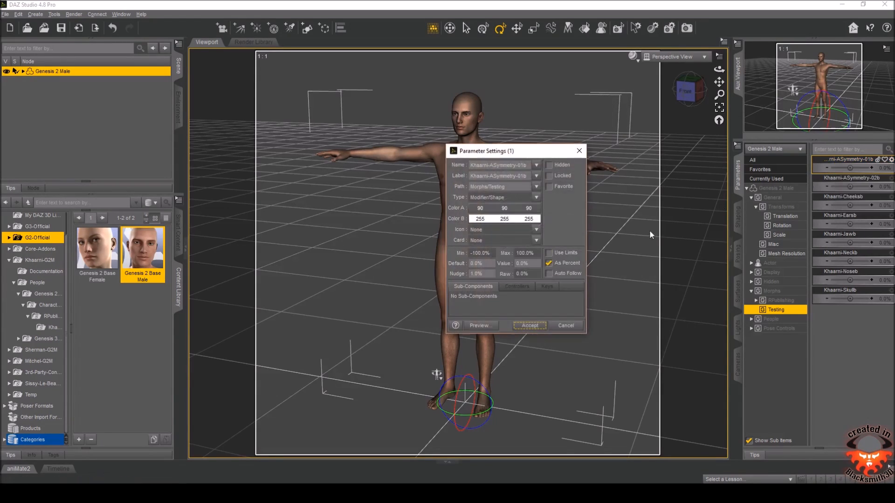
click(549, 253)
drag(494, 253, 400, 247)
text(0)
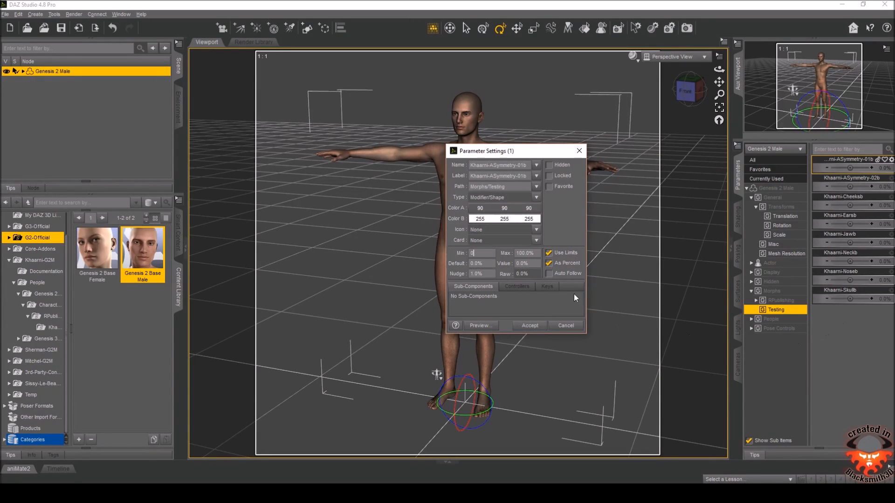
click(550, 274)
click(549, 274)
click(560, 276)
click(538, 328)
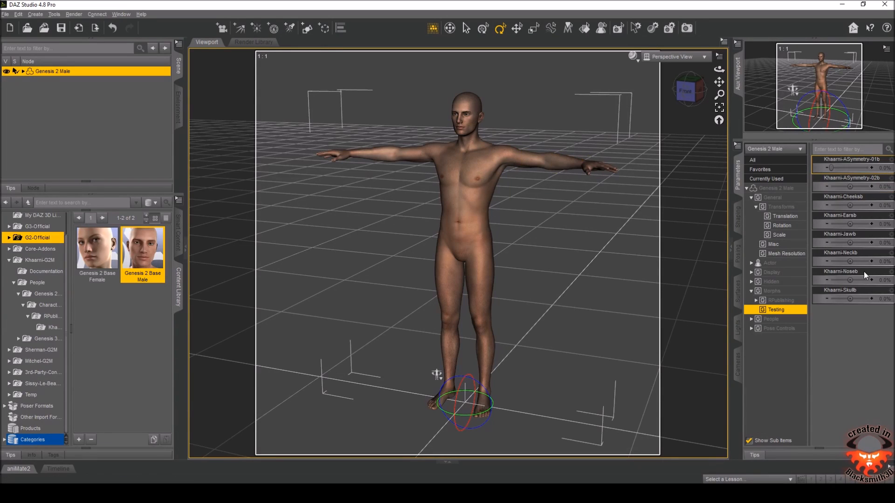
Test the Khaarni-Skullb and Khaarni-Noseb morphs slightly, resetting each to 0
mouse_move(850, 298)
mouse_down()
mouse_move(859, 299)
mouse_move(846, 299)
mouse_up()
click(883, 301)
text(0)
key(Return)
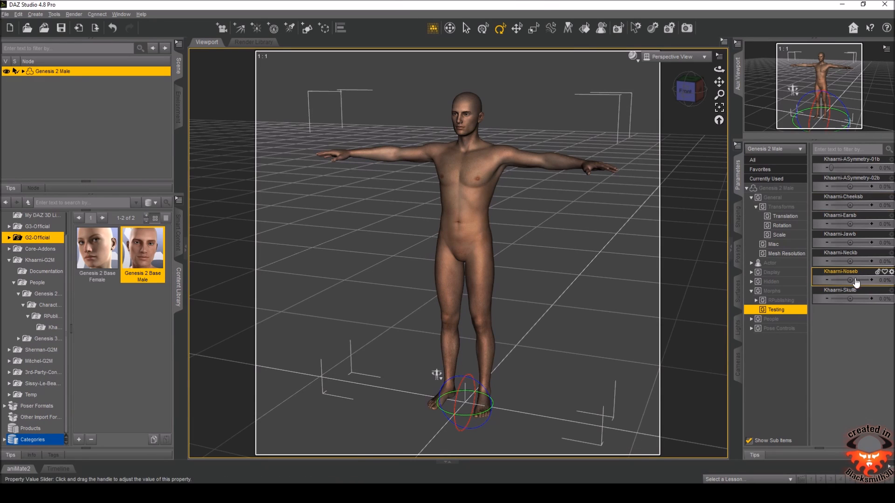
drag(850, 280, 852, 281)
click(880, 280)
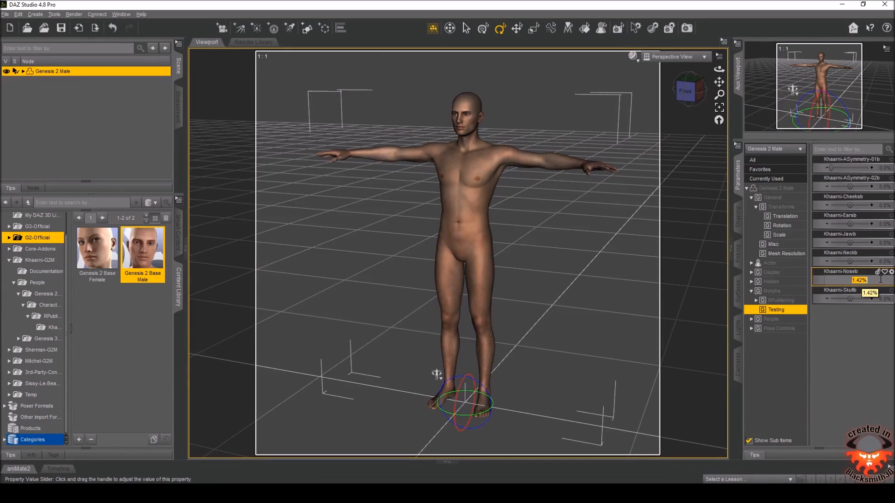
text(0)
key(Return)
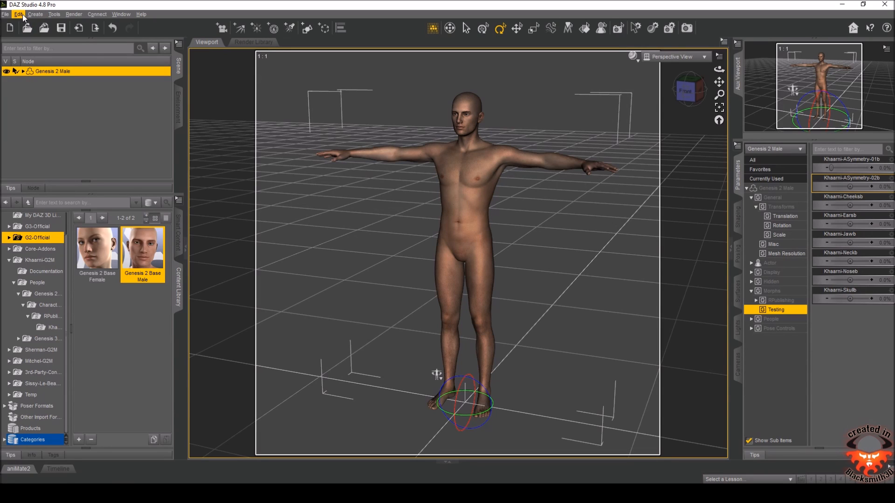
Start saving morph assets to the Single-Package-Runtimes/Khaarni-G2M asset directory with the product name Testing
click(5, 14)
mouse_move(22, 79)
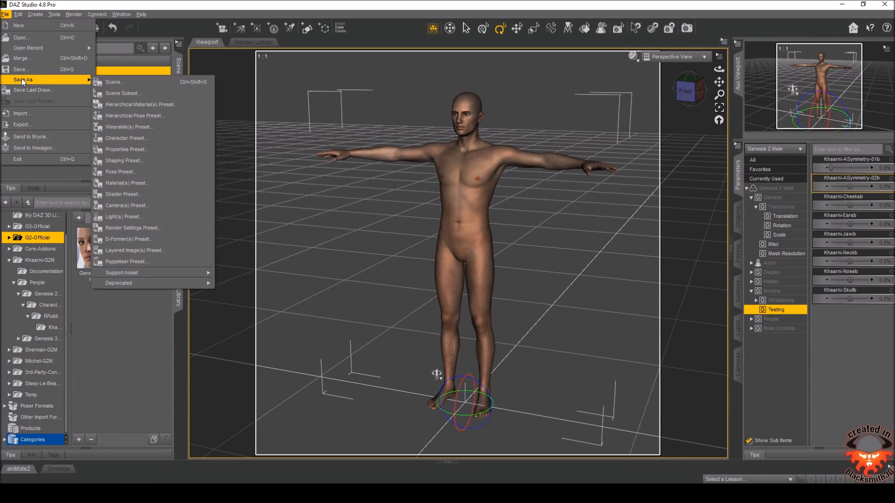
mouse_move(166, 272)
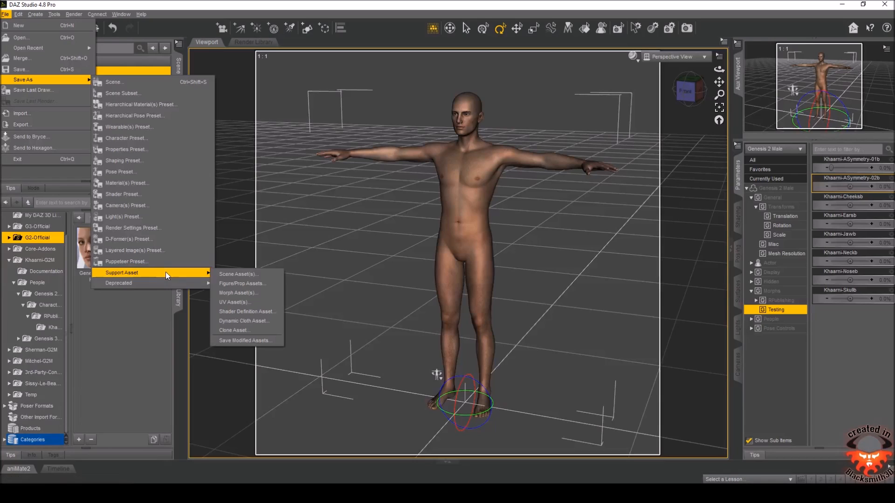
click(240, 292)
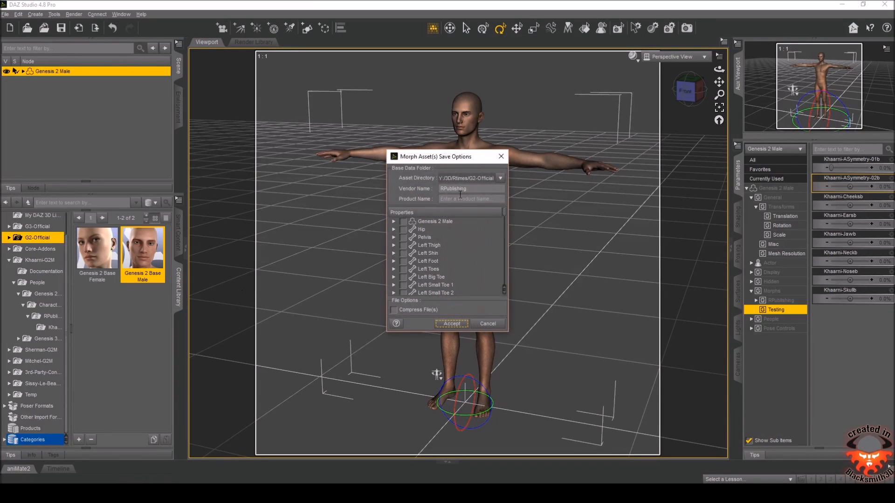
click(500, 178)
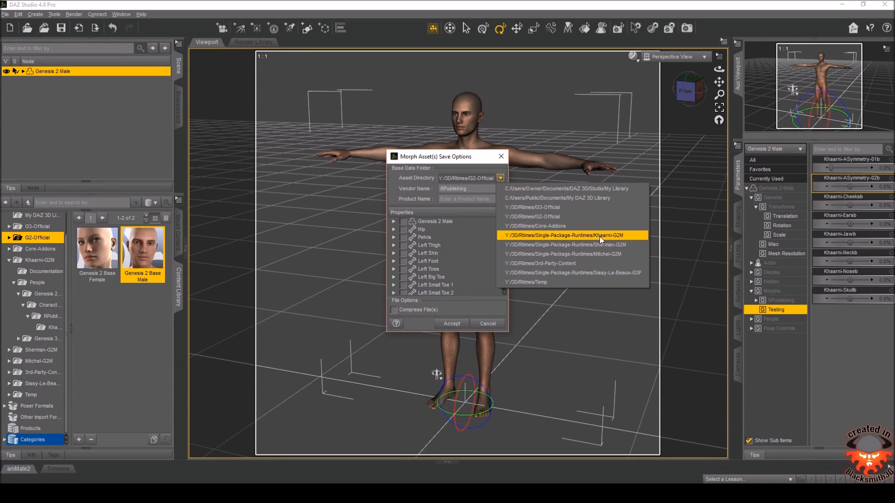
click(621, 236)
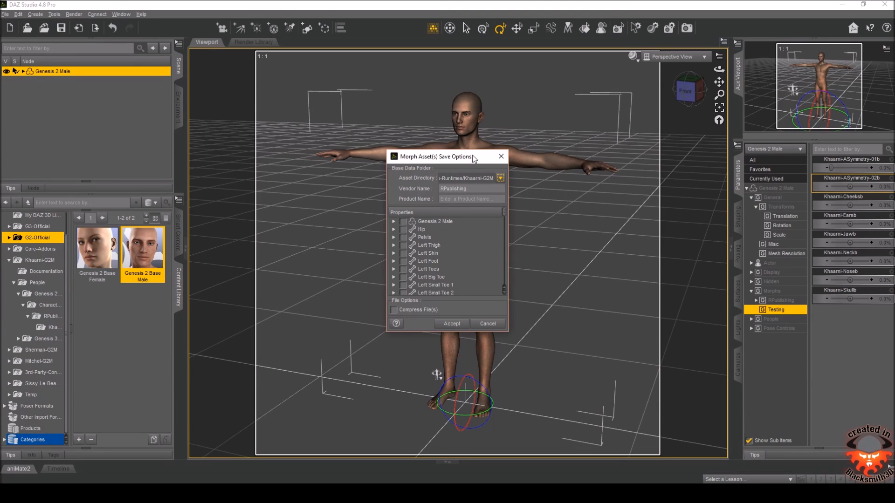
drag(472, 161, 408, 157)
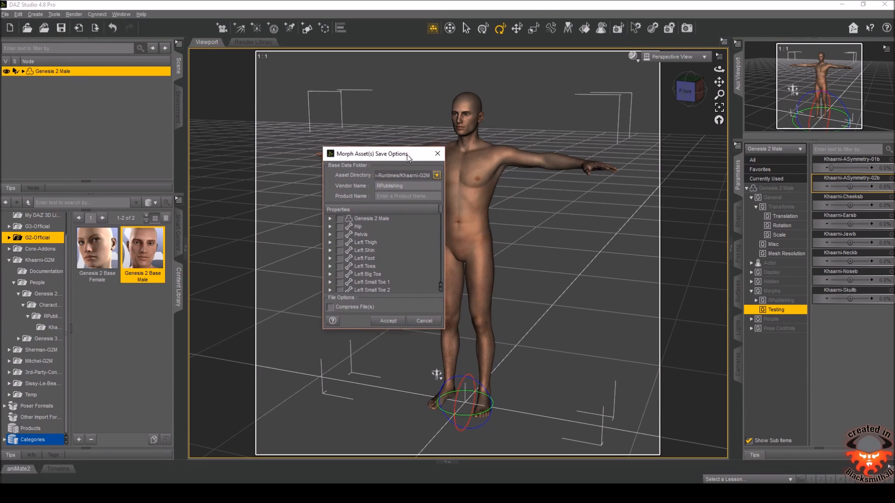
click(390, 196)
Include the whole Testing group from Genesis 2 Male's Morphs and save the morph assets
click(330, 219)
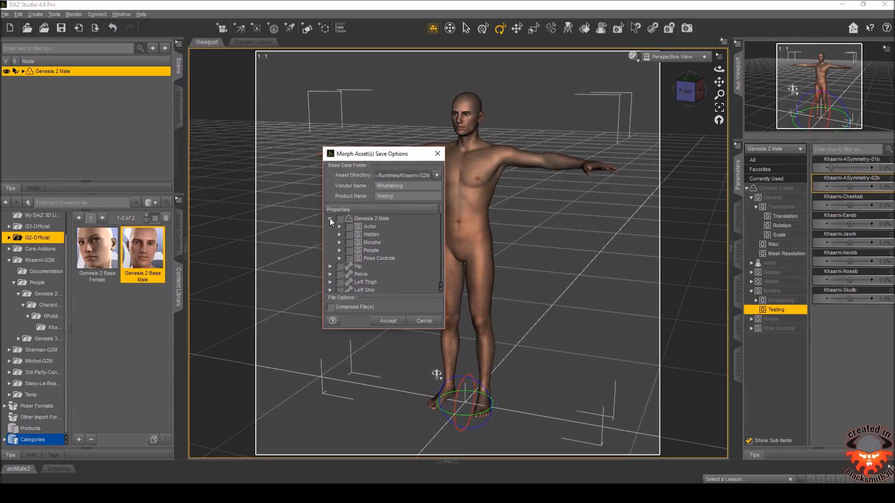
click(340, 242)
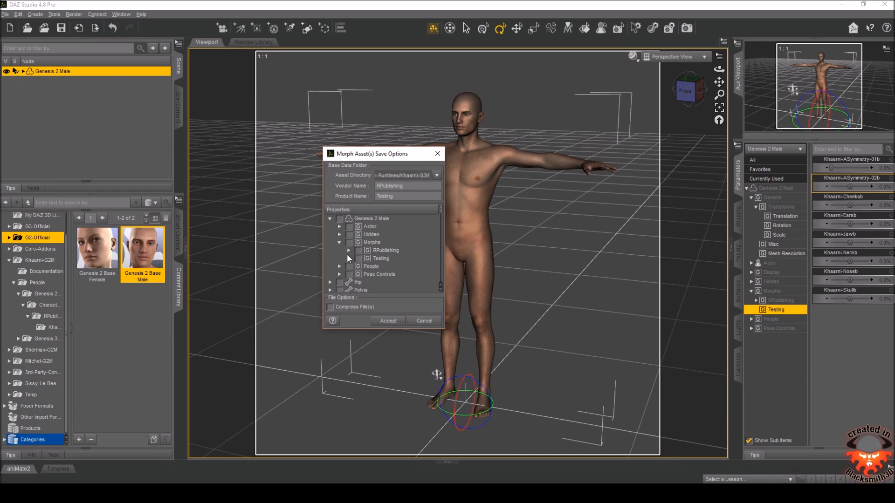
click(349, 258)
click(358, 258)
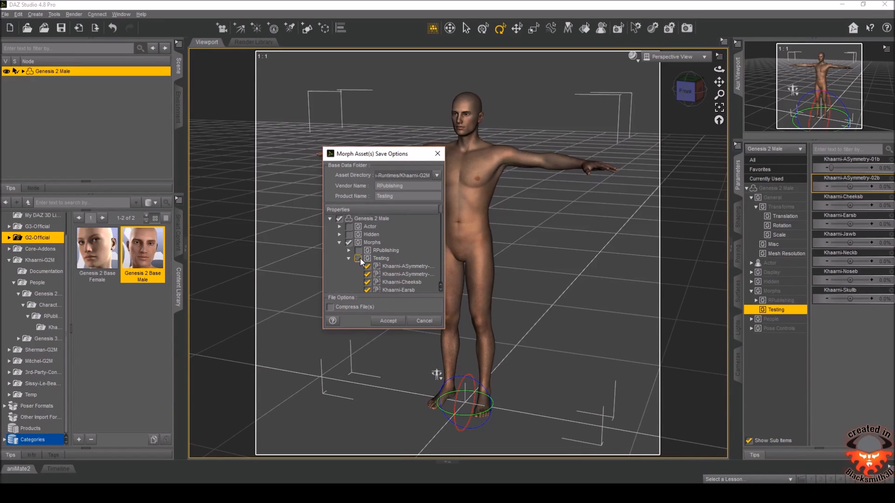
click(382, 324)
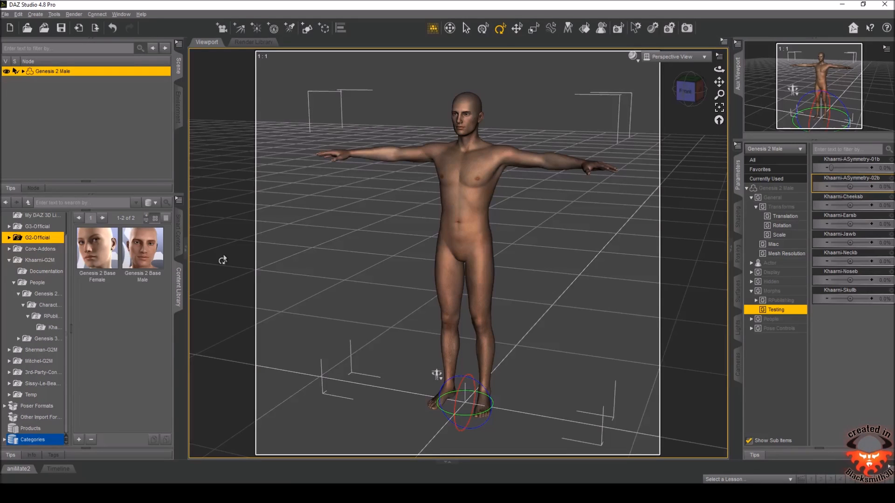
Start a new scene without saving, reload the Genesis 2 Base Male figure and check its Testing morph group
click(6, 14)
click(11, 24)
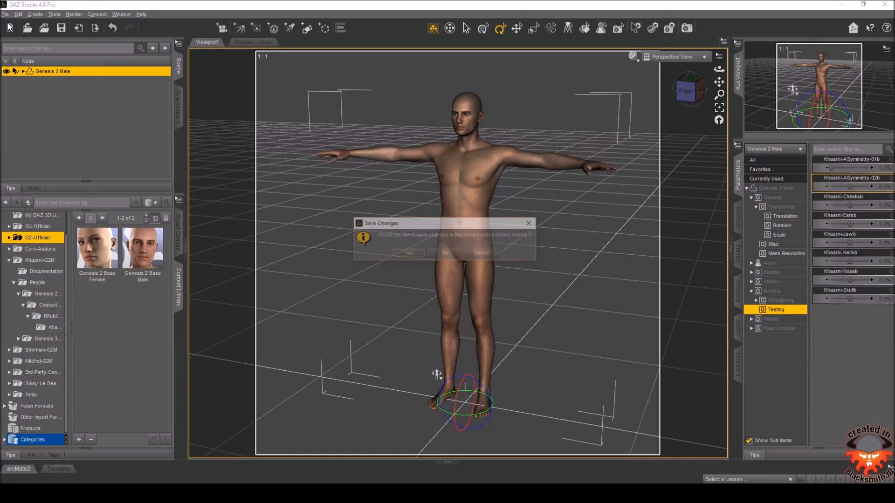
click(439, 254)
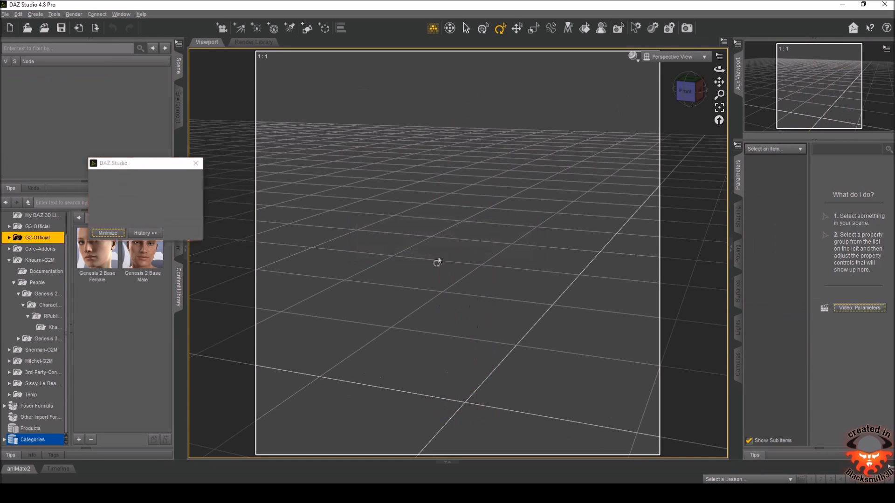
click(145, 242)
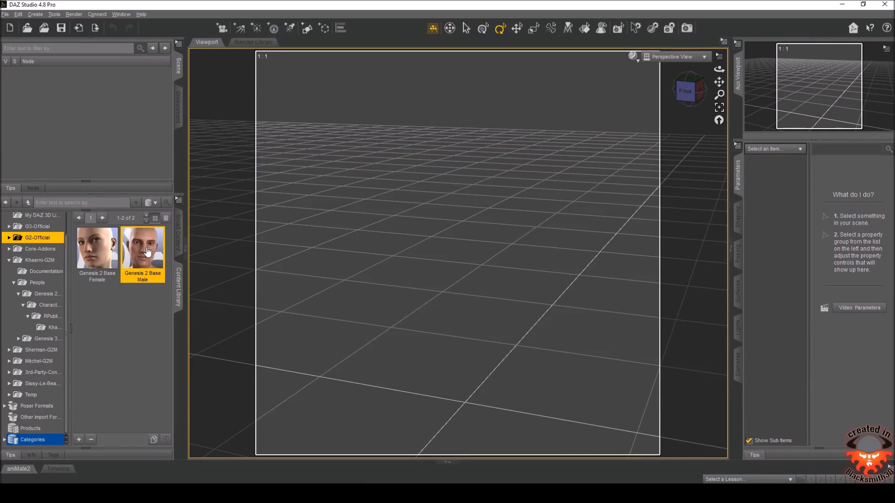
drag(139, 257, 390, 206)
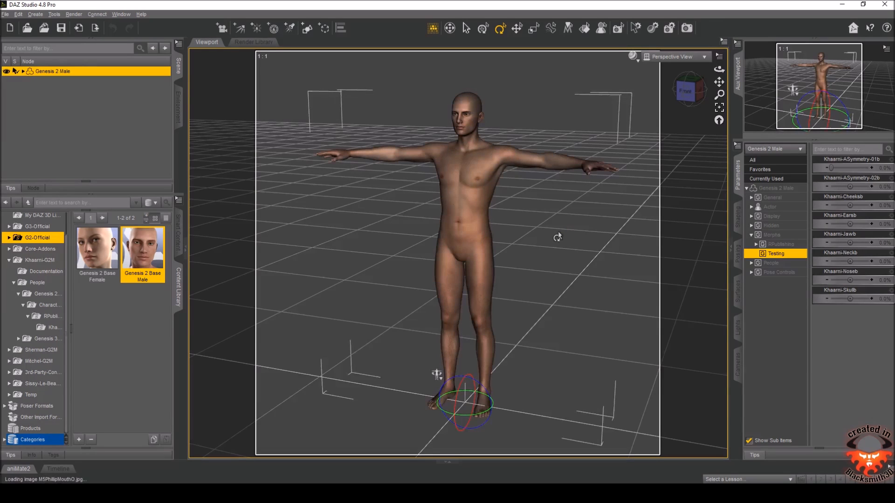
click(780, 244)
click(776, 254)
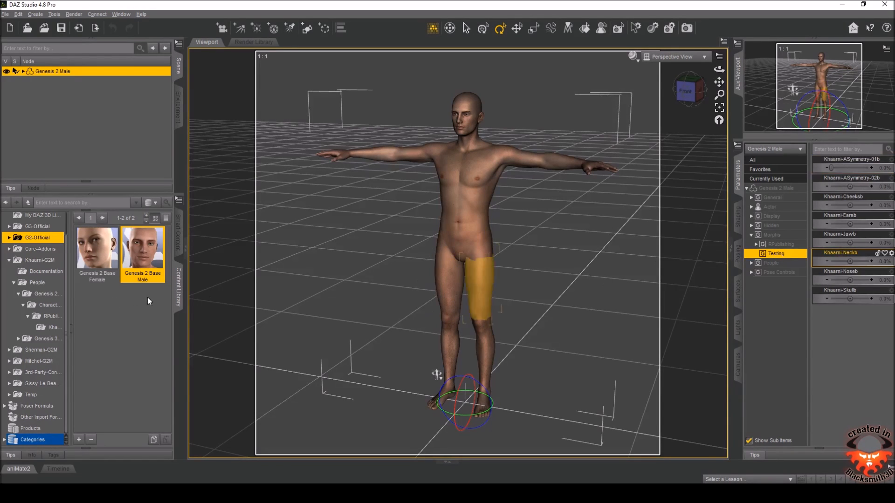
Collapse the Khaarni-G2M library, look over the Khaarni morph list in Blacksmith3D-Pro and return to DAZ Studio
click(52, 261)
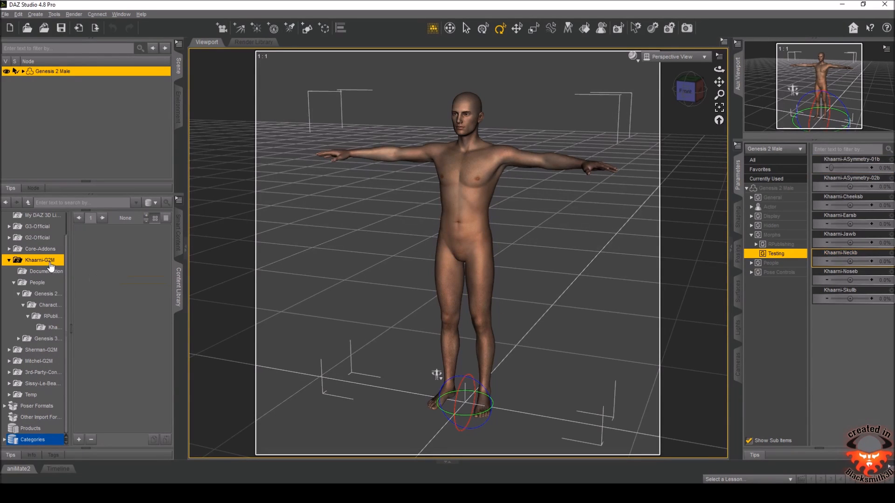
click(6, 262)
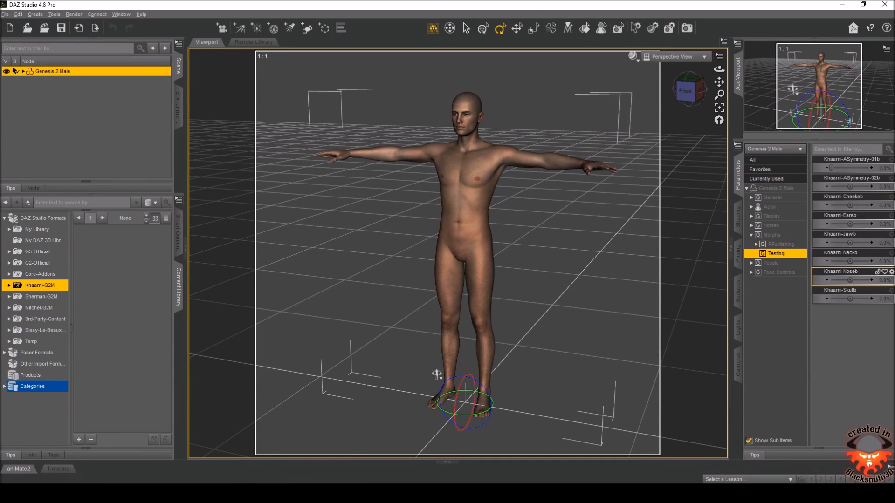
mouse_move(559, 493)
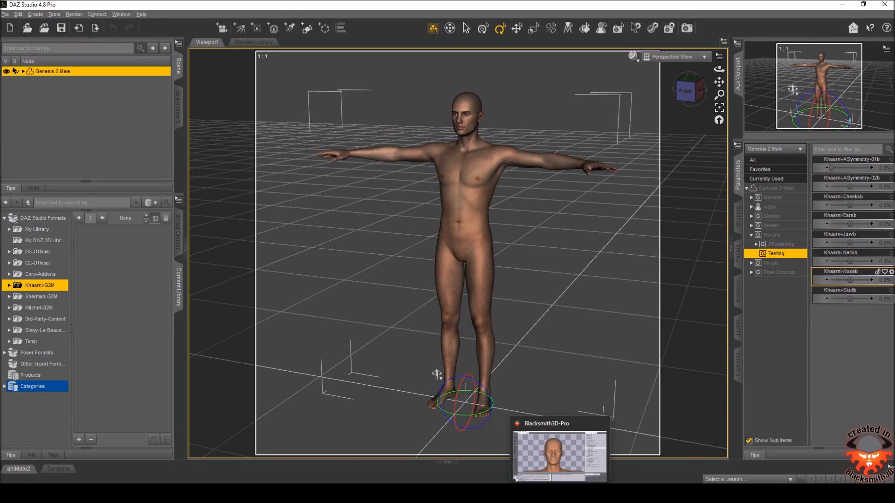
click(559, 493)
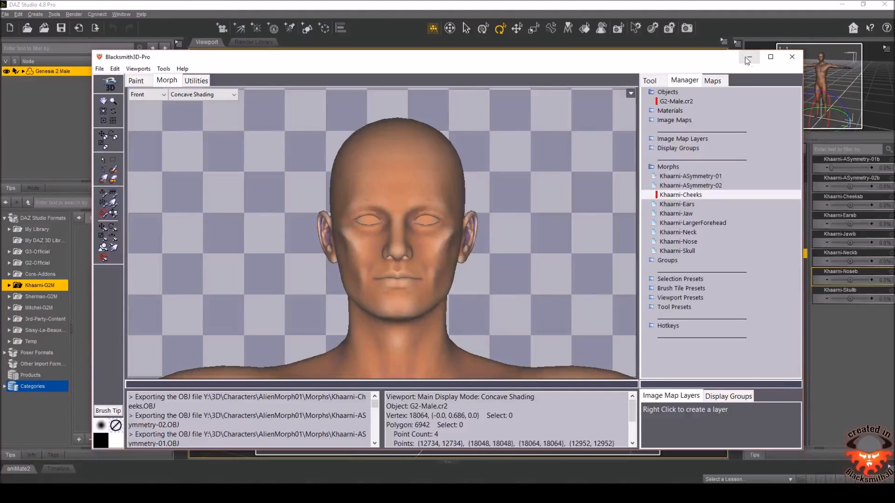
click(747, 58)
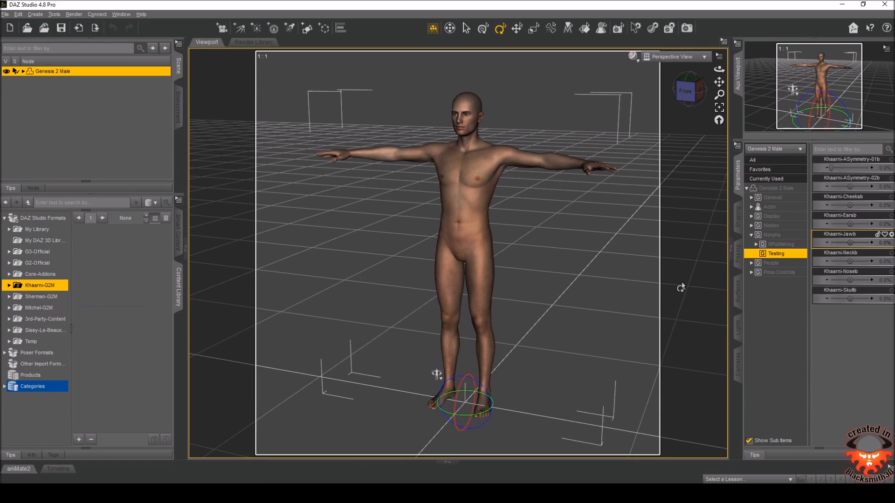
Open the Khaarni character folder in the Khaarni-G2M library and apply the Khaarni Head preset to Genesis 2 Male
click(8, 285)
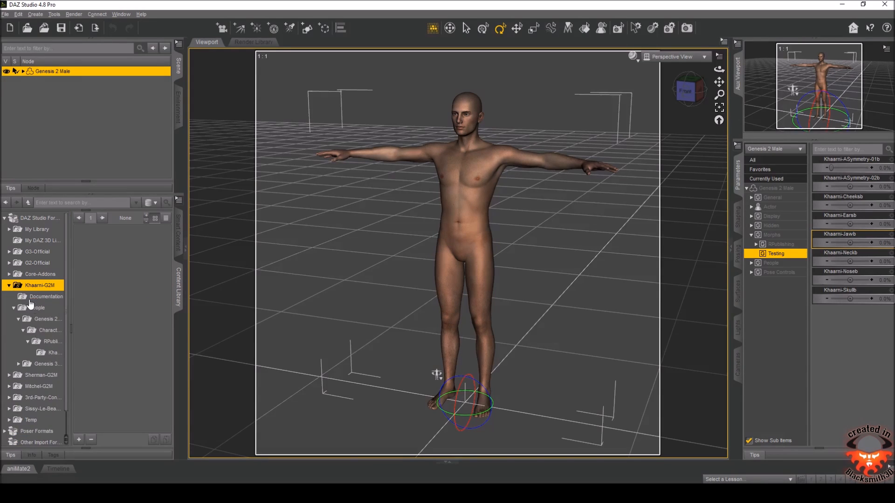
click(52, 353)
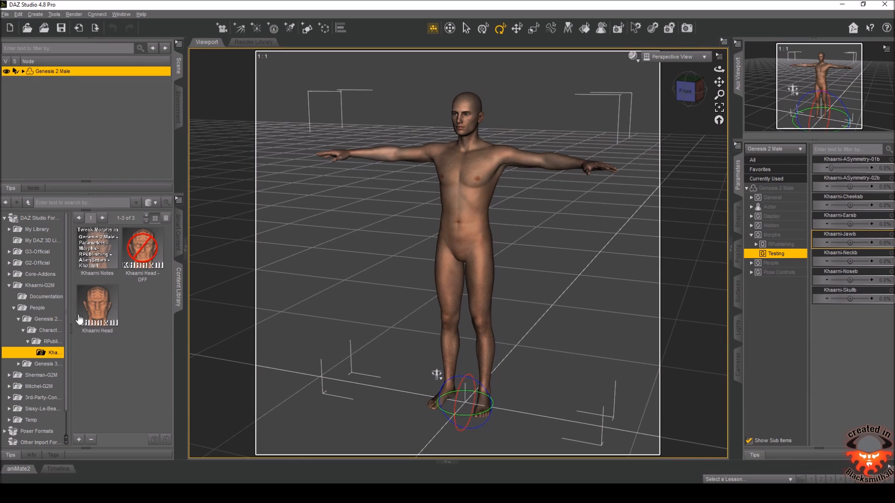
mouse_move(144, 245)
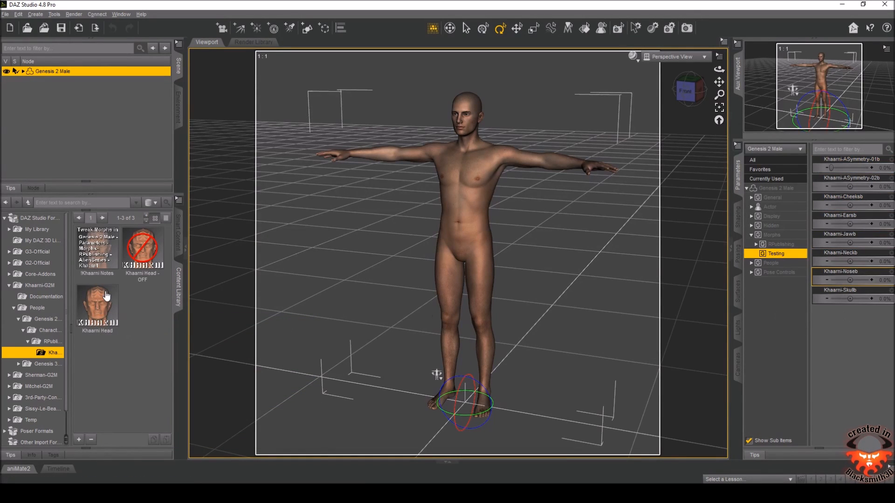
mouse_move(98, 304)
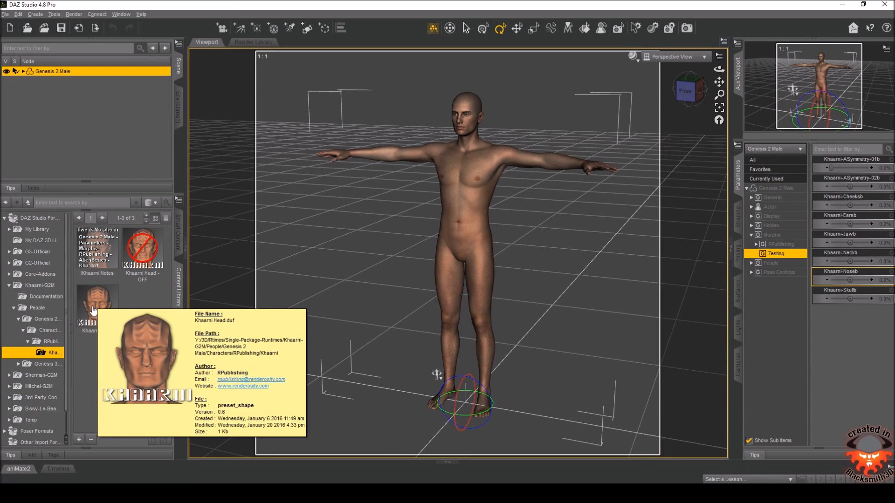
double_click(93, 310)
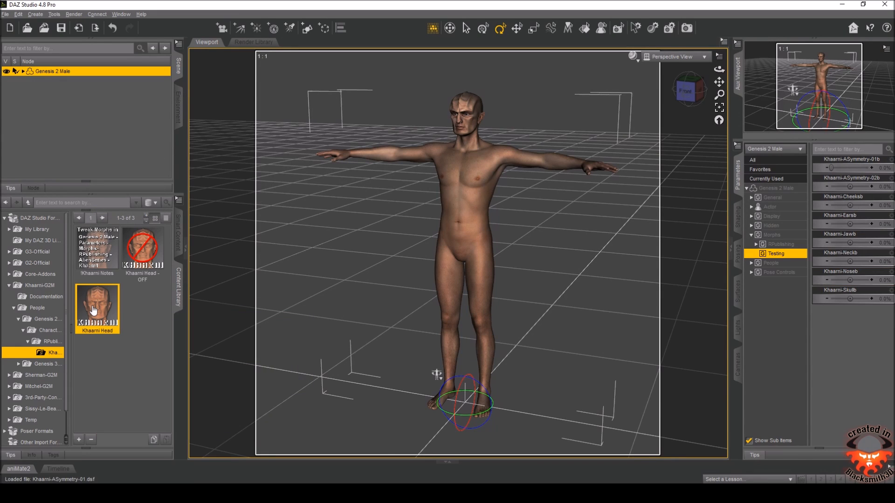
Check the AlienSeries morphs in the RPublishing group and reset them with the Khaarni Head - OFF preset
click(767, 246)
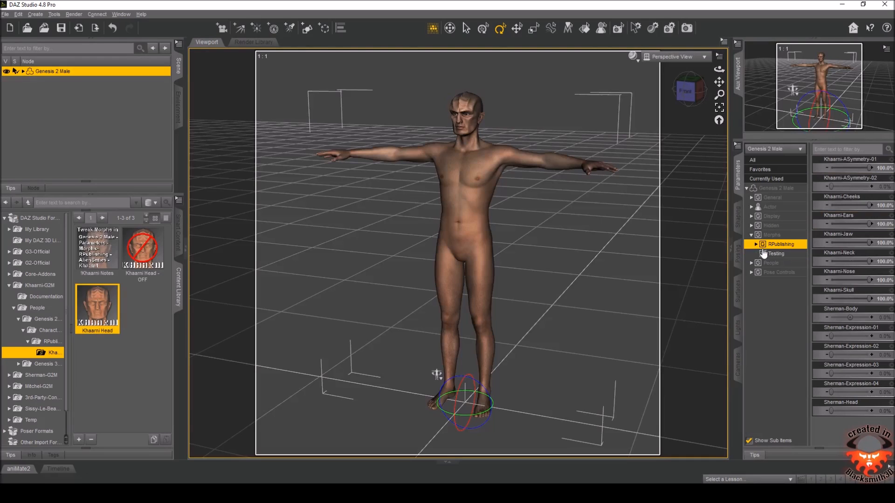
click(755, 245)
click(772, 255)
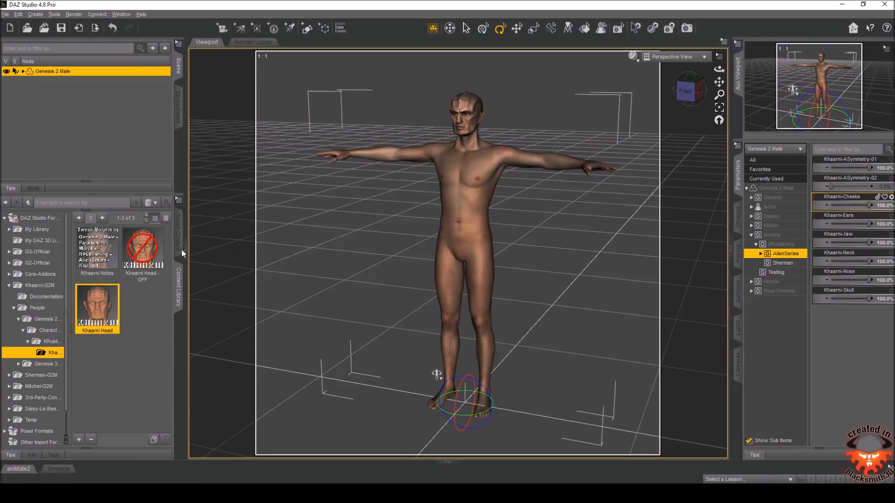
double_click(137, 249)
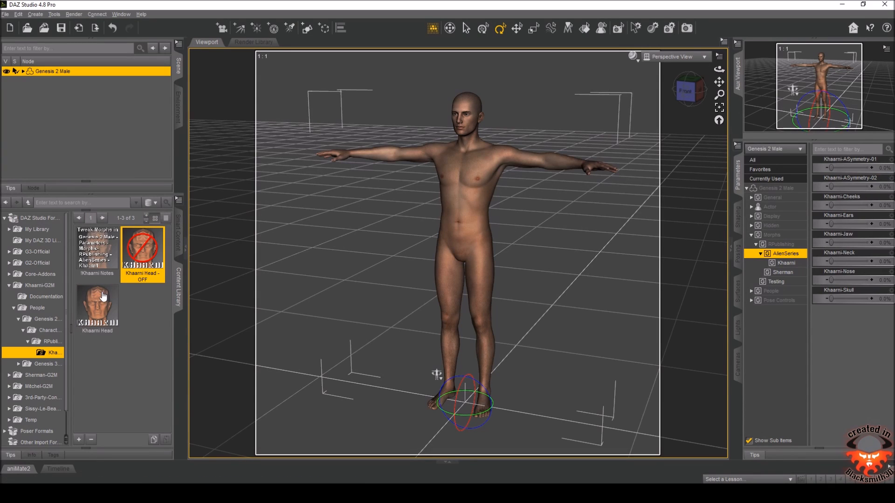
Start creating Poser companion files for all three presets in the Khaarni folder
click(95, 254)
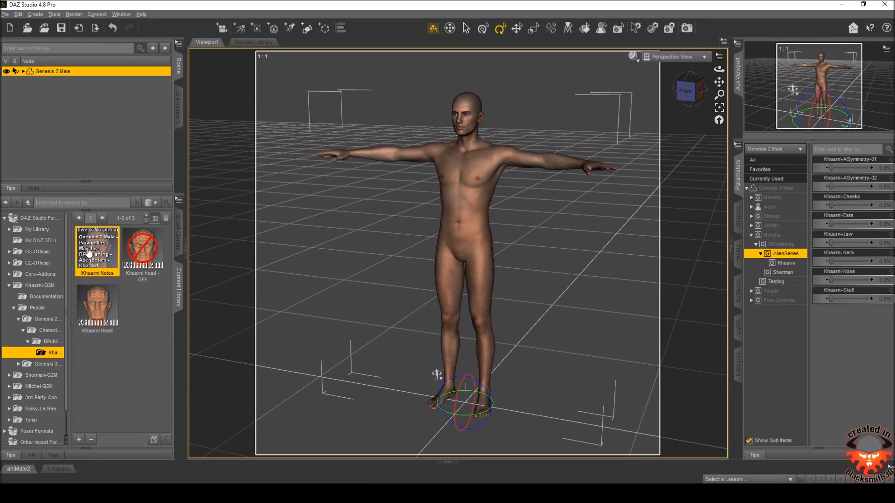
shift+click(101, 301)
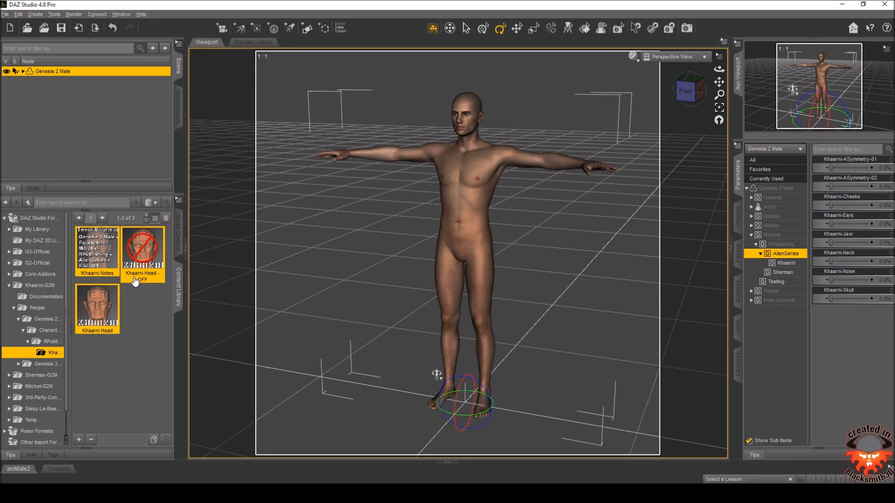
click(179, 200)
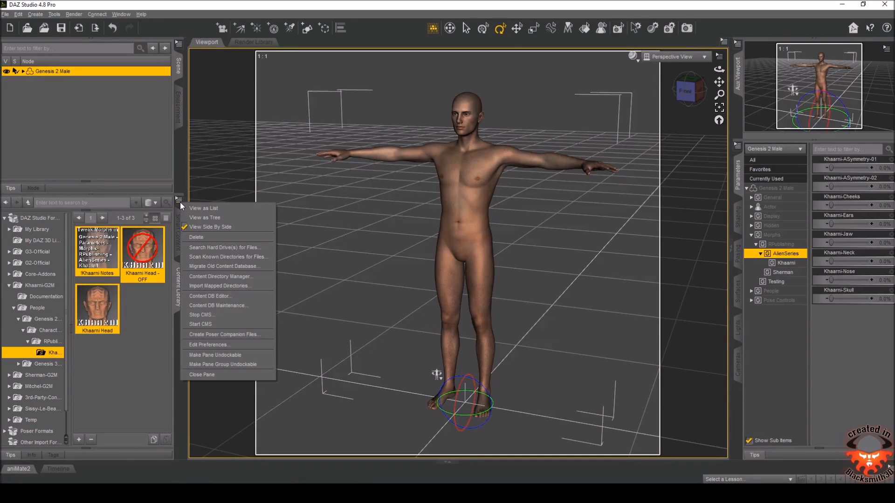
click(232, 336)
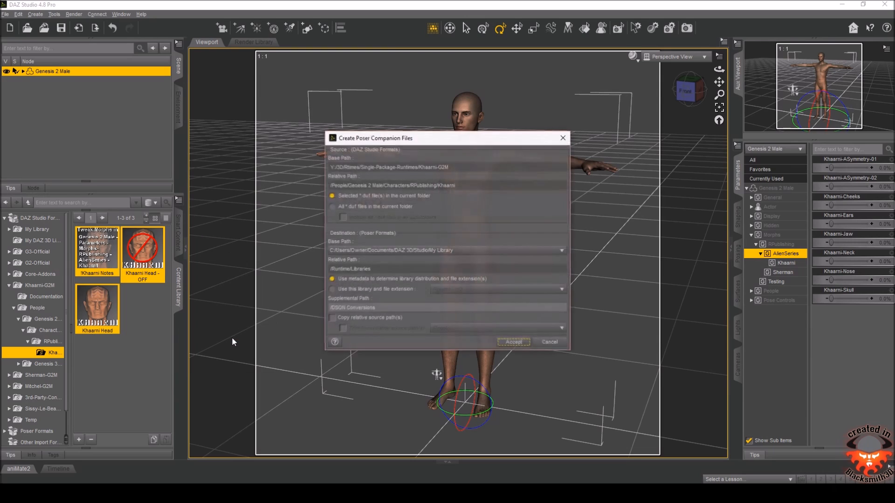
Set the Poser destination base path to Single-Package-Runtimes/Khaarni-G2M and the library and file extension to Pose - pz2
click(359, 251)
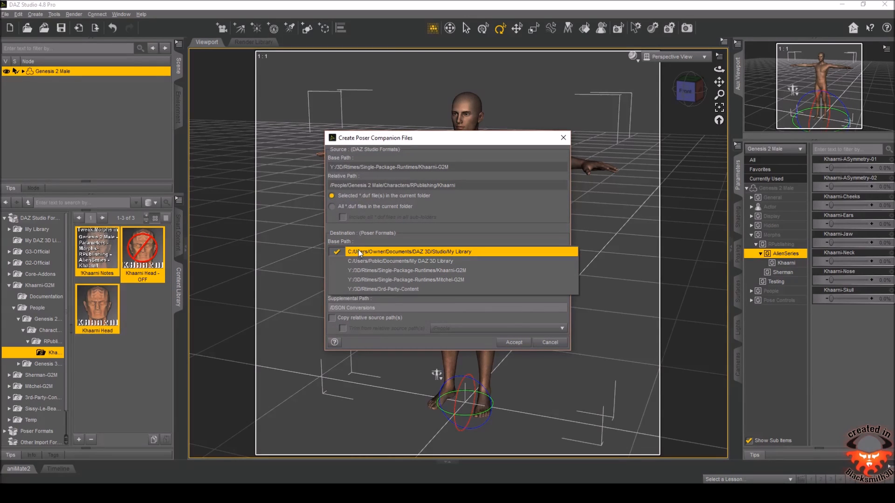
click(375, 270)
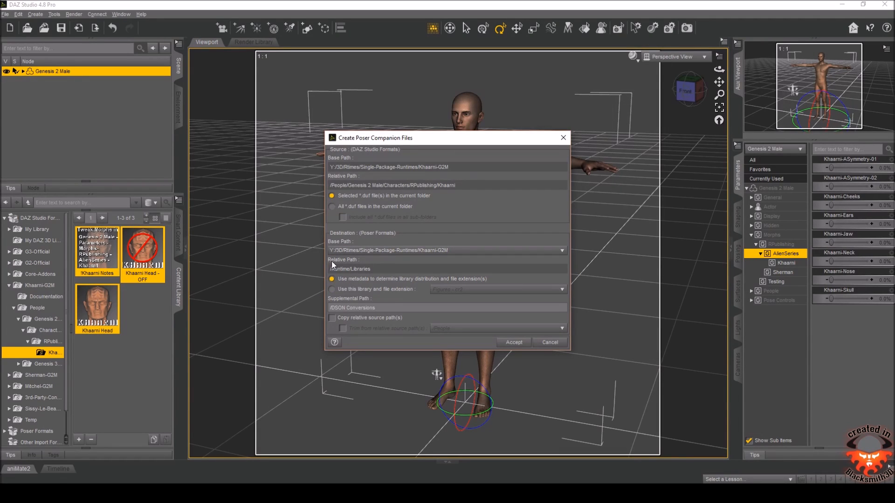
click(333, 290)
click(442, 290)
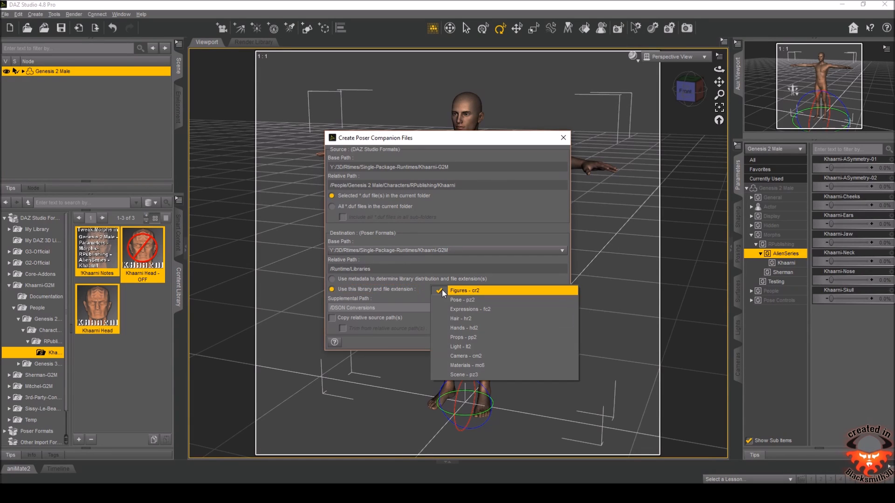
click(449, 301)
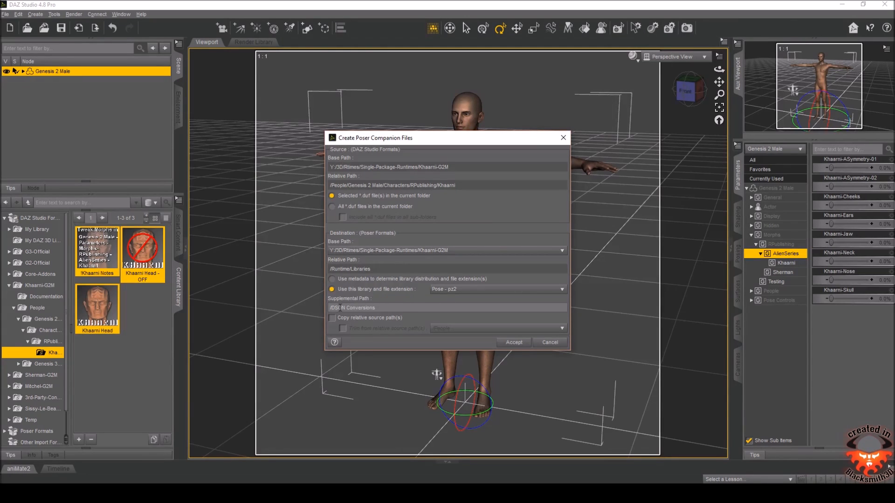
Select the supplemental path text DSON Conversions, and cancel creating the Poser companion files
drag(330, 308, 400, 311)
click(389, 305)
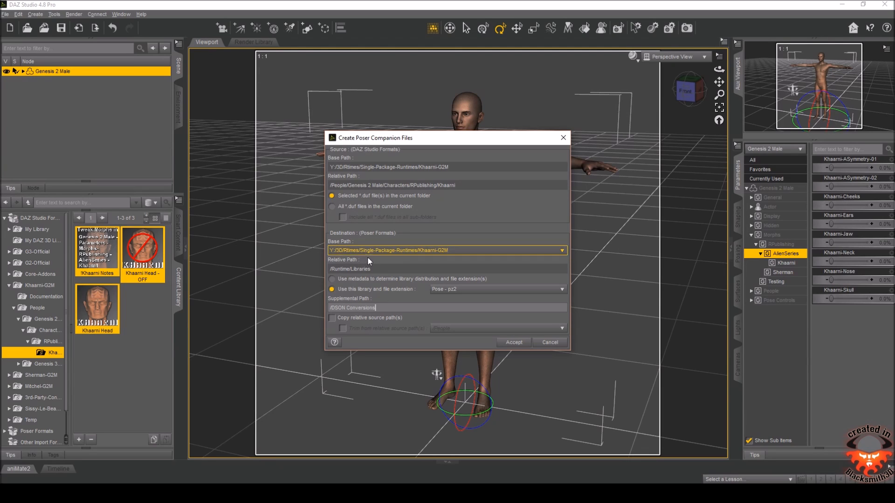
triple_click(379, 308)
drag(380, 308, 314, 306)
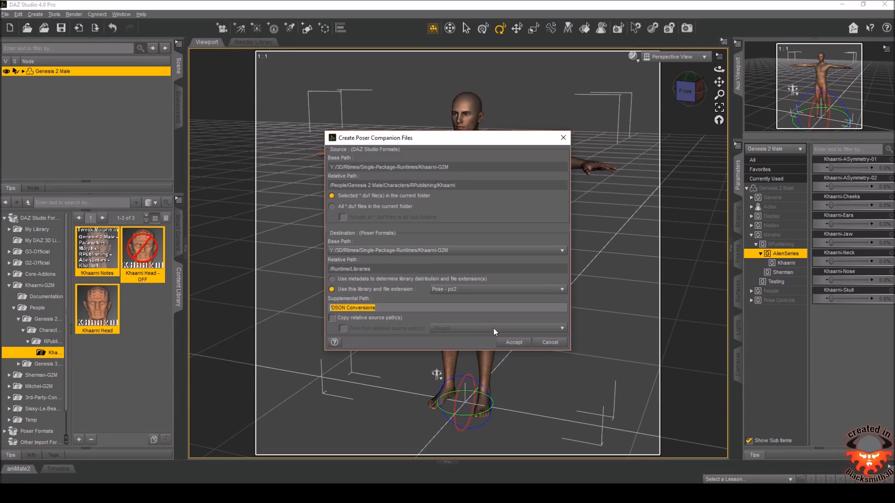
click(550, 343)
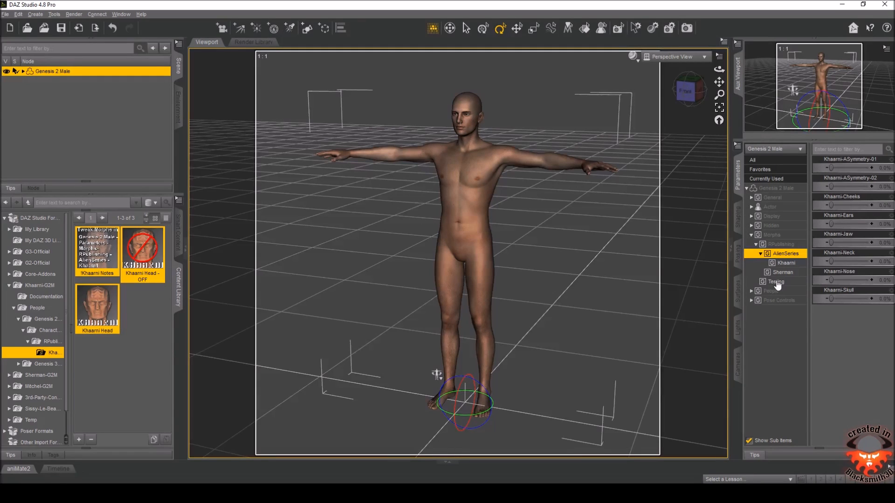
Examine the saved morphs in Genesis 2 Male's Testing group and the parent Morphs group
click(777, 282)
click(771, 237)
click(773, 284)
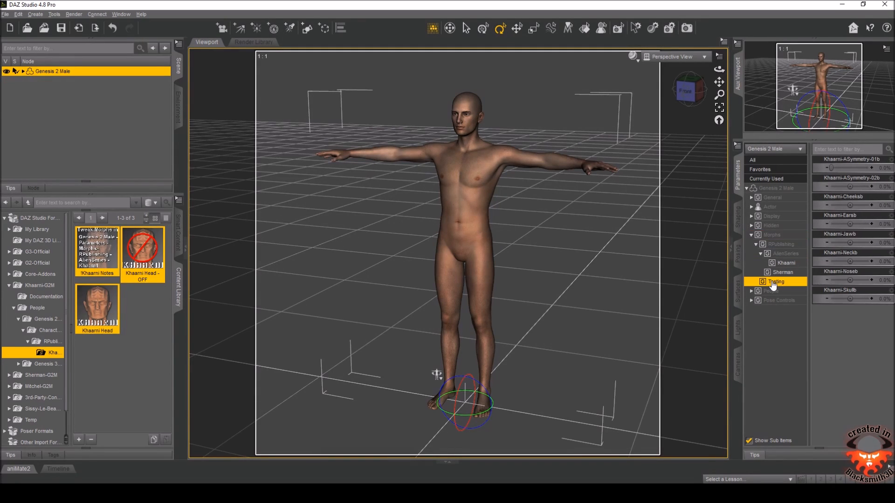
click(780, 237)
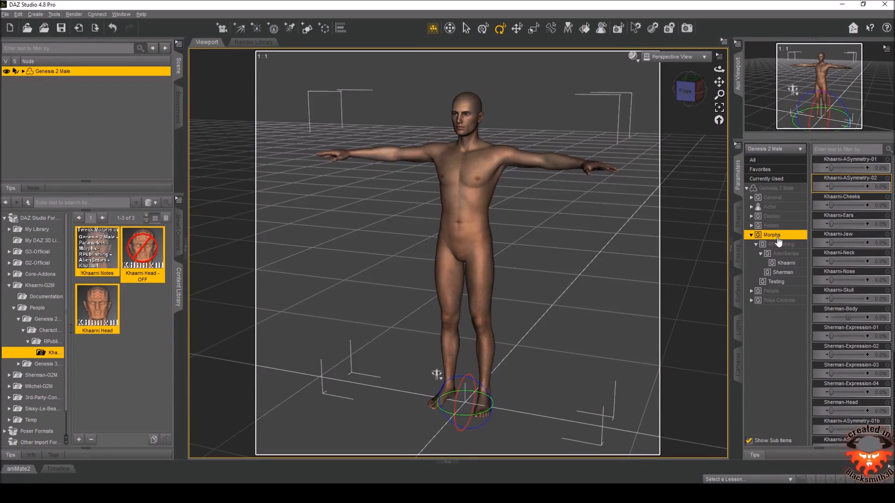
click(777, 252)
click(777, 283)
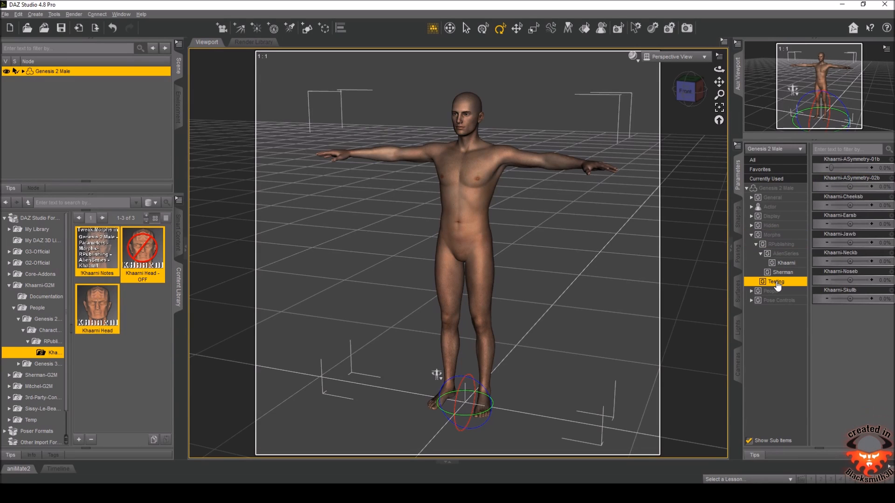